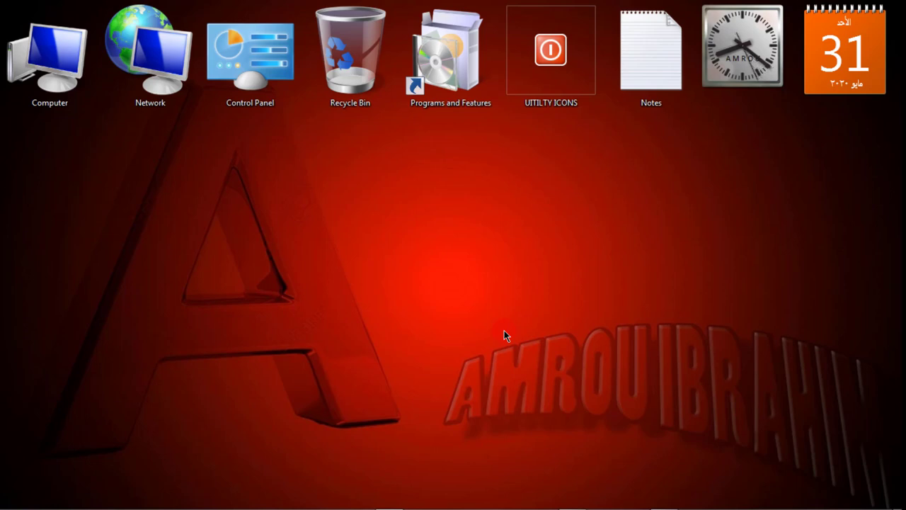
Refresh the desktop, then bring Revit forward and return to the Workshop- Kitchen 3D View 1.
right_click(504, 200)
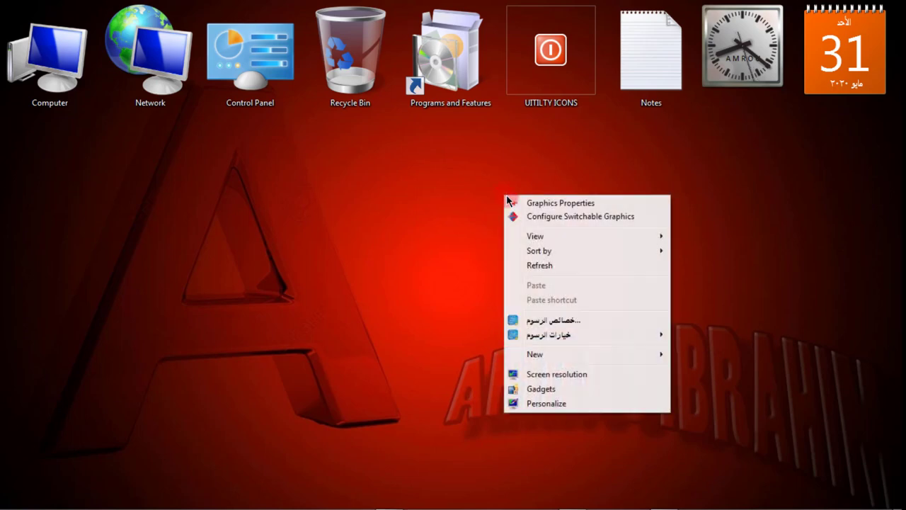
left_click(541, 261)
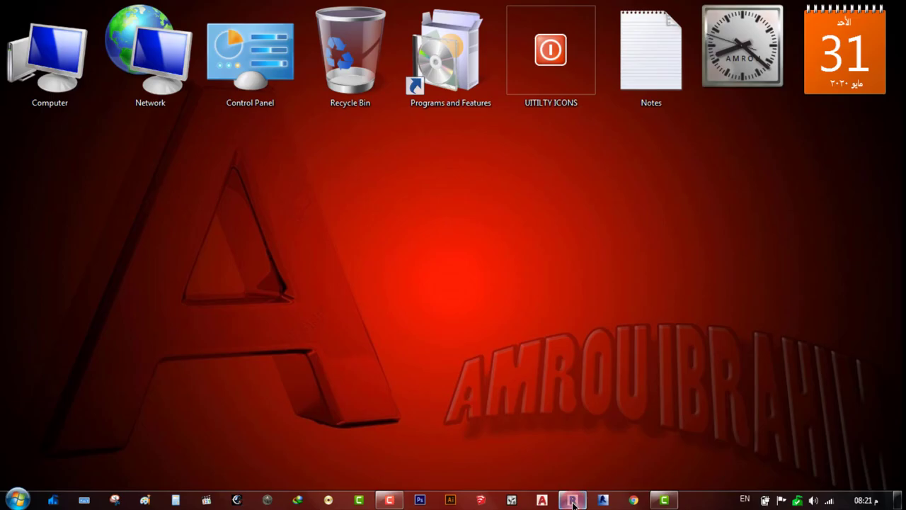
left_click(573, 501)
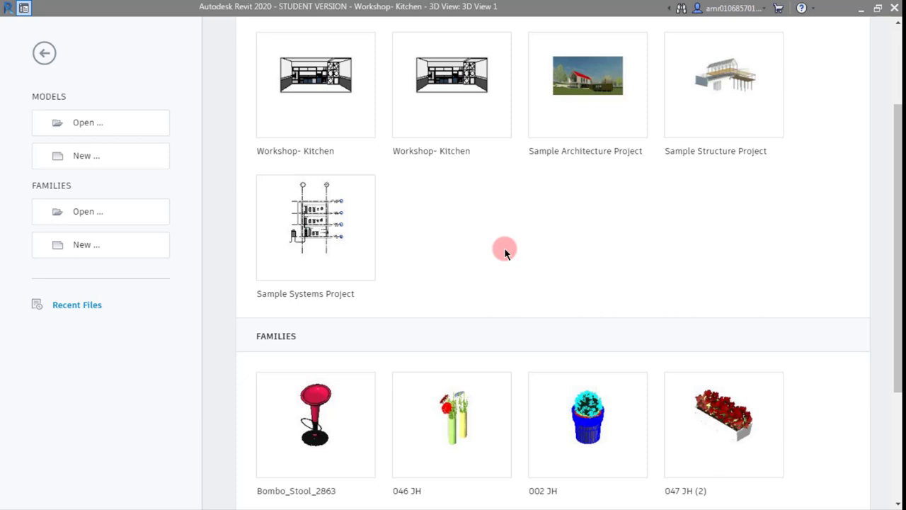
left_click(46, 55)
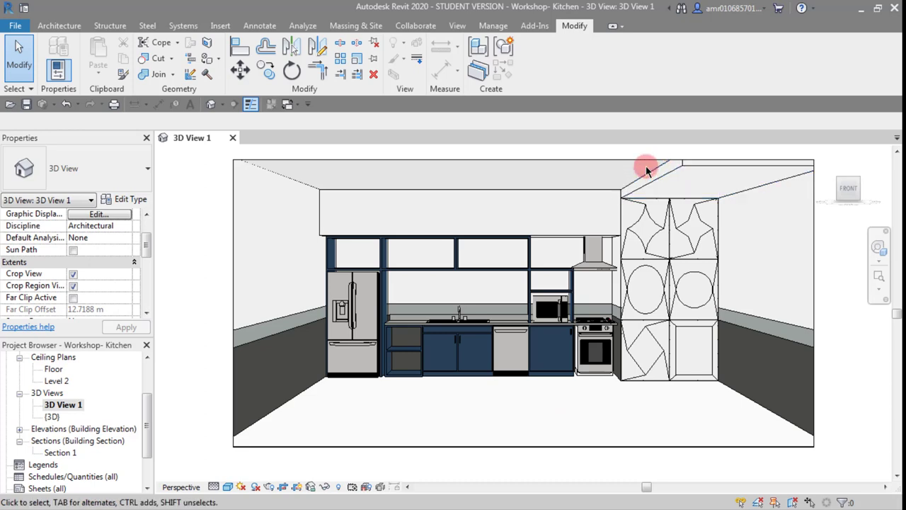
Open the default {3D} isometric view and recentre the whole kitchen block on screen.
scroll(657, 175, "up", 3)
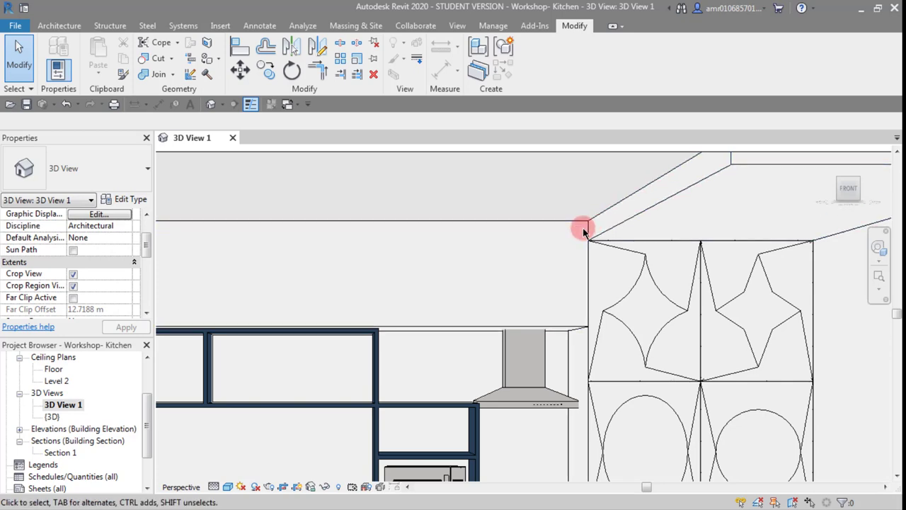
scroll(428, 234, "down", 3)
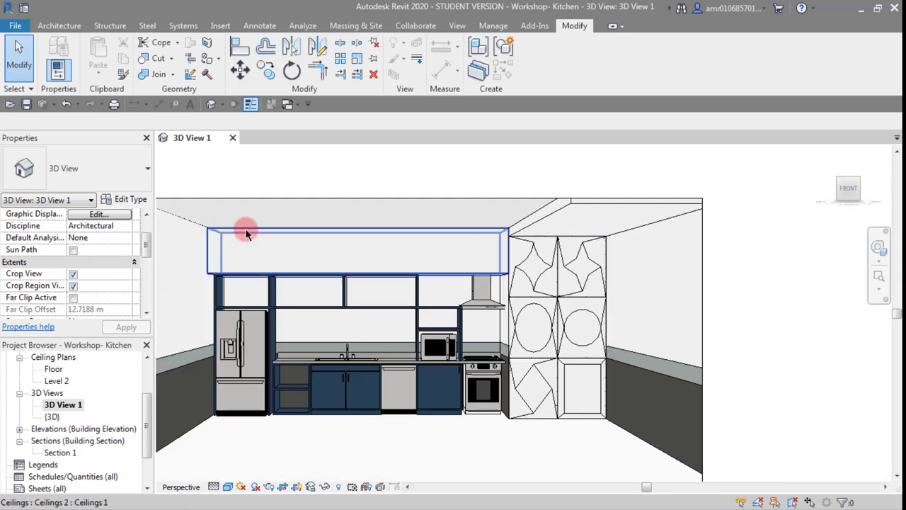
scroll(535, 252, "up", 2)
scroll(538, 255, "down", 3)
middle_click_drag(424, 275, 469, 286)
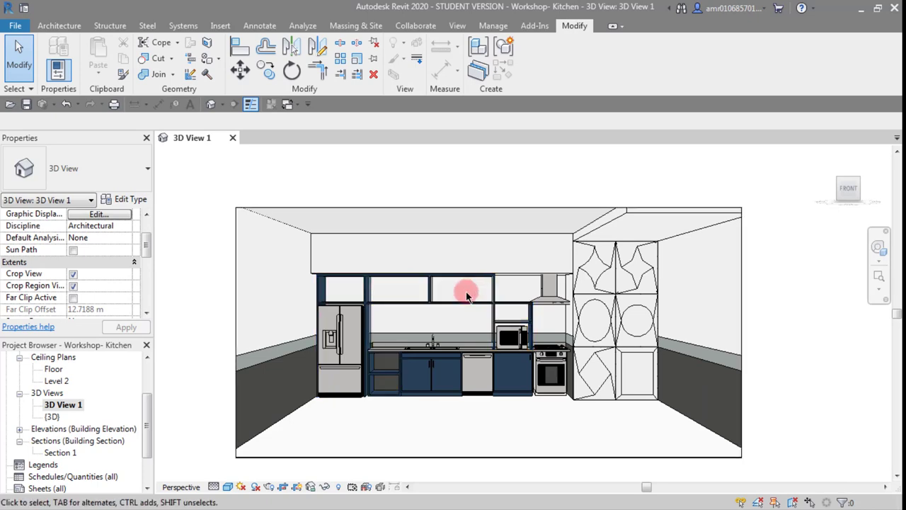
scroll(396, 280, "down", 1)
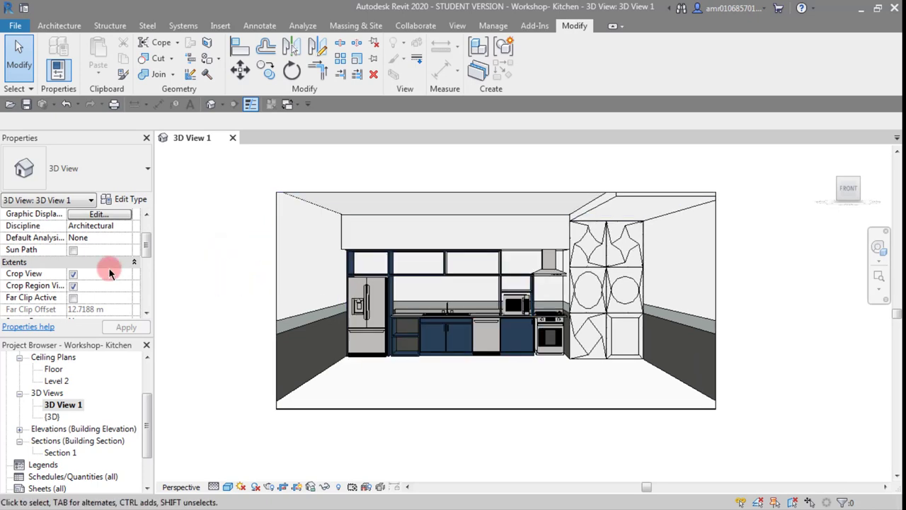
left_click(211, 106)
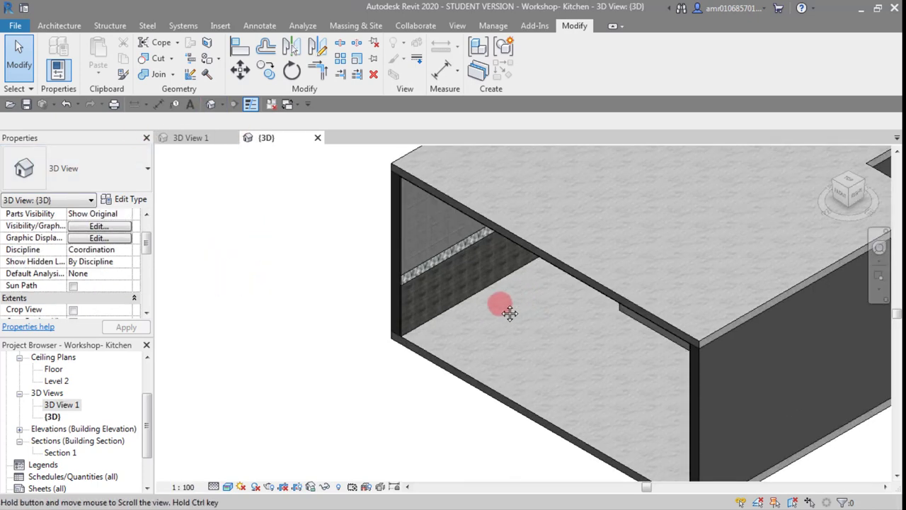
mouse_move(499, 305)
middle_mouse_down()
mouse_move(457, 365)
mouse_move(456, 387)
middle_mouse_up()
scroll(457, 363, "down", 2)
Hide the top floor slab in the {3D} view.
left_click(454, 315)
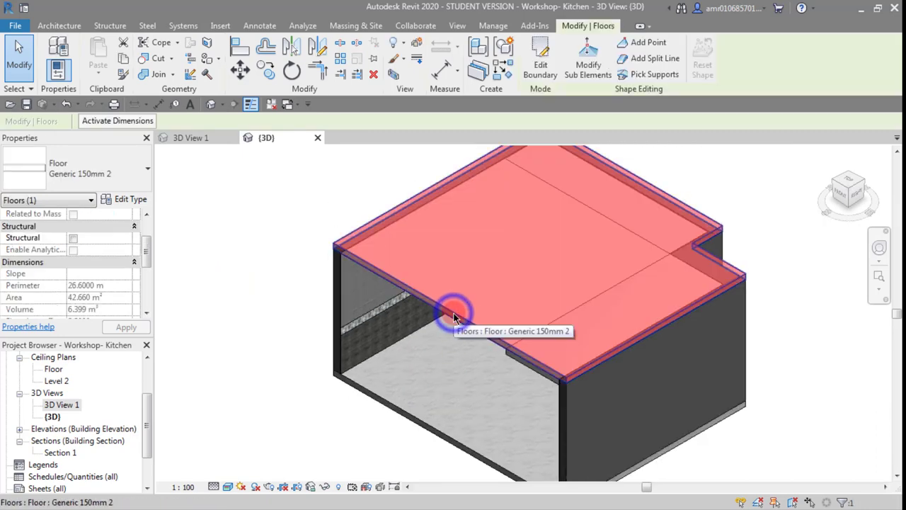
left_click(397, 45)
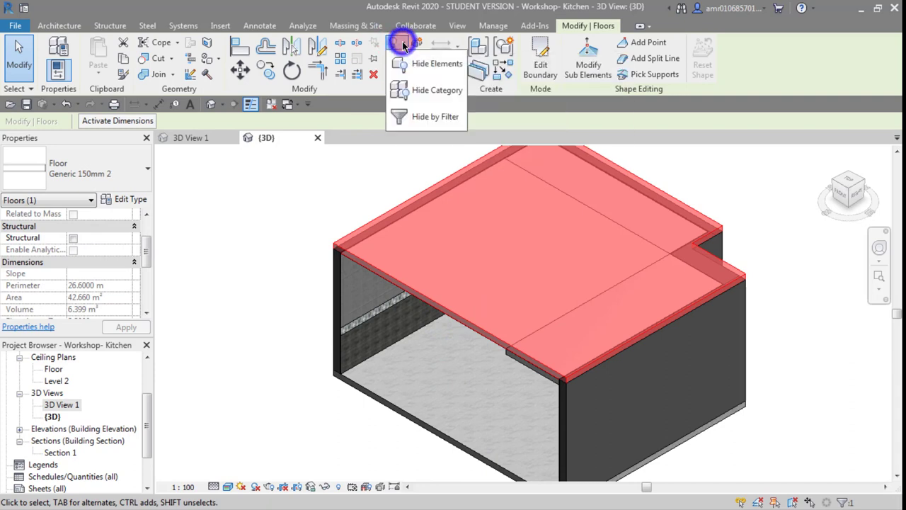
left_click(437, 65)
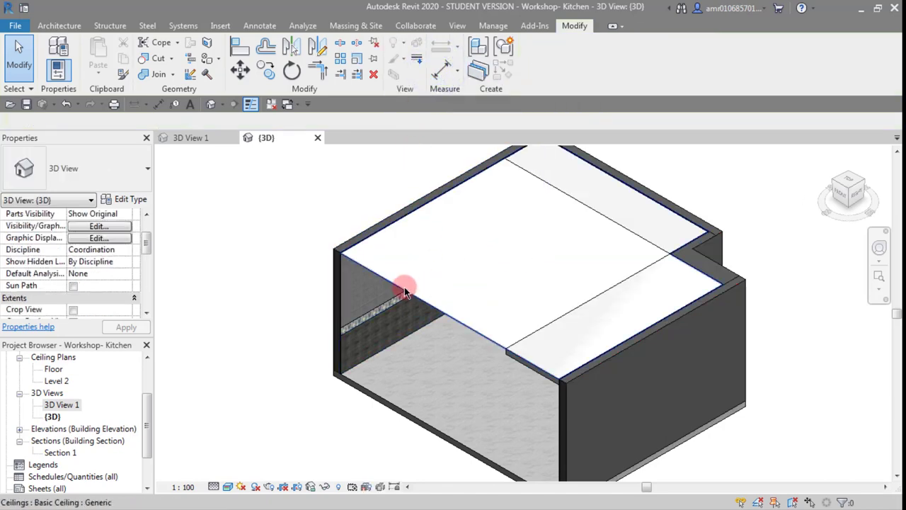
Hide the generic basic ceiling in the {3D} view.
left_click(402, 287)
left_click(298, 253)
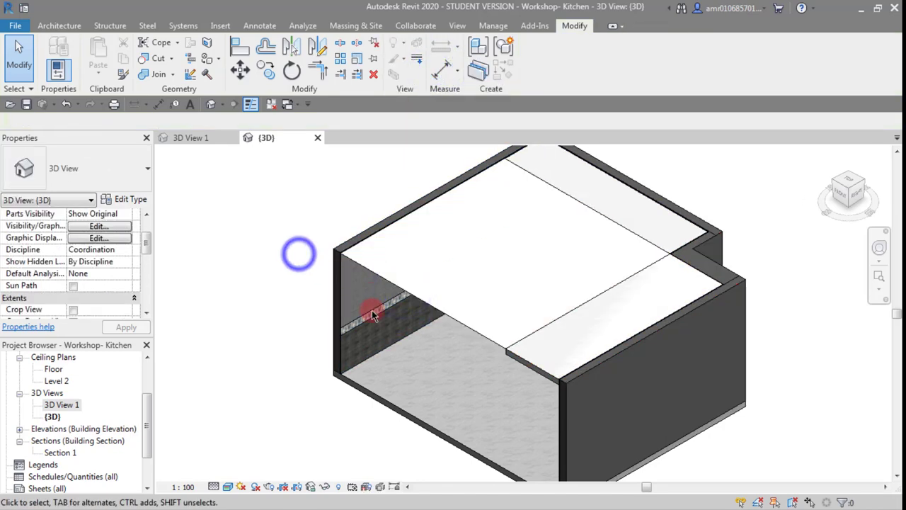
mouse_move(371, 311)
middle_mouse_down("shift")
mouse_move(522, 148)
mouse_move(643, 222)
mouse_move(461, 286)
middle_mouse_up("shift")
scroll(643, 230, "up", 2)
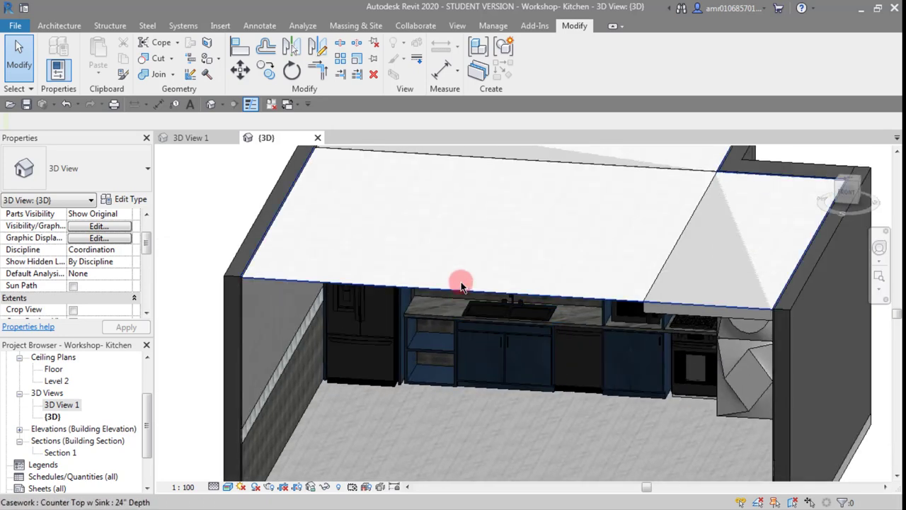
scroll(461, 294, "down", 3)
mouse_move(451, 317)
middle_mouse_down("shift")
mouse_move(512, 314)
mouse_move(550, 239)
middle_mouse_up("shift")
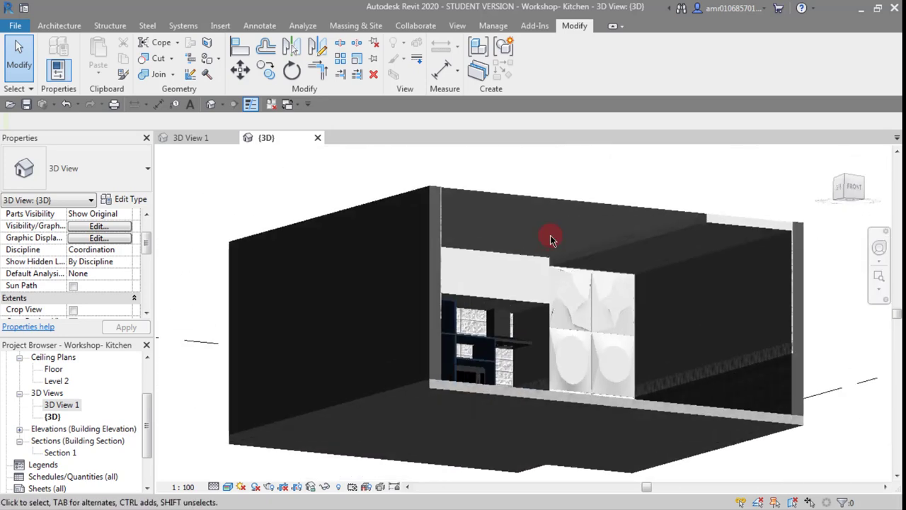
left_click(569, 204)
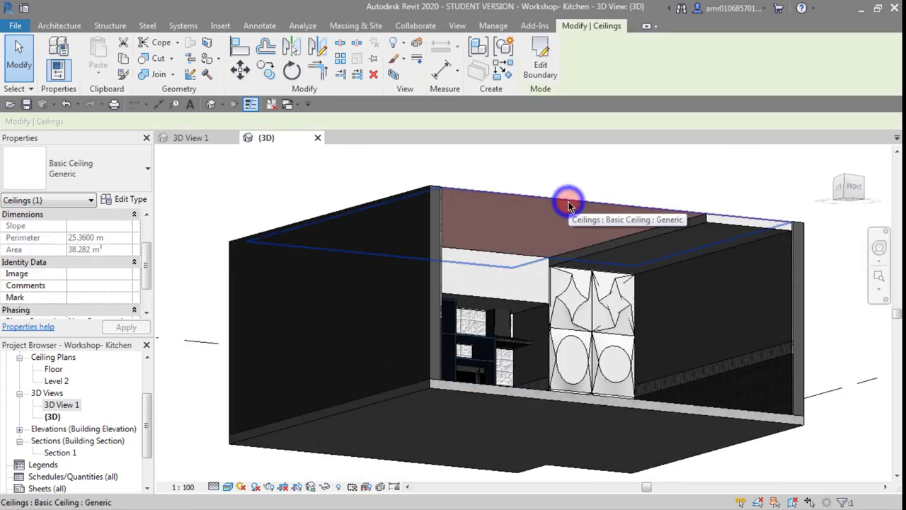
left_click(402, 45)
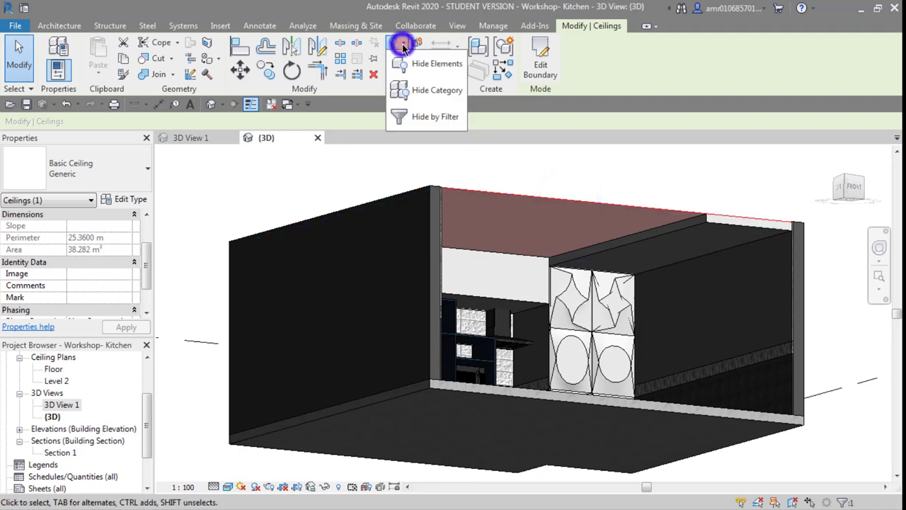
left_click(437, 63)
Orbit and zoom down into the kitchen toward the panelled wall.
mouse_move(457, 294)
middle_mouse_down("shift")
mouse_move(466, 302)
mouse_move(609, 148)
middle_mouse_up("shift")
scroll(485, 181, "up", 2)
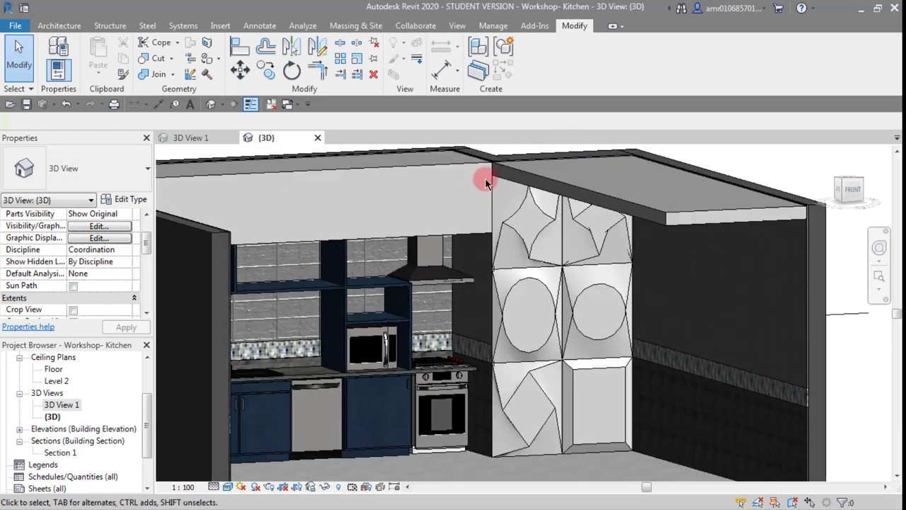
scroll(485, 181, "up", 2)
scroll(528, 192, "down", 2)
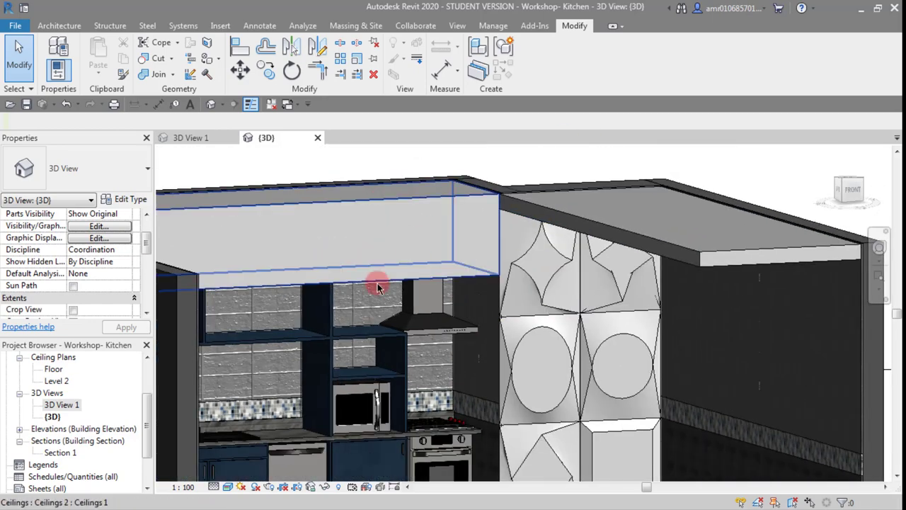
scroll(304, 283, "up", 3)
scroll(294, 290, "down", 3)
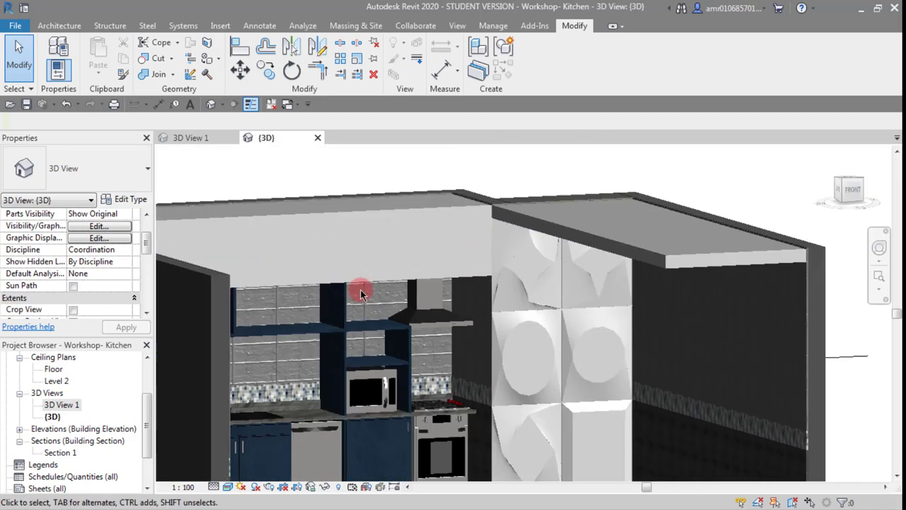
scroll(360, 294, "down", 1)
middle_click_drag(431, 313, 611, 257, "shift")
scroll(611, 257, "up", 1)
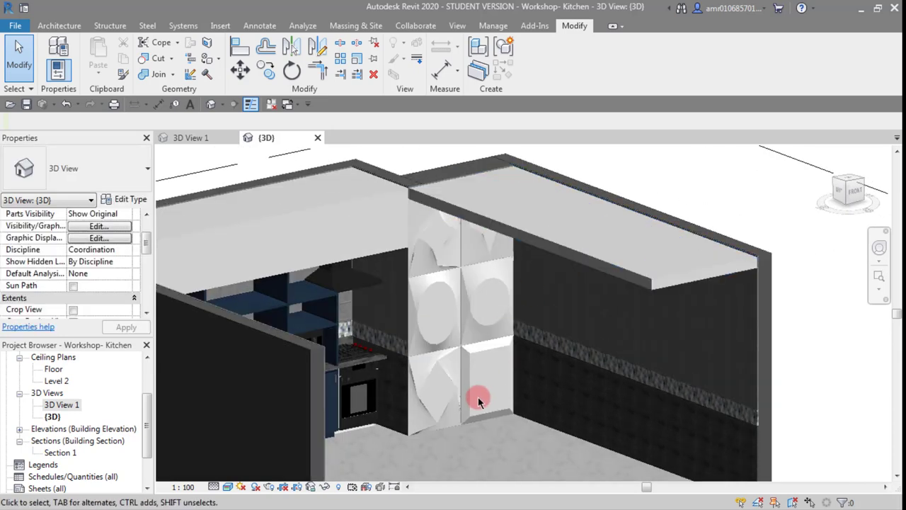
scroll(478, 401, "up", 2)
Switch the {3D} view to Hidden Line visual style, viewing the kitchen more frontally.
left_click(228, 486)
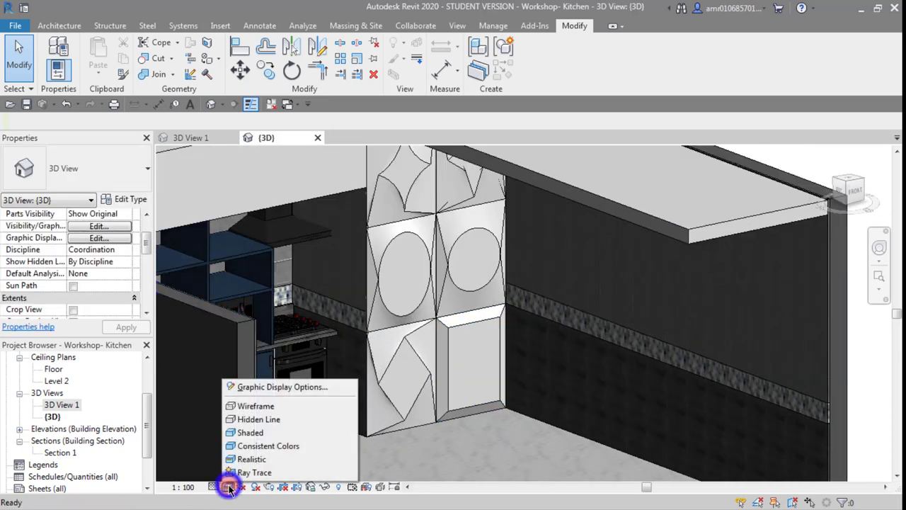
left_click(262, 420)
scroll(259, 419, "down", 1)
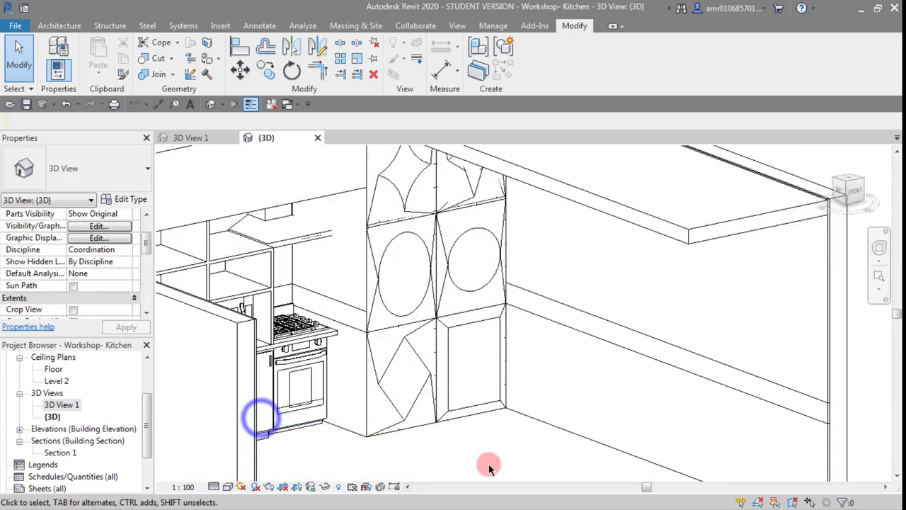
scroll(482, 432, "down", 2)
middle_click_drag(480, 416, 461, 463, "shift")
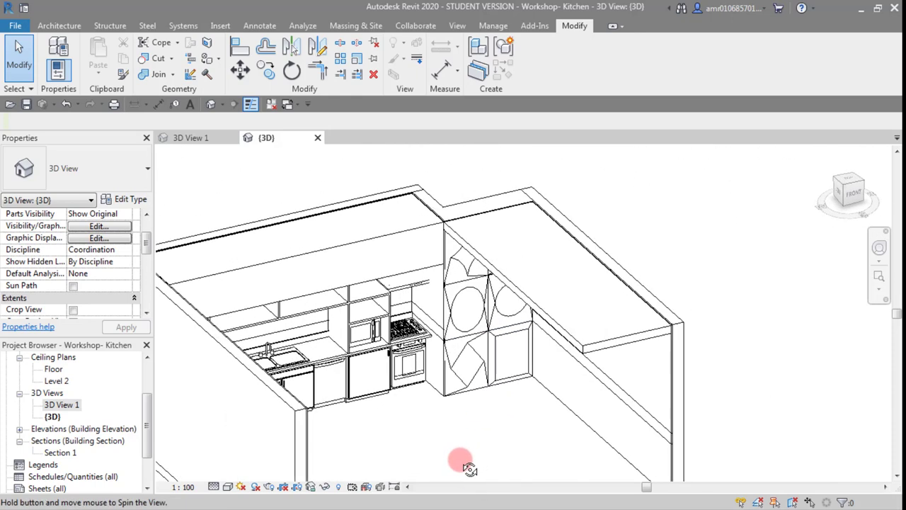
scroll(461, 463, "up", 2)
Model a new in-place Generic Models family, keeping the name Generic Models 1.
left_click(63, 27)
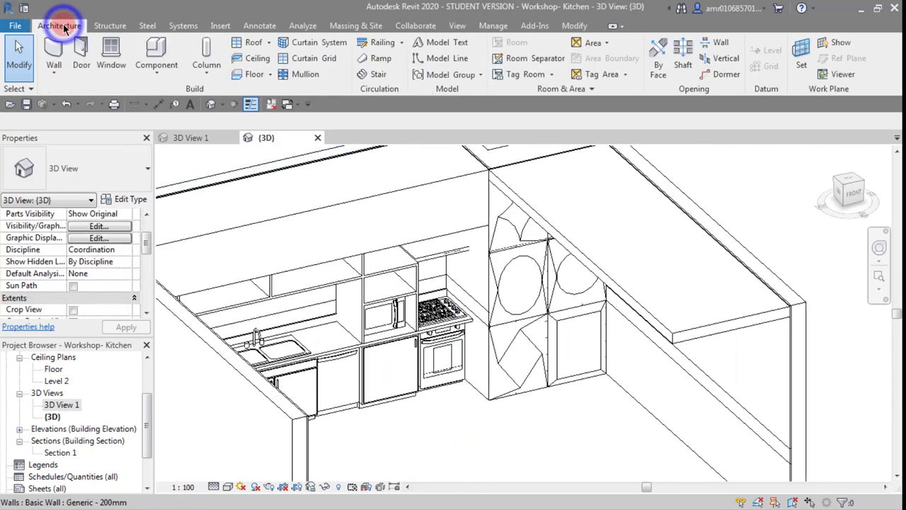
left_click(156, 71)
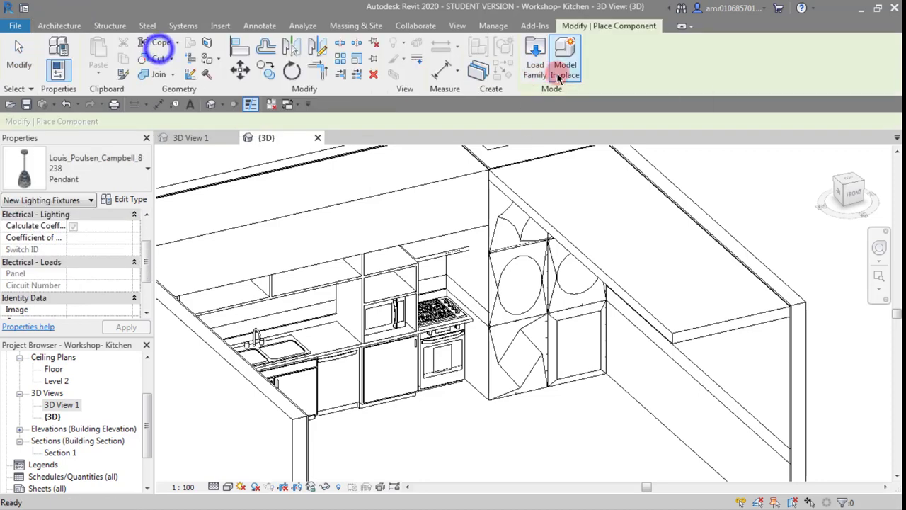
left_click(564, 57)
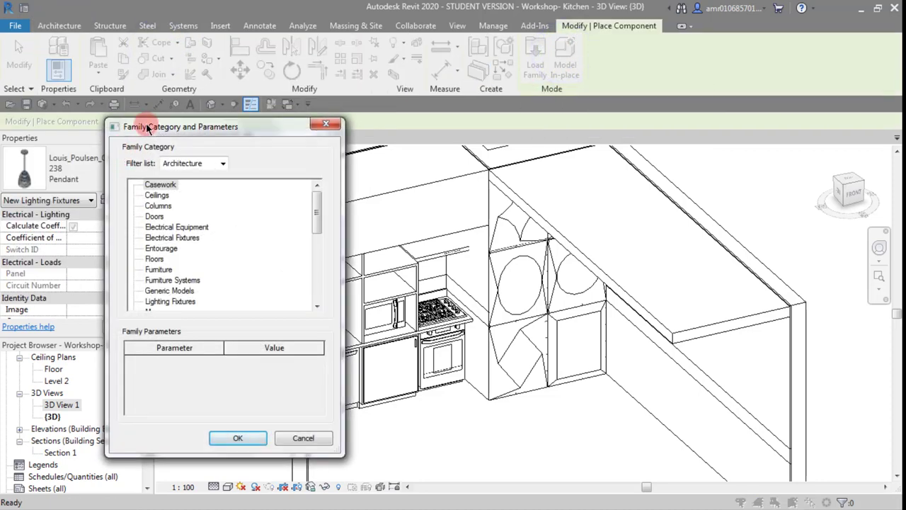
left_click_drag(151, 124, 188, 116)
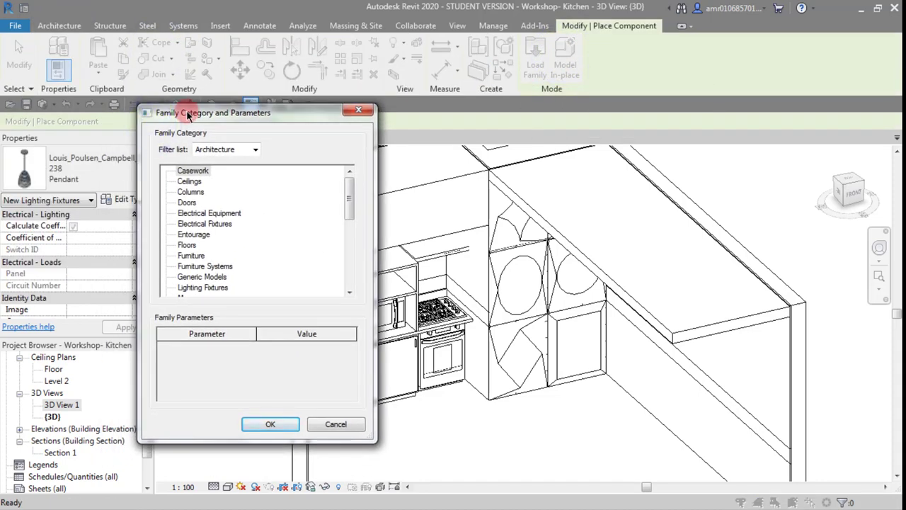
left_click(221, 254)
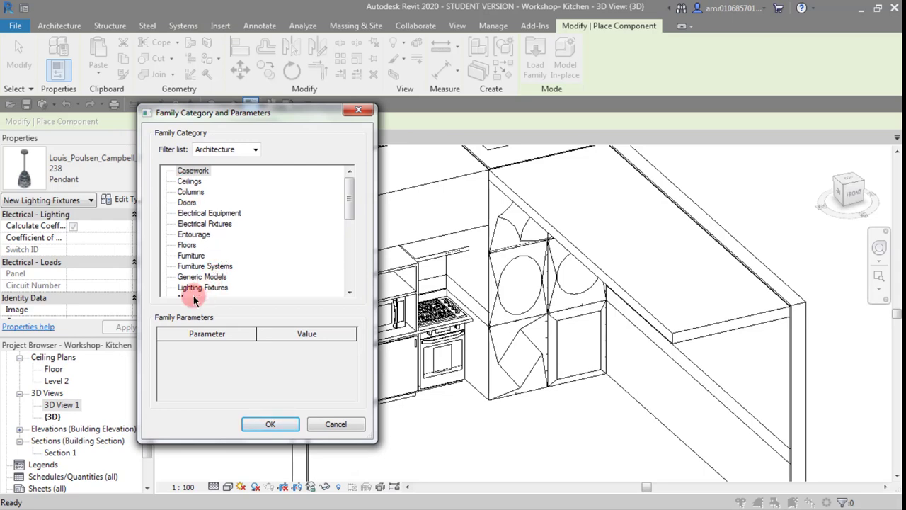
left_click(212, 277)
left_click(273, 425)
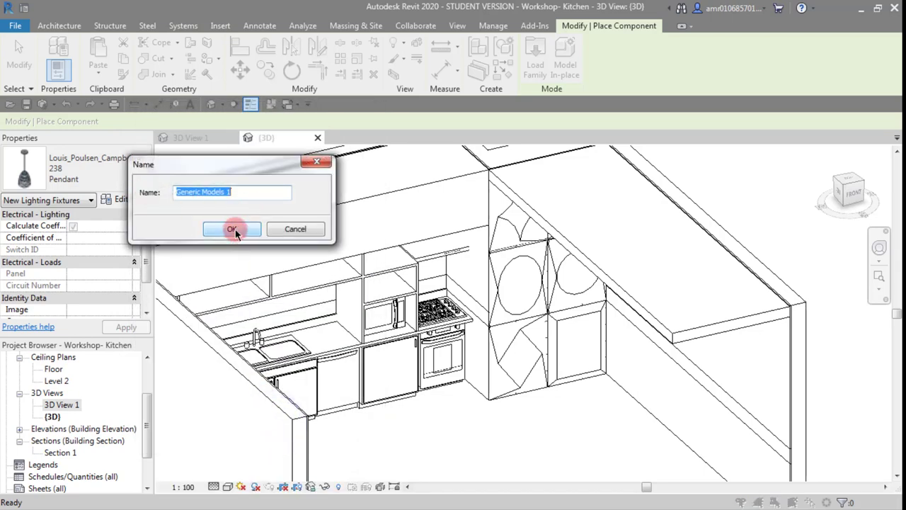
left_click(234, 232)
Zoom to frame the kitchen and show the Create tab's extrusion, blend, revolve and sweep tools.
scroll(533, 318, "down", 3)
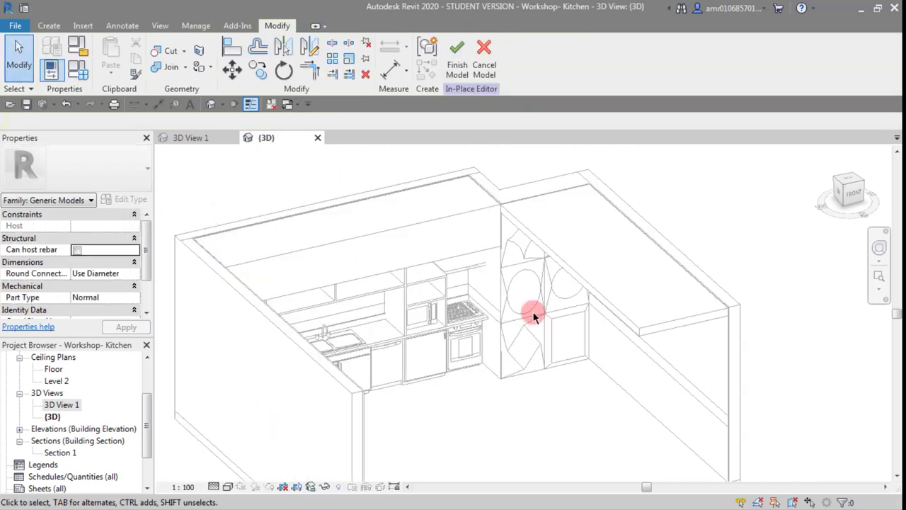
scroll(495, 347, "up", 1)
scroll(467, 336, "up", 1)
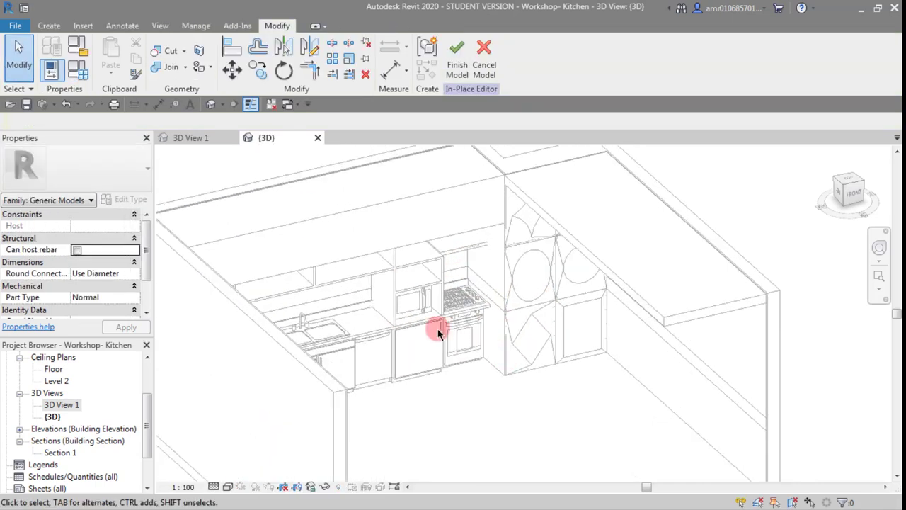
scroll(437, 329, "down", 1)
scroll(445, 344, "up", 2)
scroll(463, 279, "down", 2)
scroll(453, 283, "up", 1)
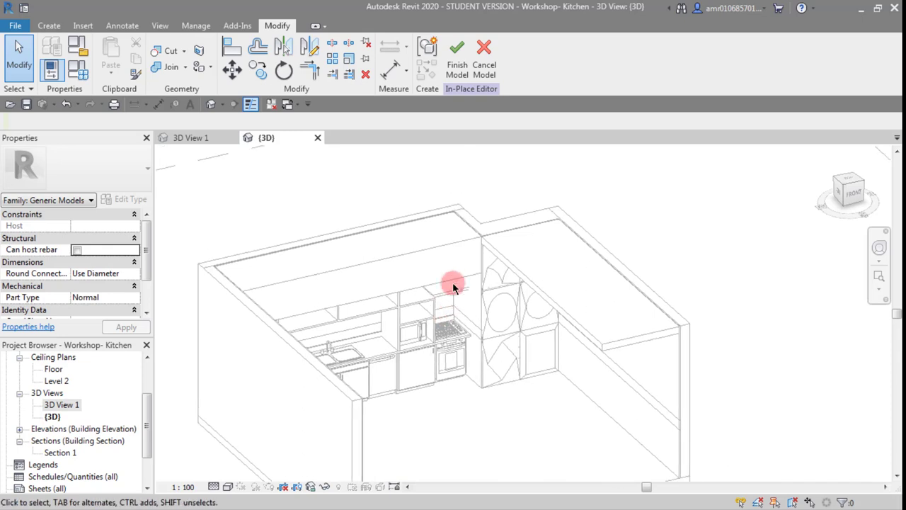
scroll(456, 279, "up", 1)
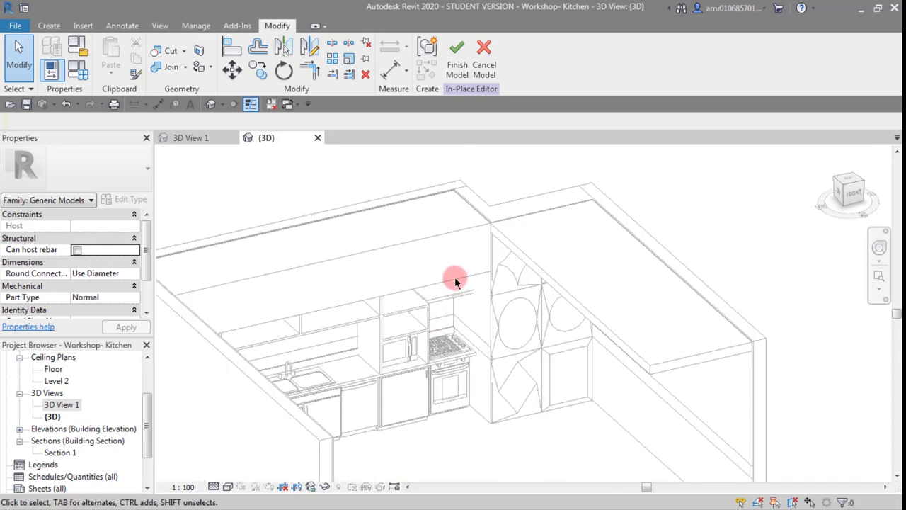
left_click(47, 28)
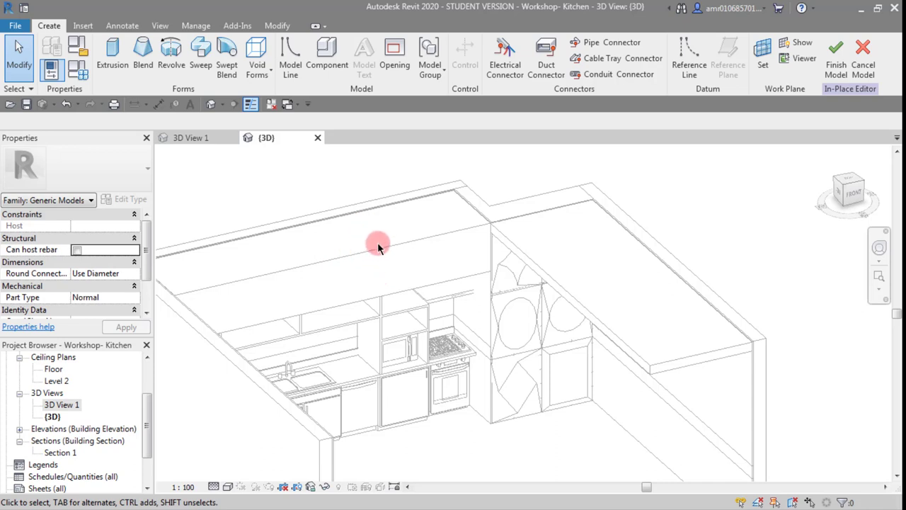
Start a Sweep and frame the whole kitchen room in view.
left_click(200, 57)
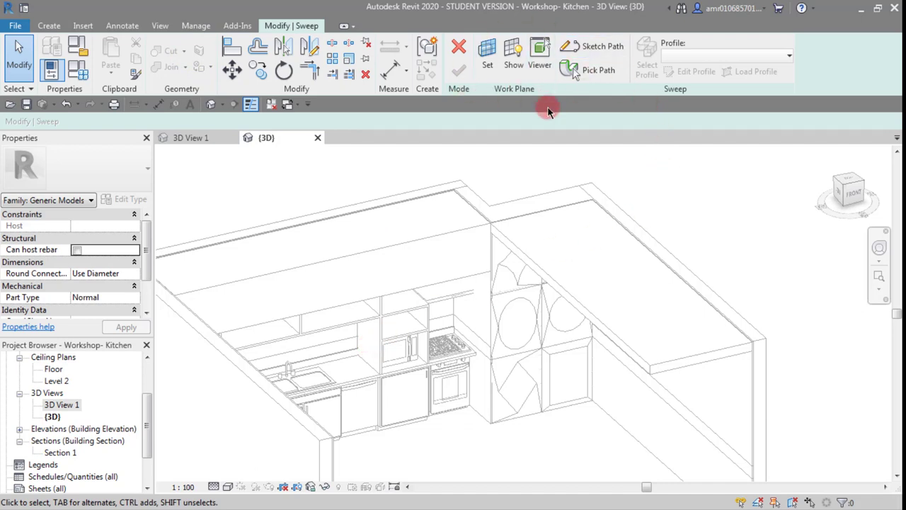
scroll(475, 248, "up", 2)
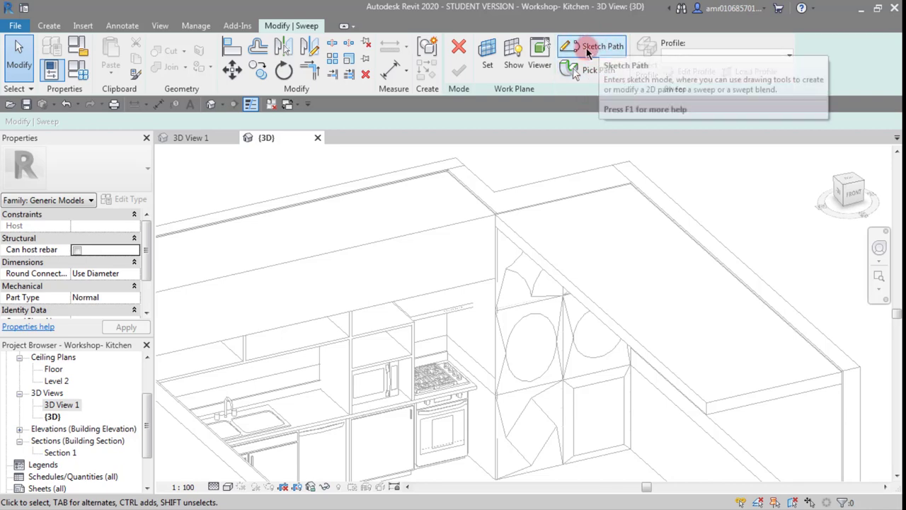
scroll(575, 233, "down", 2)
scroll(461, 277, "down", 2)
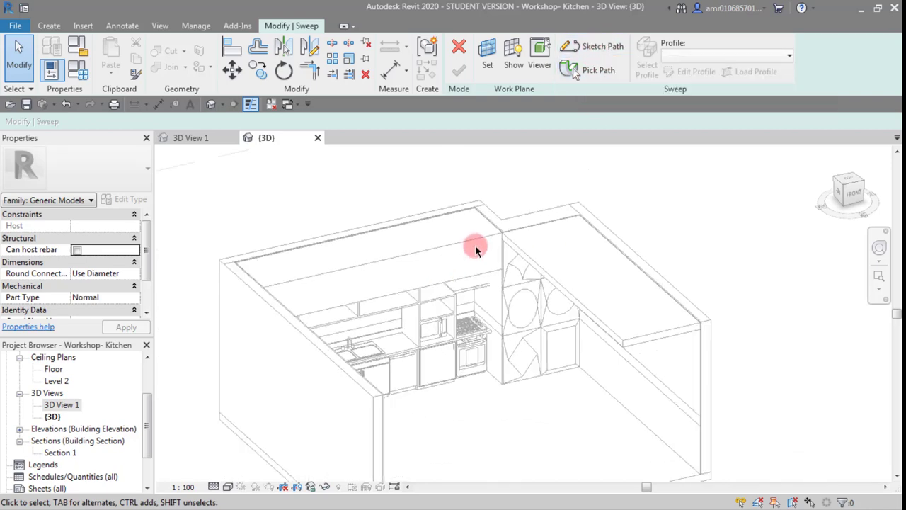
middle_click_drag(473, 245, 465, 217)
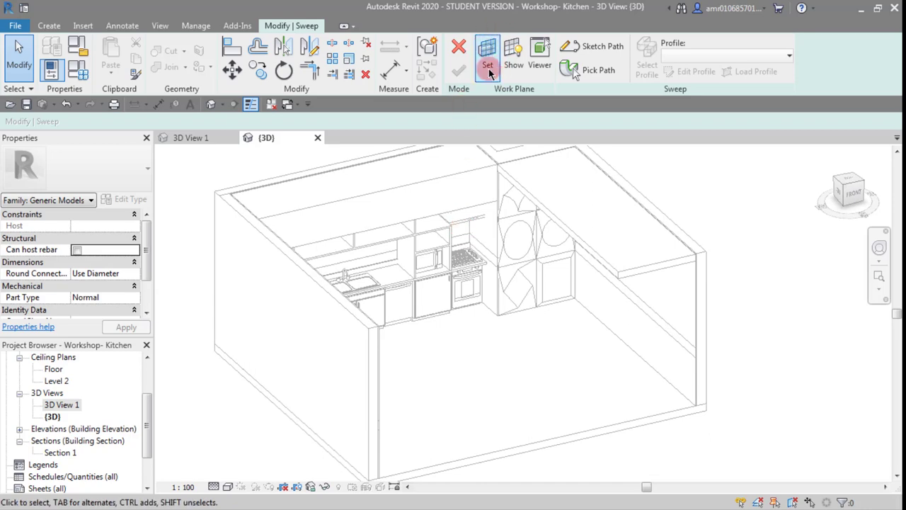
scroll(487, 152, "up", 2)
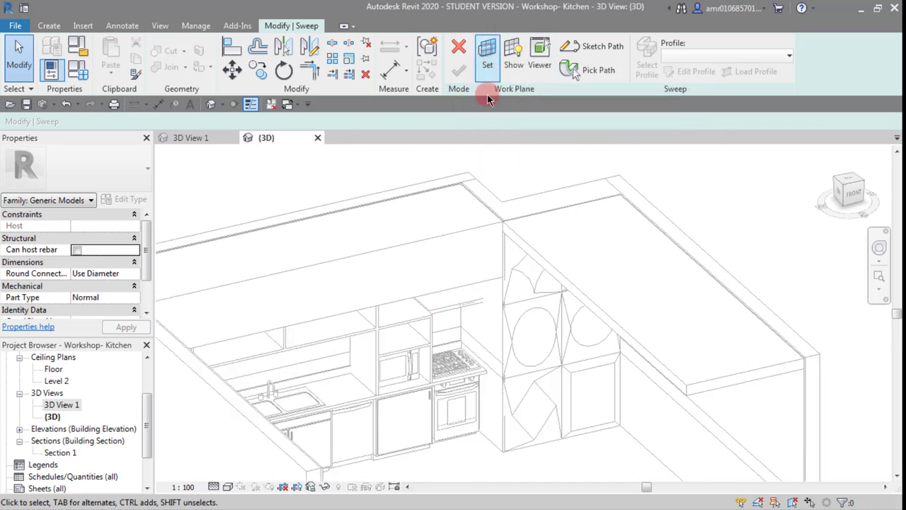
scroll(487, 100, "down", 2)
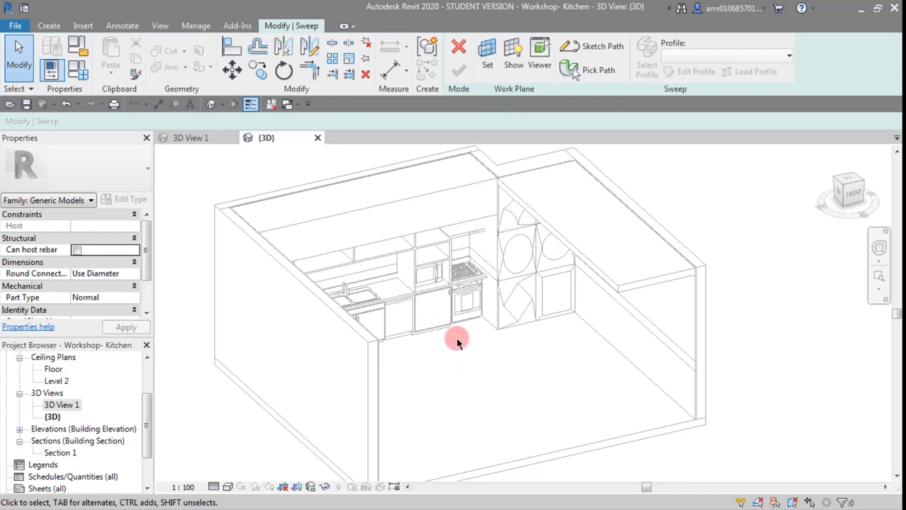
middle_click_drag(455, 344, 505, 370)
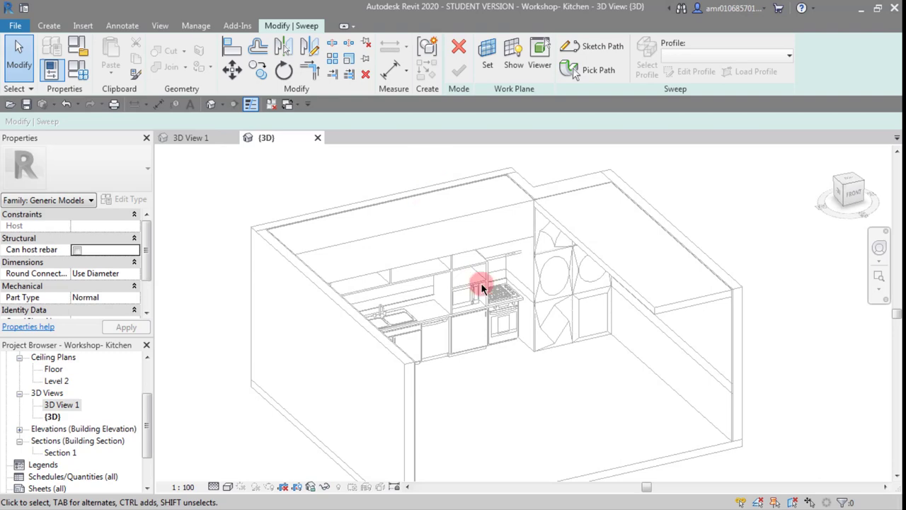
Show the current work plane to check it, then hide it again.
left_click(515, 51)
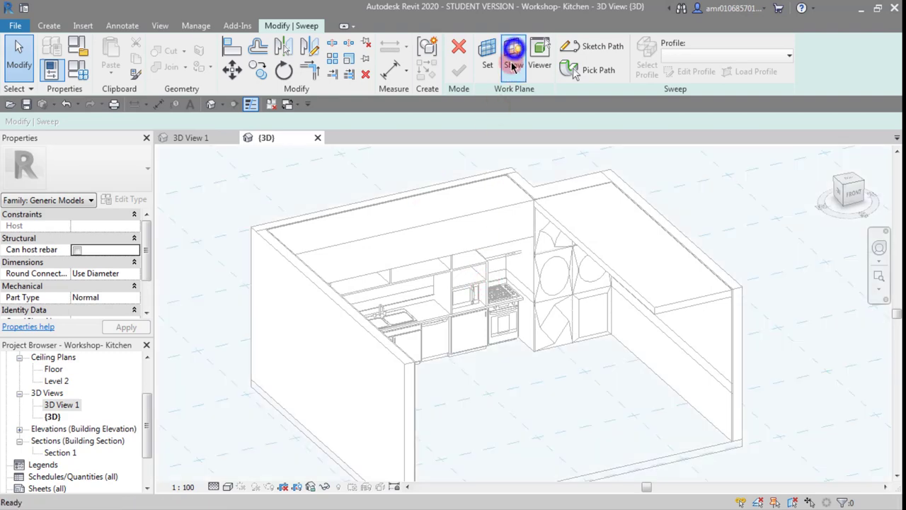
scroll(558, 351, "down", 2)
scroll(556, 347, "down", 3)
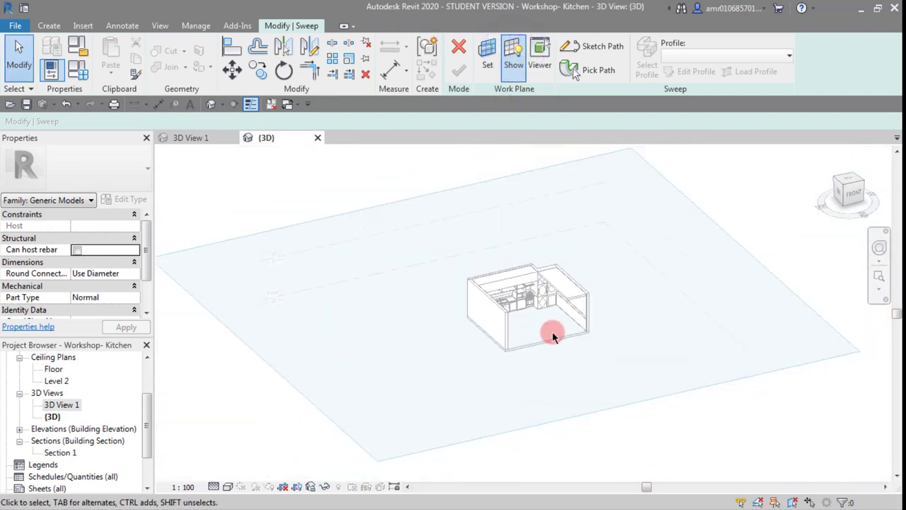
scroll(551, 343, "up", 5)
scroll(560, 329, "down", 3)
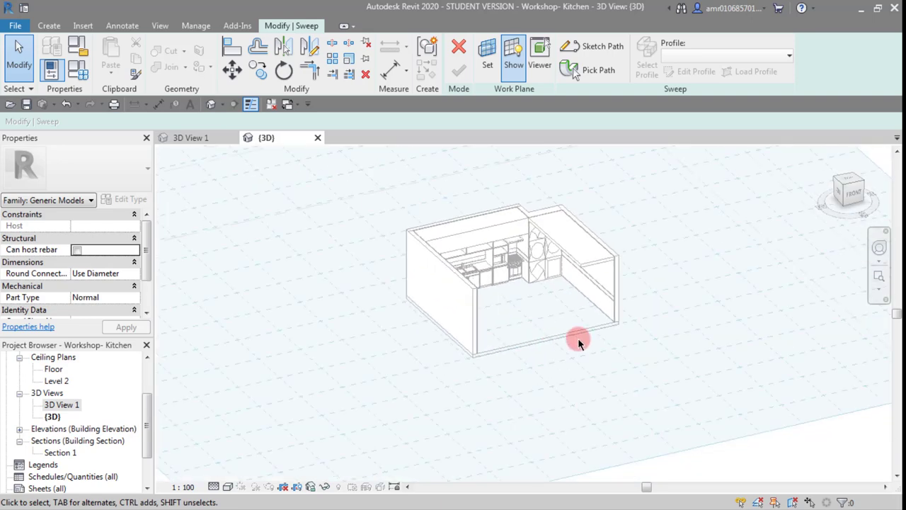
scroll(550, 339, "down", 1)
scroll(530, 318, "up", 3)
middle_click_drag(530, 318, 542, 360)
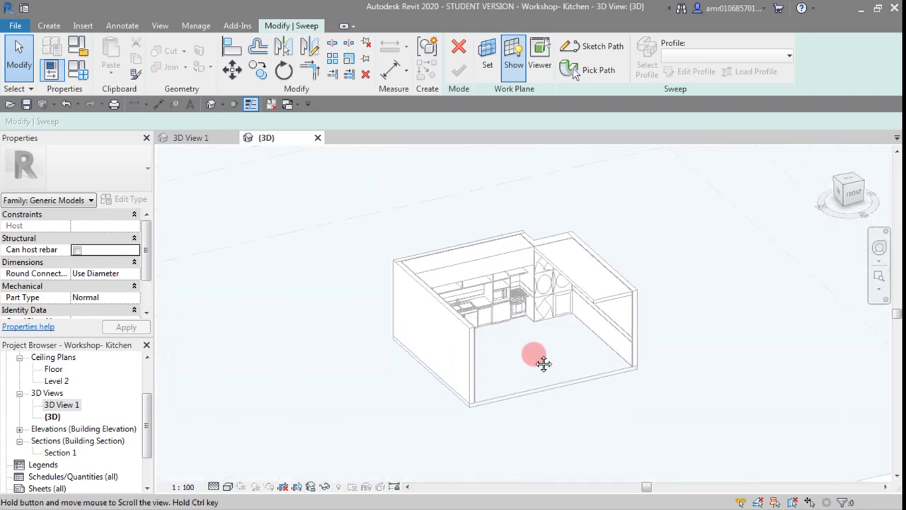
left_click(515, 51)
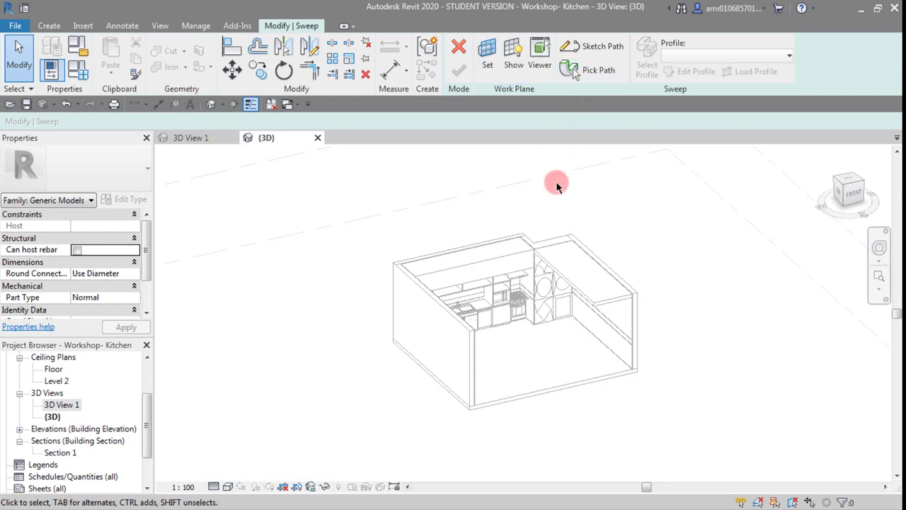
Move the sweep to its path stage and zoom back onto the cabinets.
scroll(593, 186, "up", 2)
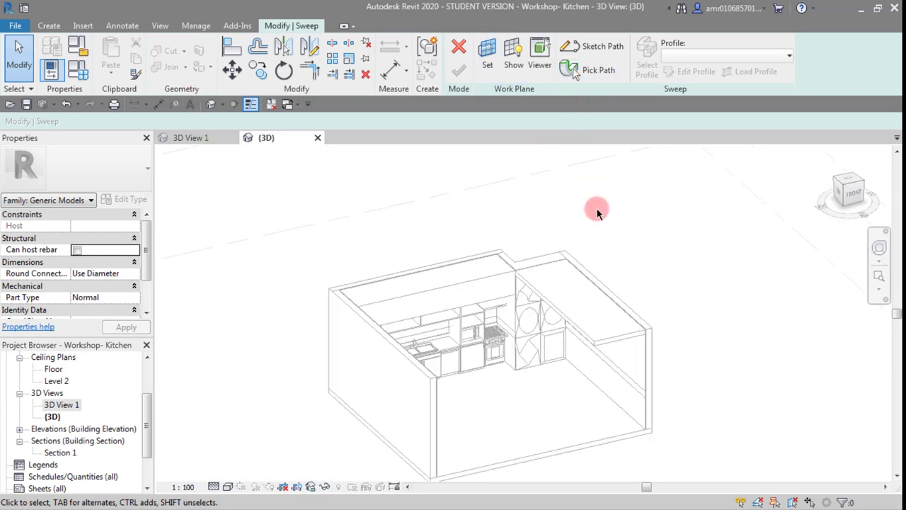
scroll(597, 195, "up", 5)
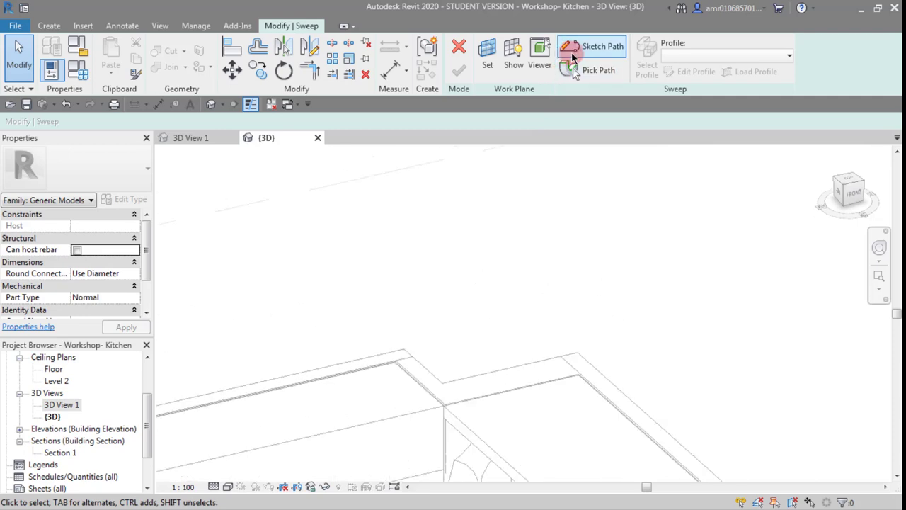
left_click(575, 71)
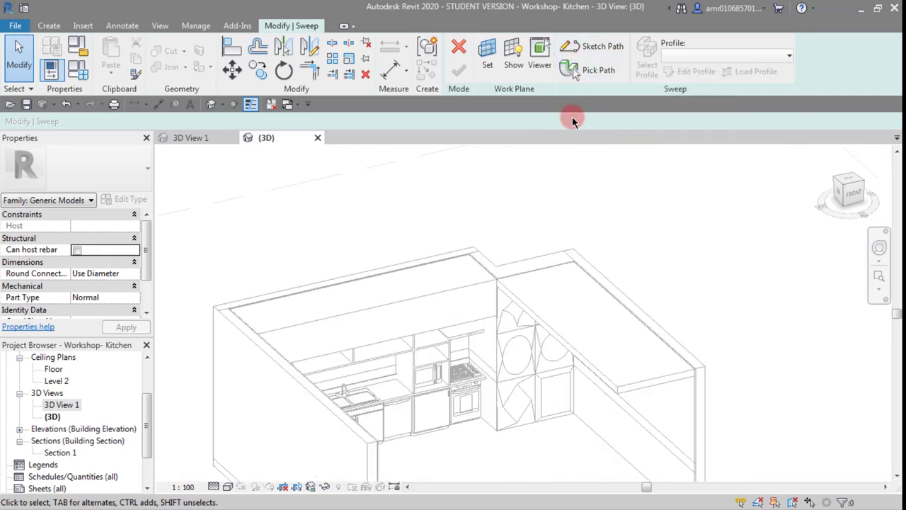
scroll(520, 311, "up", 2)
scroll(520, 318, "up", 2)
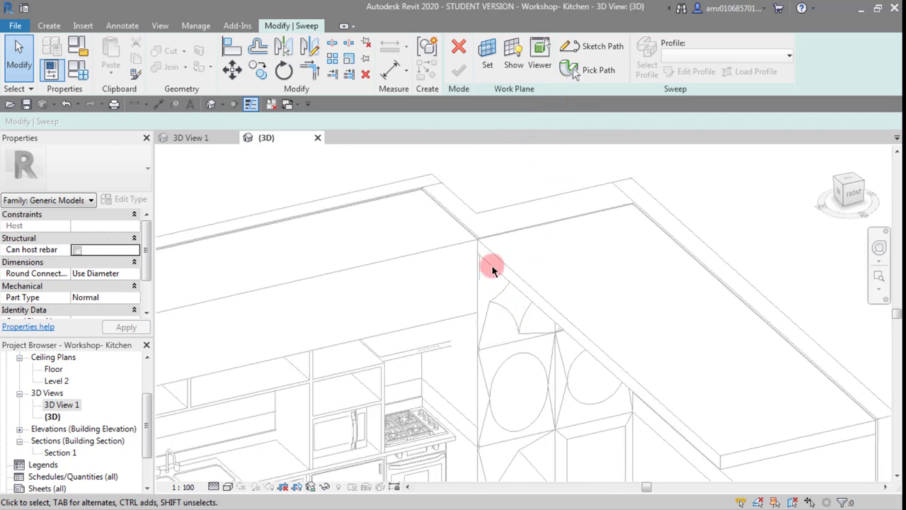
scroll(492, 269, "down", 2)
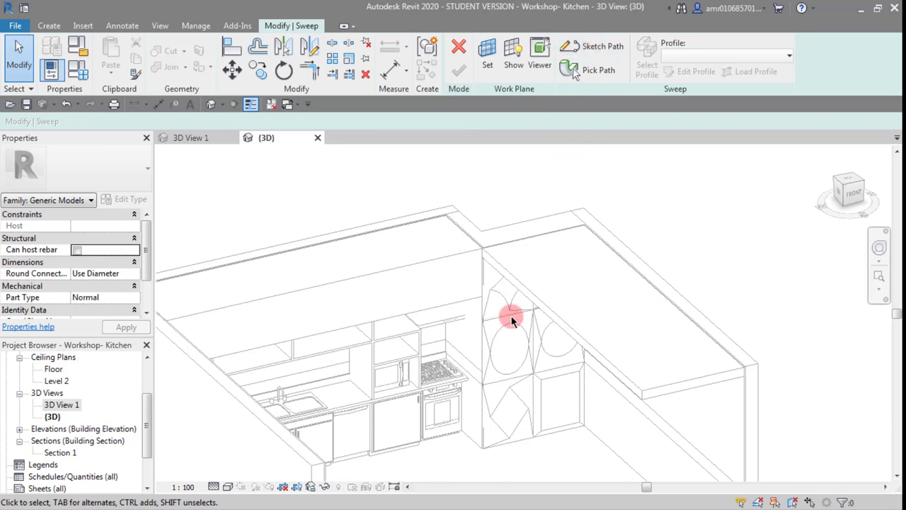
scroll(517, 308, "up", 2)
scroll(522, 296, "down", 1)
scroll(570, 362, "up", 2)
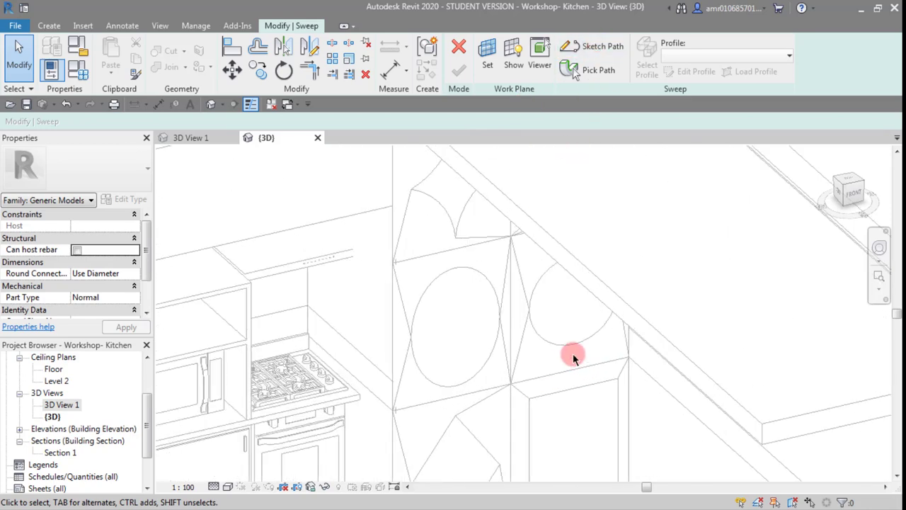
scroll(573, 355, "down", 1)
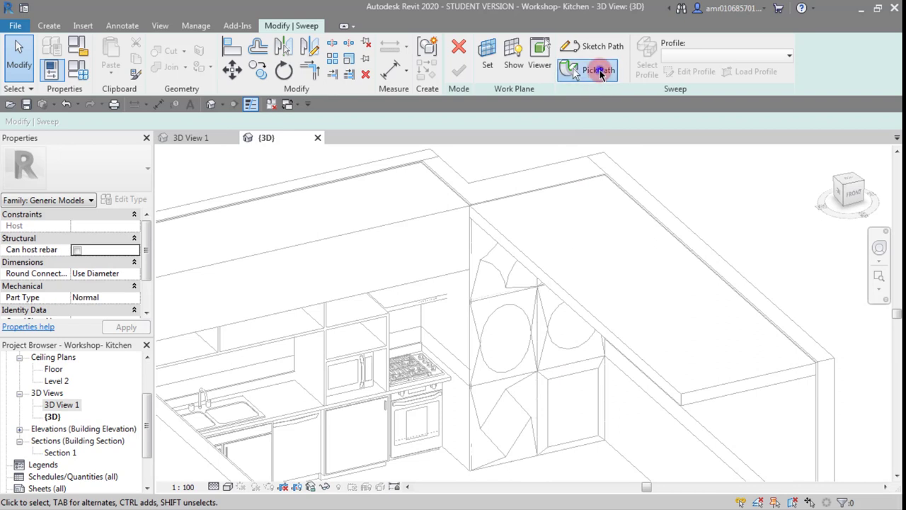
Pick the first edge for the sweep path, with lines shown at full thickness.
left_click(597, 71)
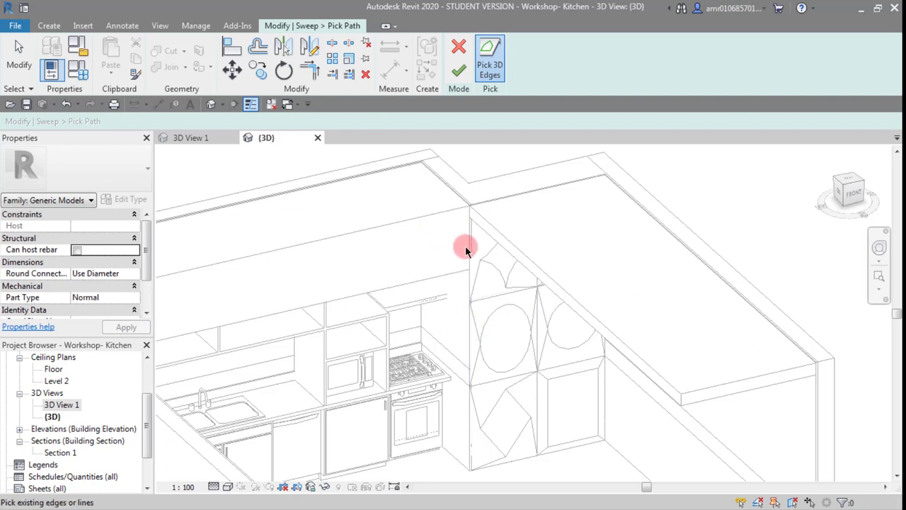
scroll(454, 283, "up", 1)
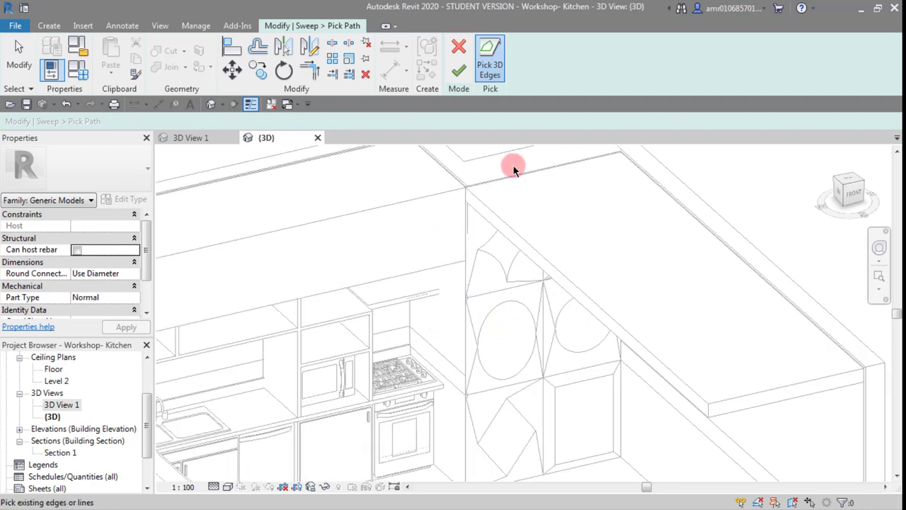
left_click(531, 245)
scroll(585, 312, "up", 1)
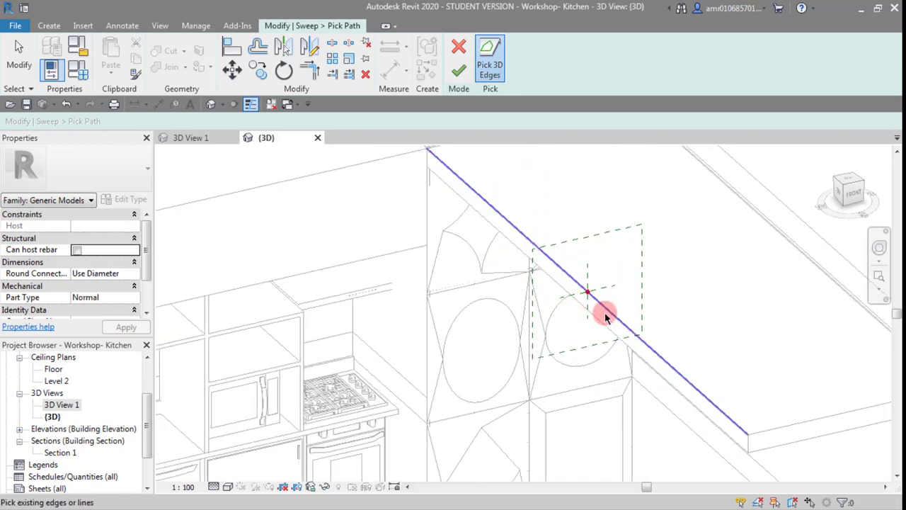
scroll(593, 316, "down", 1)
scroll(593, 316, "down", 1)
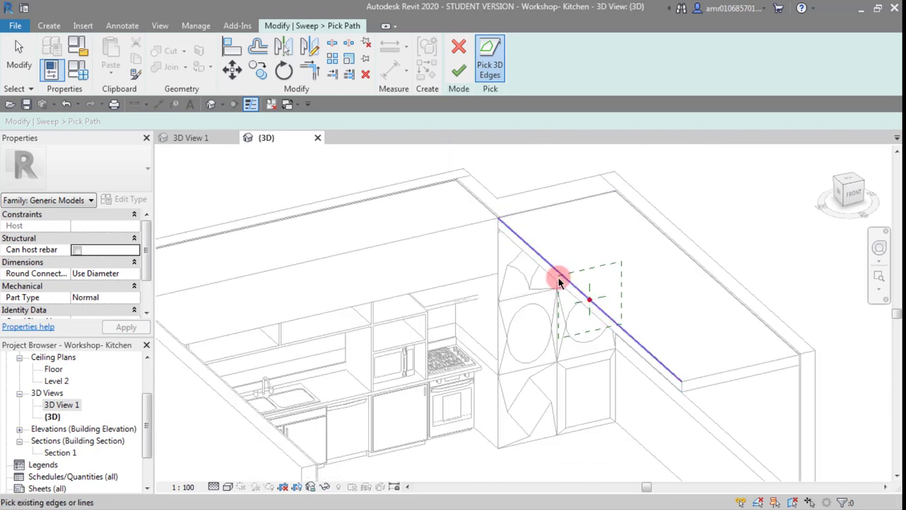
scroll(532, 250, "up", 1)
left_click(253, 104)
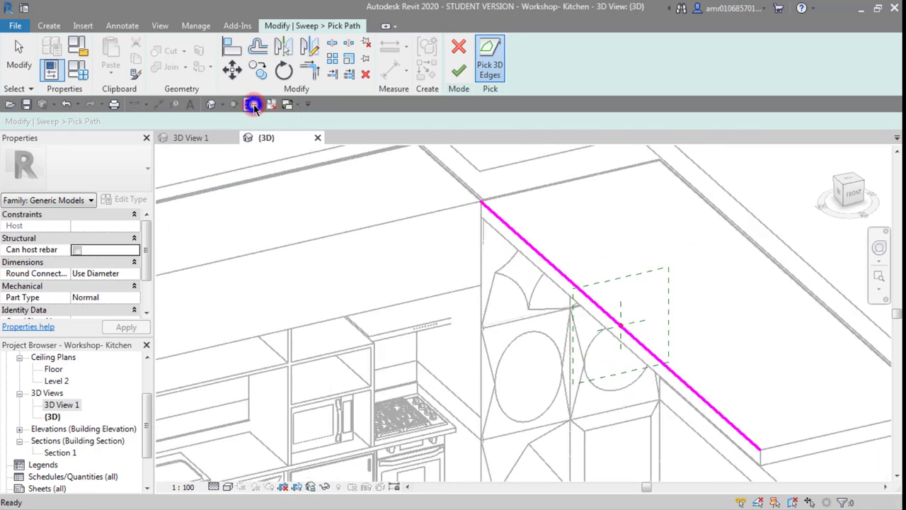
scroll(553, 252, "down", 1)
scroll(538, 301, "up", 1)
scroll(742, 395, "down", 1)
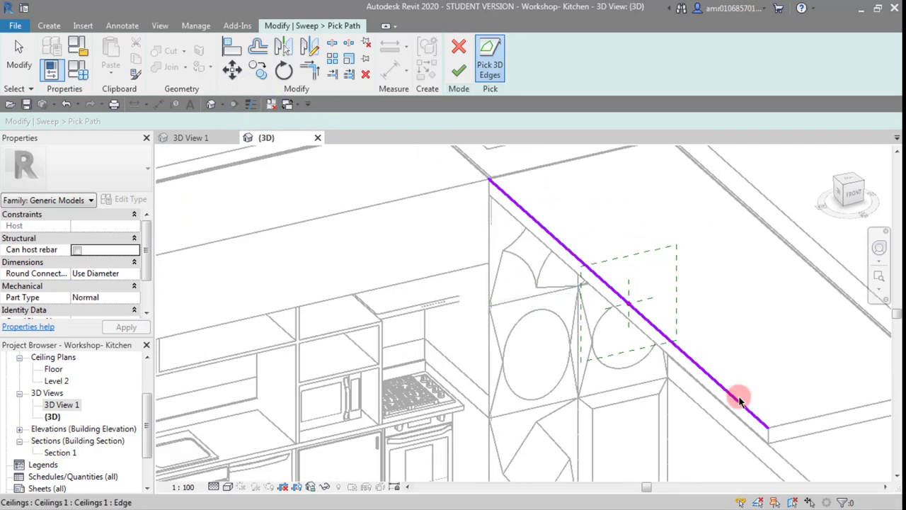
scroll(768, 429, "down", 1)
scroll(575, 265, "up", 1)
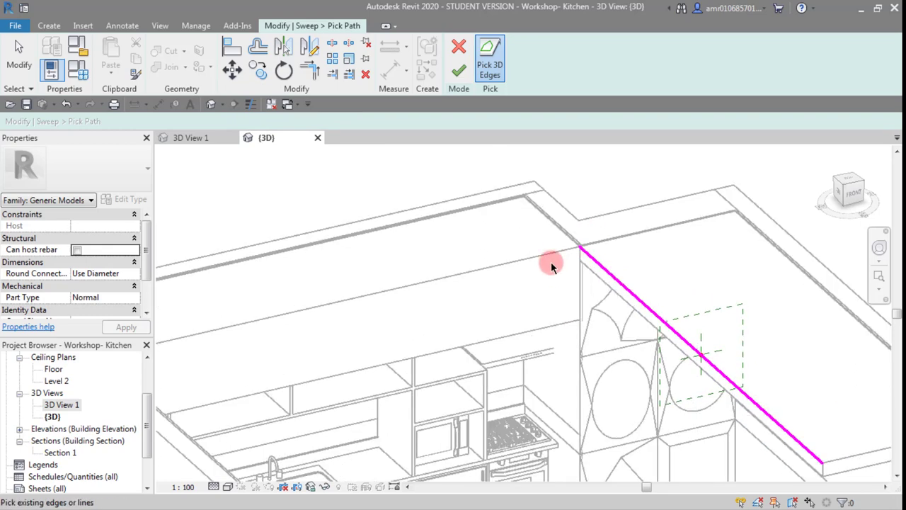
Add the top-left ceiling edge to the path, check it by orbiting, and finish the path.
left_click(550, 253)
scroll(559, 274, "up", 2)
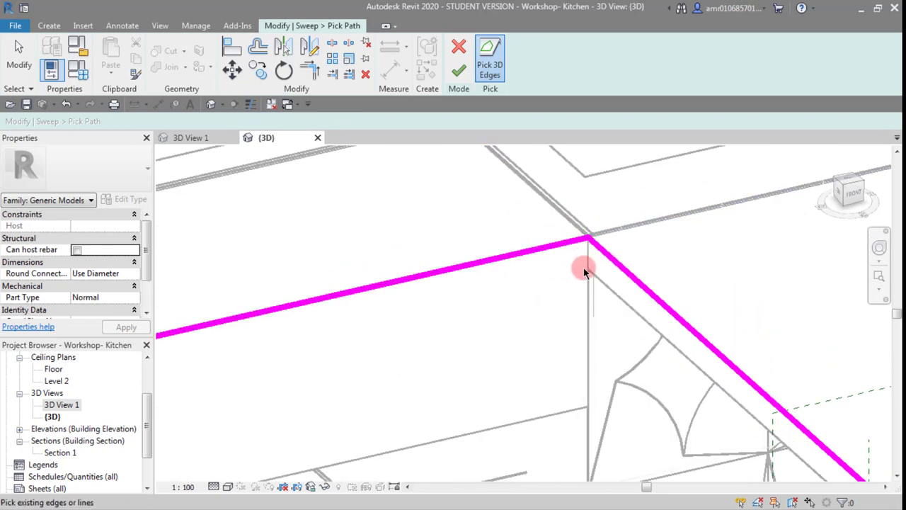
scroll(571, 207, "down", 5)
mouse_move(536, 283)
middle_mouse_down("shift")
mouse_move(639, 304)
mouse_move(449, 305)
mouse_move(576, 333)
mouse_move(643, 313)
mouse_move(486, 360)
mouse_move(600, 275)
mouse_move(565, 370)
mouse_move(618, 333)
middle_mouse_up("shift")
scroll(439, 323, "up", 3)
scroll(598, 272, "up", 2)
scroll(617, 337, "up", 2)
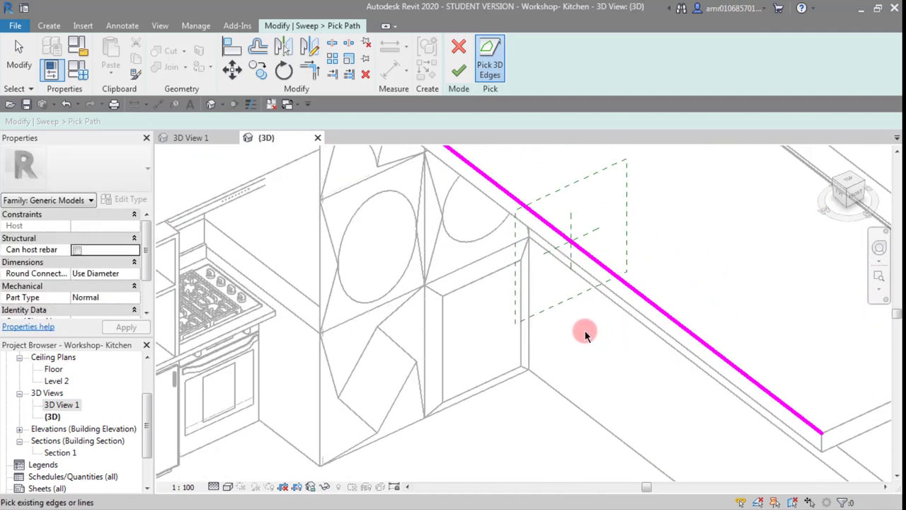
scroll(584, 328, "down", 2)
middle_click_drag(583, 329, 578, 269, "shift")
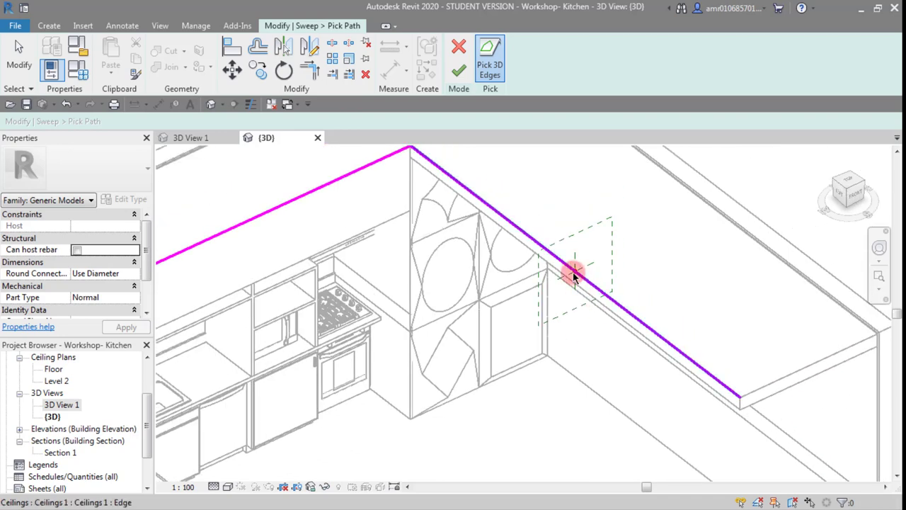
scroll(573, 272, "up", 3)
scroll(566, 277, "up", 2)
scroll(560, 282, "down", 3)
scroll(489, 269, "down", 2)
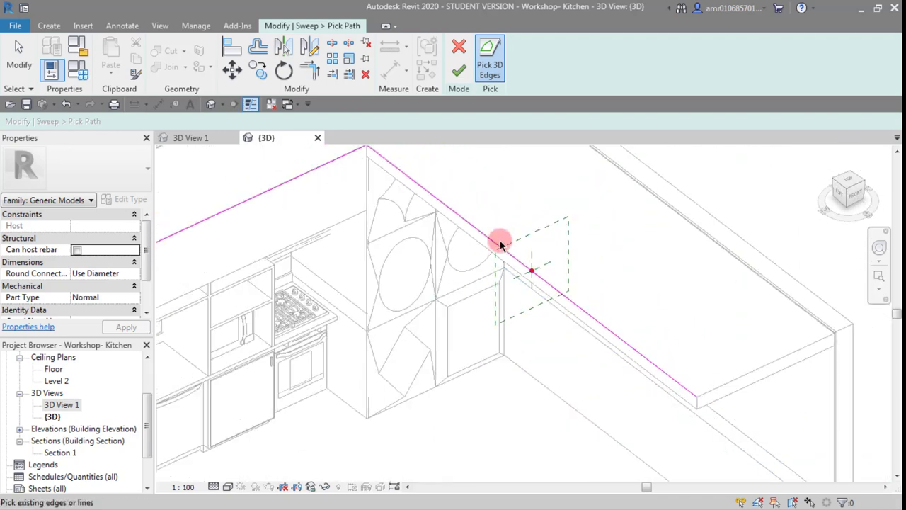
scroll(623, 332, "up", 1)
mouse_move(623, 332)
middle_mouse_down("shift")
mouse_move(431, 257)
mouse_move(599, 313)
mouse_move(587, 311)
middle_mouse_up("shift")
scroll(533, 325, "down", 2)
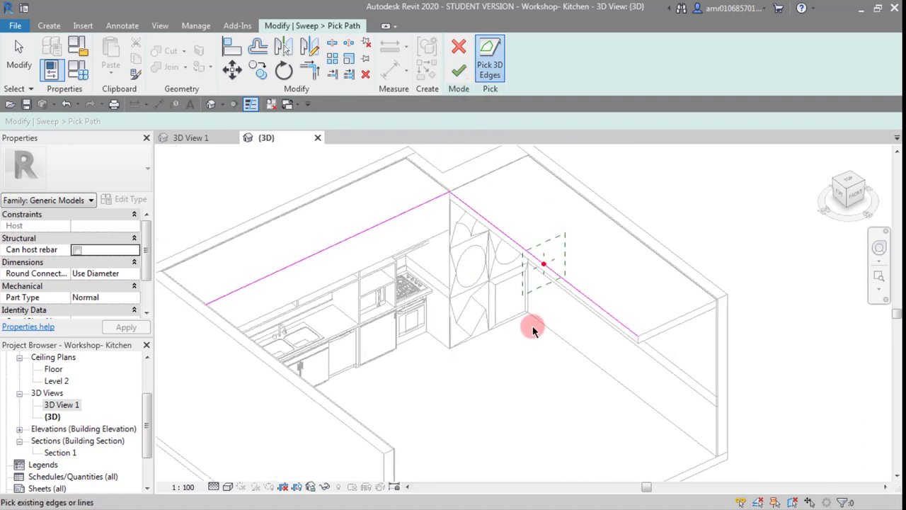
left_click(458, 72)
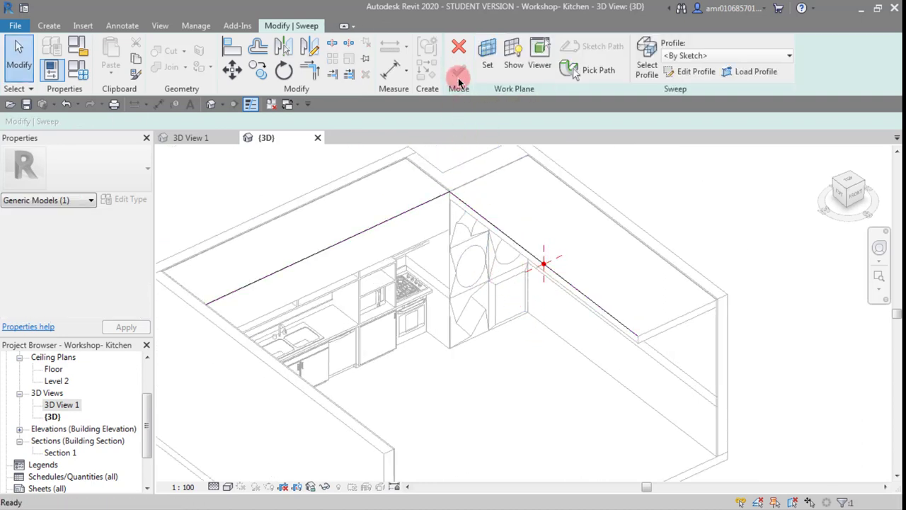
Move the sweep to its profile stage with the profile left as <By Sketch>.
left_click(490, 219)
left_click(514, 370)
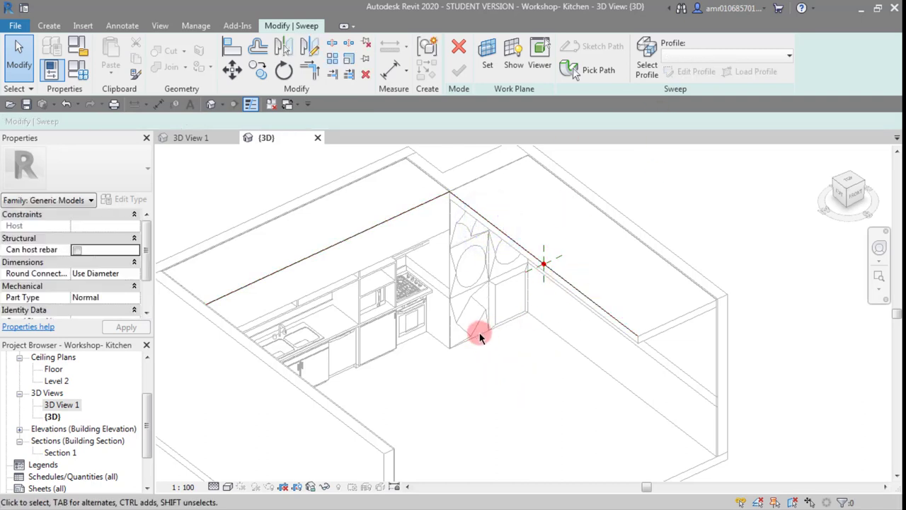
scroll(514, 346, "up", 1)
middle_click_drag(522, 338, 506, 364)
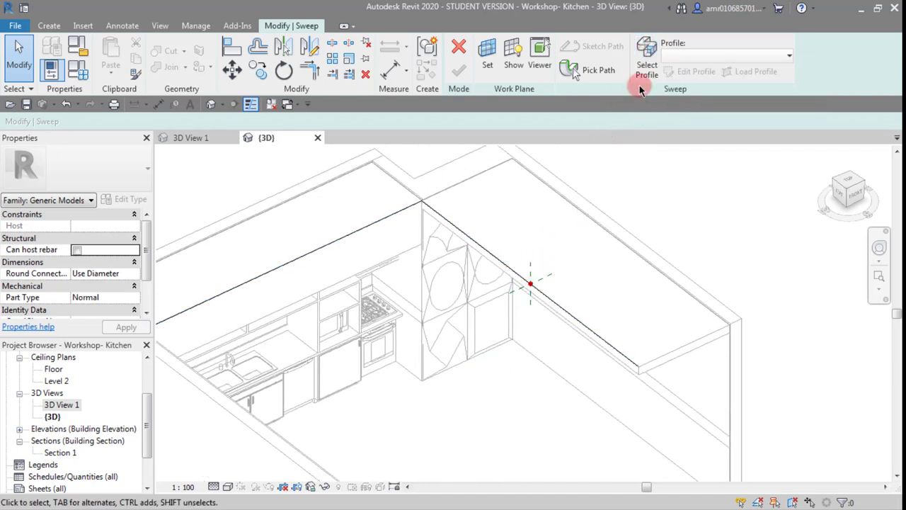
left_click(646, 67)
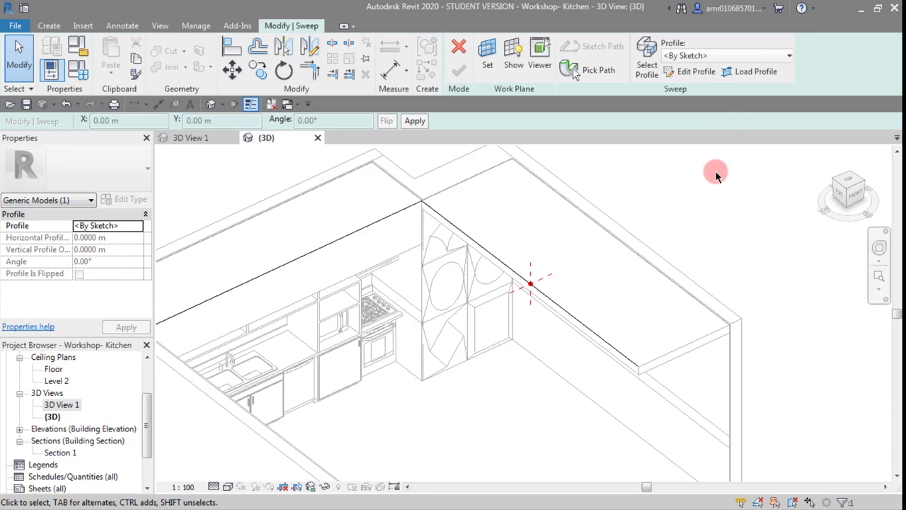
Start sketching the sweep profile, then face the FRONT view and zoom in at the path point.
left_click(692, 72)
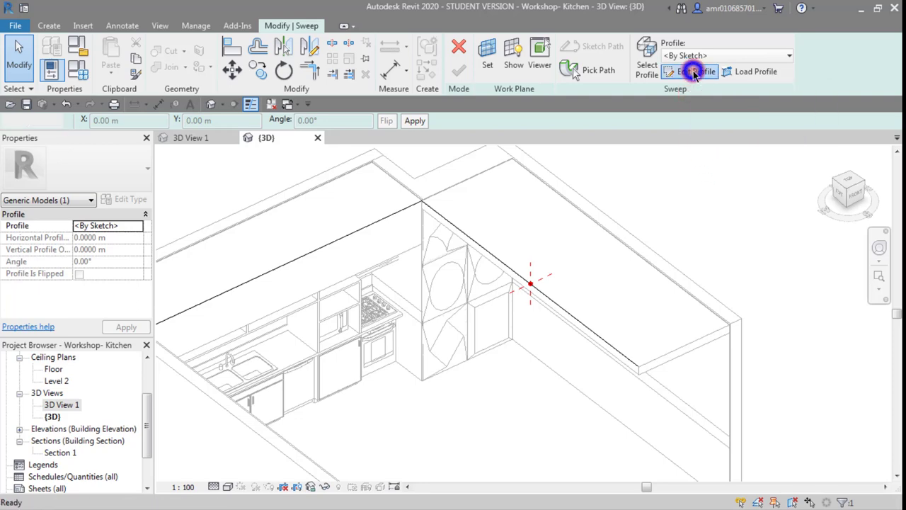
scroll(536, 289, "up", 3)
scroll(516, 261, "up", 2)
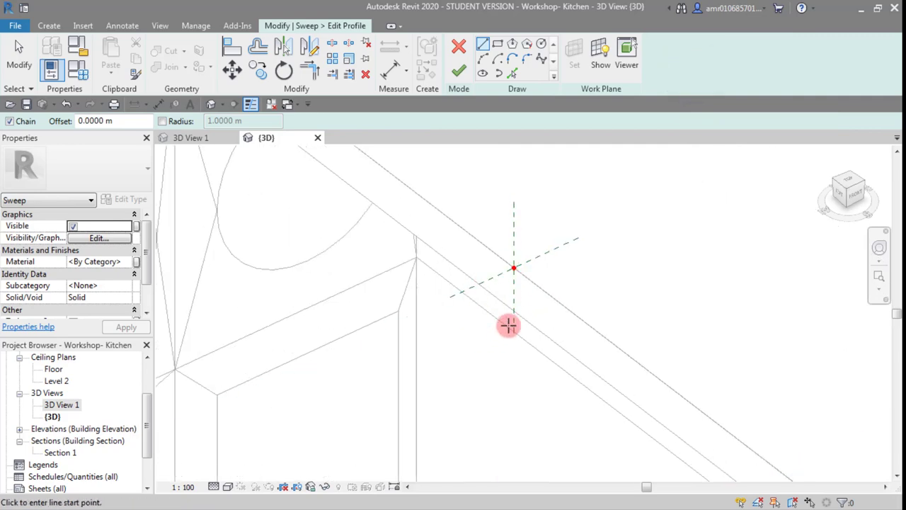
scroll(489, 277, "down", 3)
scroll(485, 269, "down", 2)
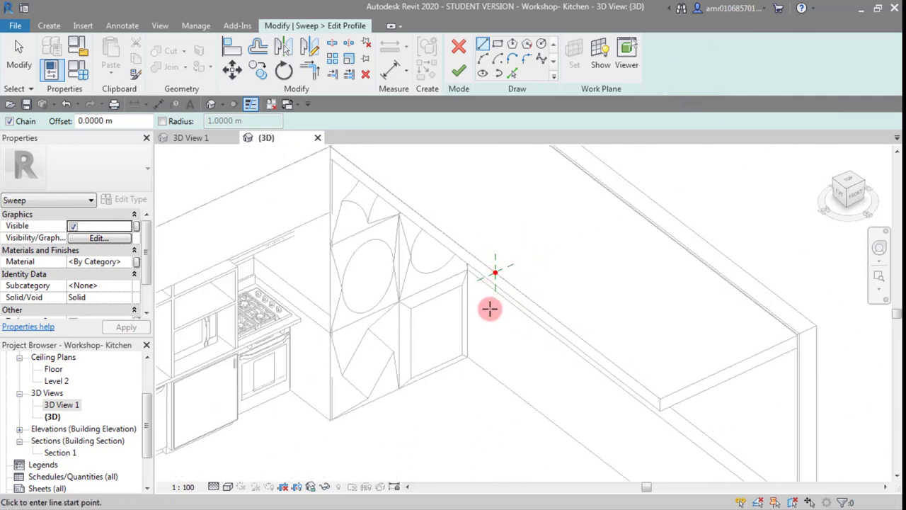
scroll(482, 255, "up", 3)
scroll(500, 261, "up", 2)
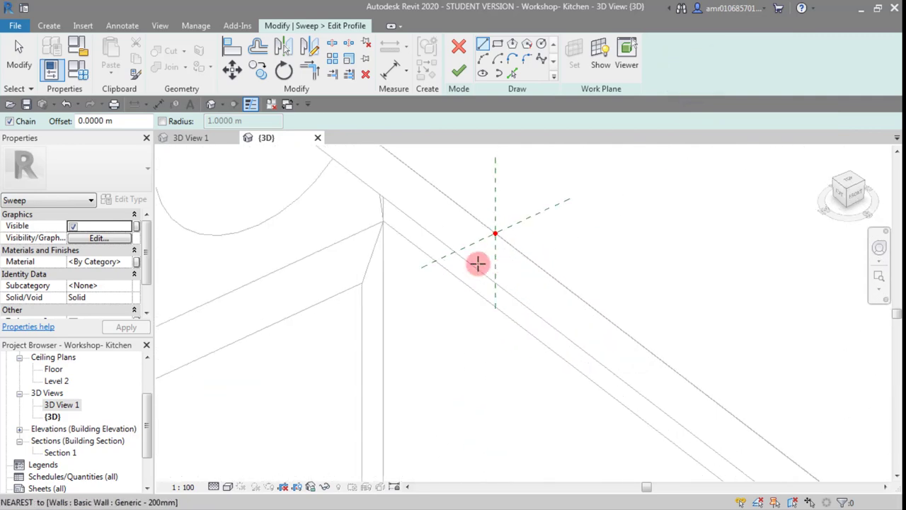
scroll(479, 261, "down", 1)
scroll(495, 255, "down", 3)
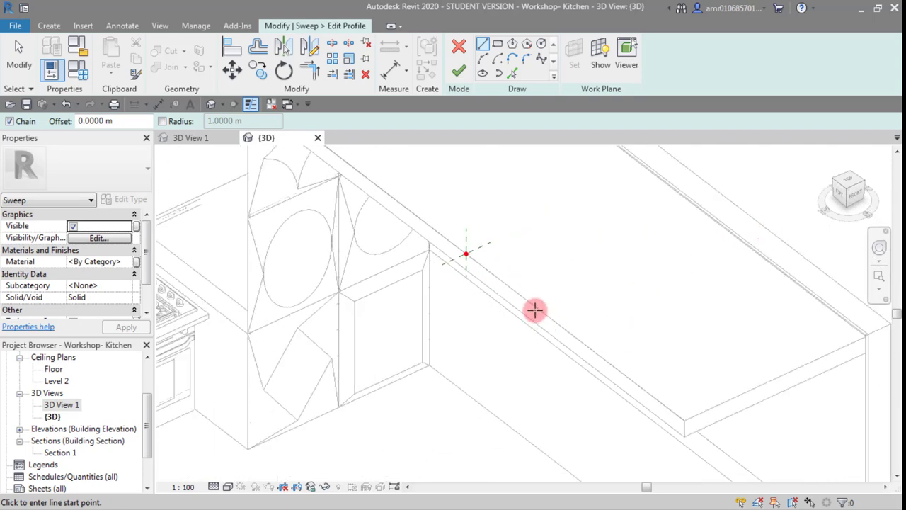
scroll(609, 368, "down", 2)
scroll(653, 382, "up", 2)
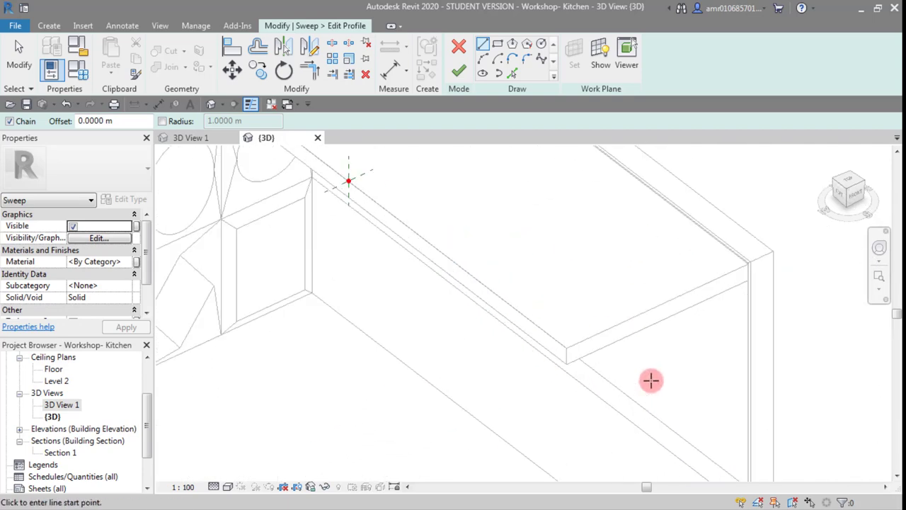
scroll(581, 361, "up", 1)
scroll(532, 334, "down", 2)
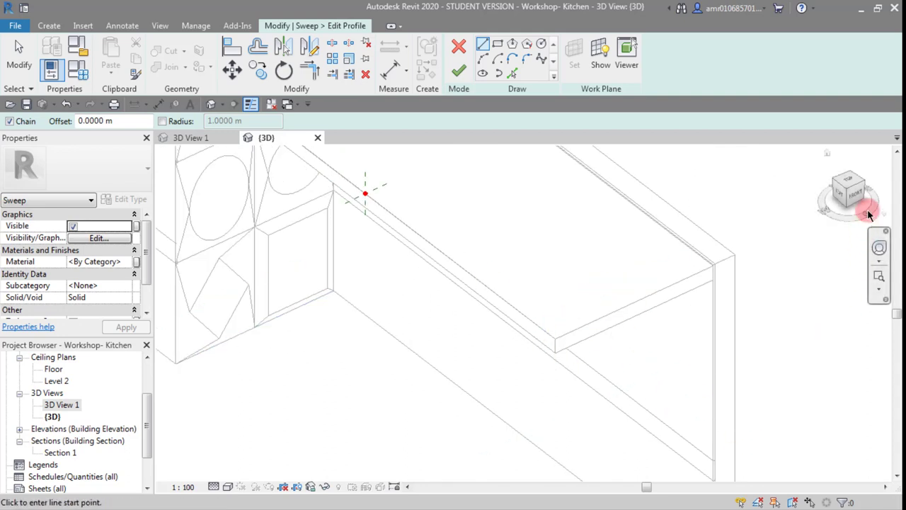
left_click(855, 194)
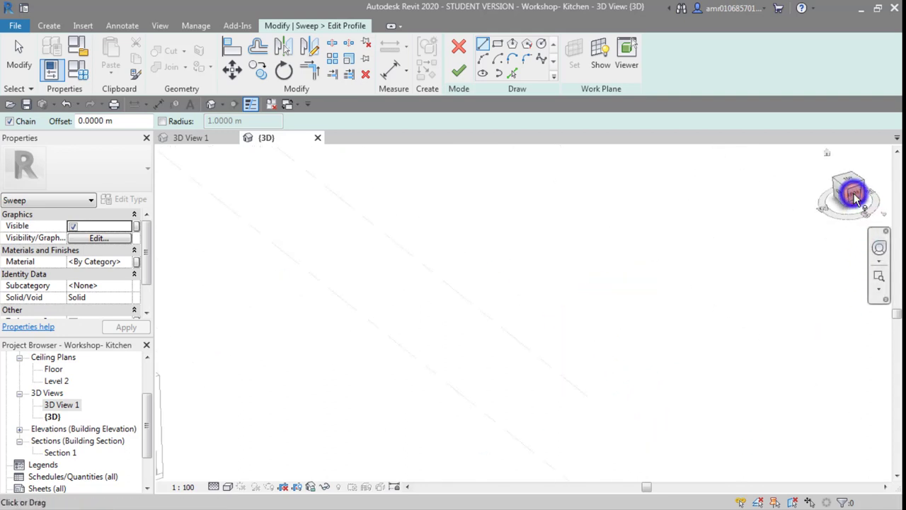
scroll(579, 295, "up", 5)
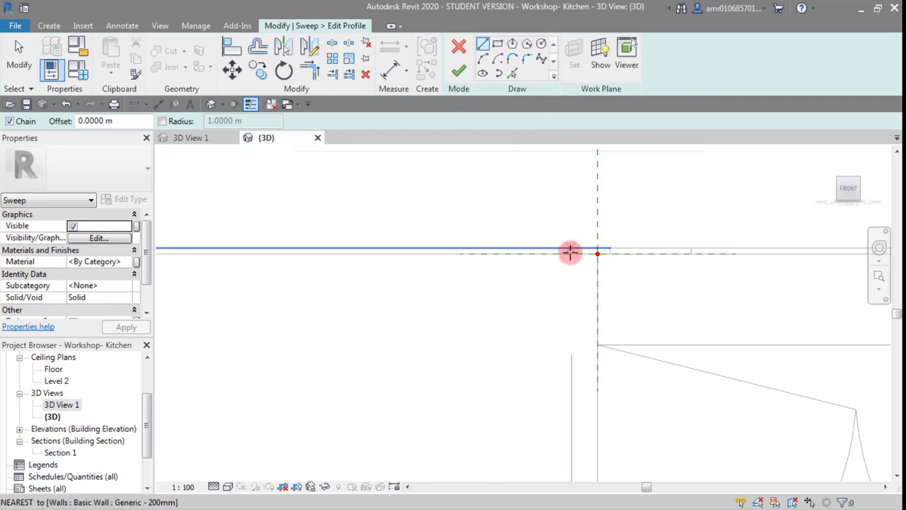
Draw the first profile lines down and across from the path point.
middle_click_drag(522, 302, 538, 289)
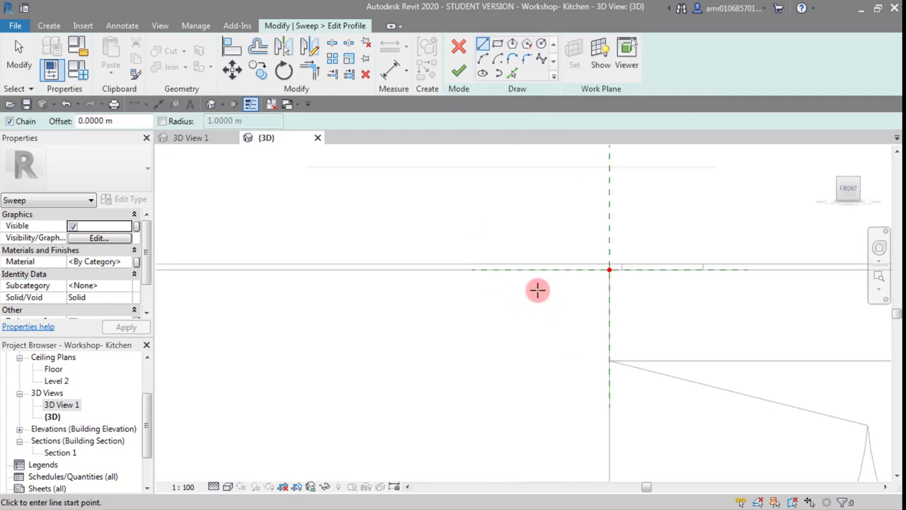
left_click(609, 269)
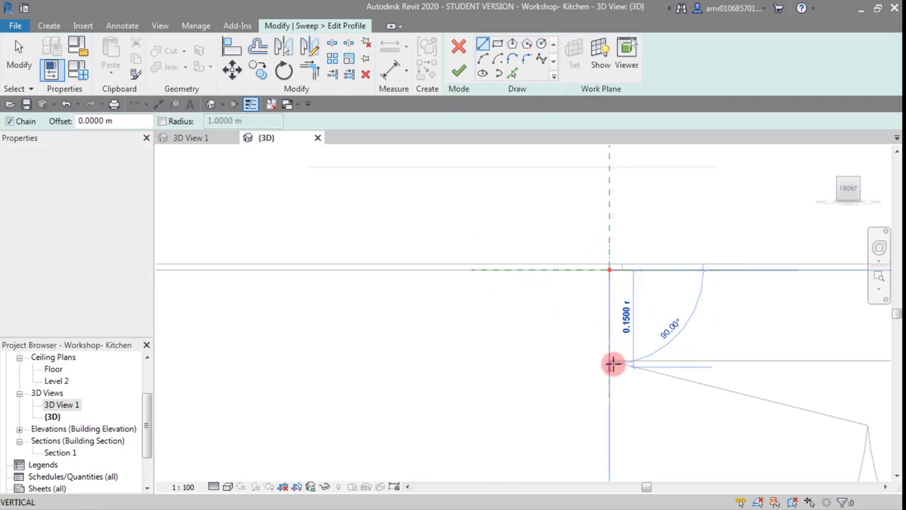
left_click(613, 362)
scroll(607, 374, "down", 1)
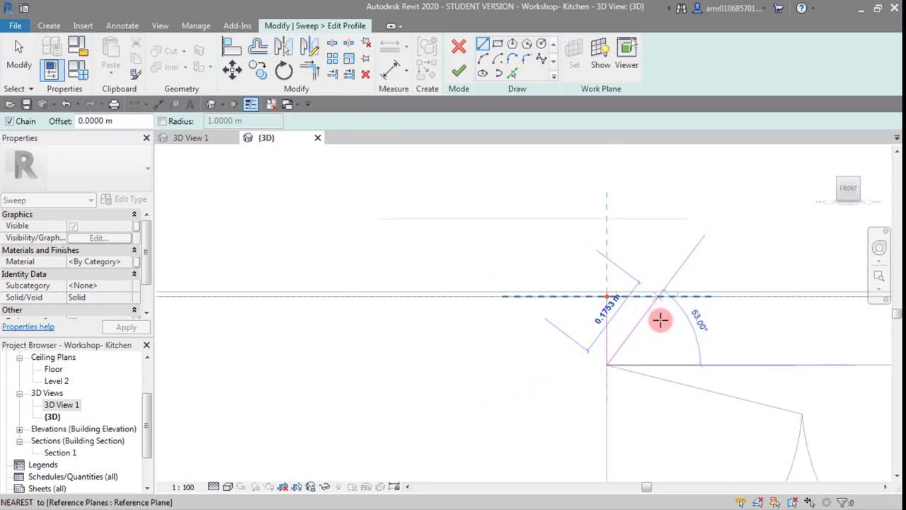
middle_click_drag(664, 327, 545, 253)
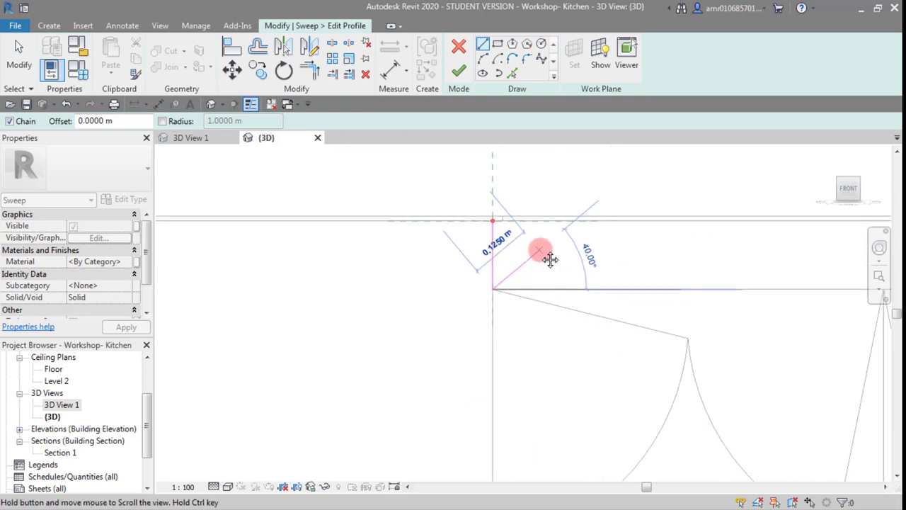
left_click(573, 288)
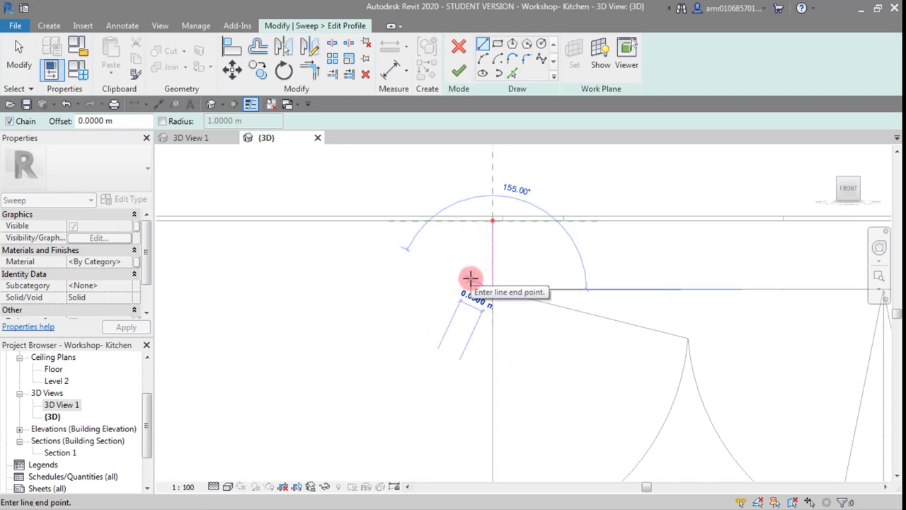
key("Escape")
Add a horizontal top line to the left and set its length to 0.21.
scroll(464, 234, "up", 2)
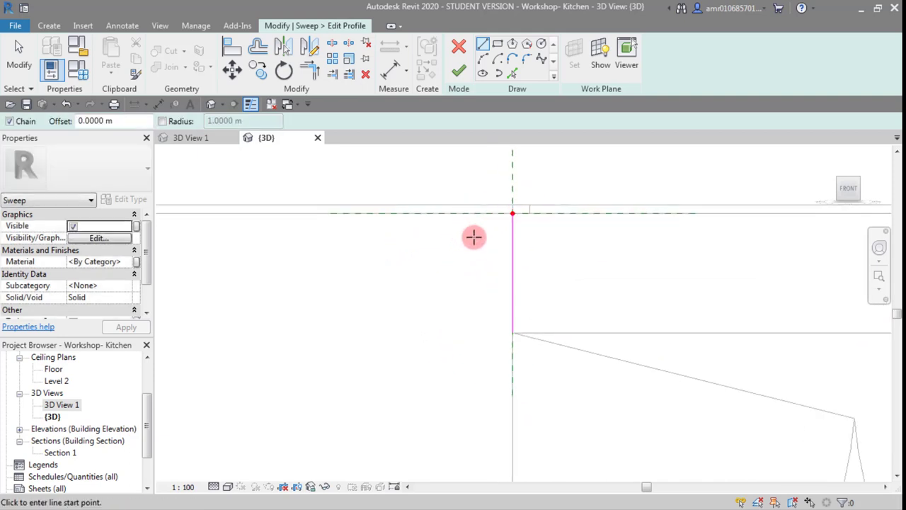
left_click(512, 214)
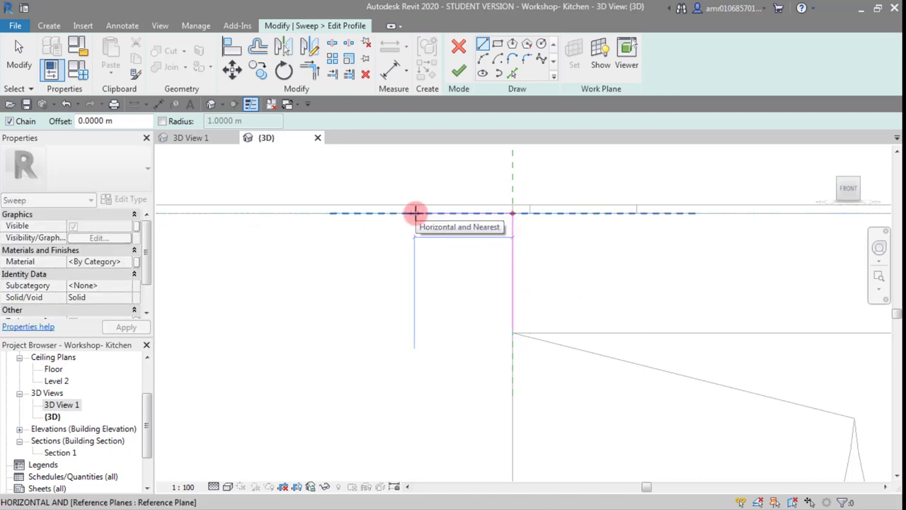
left_click(415, 212)
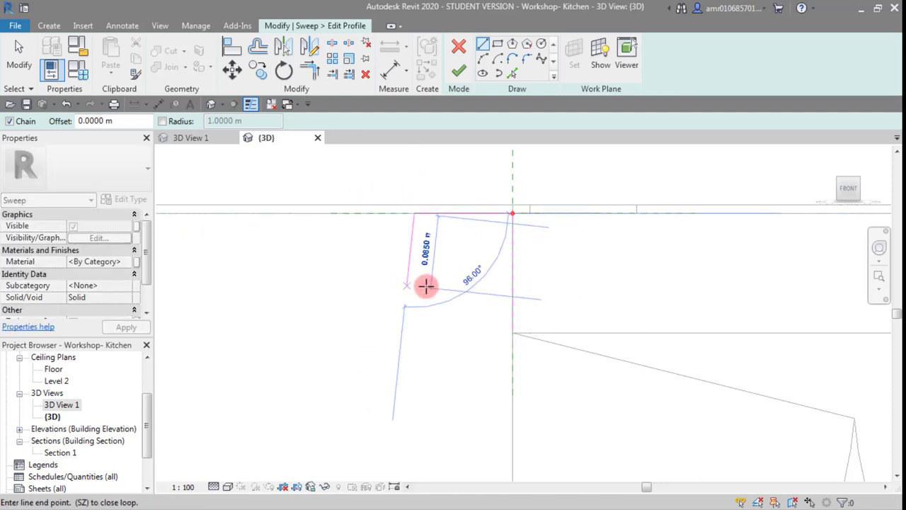
key("Escape")
key("Escape")
left_click(435, 213)
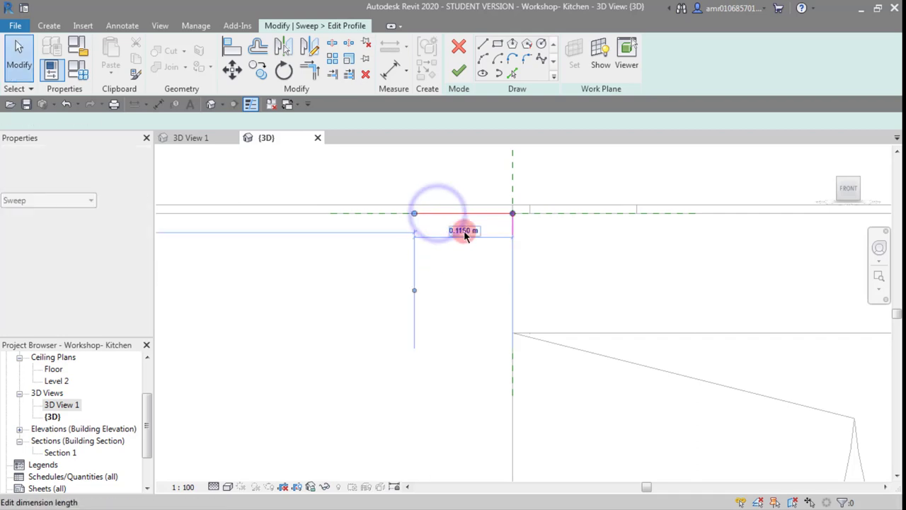
left_click(460, 230)
type(".")
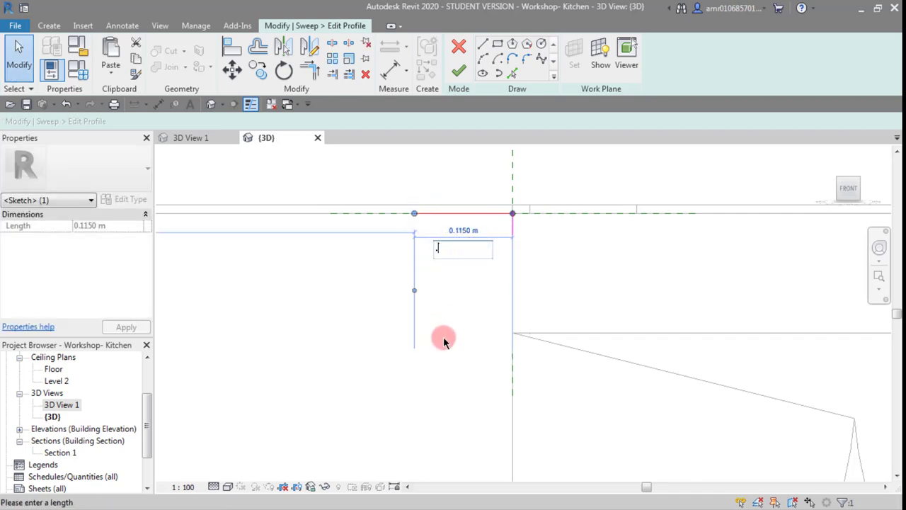
type("21")
left_click(335, 368)
left_click(385, 378)
left_click(395, 403)
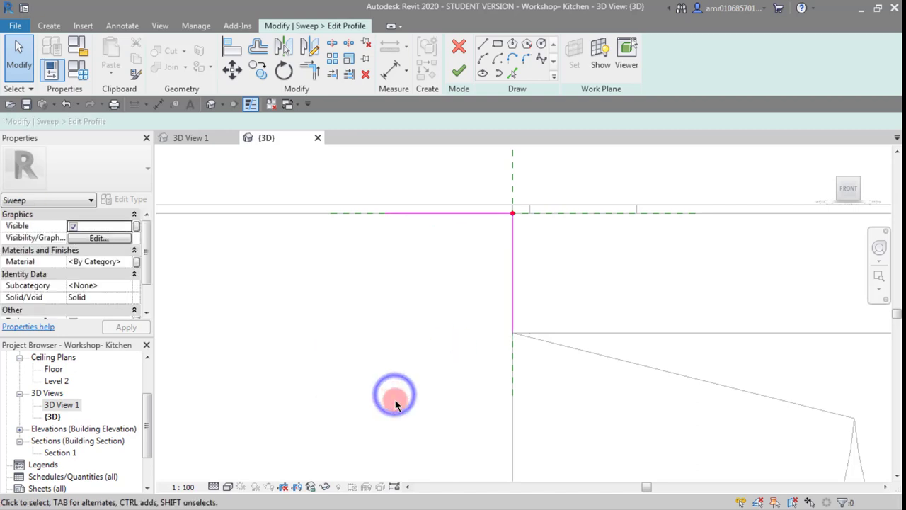
Draw two downward steps starting from the magenta line's left end.
scroll(451, 255, "up", 2)
middle_click_drag(463, 267, 474, 298)
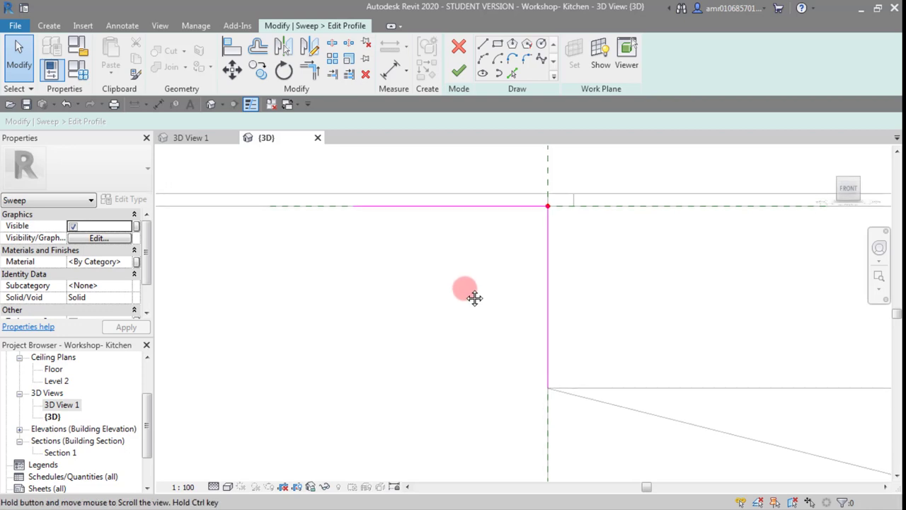
left_click(482, 44)
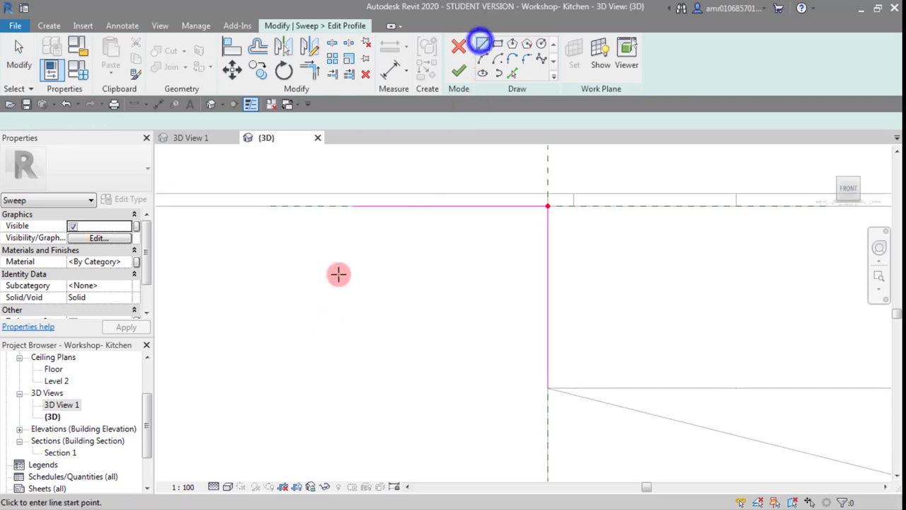
left_click(353, 206)
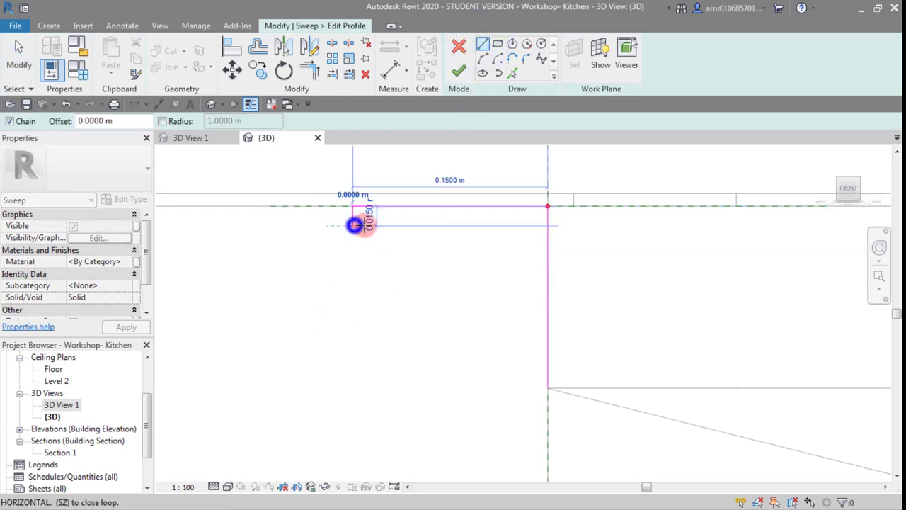
left_click(354, 225)
left_click(371, 225)
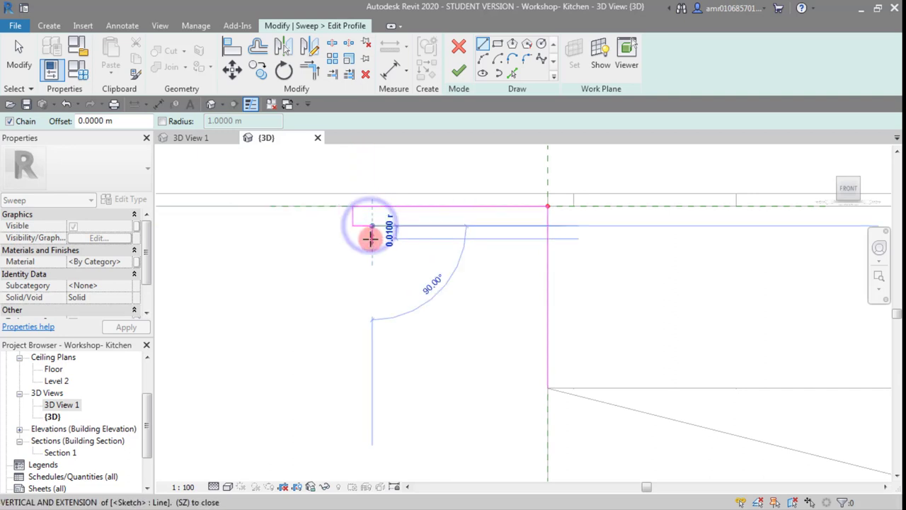
left_click(371, 238)
left_click(391, 238)
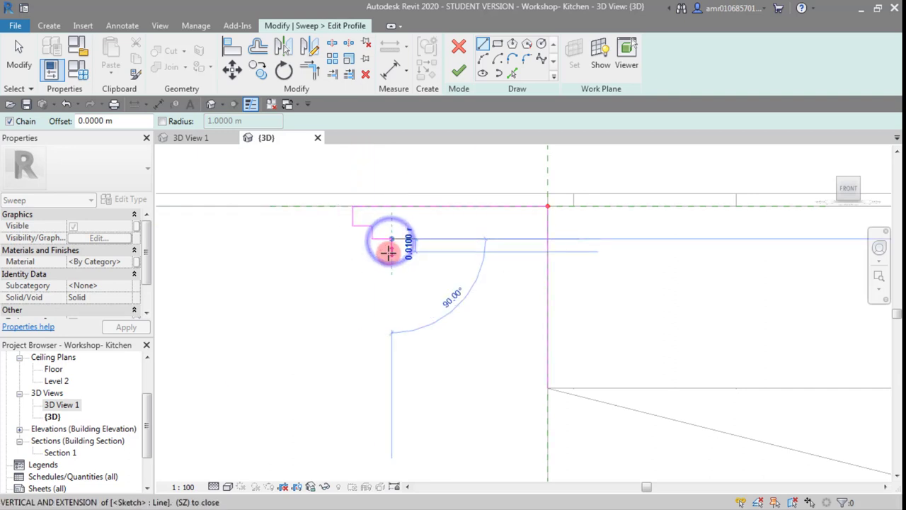
left_click(390, 258)
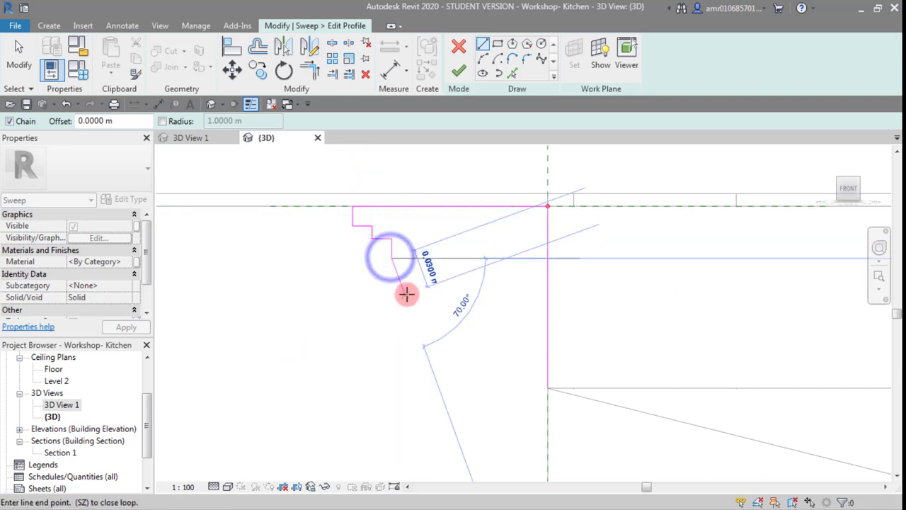
Add a start-end-radius arc forming the curved cove below the steps.
left_click(483, 61)
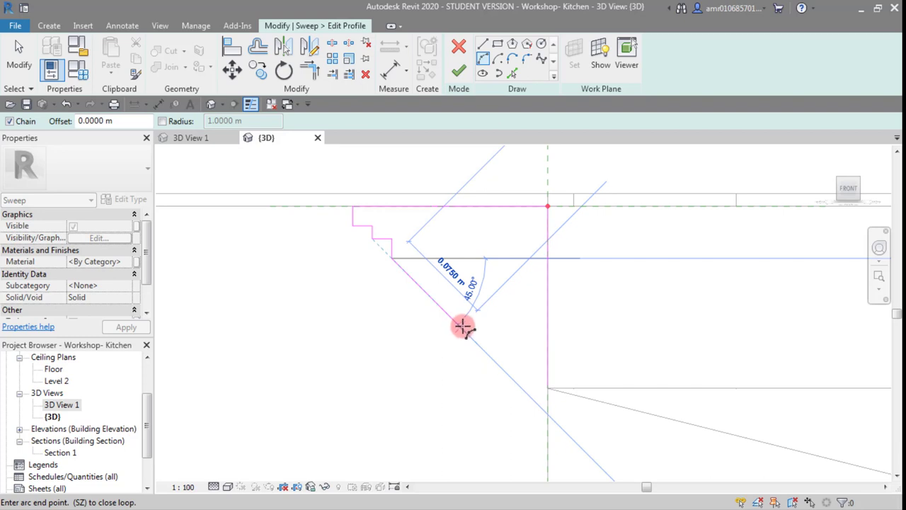
left_click(464, 328)
left_click(455, 291)
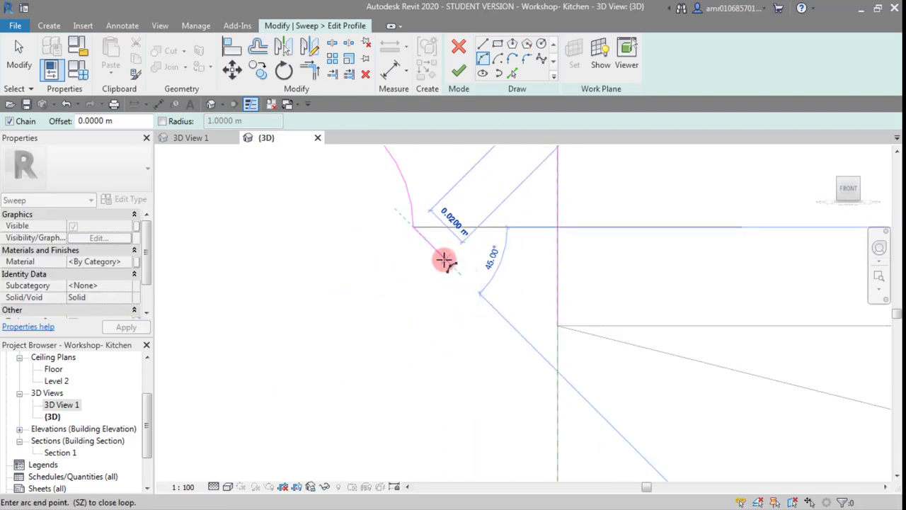
left_click(451, 261)
left_click(430, 261)
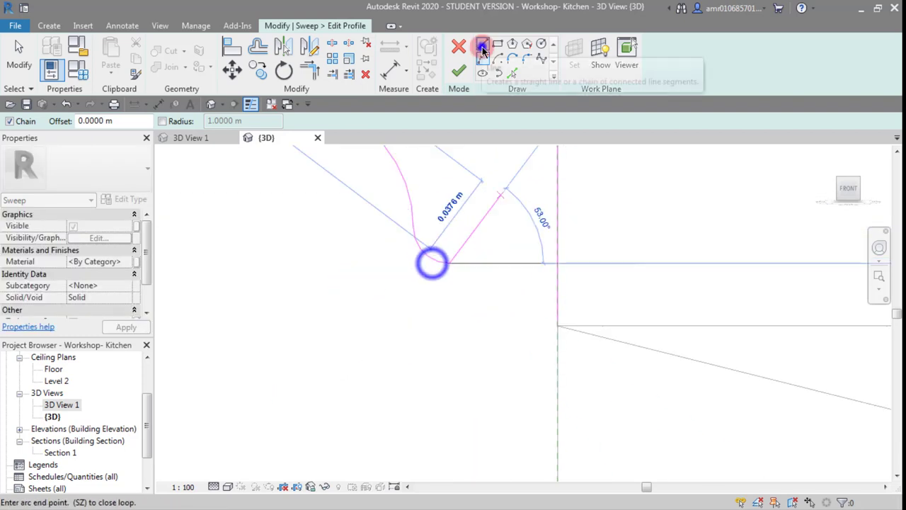
left_click(483, 44)
Close the profile with the lower stepped lines below the cove.
left_click(486, 262)
left_click(467, 278)
left_click(505, 282)
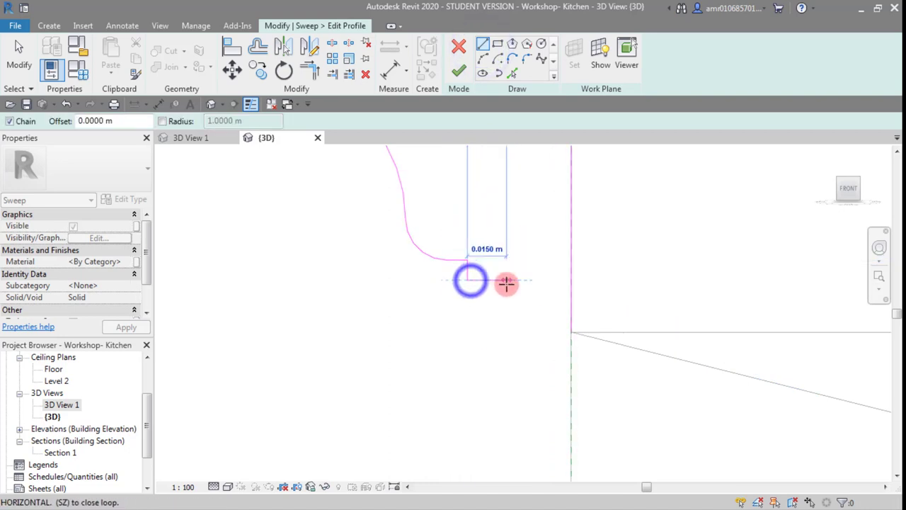
left_click(507, 310)
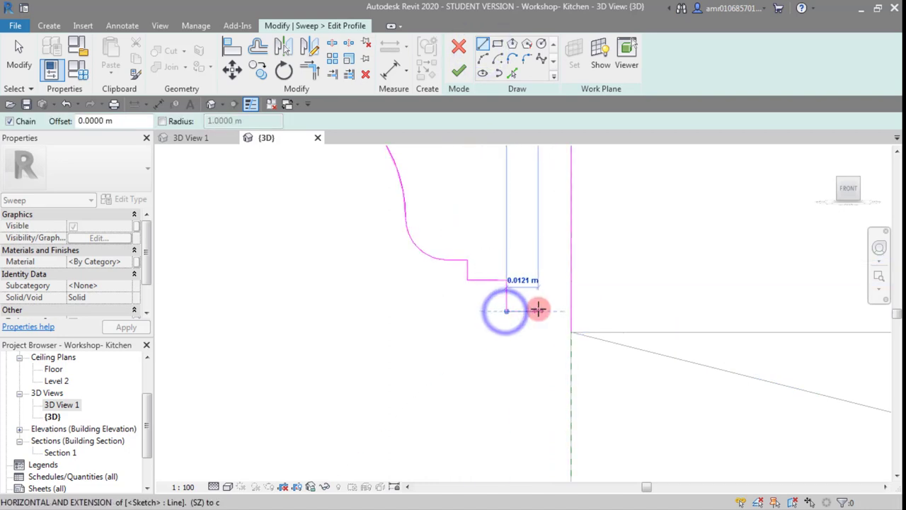
left_click(539, 310)
left_click(539, 333)
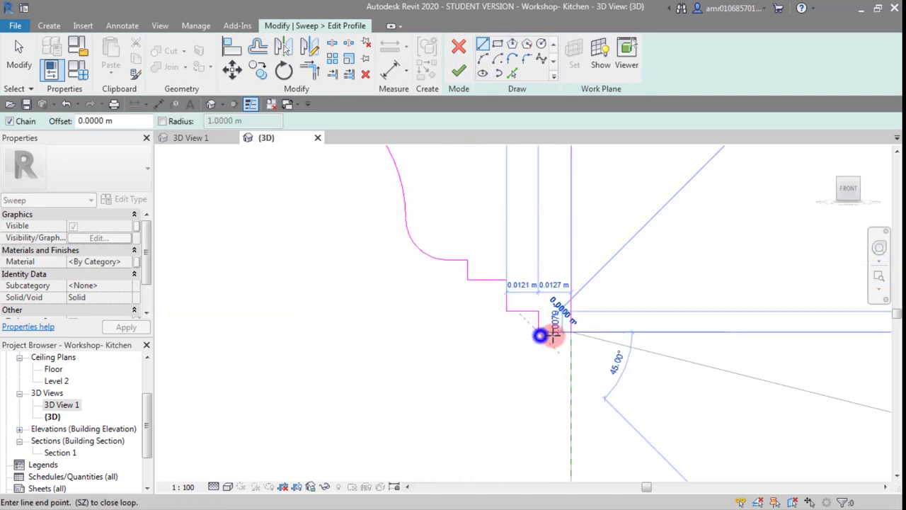
left_click(571, 332)
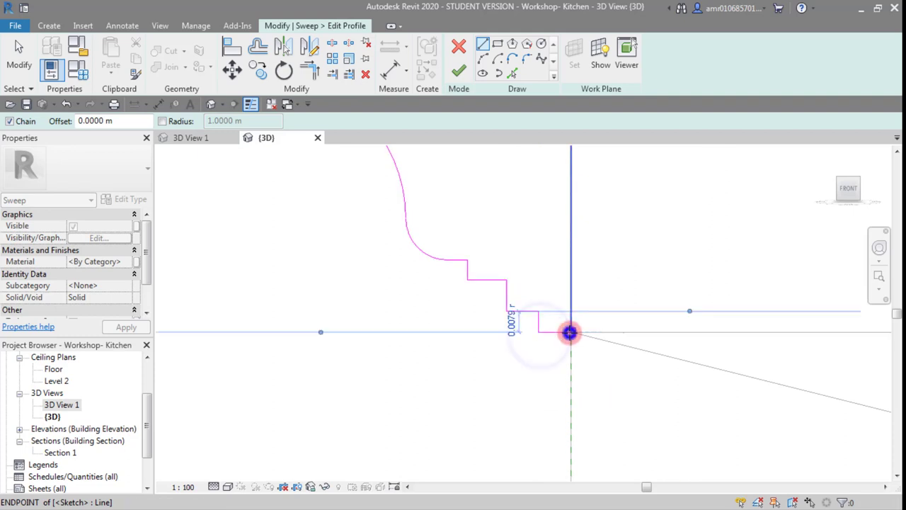
left_click(25, 55)
mouse_move(375, 301)
middle_mouse_down("shift")
mouse_move(457, 391)
mouse_move(472, 318)
middle_mouse_up("shift")
scroll(472, 318, "down", 4)
mouse_move(541, 338)
middle_mouse_down("shift")
mouse_move(544, 344)
mouse_move(499, 344)
mouse_move(548, 349)
mouse_move(534, 305)
middle_mouse_up("shift")
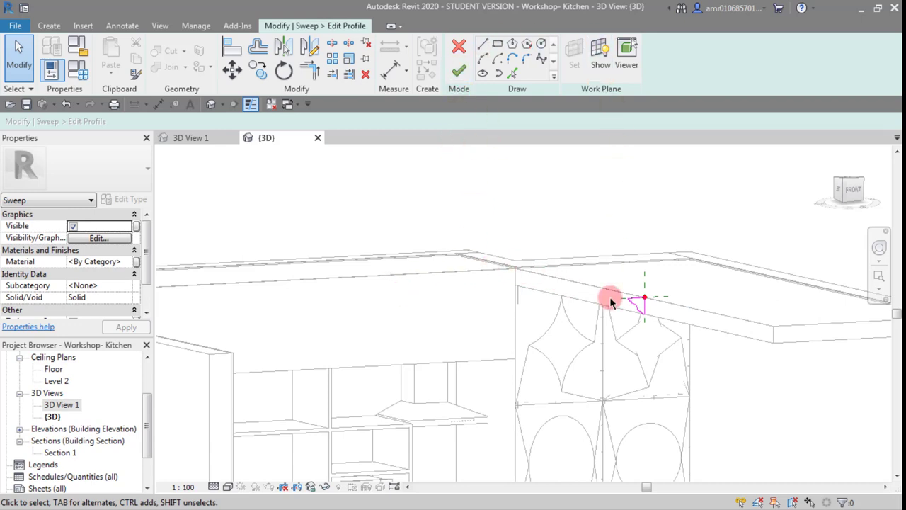
scroll(612, 301, "up", 3)
scroll(642, 309, "up", 3)
scroll(645, 283, "up", 2)
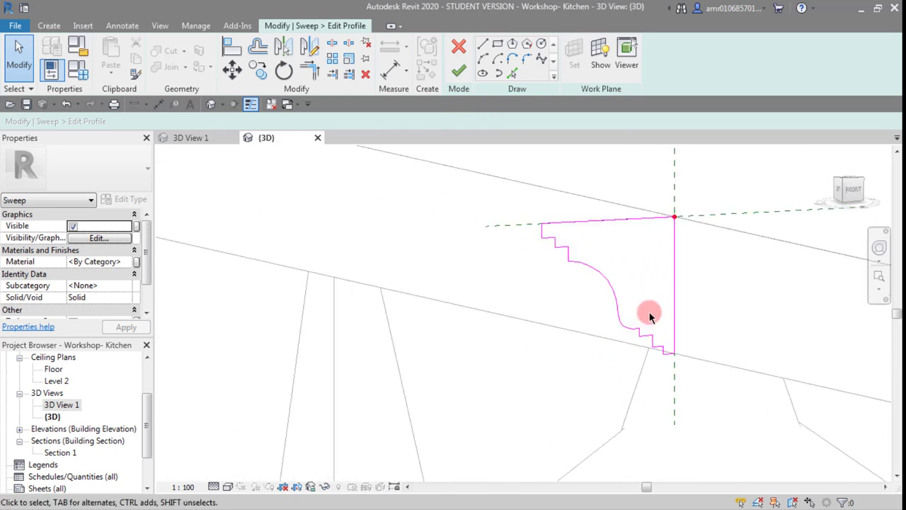
scroll(630, 294, "down", 2)
middle_click_drag(623, 295, 494, 291)
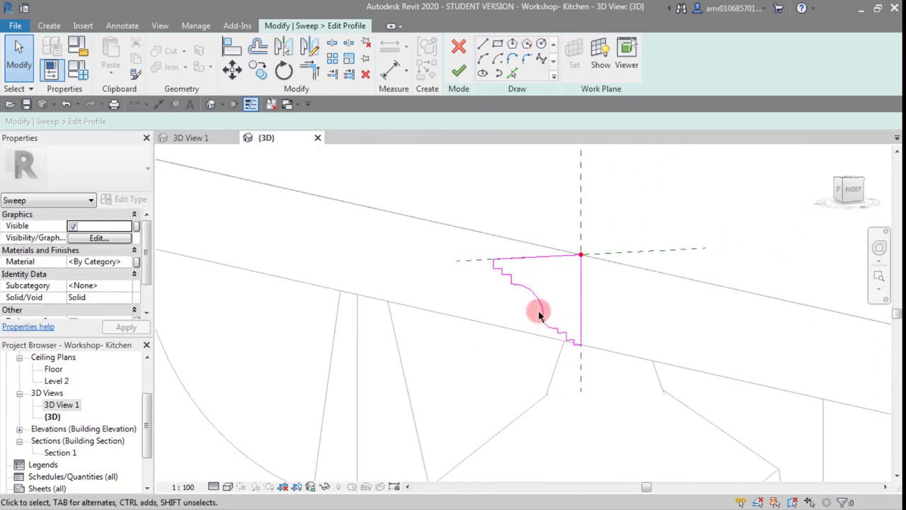
scroll(526, 327, "up", 2)
scroll(524, 332, "up", 2)
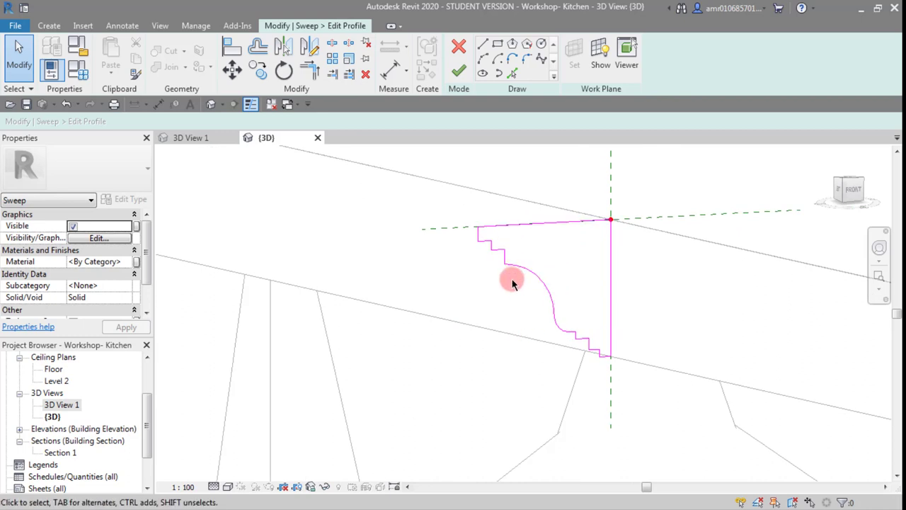
scroll(515, 303, "down", 2)
scroll(509, 304, "down", 2)
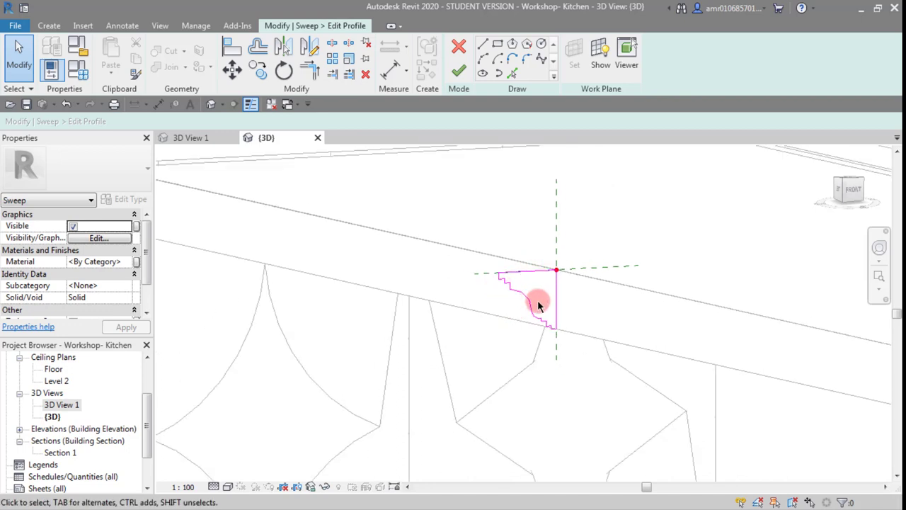
scroll(542, 303, "down", 2)
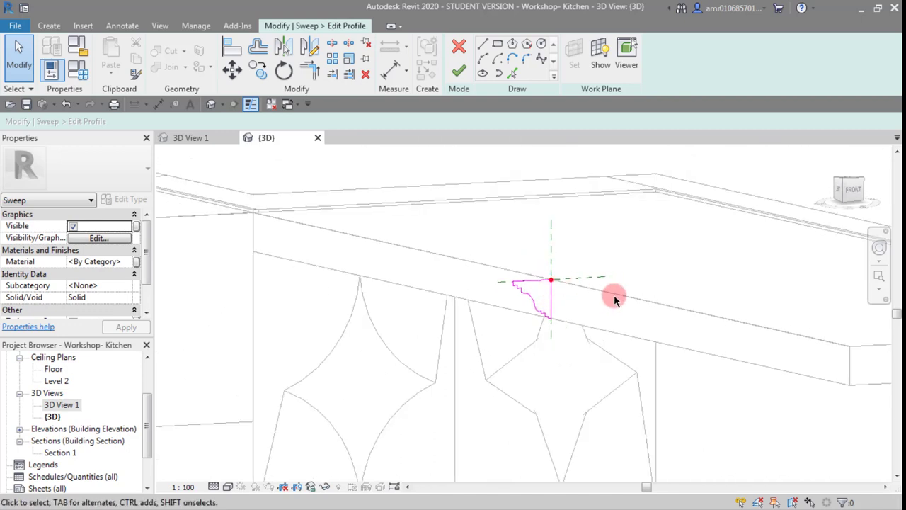
scroll(450, 261, "down", 2)
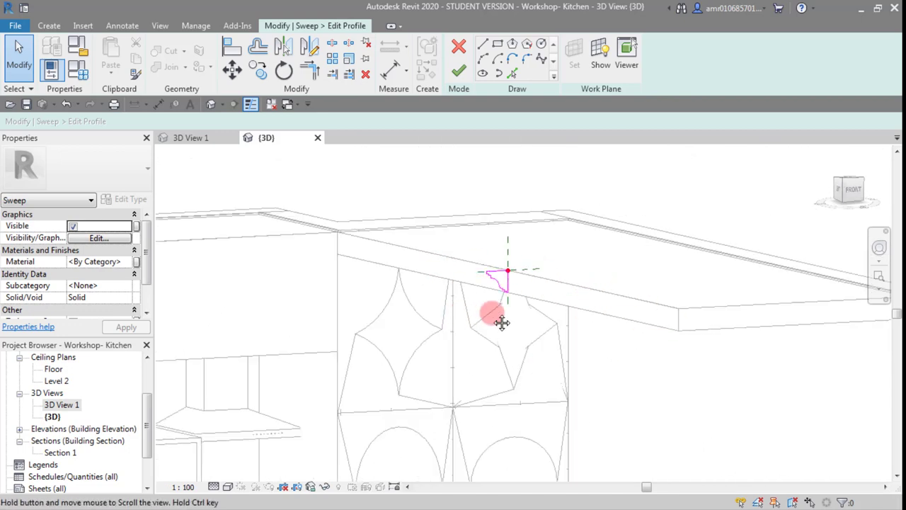
scroll(496, 315, "up", 1)
scroll(526, 298, "up", 2)
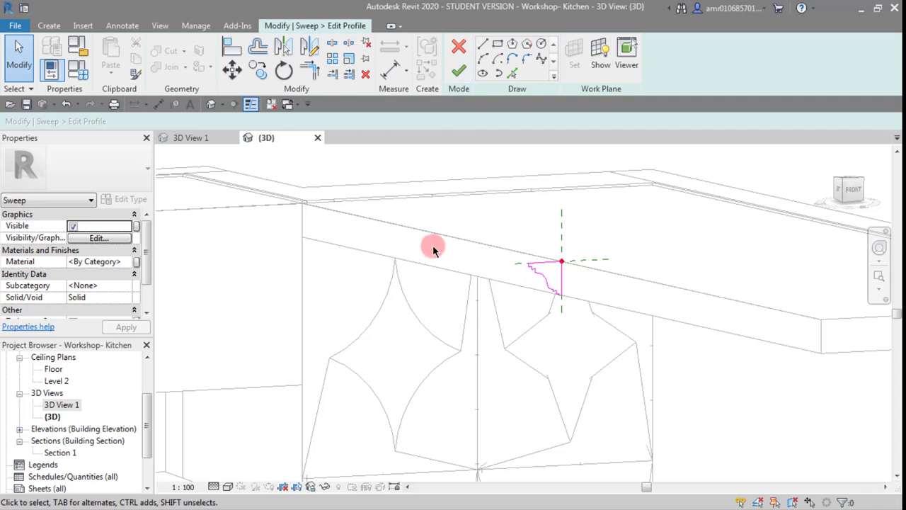
Assign Plastic as the sweep's material.
left_click(135, 262)
left_click(126, 257)
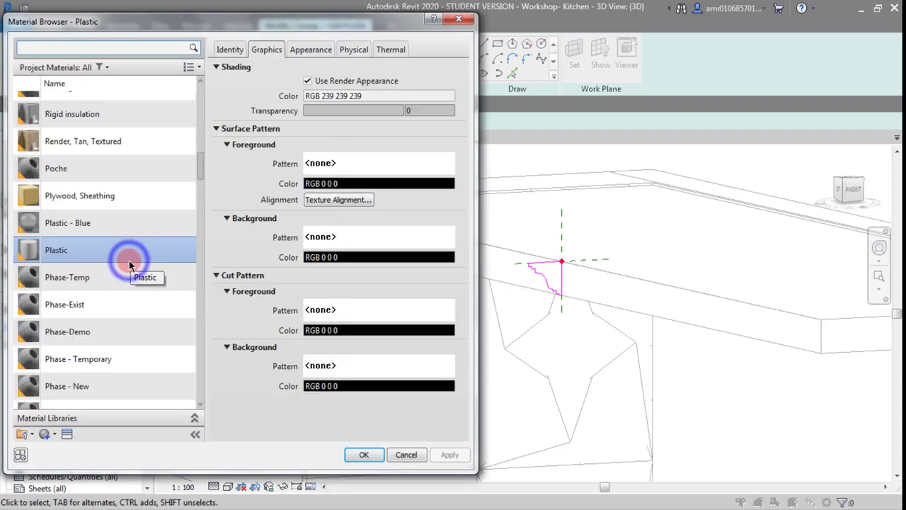
left_click(61, 250)
left_click(57, 257)
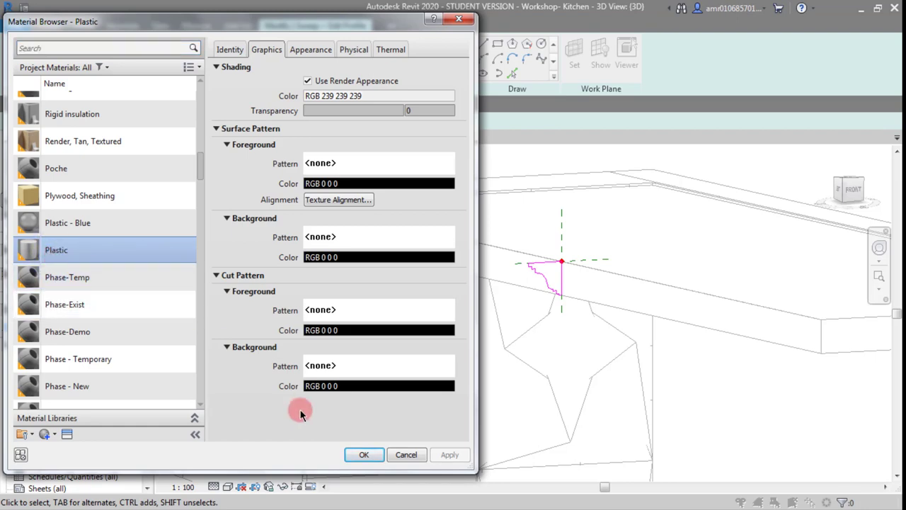
left_click(364, 455)
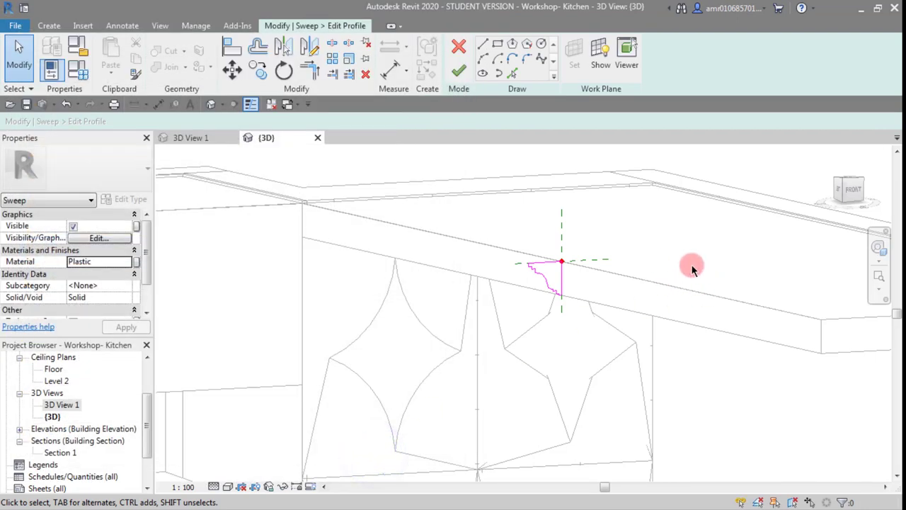
Finish the profile sketch and complete the path along the wall's top edge.
scroll(522, 340, "down", 3)
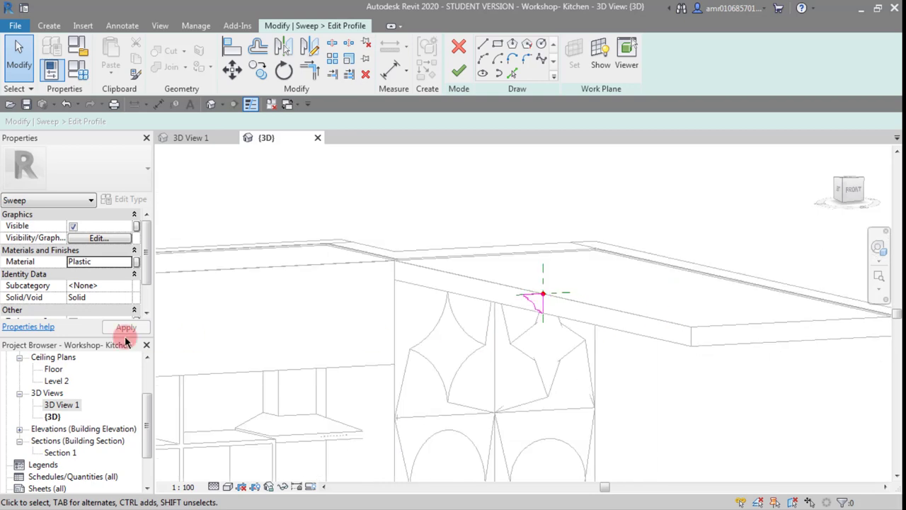
left_click(459, 71)
scroll(527, 271, "up", 3)
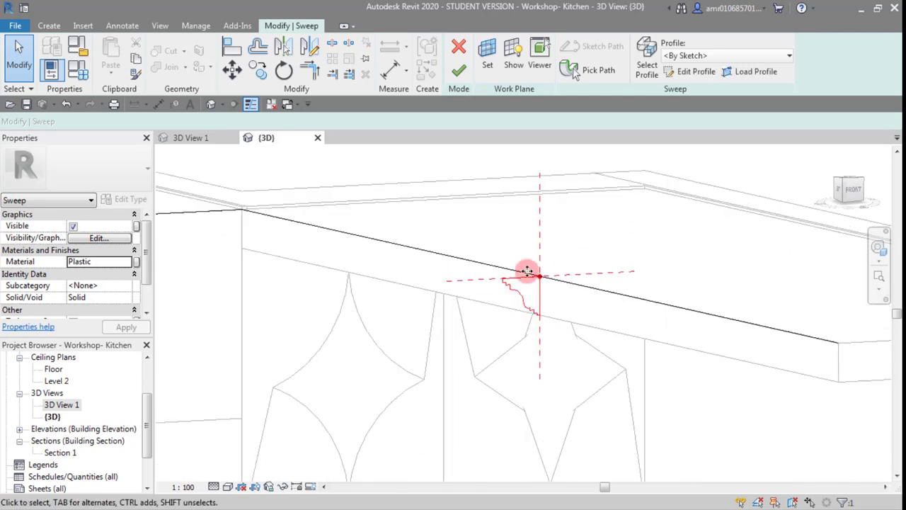
left_click(528, 281)
scroll(529, 281, "down", 2)
scroll(529, 281, "down", 2)
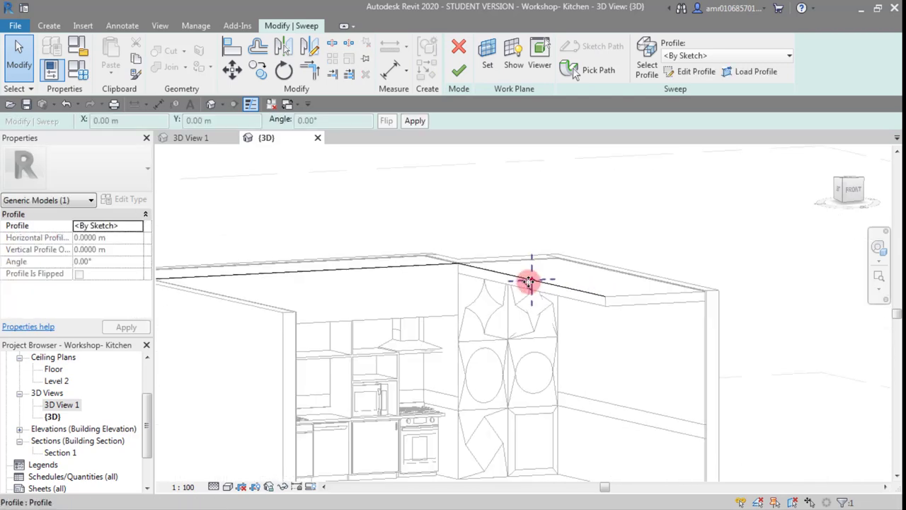
scroll(528, 289, "down", 2)
scroll(530, 289, "down", 1)
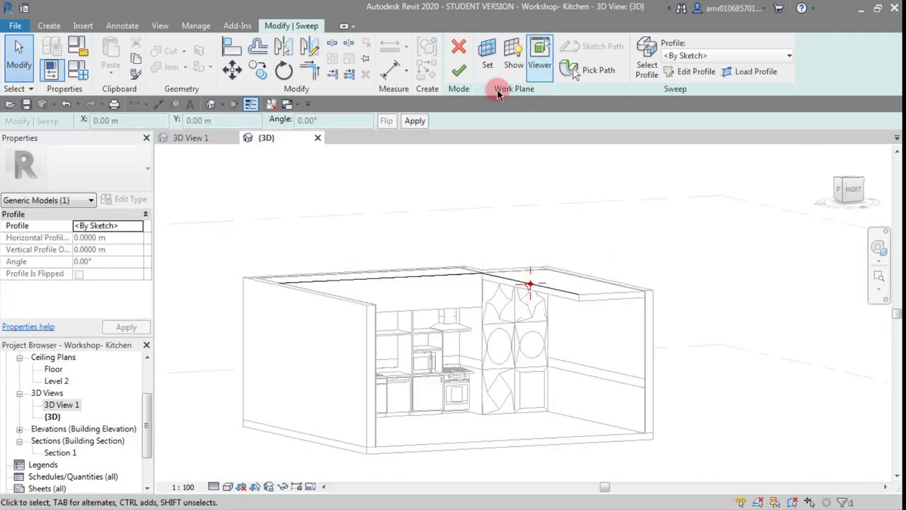
scroll(538, 219, "up", 1)
scroll(461, 259, "up", 1)
scroll(460, 263, "up", 1)
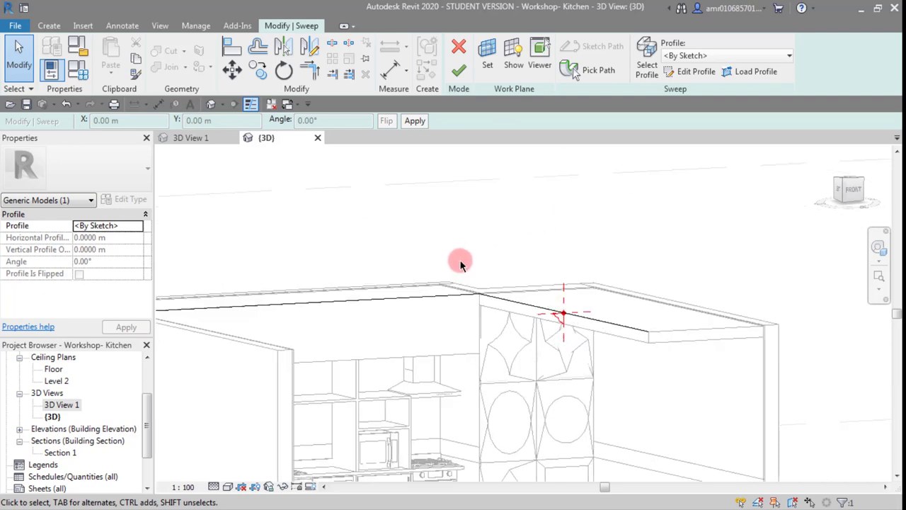
middle_click_drag(460, 264, 477, 283, "shift")
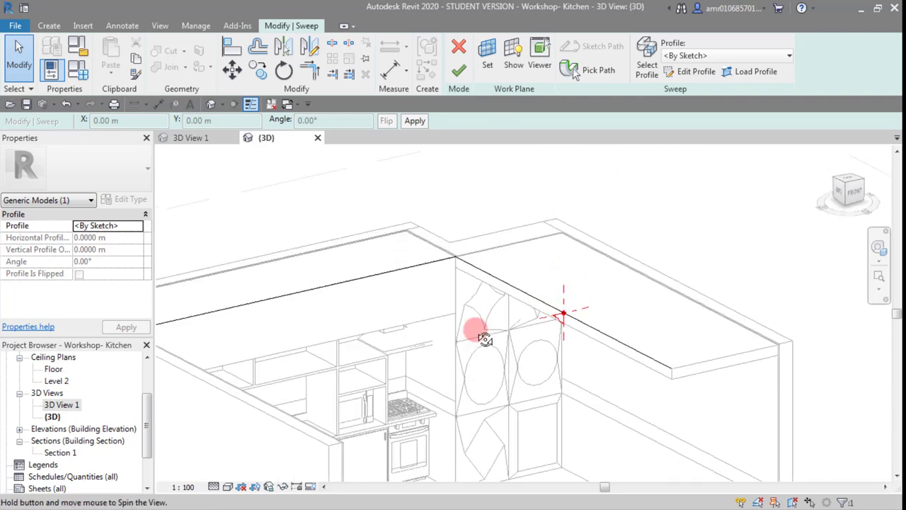
left_click(490, 276)
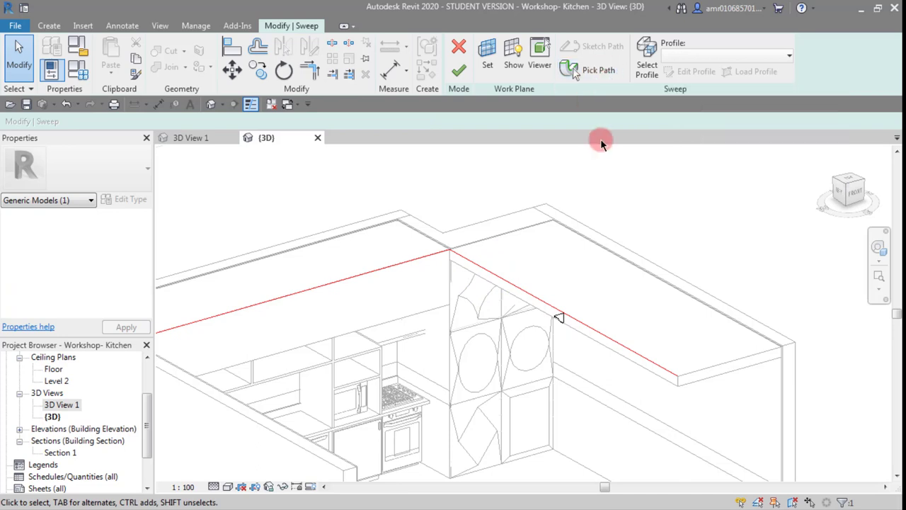
Confirm the sweep's profile and finish the sweep.
left_click(645, 67)
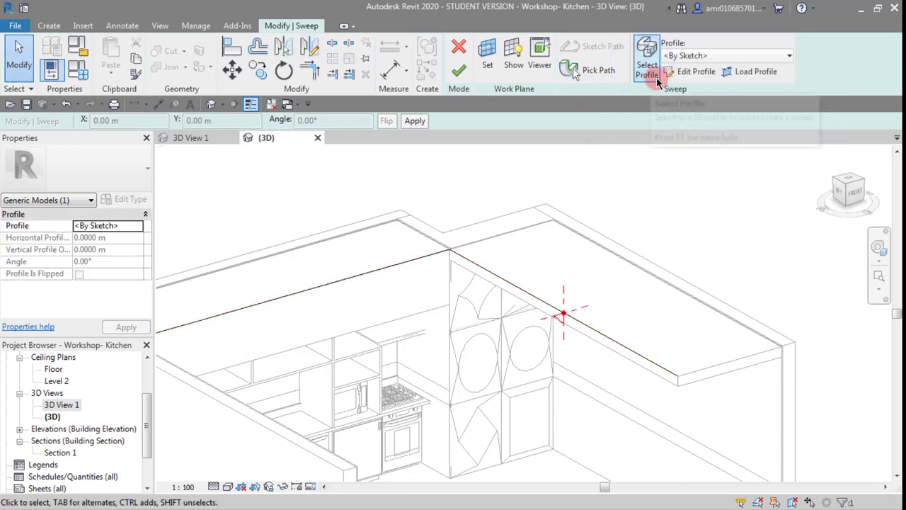
scroll(575, 327, "up", 1)
scroll(570, 318, "up", 1)
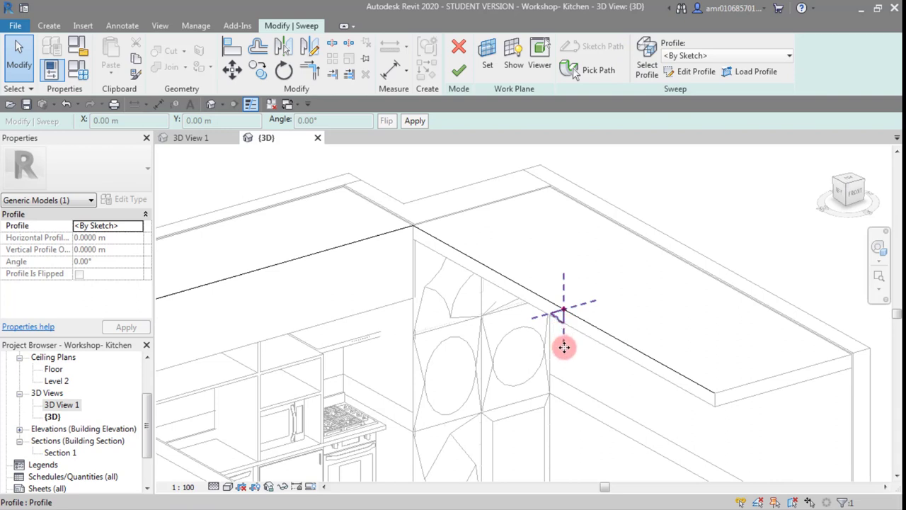
left_click(624, 176)
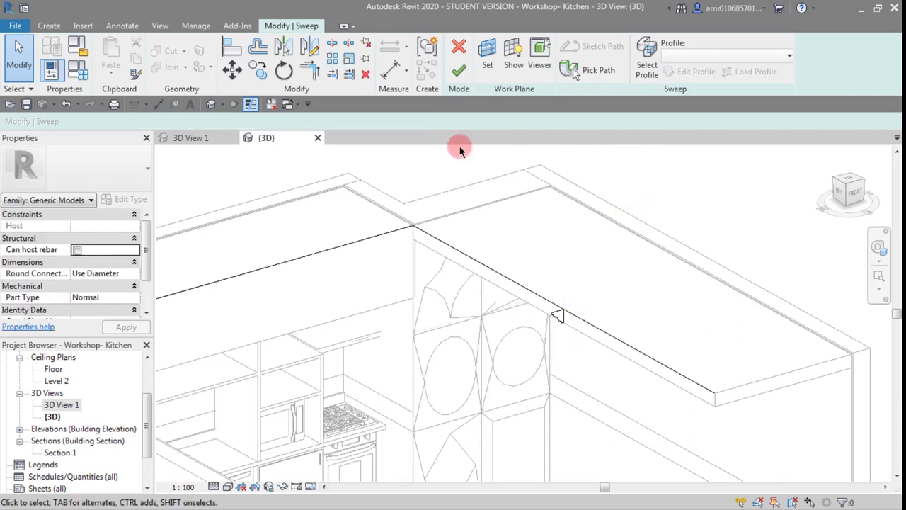
left_click(461, 73)
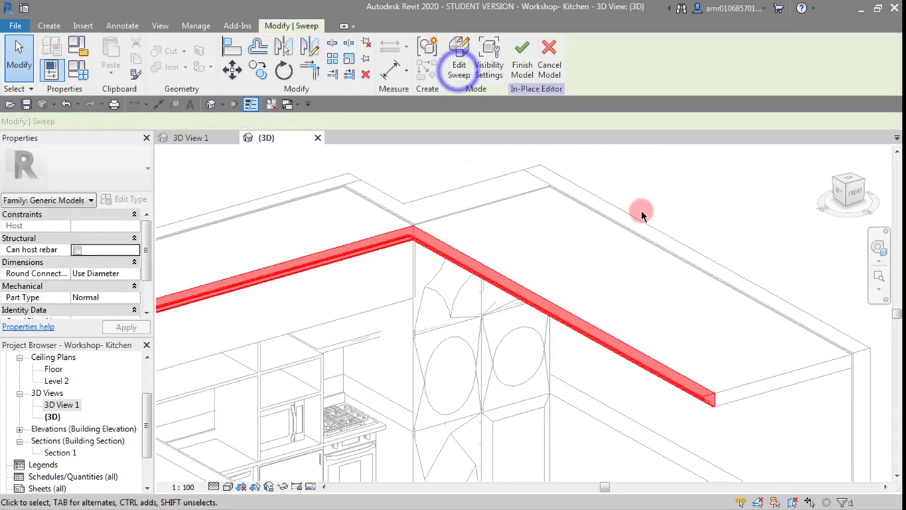
Zoom in on the moulding's end and switch to the Create tab.
scroll(457, 315, "down", 3)
scroll(471, 344, "up", 2)
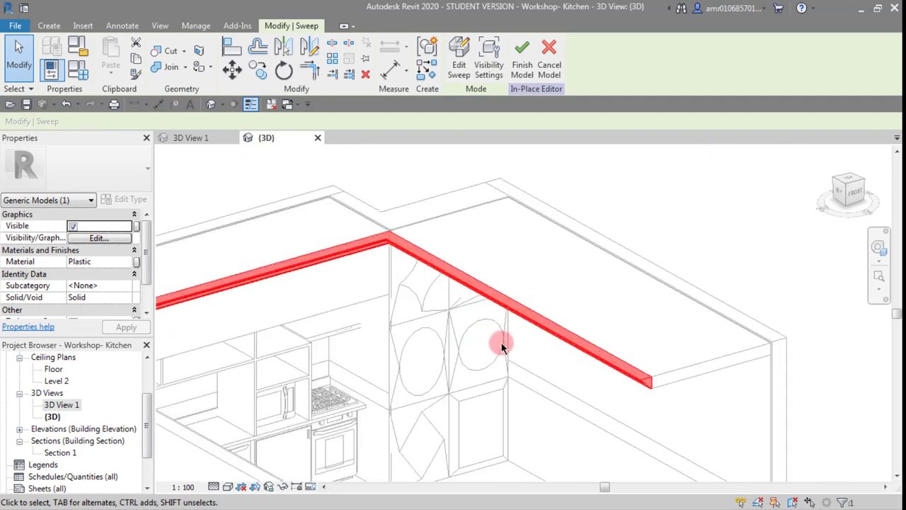
scroll(500, 344, "down", 1)
scroll(493, 347, "down", 1)
scroll(425, 347, "up", 1)
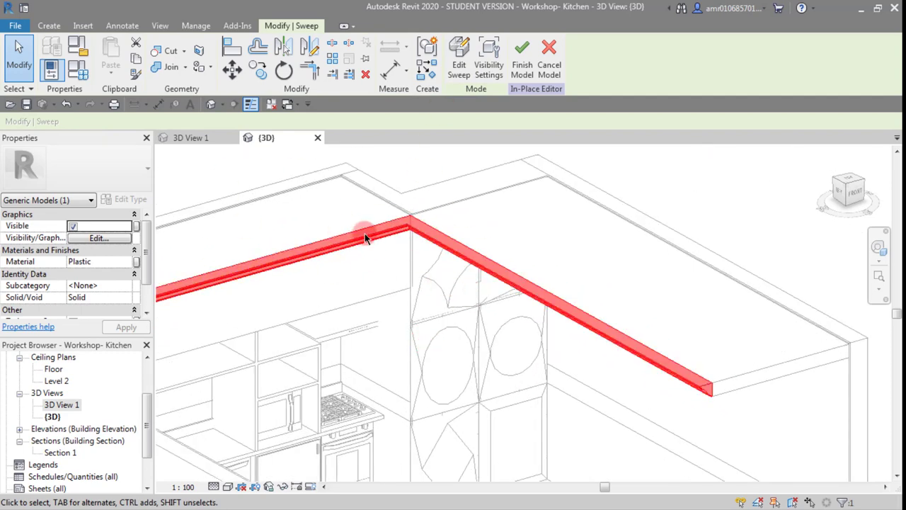
scroll(708, 386, "up", 2)
scroll(694, 380, "up", 1)
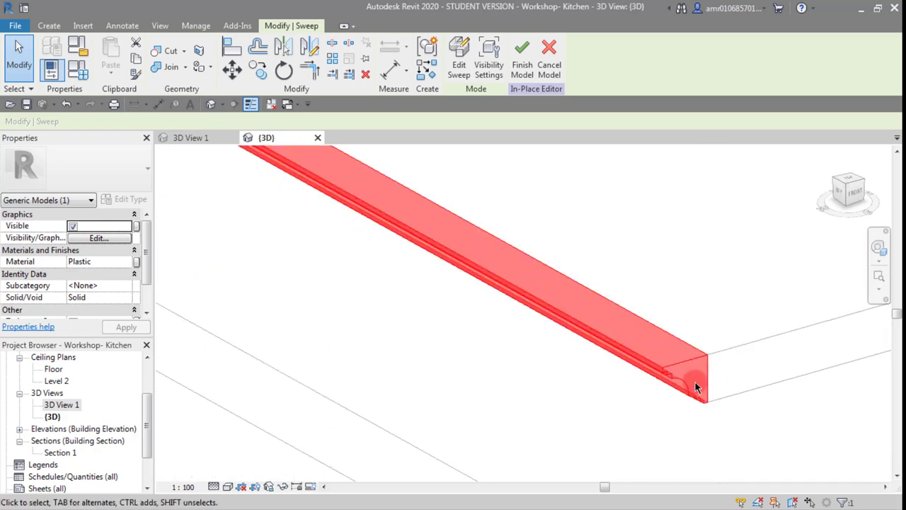
scroll(694, 375, "up", 1)
scroll(637, 350, "up", 1)
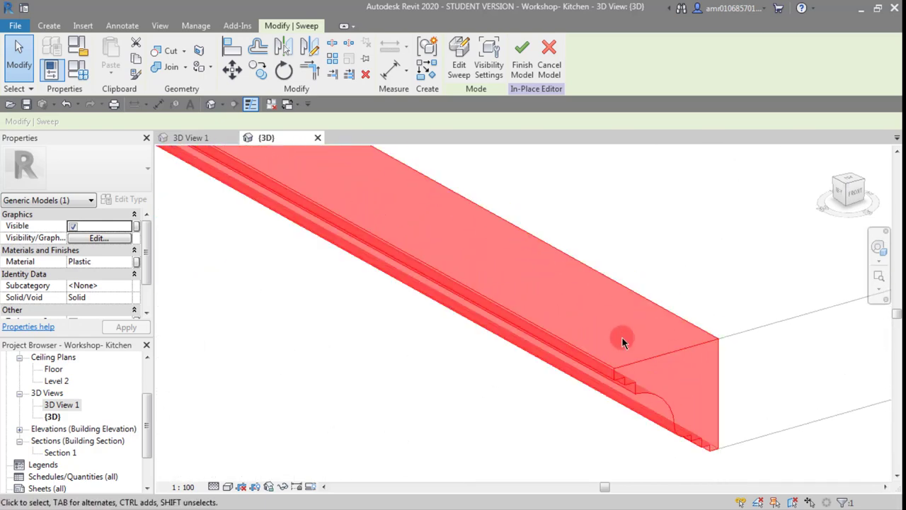
scroll(623, 342, "down", 1)
left_click(57, 27)
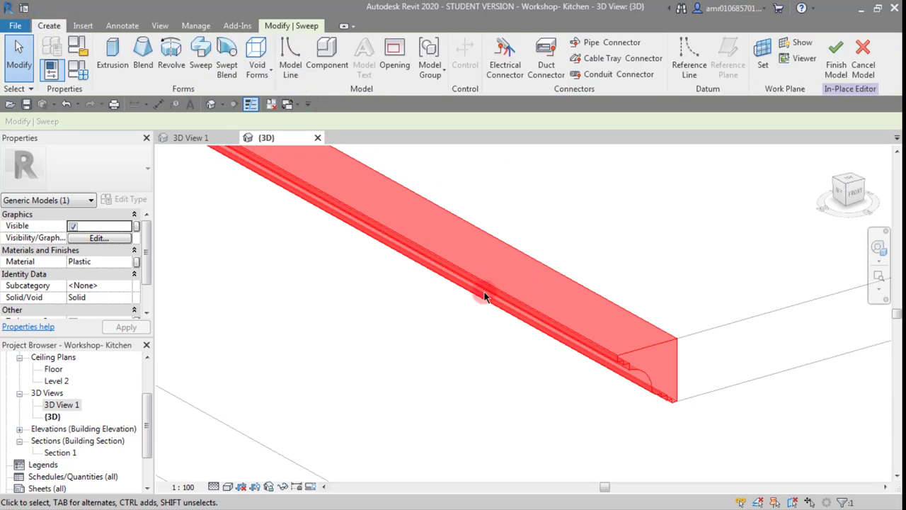
Deselect the sweep and zoom around to examine its stepped, coved profile.
scroll(430, 318, "down", 1)
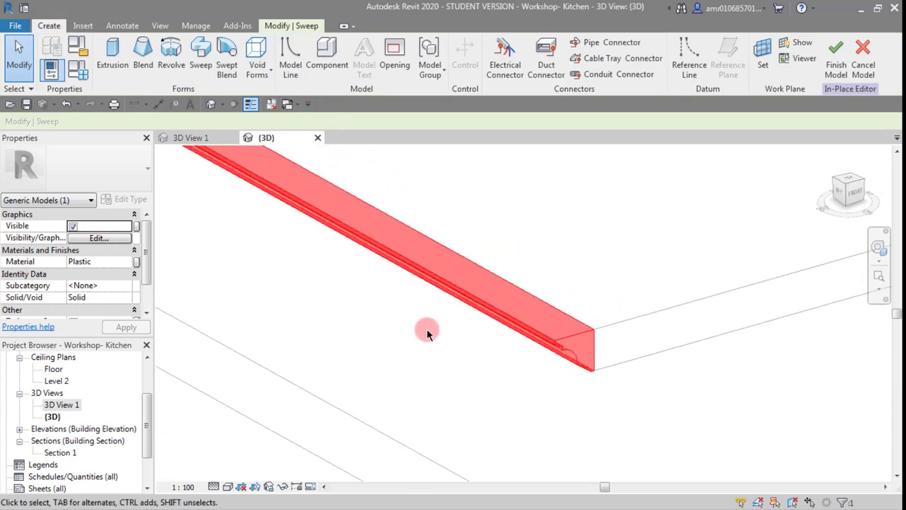
scroll(428, 332, "up", 1)
scroll(510, 301, "up", 1)
scroll(502, 328, "up", 1)
scroll(479, 313, "up", 1)
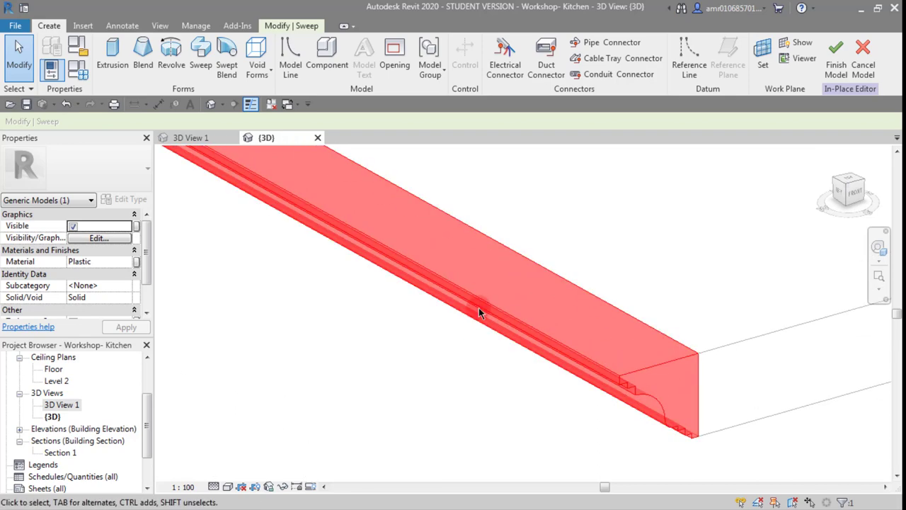
scroll(488, 326, "down", 1)
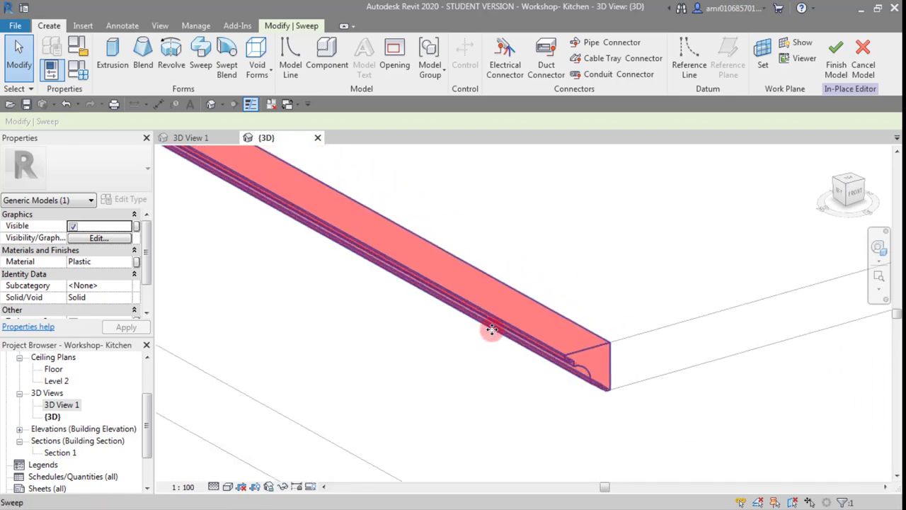
scroll(482, 333, "down", 1)
left_click(468, 358)
scroll(469, 359, "down", 1)
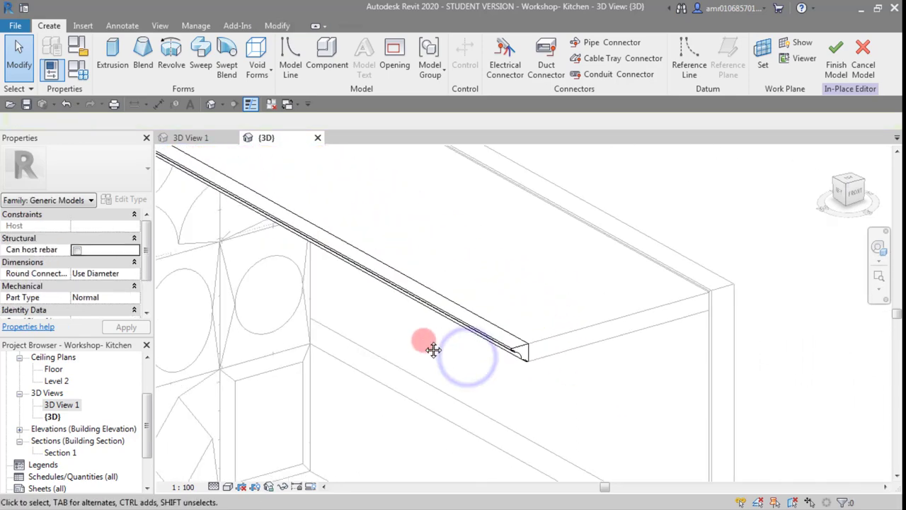
scroll(495, 368, "down", 2)
scroll(517, 380, "down", 1)
scroll(517, 380, "down", 1)
scroll(517, 383, "up", 1)
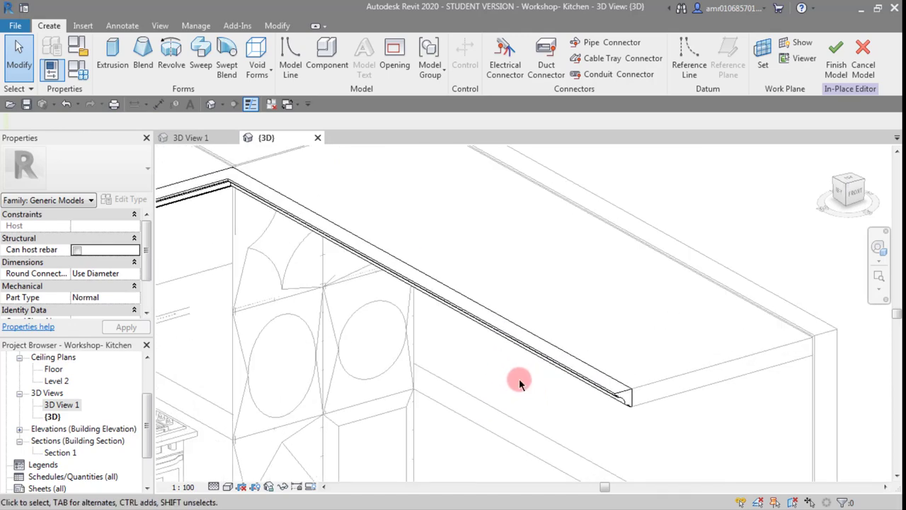
Finish the in-place moulding model and orbit to view the whole kitchen.
left_click(836, 55)
scroll(609, 245, "down", 2)
scroll(566, 304, "down", 1)
mouse_move(541, 339)
middle_mouse_down("shift")
mouse_move(509, 235)
mouse_move(524, 203)
middle_mouse_up("shift")
scroll(588, 243, "up", 2)
scroll(594, 278, "up", 2)
scroll(587, 312, "up", 2)
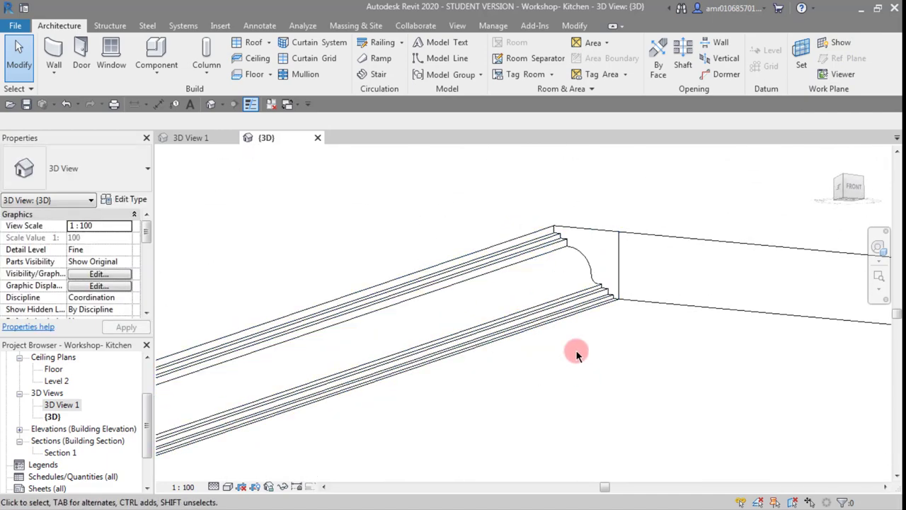
scroll(538, 290, "down", 2)
scroll(524, 314, "down", 2)
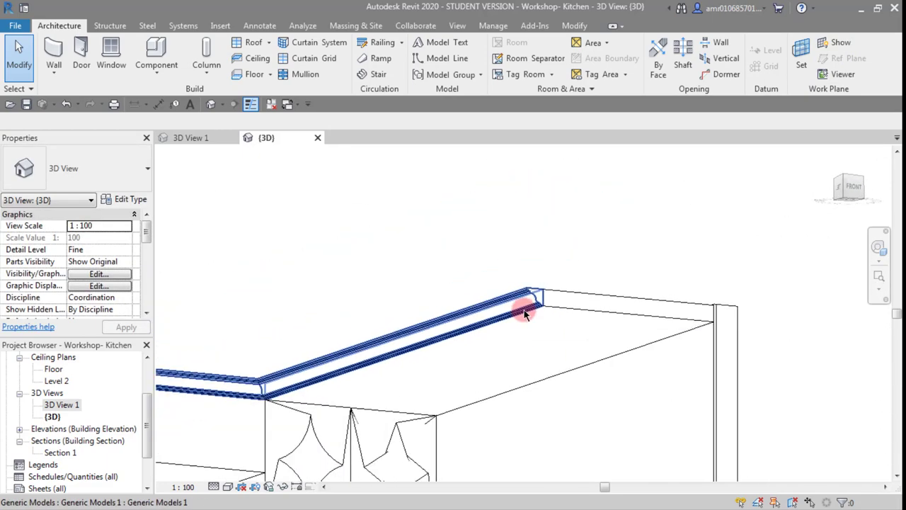
middle_click_drag(530, 304, 526, 465, "shift")
scroll(402, 403, "up", 1)
mouse_move(402, 404)
middle_mouse_down("shift")
mouse_move(471, 238)
mouse_move(496, 352)
mouse_move(521, 291)
mouse_move(496, 344)
mouse_move(485, 340)
mouse_move(502, 293)
middle_mouse_up("shift")
scroll(506, 308, "up", 1)
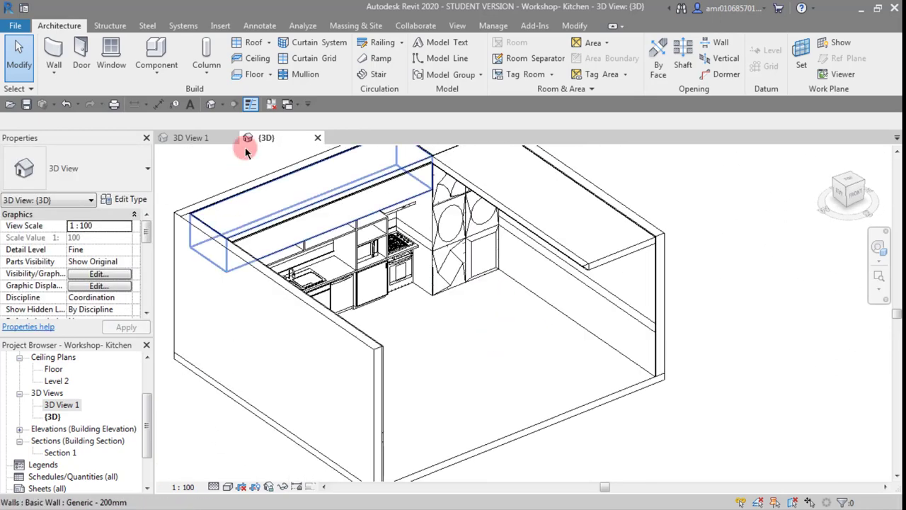
Close the other 3D view, switch to Consistent Colors, and start a Component placement.
left_click(270, 104)
left_click(228, 486)
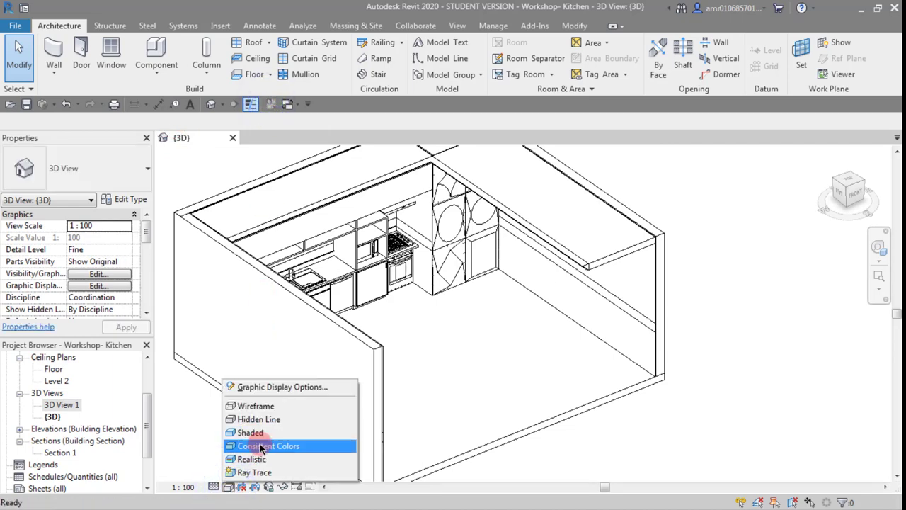
left_click(262, 446)
scroll(456, 356, "up", 5)
scroll(456, 356, "down", 6)
middle_click_drag(428, 388, 534, 364)
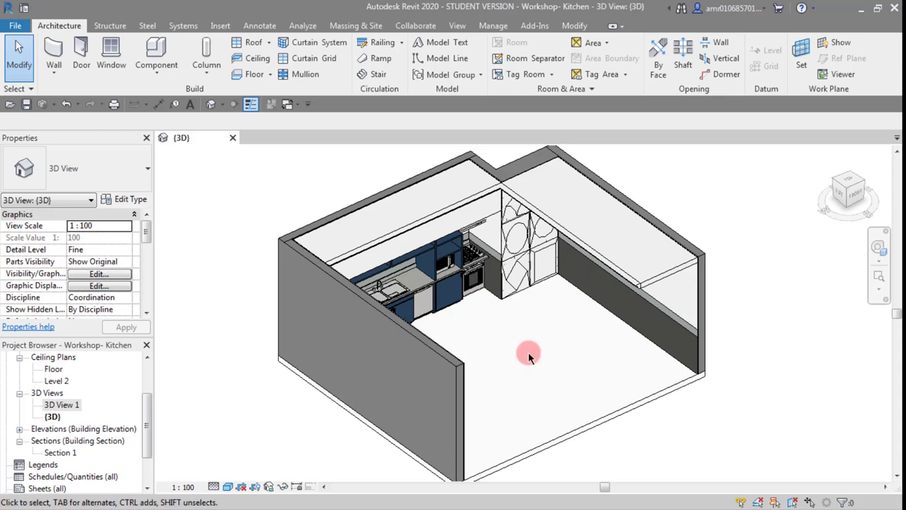
scroll(522, 362, "up", 1)
scroll(511, 361, "up", 1)
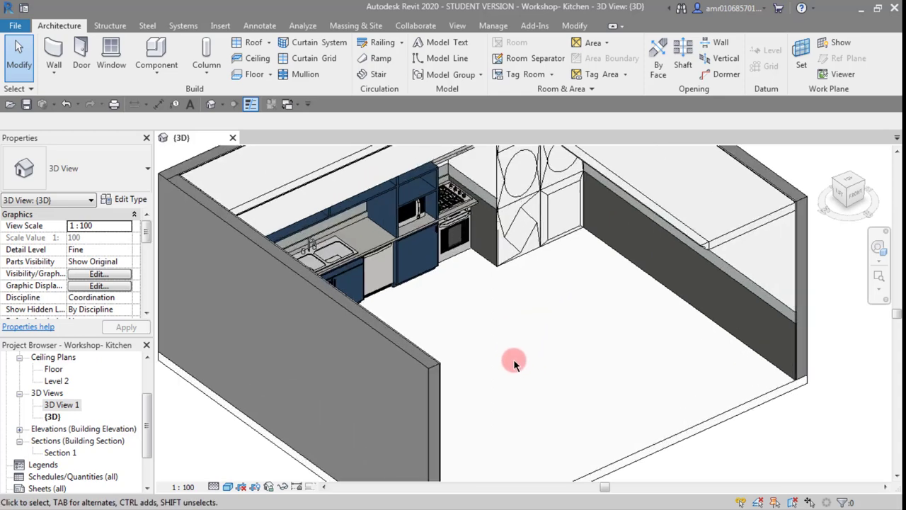
scroll(514, 363, "up", 2)
scroll(514, 363, "down", 2)
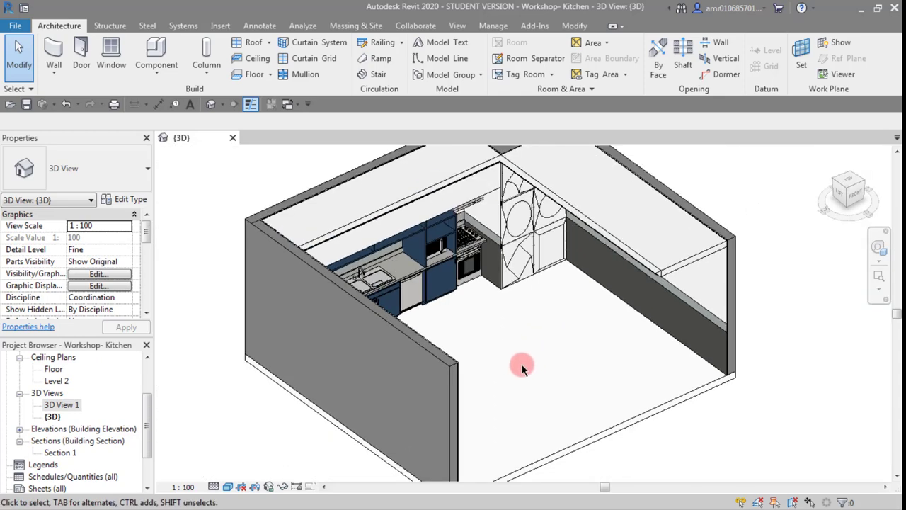
scroll(523, 368, "down", 1)
middle_click_drag(256, 406, 356, 358)
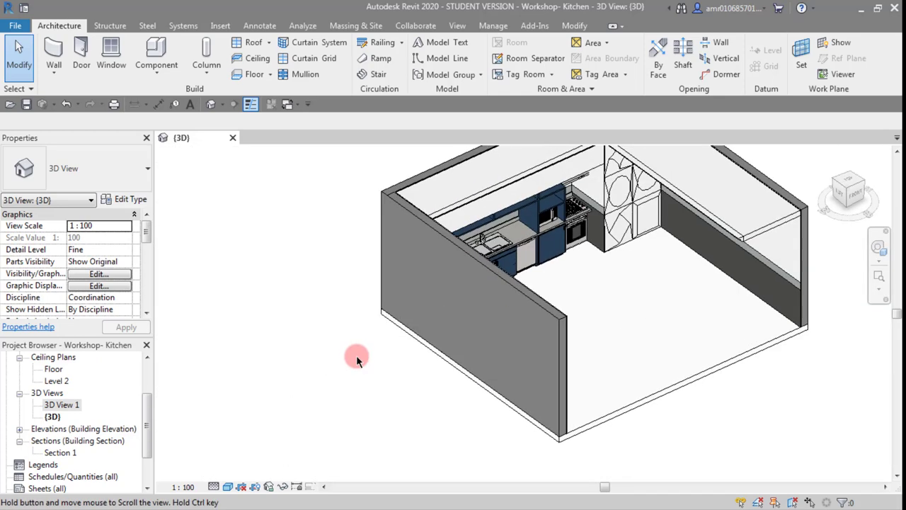
left_click(163, 47)
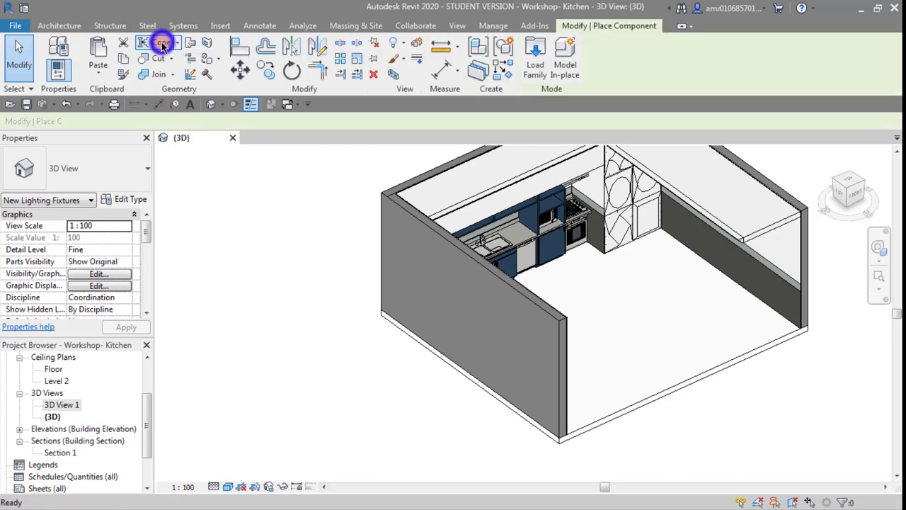
Create a Model In-place family in the Casework category named Casework 8.
left_click(564, 63)
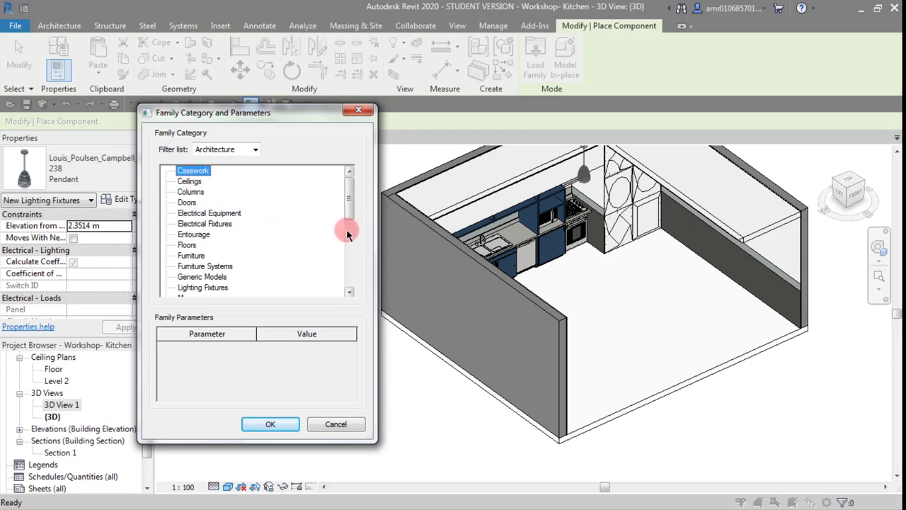
left_click(191, 182)
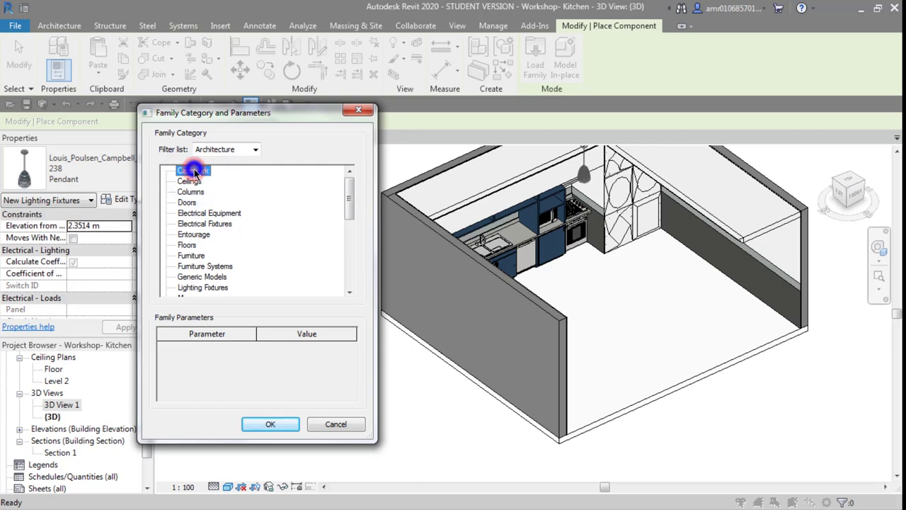
left_click(270, 424)
left_click(232, 229)
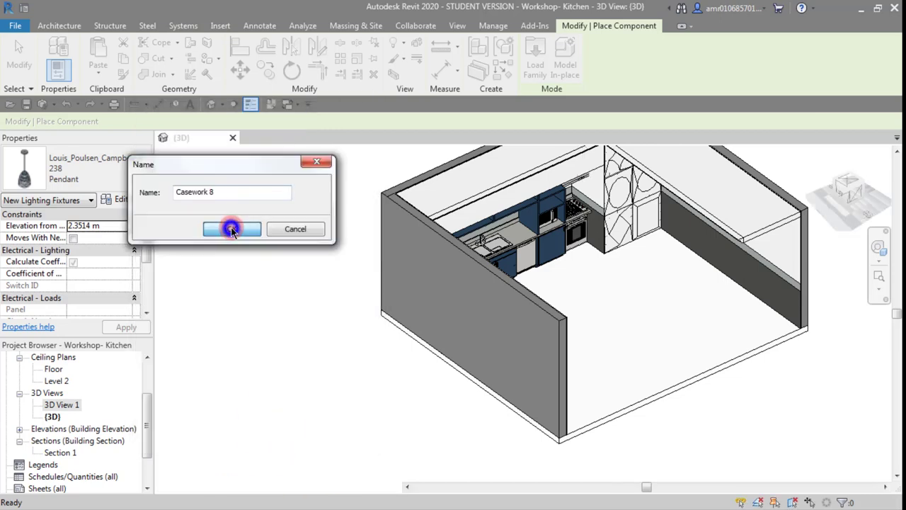
Begin a Revolve from the Create tab and check the current work plane.
left_click(49, 26)
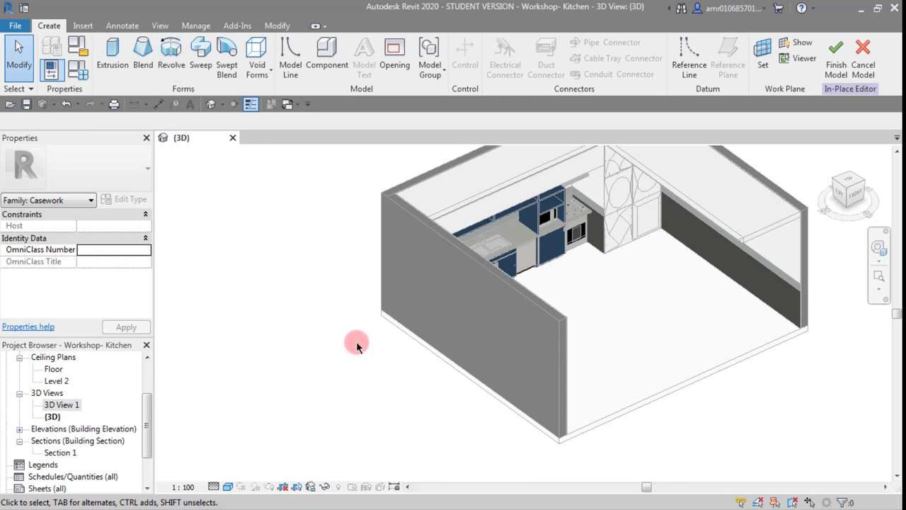
left_click(171, 50)
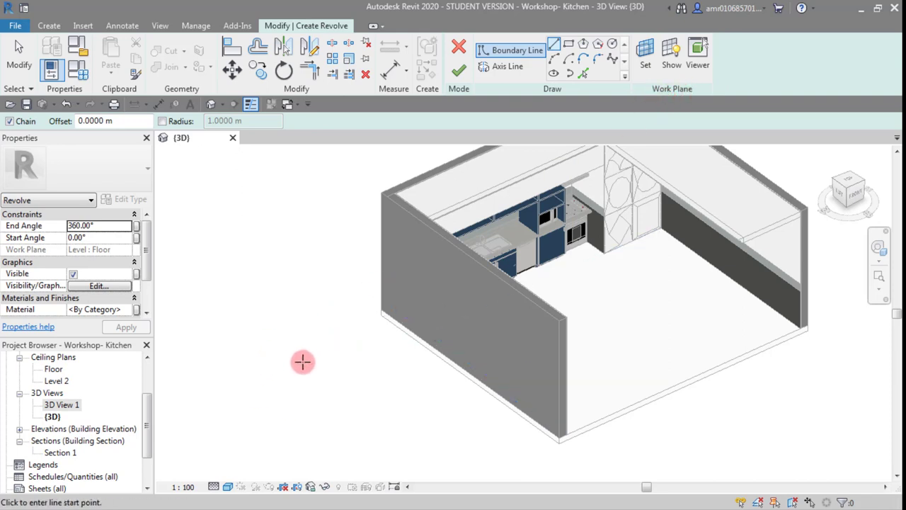
left_click(671, 56)
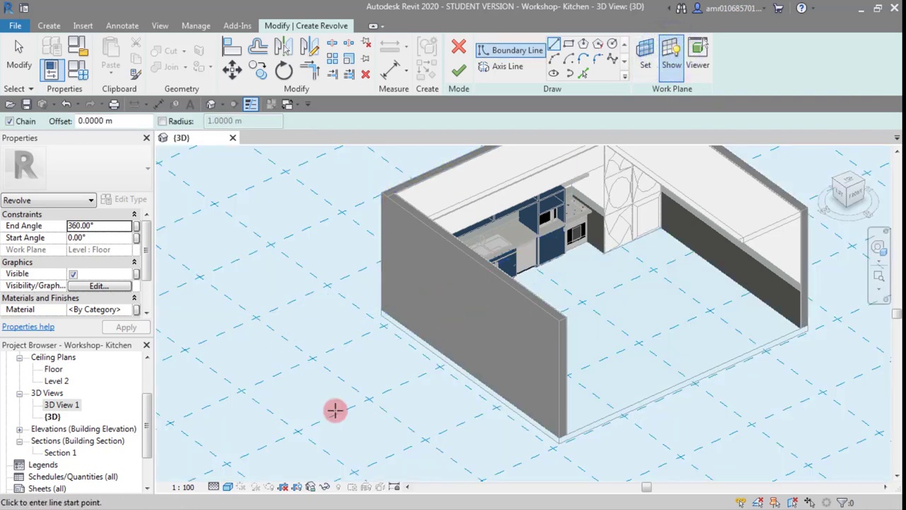
Pick the near left wall's face as the revolve work plane and hide its grid.
left_click(645, 54)
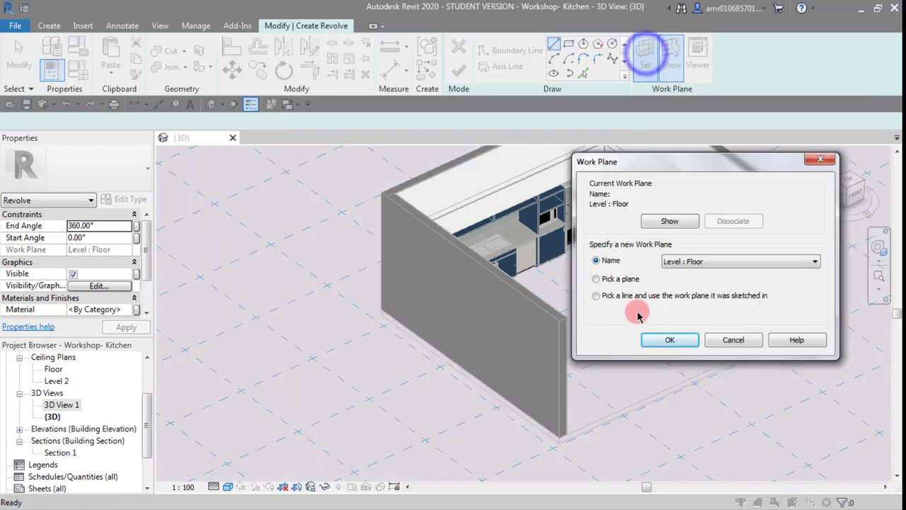
left_click(595, 278)
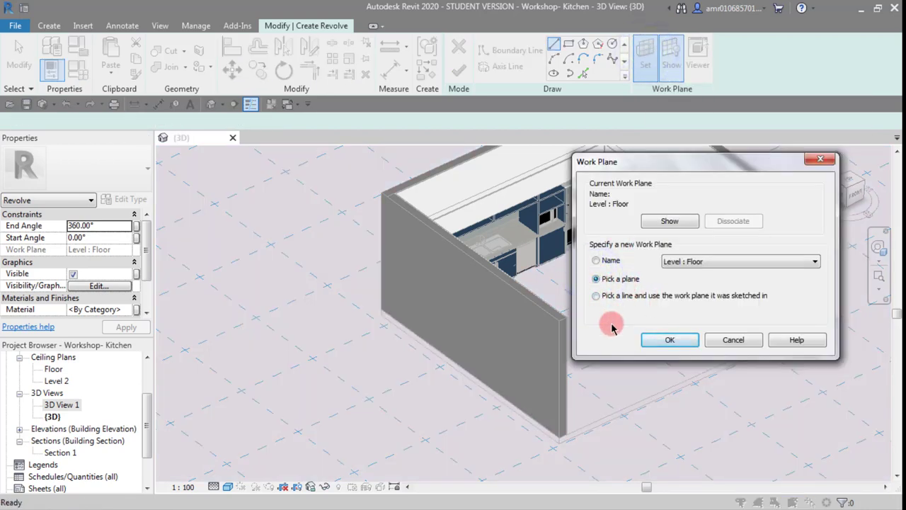
left_click(669, 340)
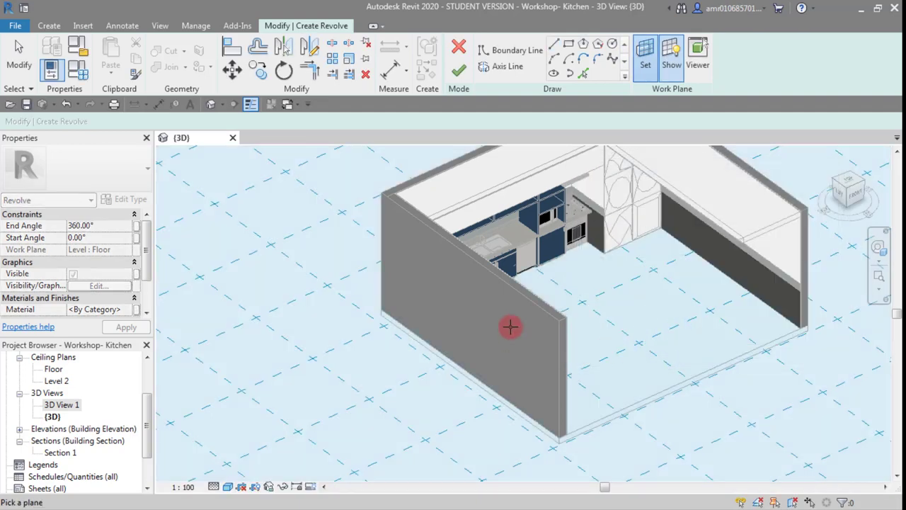
scroll(528, 298, "up", 1)
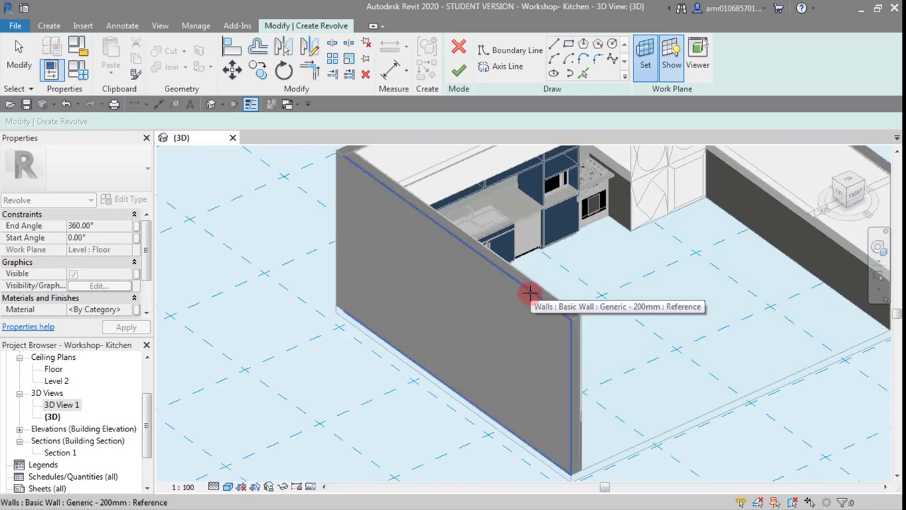
left_click(530, 292)
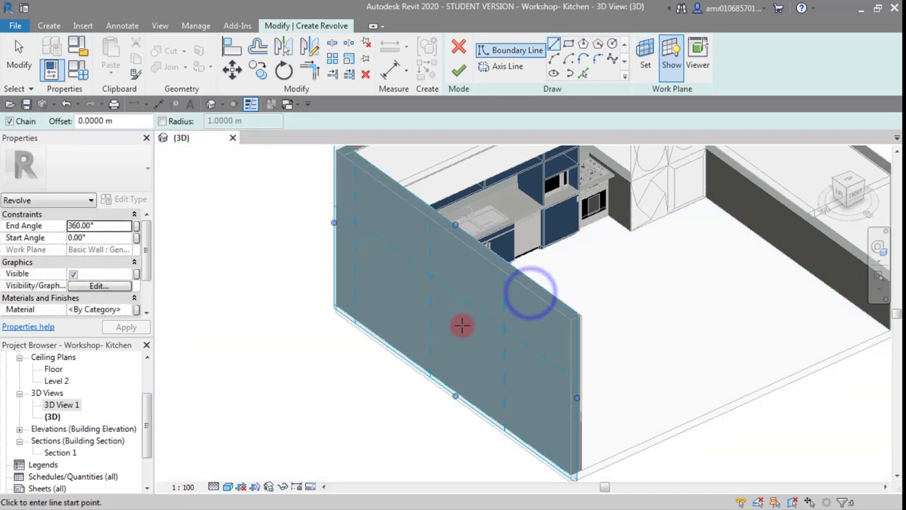
scroll(461, 323, "down", 3)
scroll(423, 303, "up", 3)
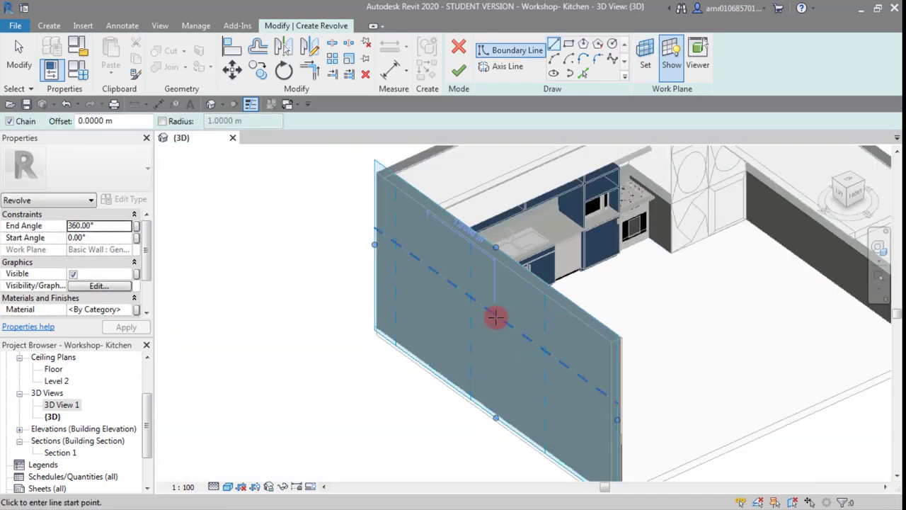
left_click(672, 51)
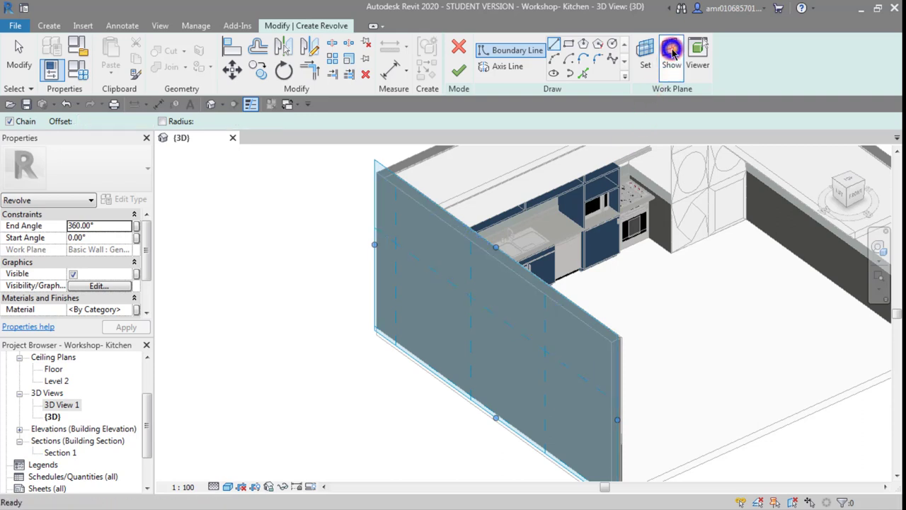
Switch the view's visual style to Hidden Line.
left_click(227, 486)
left_click(256, 417)
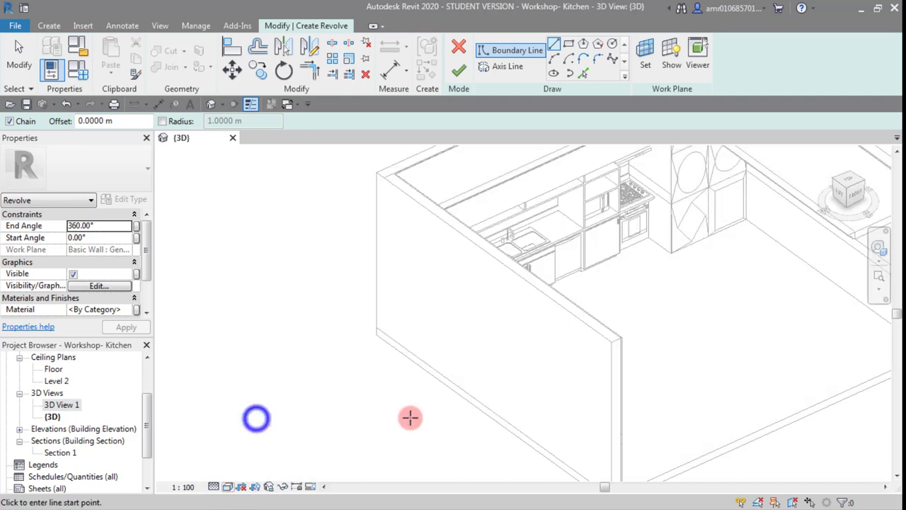
left_click(472, 405)
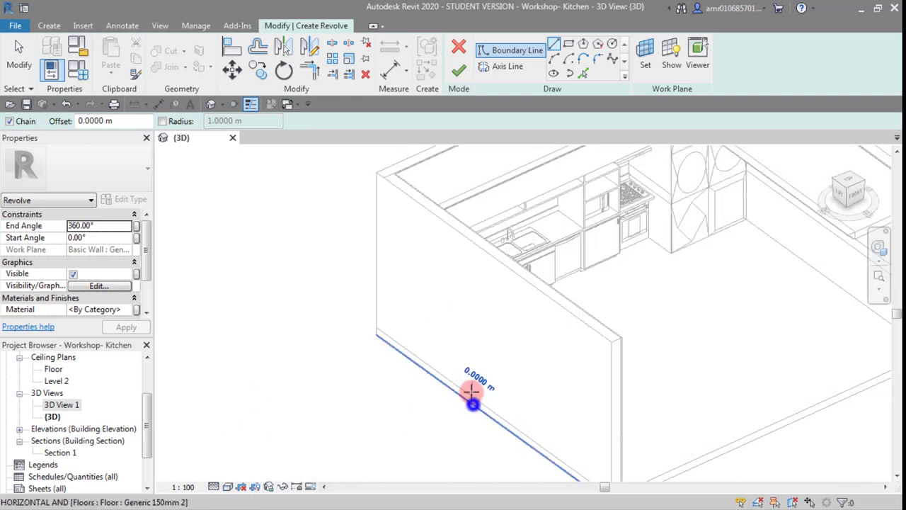
Draw a vertical 2 m axis of rotation up the wall face.
left_click(507, 67)
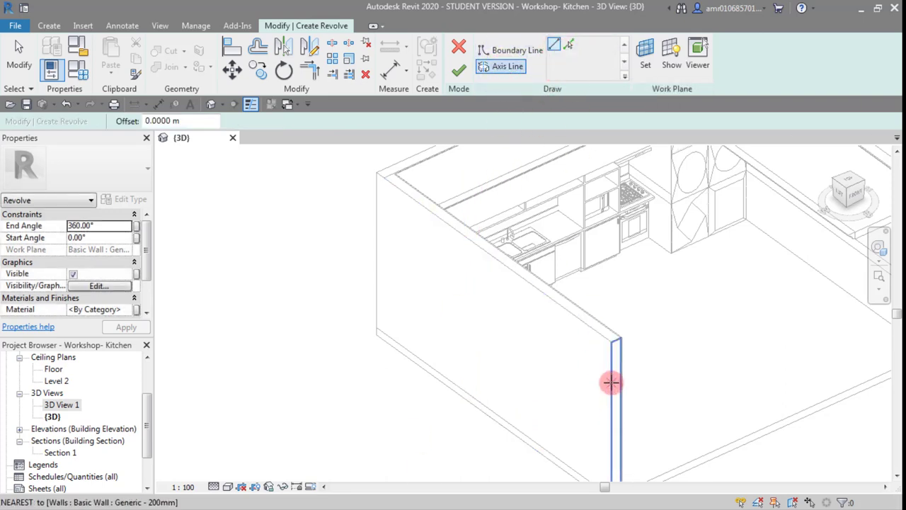
left_click(447, 379)
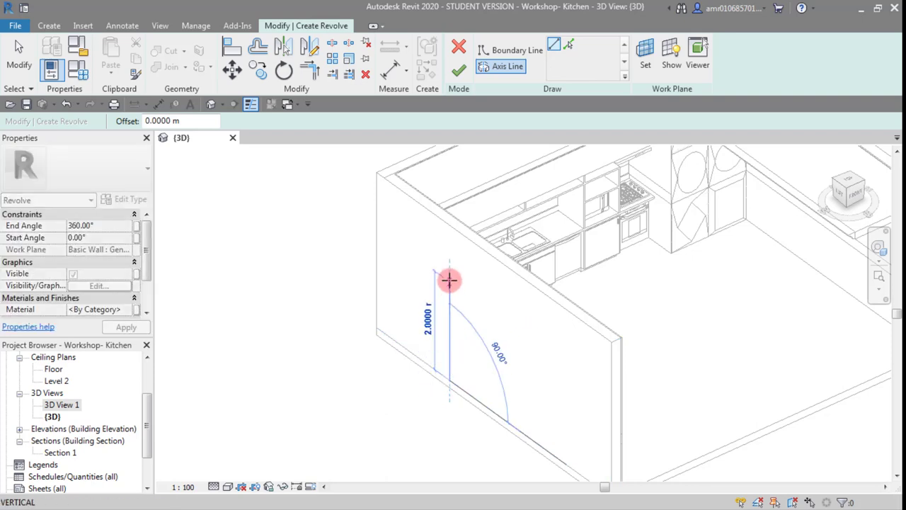
left_click(449, 280)
scroll(429, 312, "up", 2)
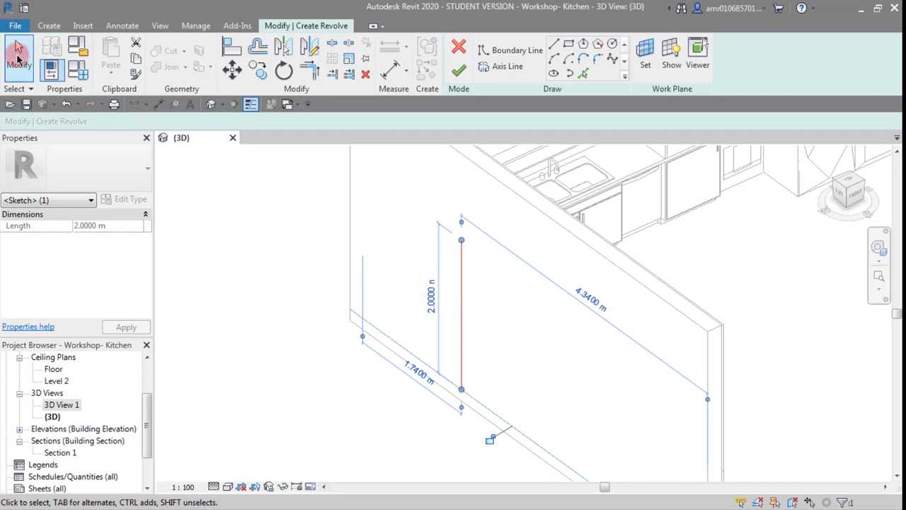
left_click(19, 49)
scroll(350, 300, "up", 2)
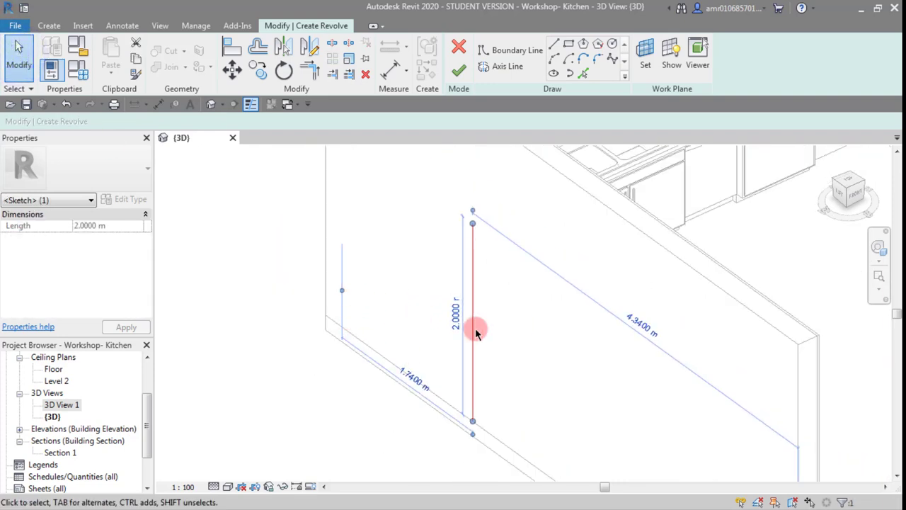
scroll(473, 304, "down", 2)
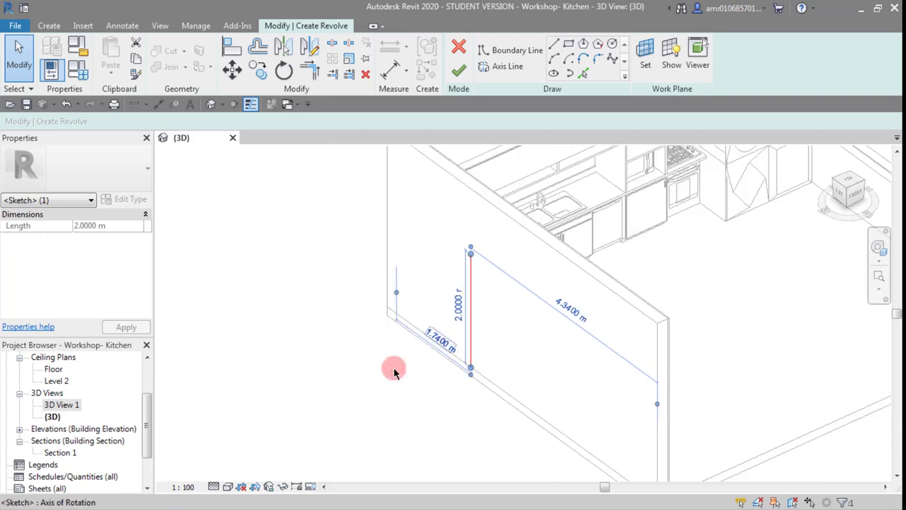
left_click(380, 382)
middle_click_drag(437, 323, 463, 326)
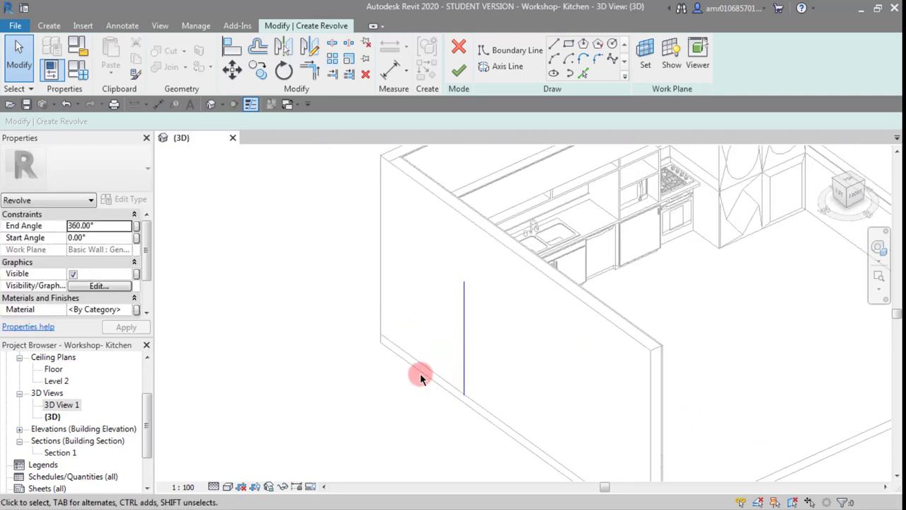
Switch to Boundary Line and start the profile at the axis top with its first corners.
left_click(512, 50)
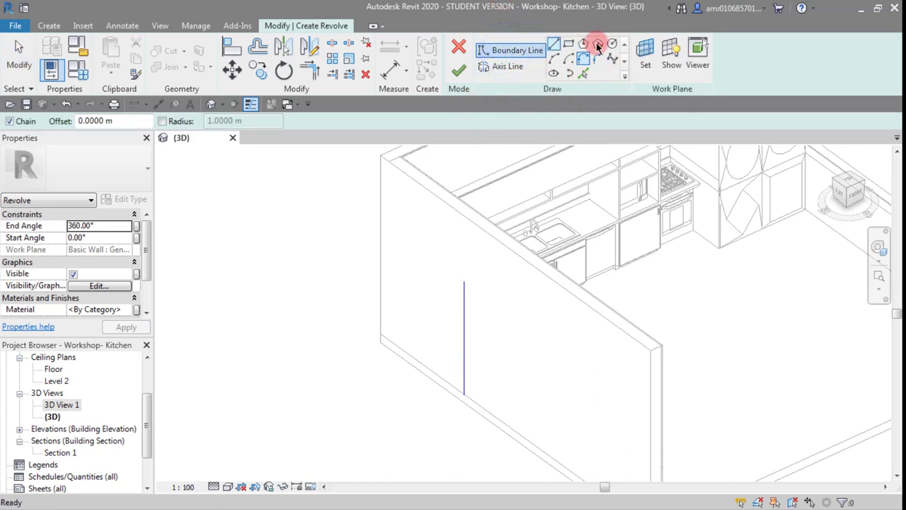
scroll(485, 332, "up", 1)
scroll(480, 342, "up", 1)
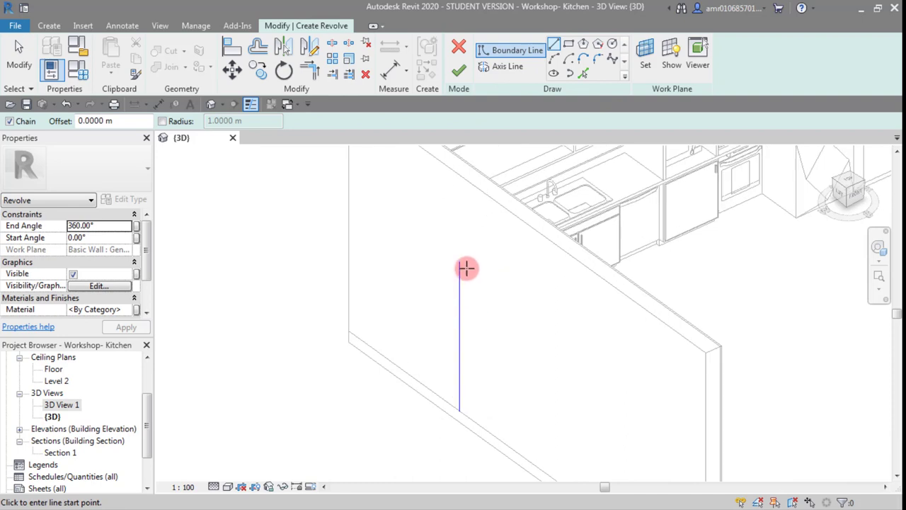
left_click(460, 263)
scroll(468, 287, "up", 1)
left_click(482, 304)
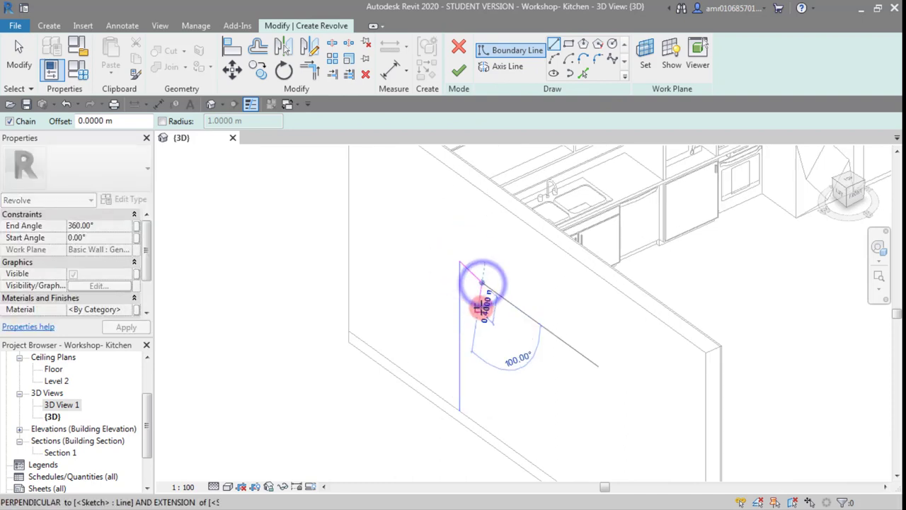
left_click(477, 304)
Bring the profile down to the wall base and close it at the axis base.
scroll(465, 323, "up", 1)
scroll(486, 390, "up", 1)
scroll(486, 410, "up", 1)
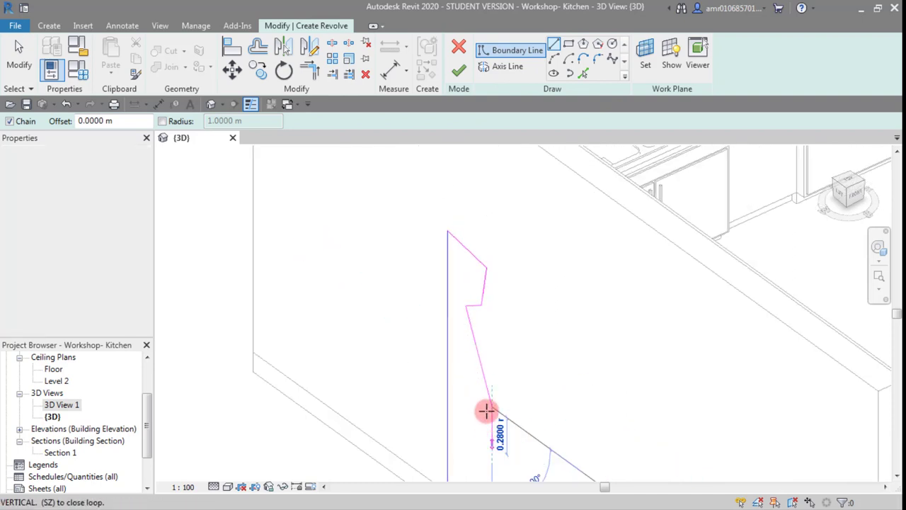
scroll(506, 390, "up", 1)
left_click(492, 362)
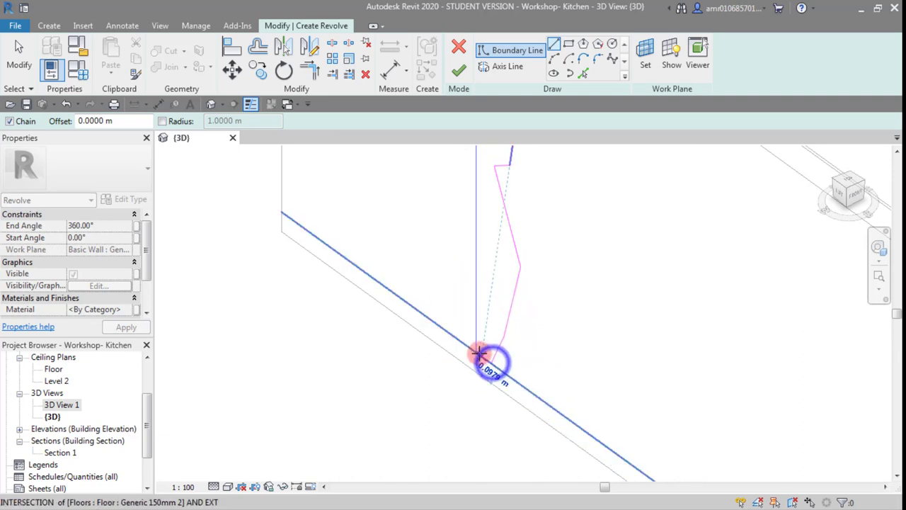
left_click(474, 353)
middle_click_drag(489, 239, 486, 272)
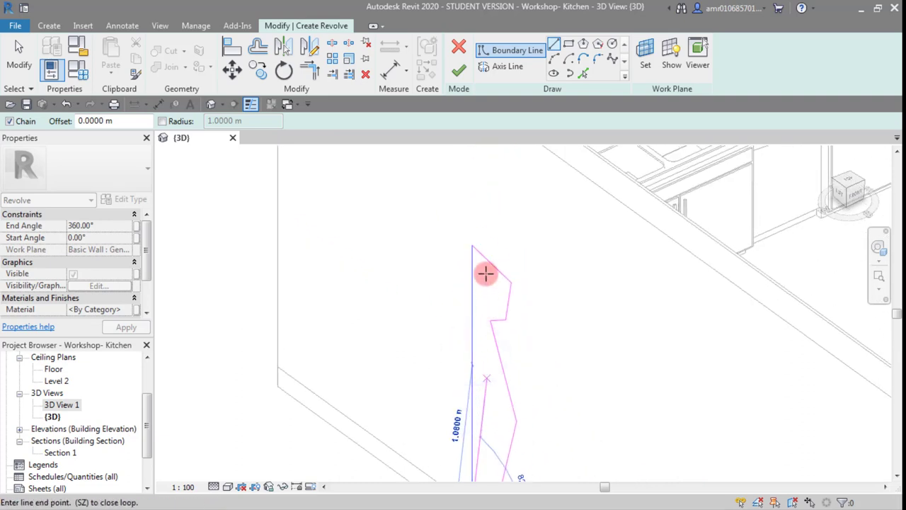
key("Escape")
key("Escape")
scroll(558, 365, "down", 2)
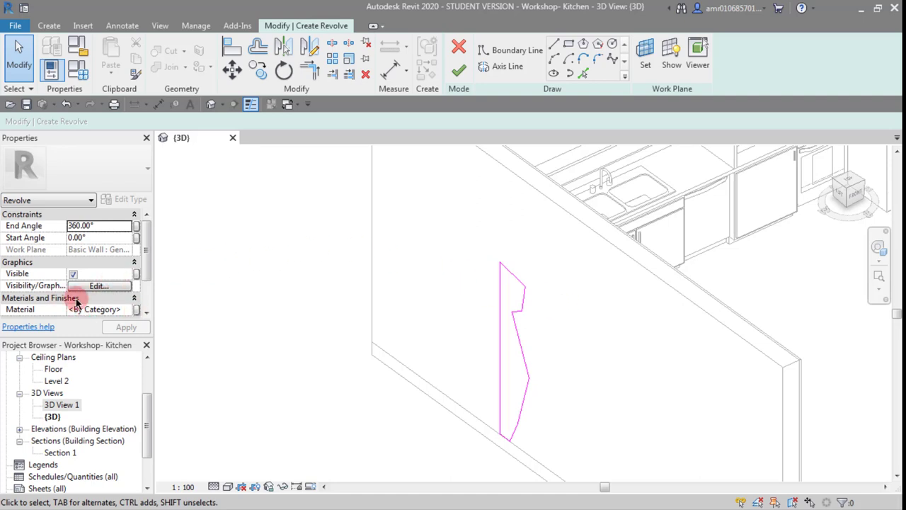
Set the revolve's material to Plastic in the Material Browser.
left_click(128, 309)
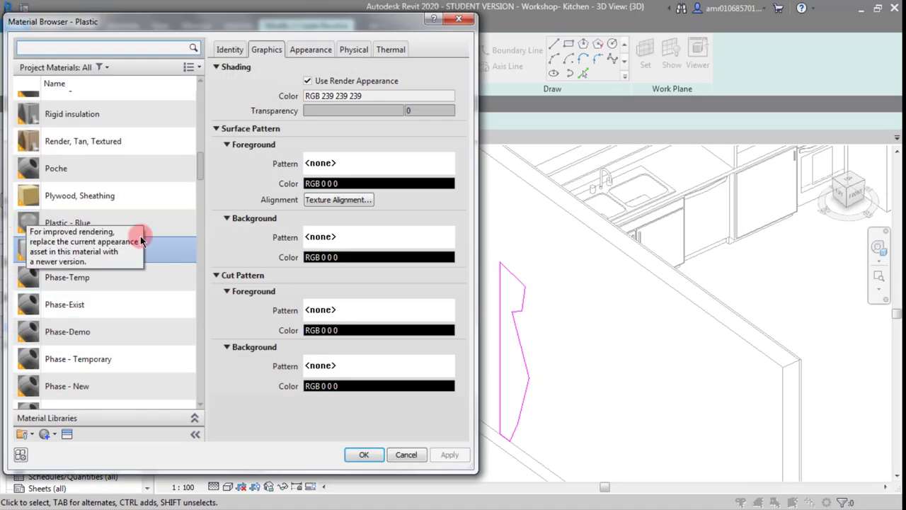
left_click(60, 249)
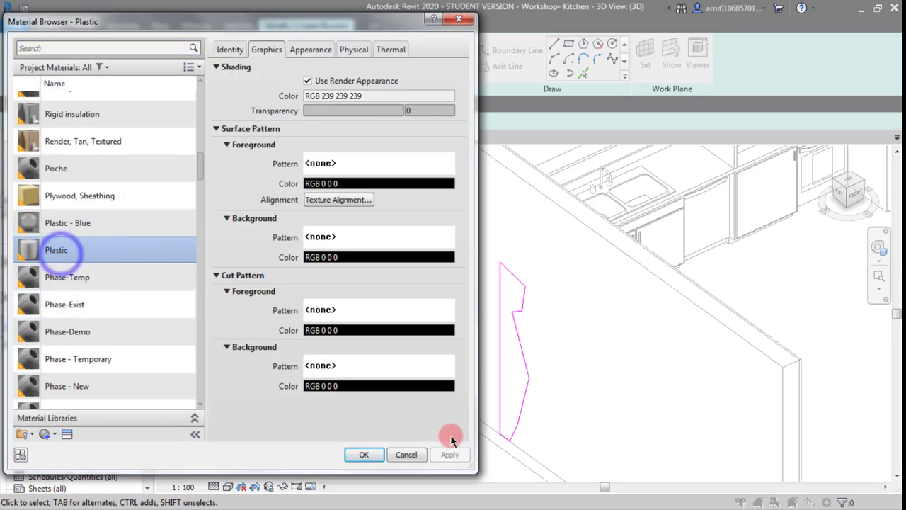
left_click(364, 455)
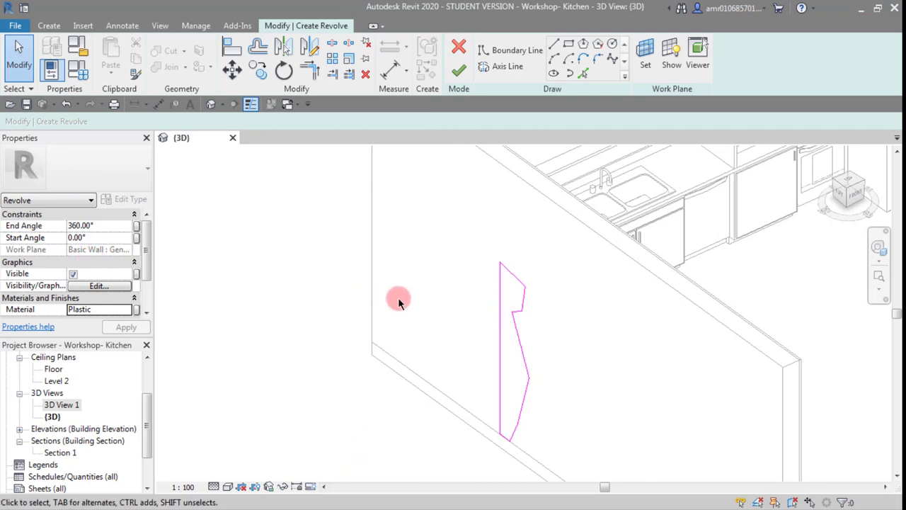
Select the profile's left edge line to check it, then deselect it.
left_click(501, 303)
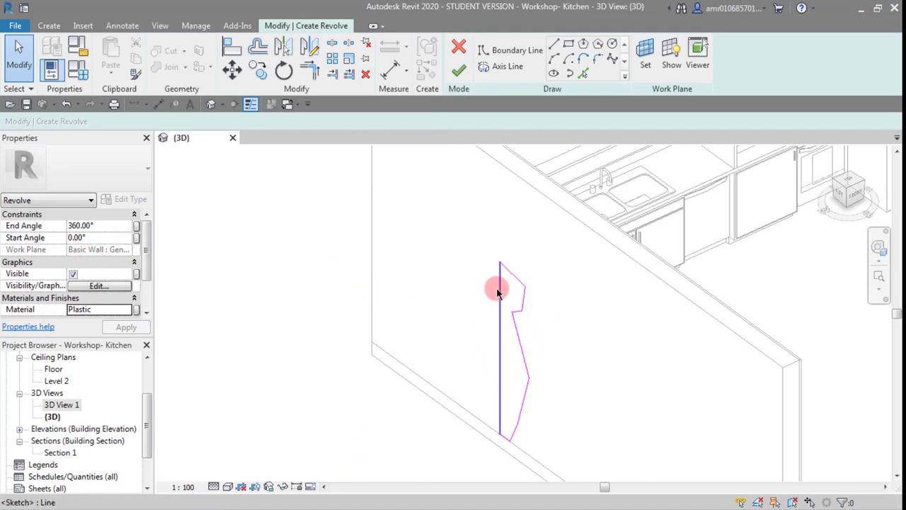
left_click(499, 311)
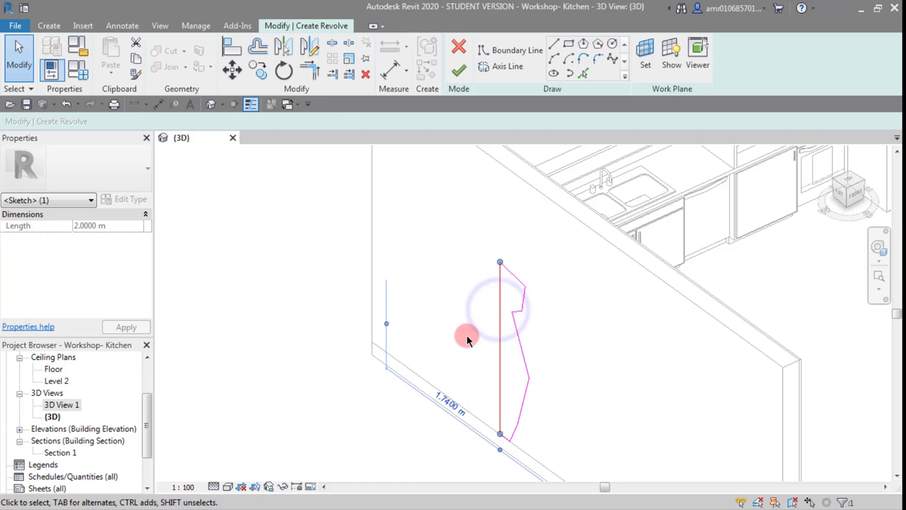
left_click(467, 338)
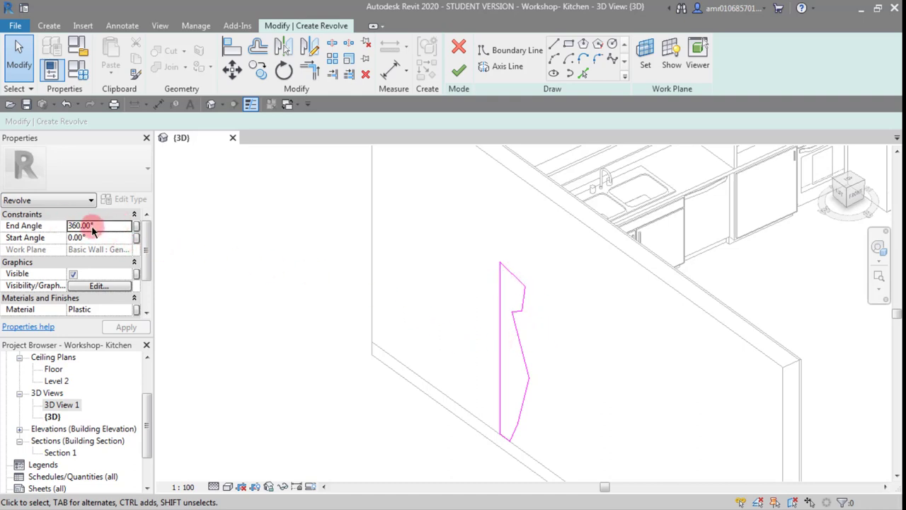
Finish the sketch to build the vase-shaped Plastic revolve.
left_click(458, 69)
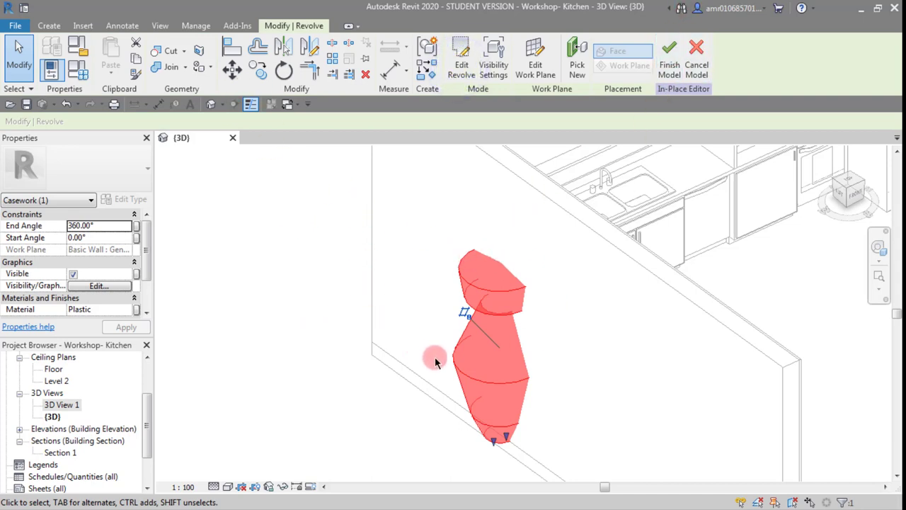
left_click(404, 402)
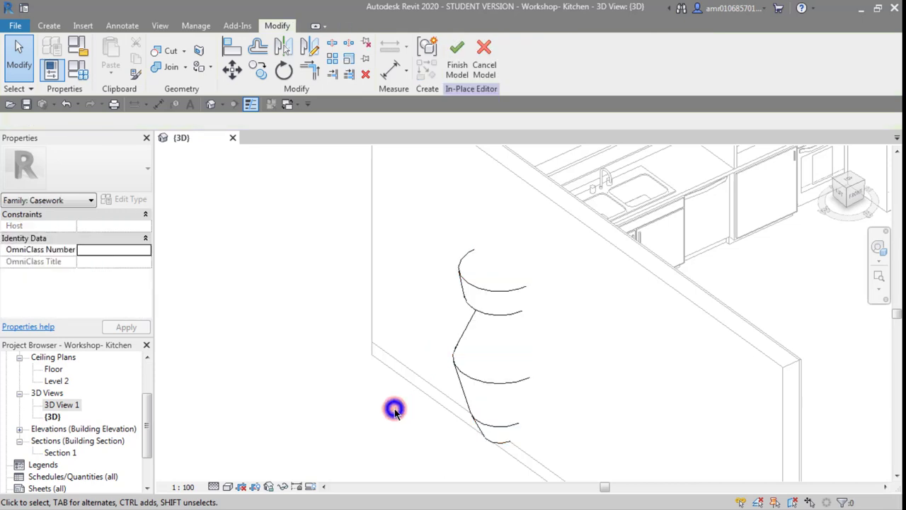
scroll(394, 409, "up", 2)
Select the vase revolve and reopen its profile with Edit Revolve.
left_click(497, 278)
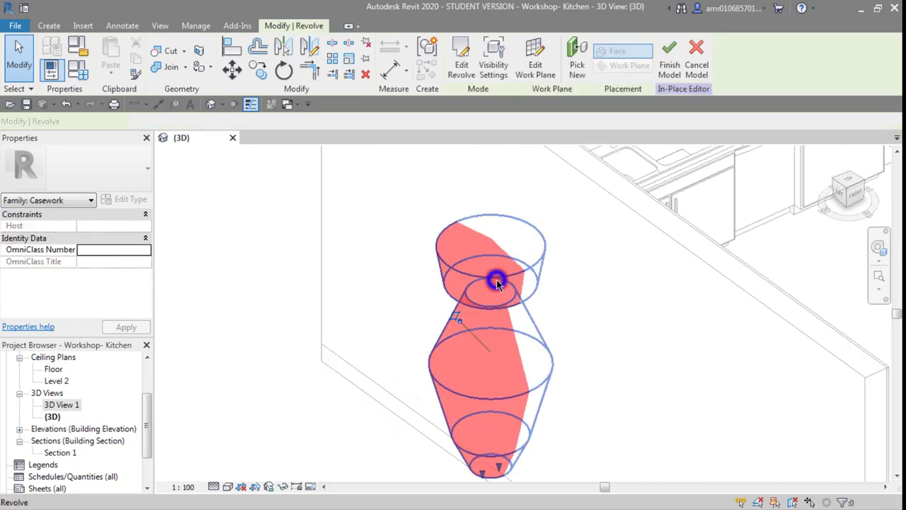
left_click(547, 269)
left_click(486, 276)
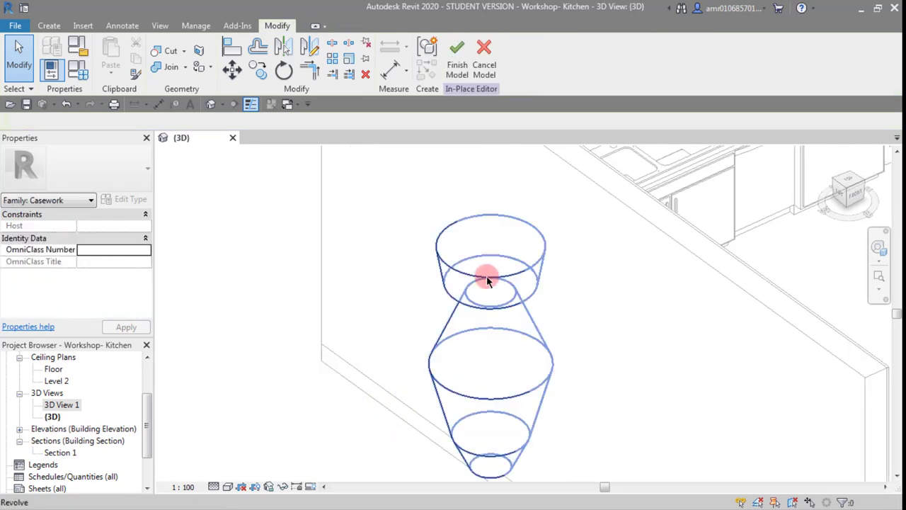
left_click(470, 83)
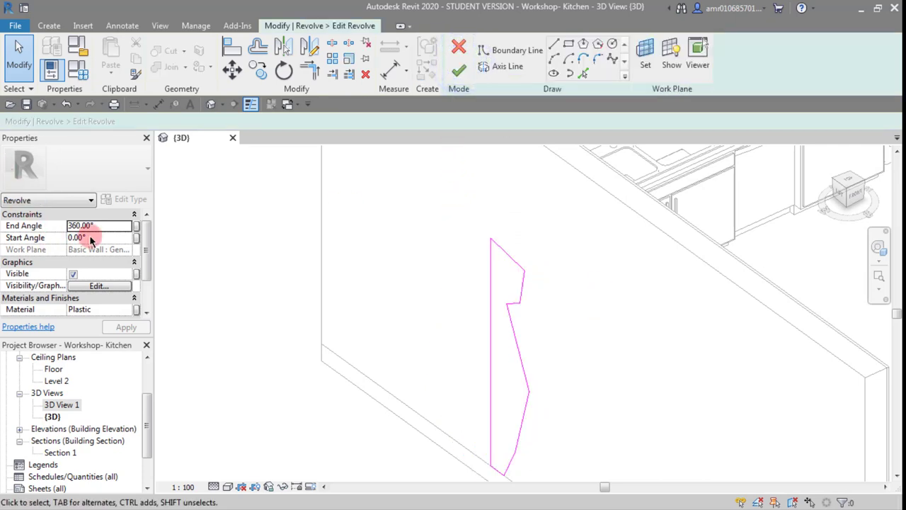
Set the revolve's End Angle to 180 and finish the sketch.
type("18")
type("0")
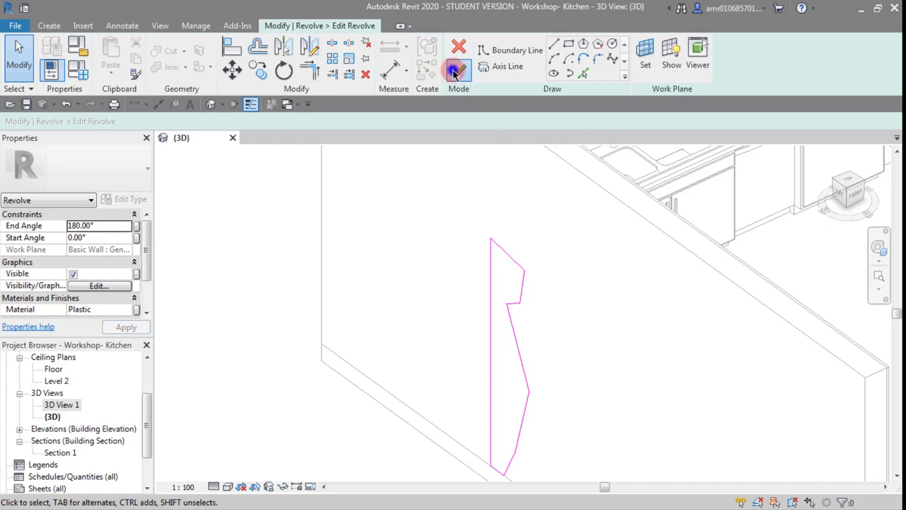
left_click(455, 71)
mouse_move(395, 332)
middle_mouse_down("shift")
mouse_move(526, 365)
mouse_move(457, 360)
mouse_move(469, 371)
mouse_move(581, 376)
mouse_move(492, 375)
mouse_move(478, 388)
middle_mouse_up("shift")
Flip the End Angle to -180 and apply it.
left_click(111, 226)
type("-18")
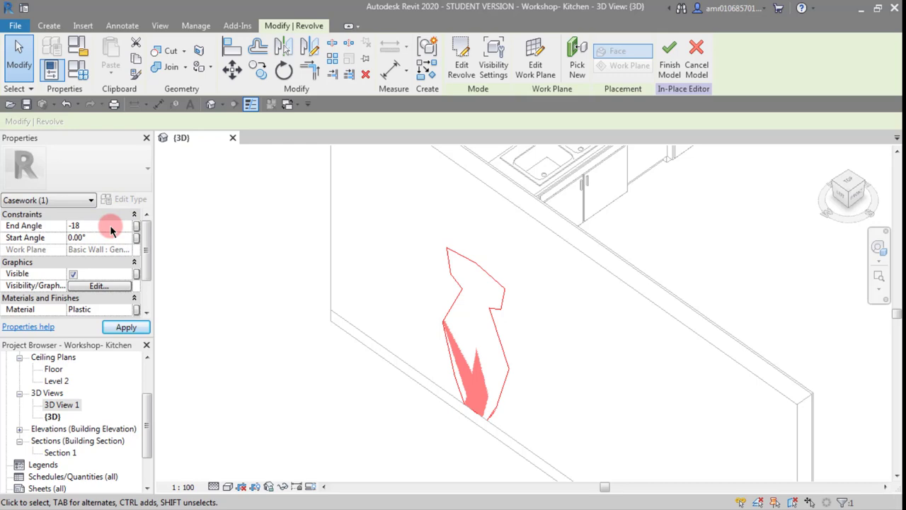
type("0")
left_click(207, 287)
mouse_move(207, 287)
middle_mouse_down("shift")
mouse_move(505, 304)
mouse_move(434, 336)
middle_mouse_up("shift")
scroll(434, 336, "up", 3)
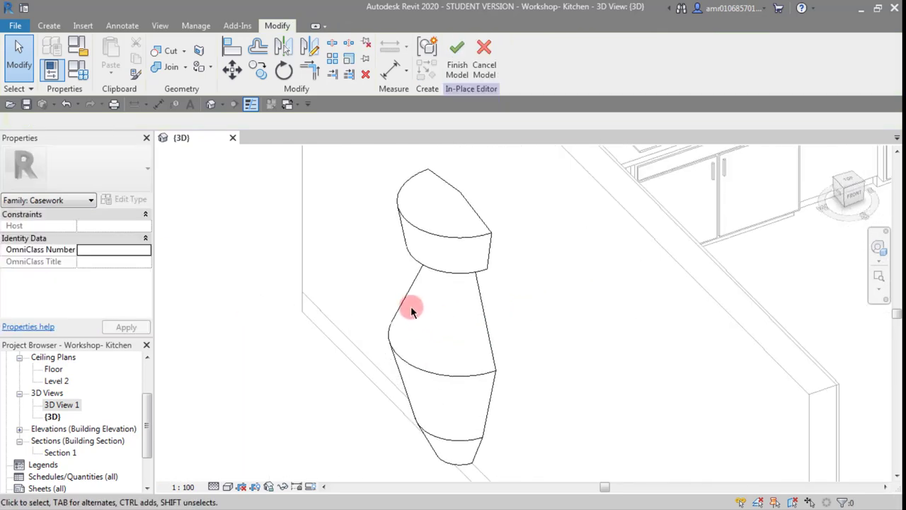
Select and orbit around the half-vase revolve to inspect it from different angles.
left_click(410, 306)
scroll(409, 300, "down", 2)
left_click(300, 368)
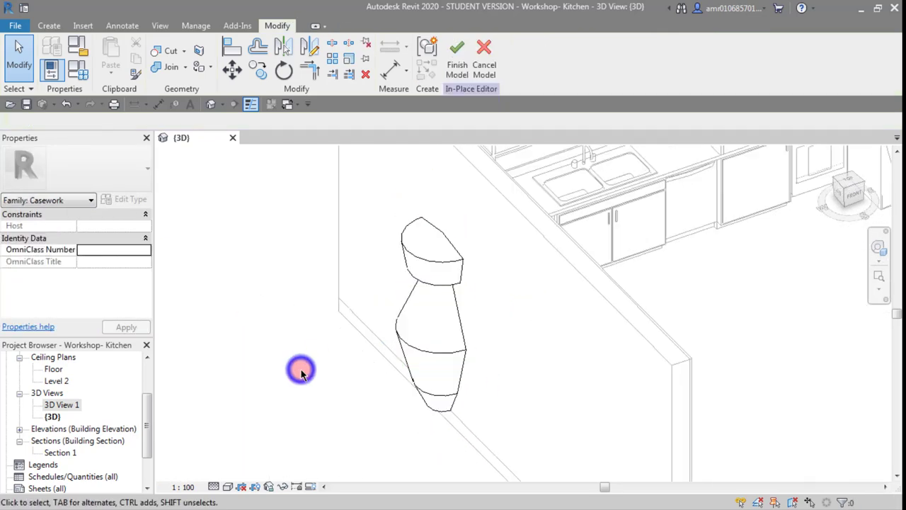
mouse_move(301, 368)
middle_mouse_down("shift")
mouse_move(295, 374)
mouse_move(368, 395)
mouse_move(514, 385)
middle_mouse_up("shift")
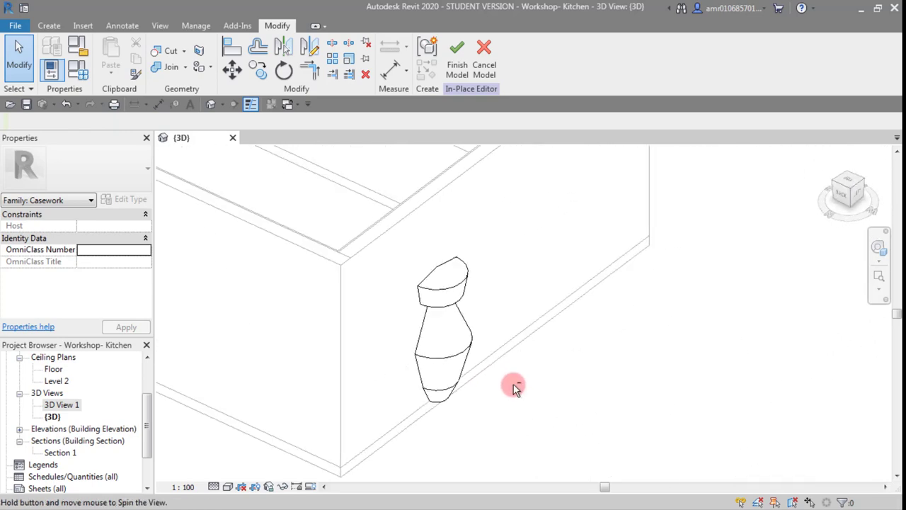
mouse_move(491, 344)
middle_mouse_down("shift")
mouse_move(491, 380)
mouse_move(487, 332)
middle_mouse_up("shift")
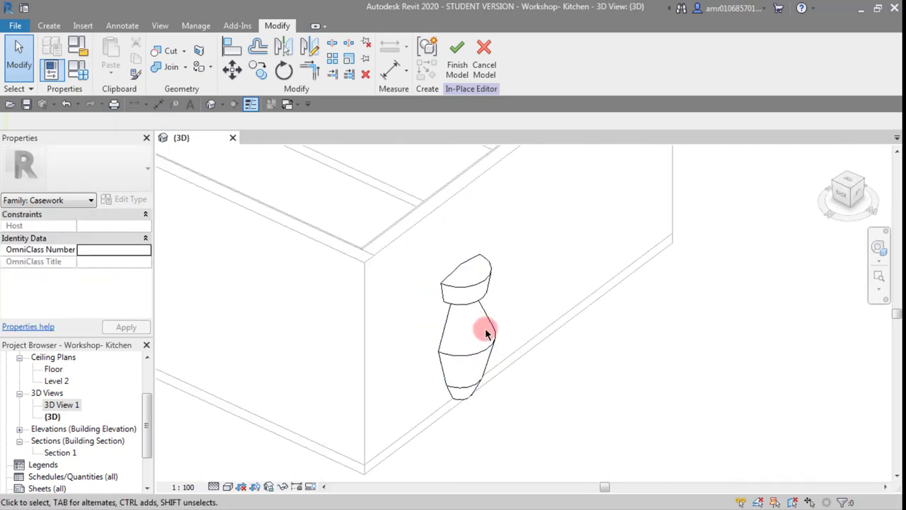
scroll(468, 354, "up", 2)
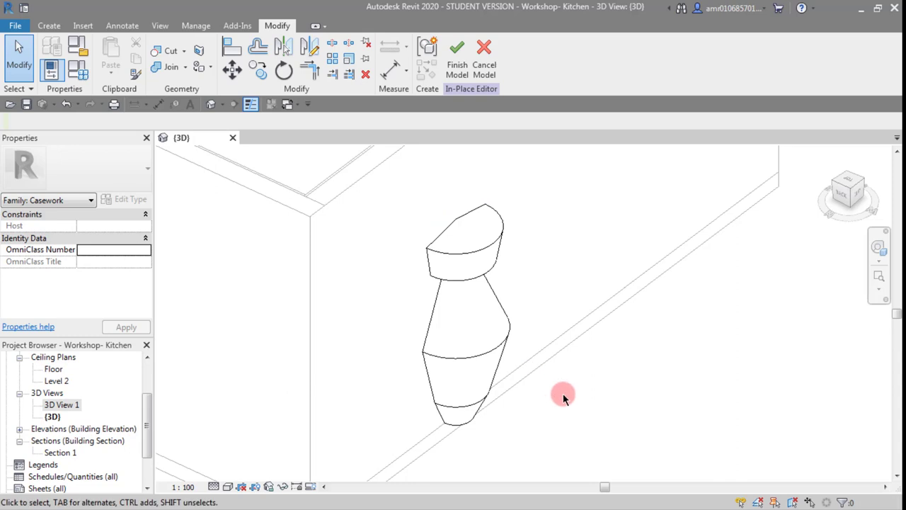
scroll(563, 396, "down", 2)
scroll(499, 361, "up", 2)
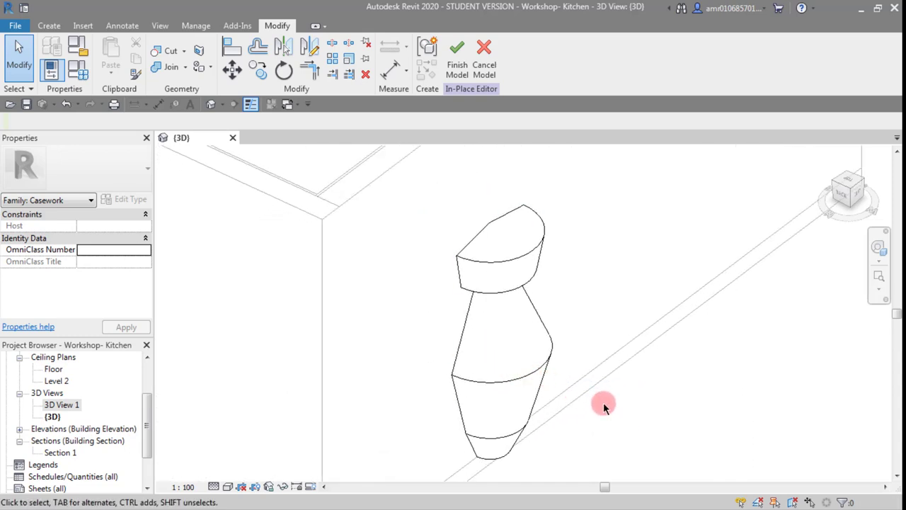
Cancel the in-place casework model, confirming Yes to quit the family.
left_click(520, 263)
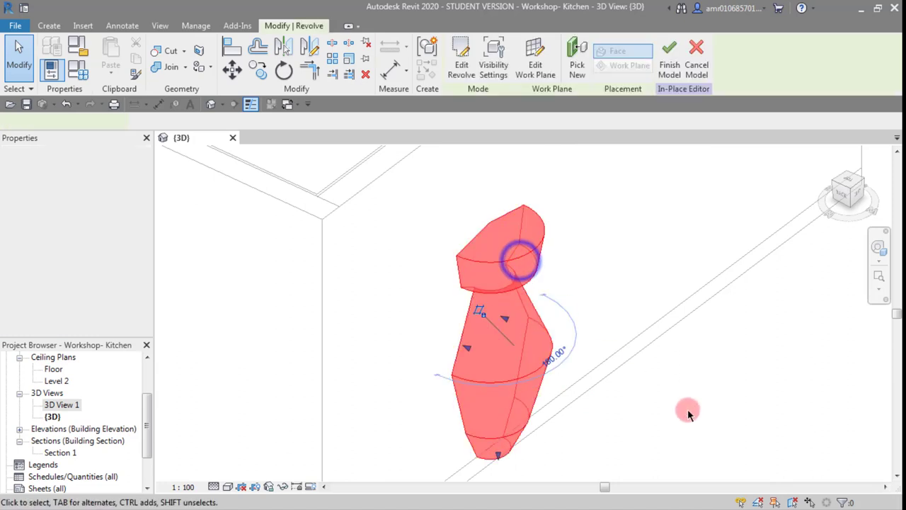
left_click(687, 408)
scroll(588, 354, "down", 2)
left_click(485, 57)
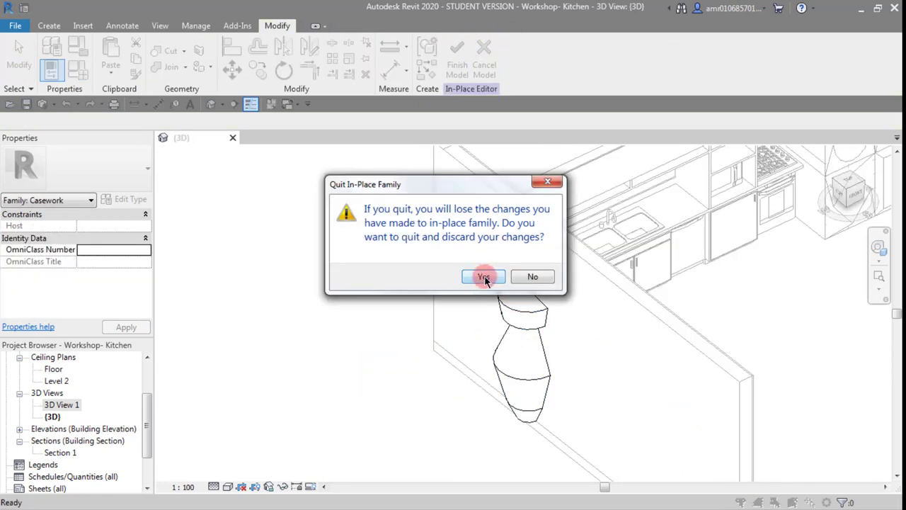
left_click(484, 277)
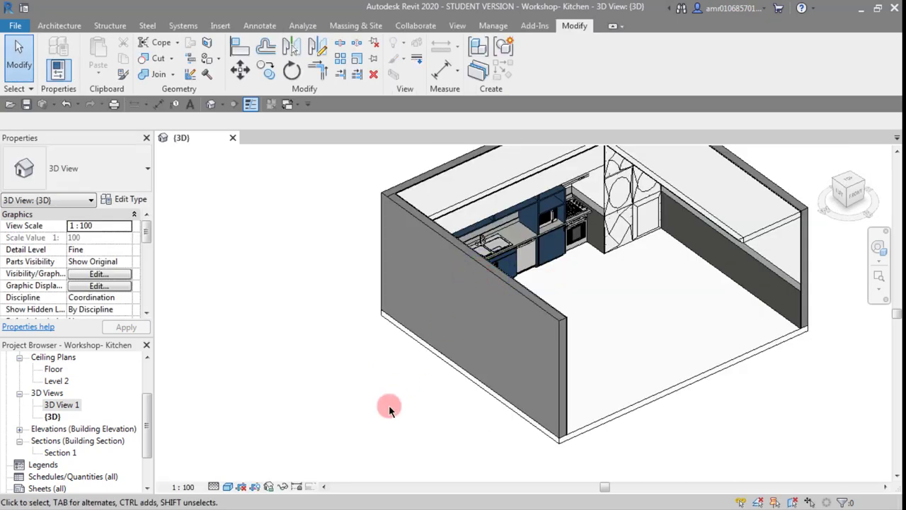
Orbit, pan and zoom around the shaded 3D kitchen model.
middle_click_drag(389, 405, 577, 384, "shift")
scroll(441, 355, "up", 3)
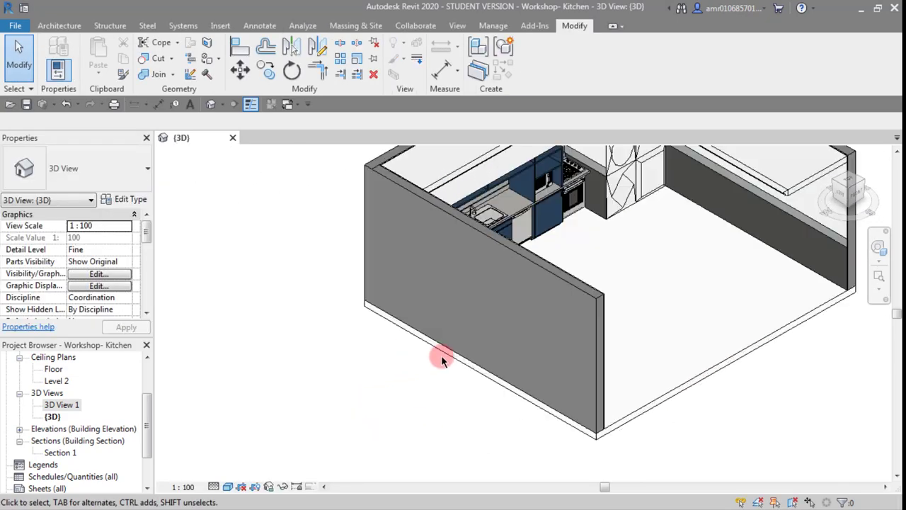
scroll(528, 259, "up", 2)
scroll(445, 285, "up", 1)
scroll(428, 336, "down", 3)
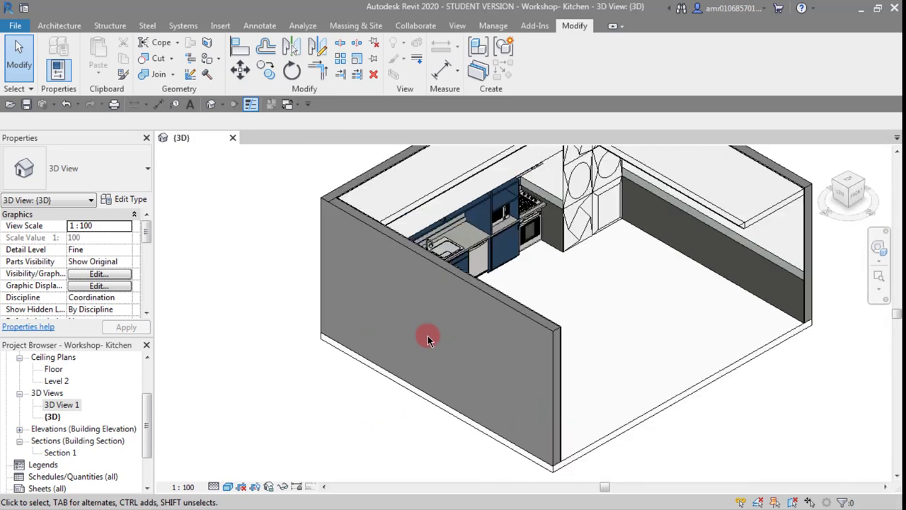
middle_click_drag(428, 336, 487, 371)
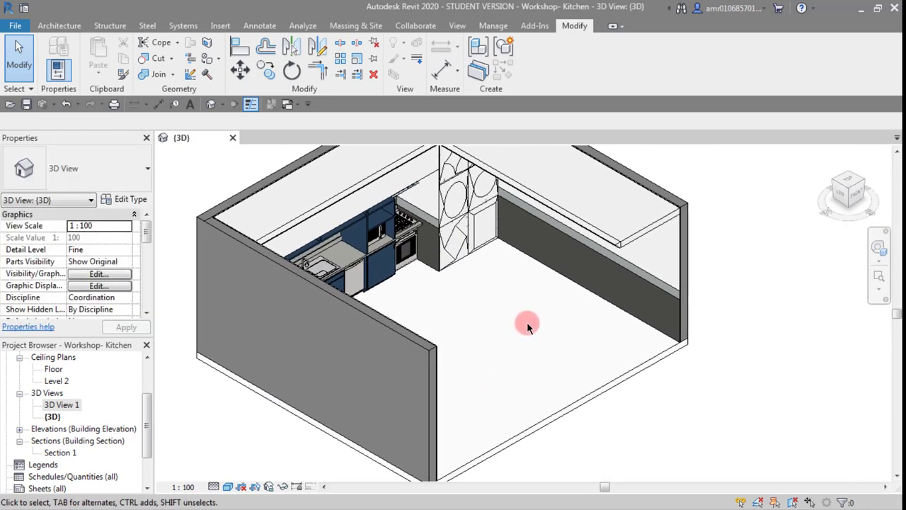
scroll(283, 390, "up", 1)
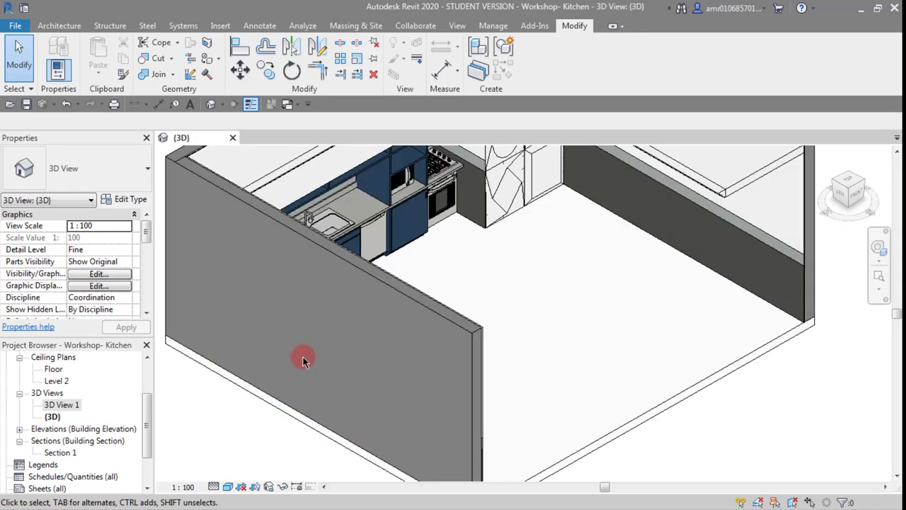
middle_click_drag(303, 357, 396, 344)
scroll(542, 319, "down", 2)
scroll(545, 324, "up", 2)
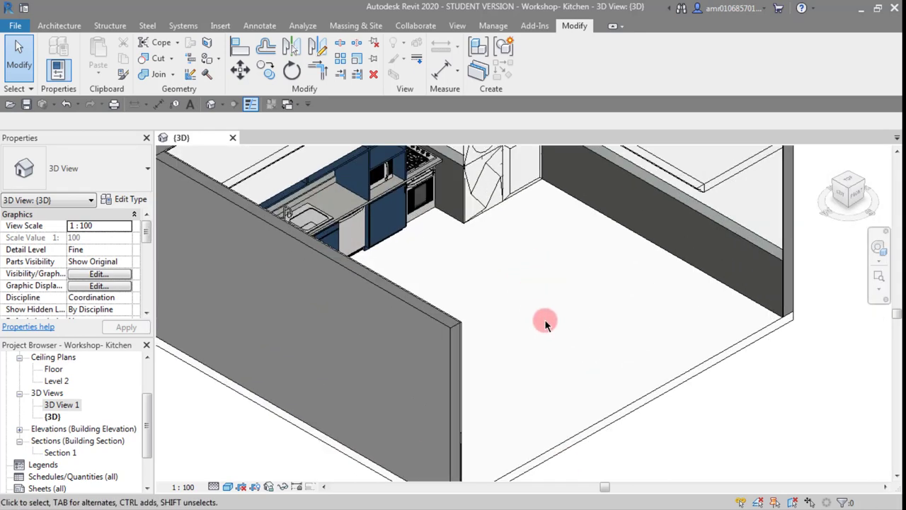
scroll(545, 325, "down", 1)
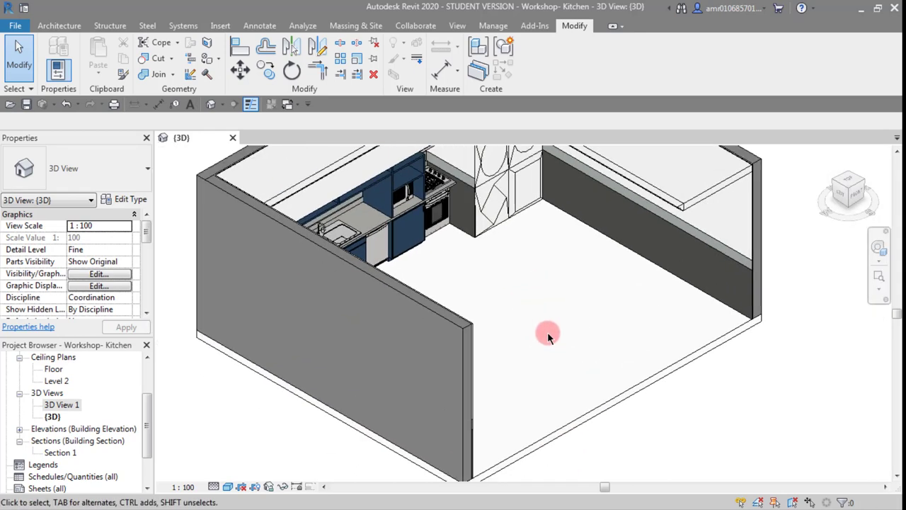
scroll(547, 330, "down", 1)
scroll(536, 300, "up", 2)
scroll(538, 304, "down", 1)
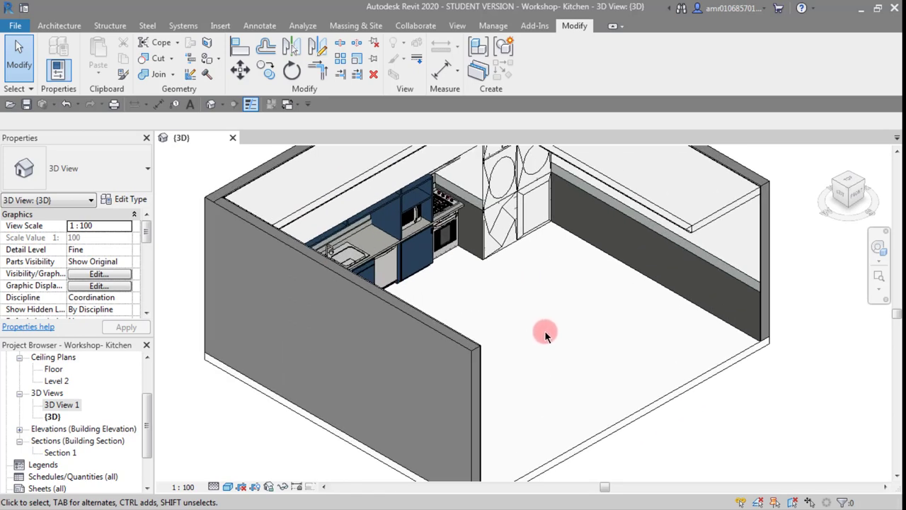
scroll(559, 332, "down", 1)
scroll(553, 347, "up", 1)
scroll(528, 333, "down", 1)
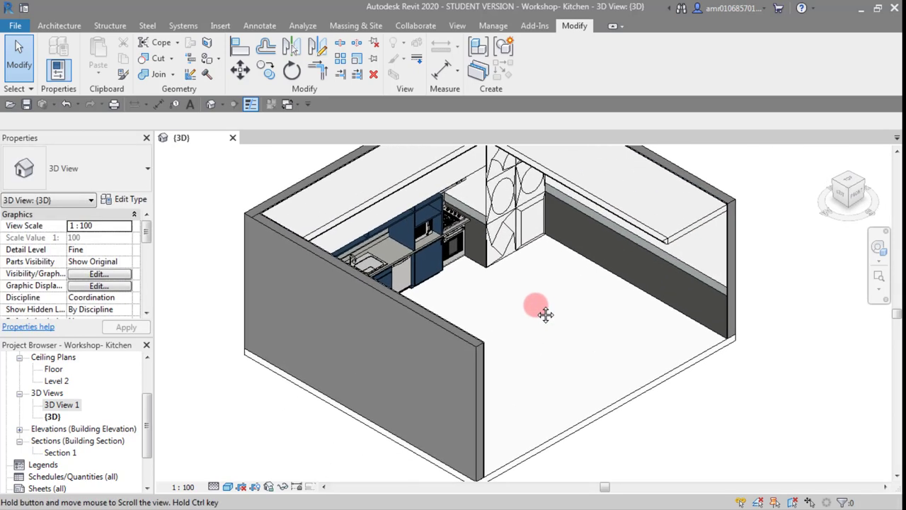
scroll(537, 308, "down", 1)
scroll(537, 326, "up", 3)
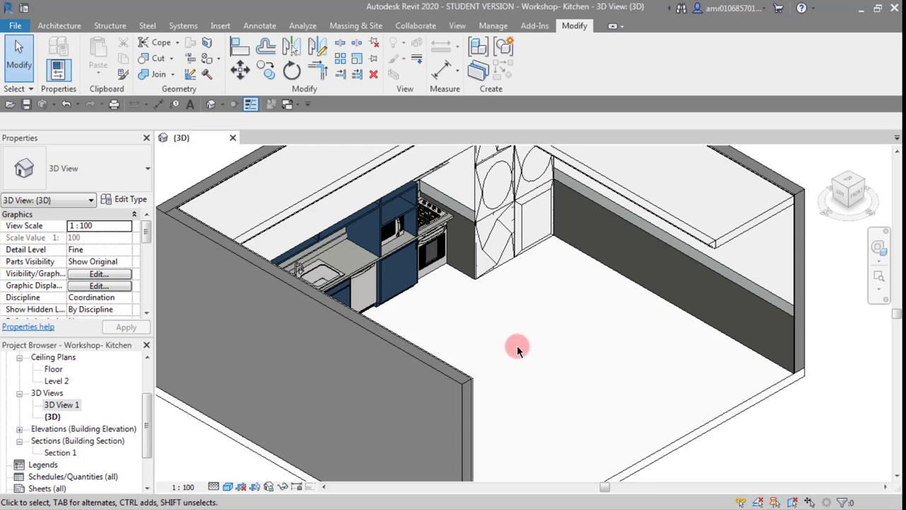
scroll(517, 345, "down", 2)
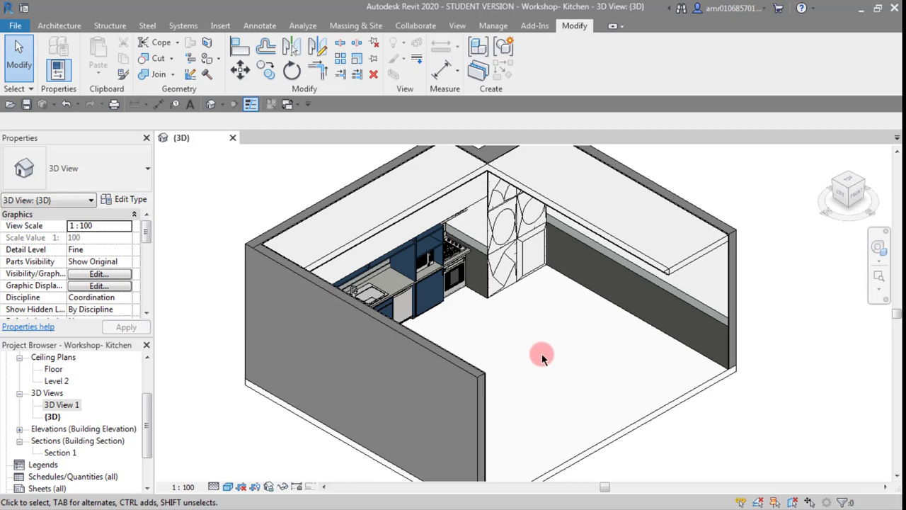
scroll(544, 329, "down", 1)
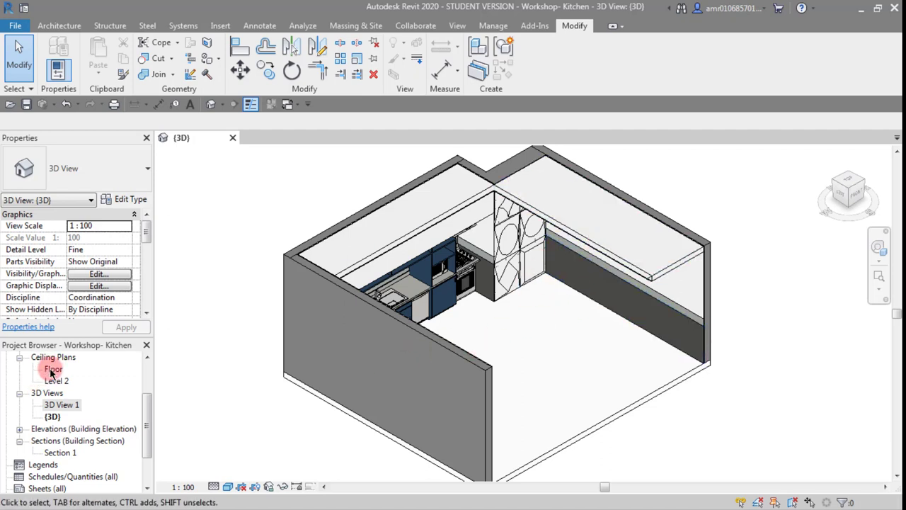
Open the Floor plan view and zoom into the kitchen.
left_click_drag(147, 403, 150, 374)
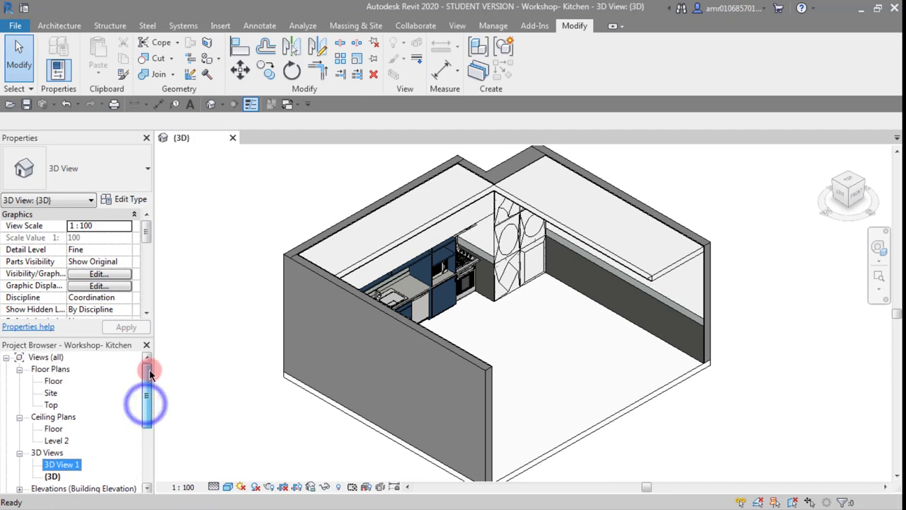
double_click(54, 381)
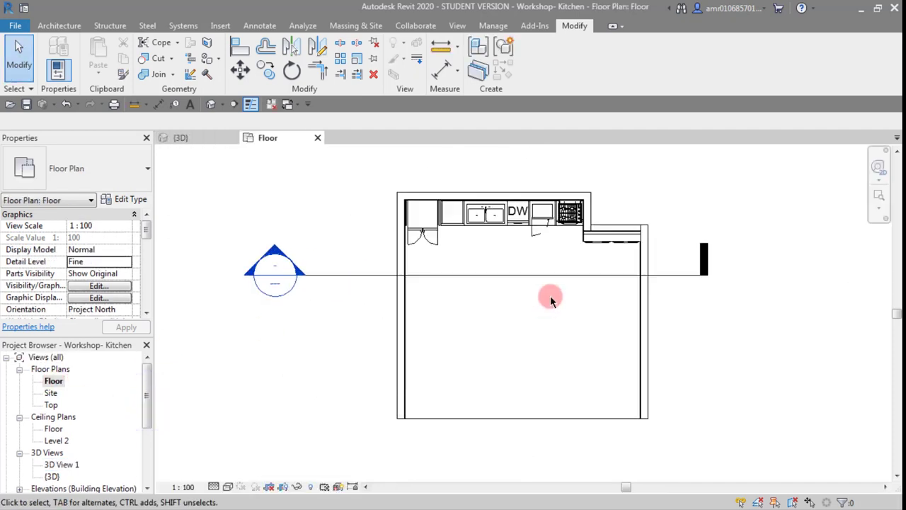
scroll(551, 296, "up", 1)
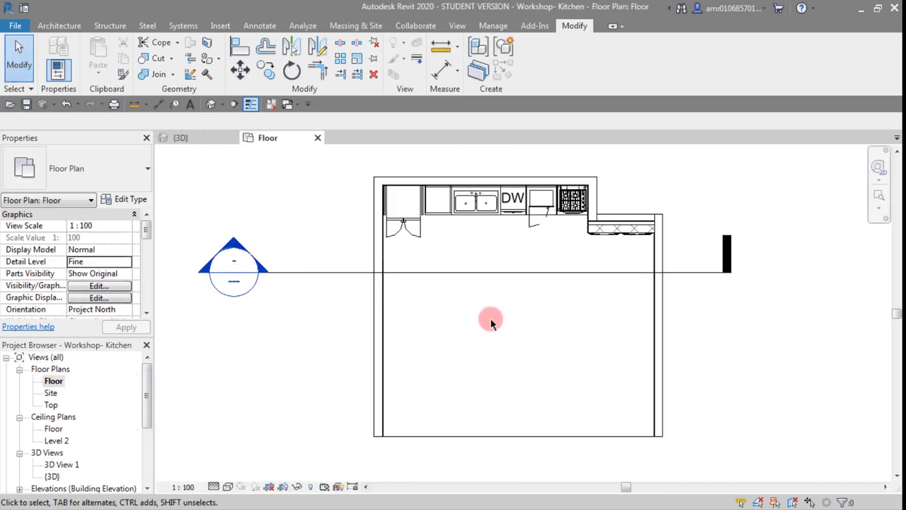
scroll(492, 318, "up", 1)
middle_click_drag(536, 307, 463, 303)
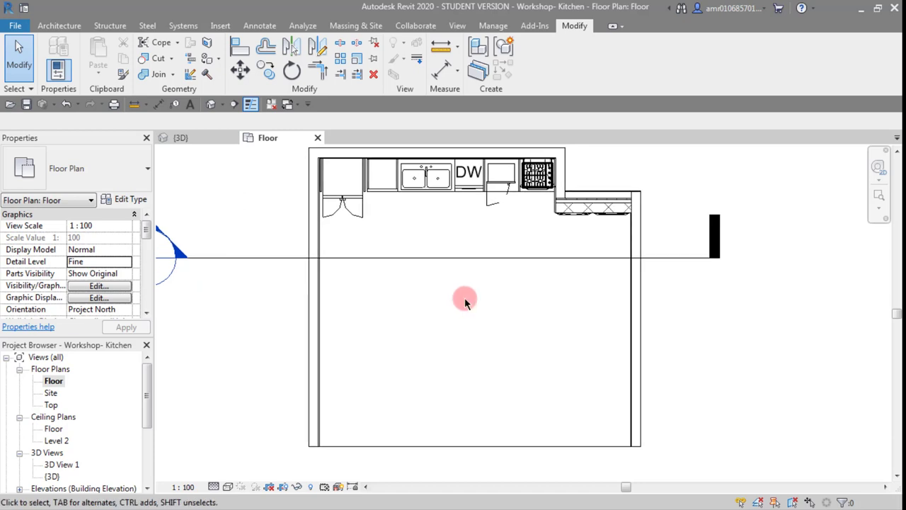
Draw a horizontal reference plane across the kitchen from left to right.
left_click(44, 27)
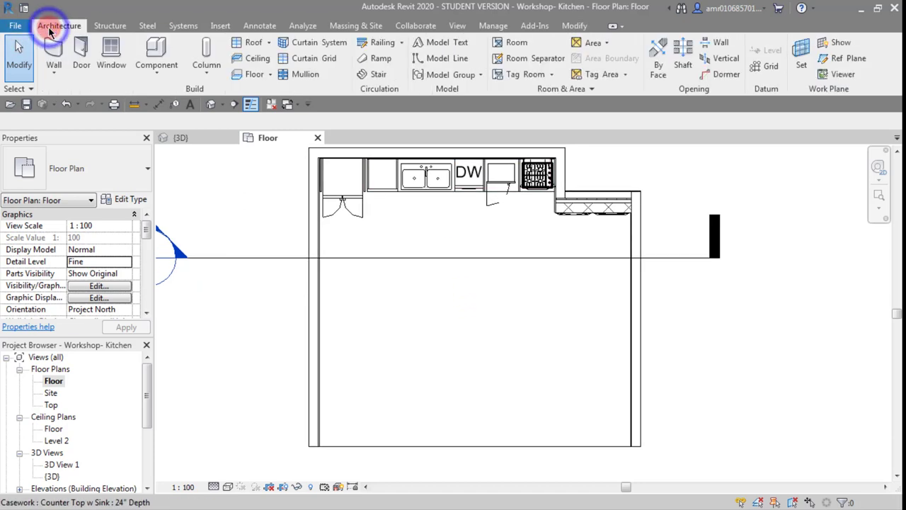
left_click(846, 60)
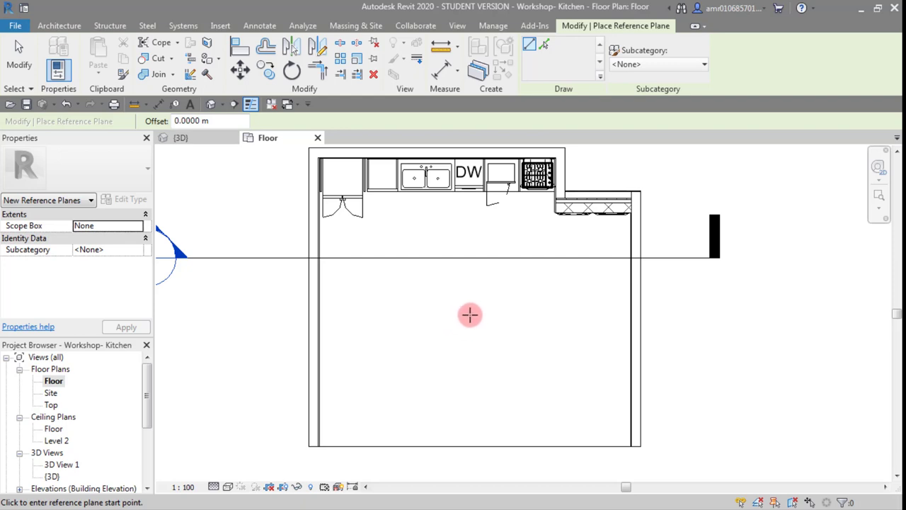
left_click(262, 313)
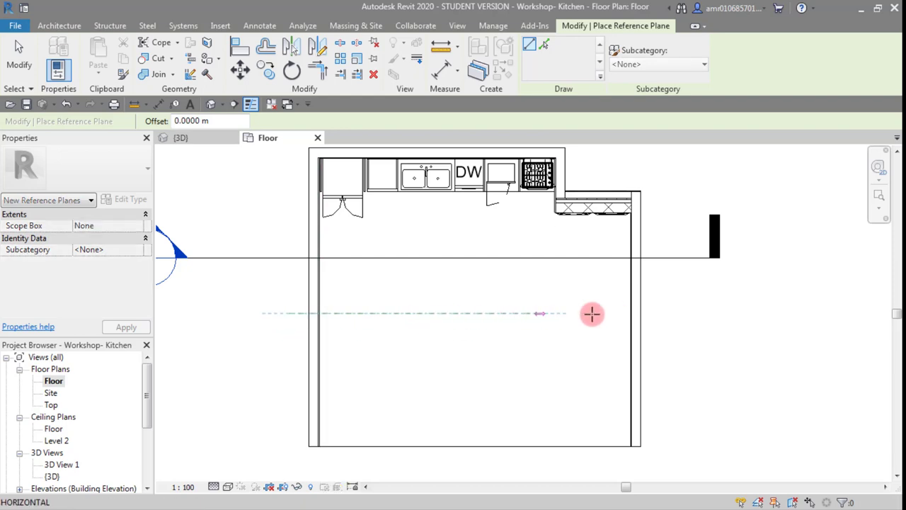
left_click(708, 315)
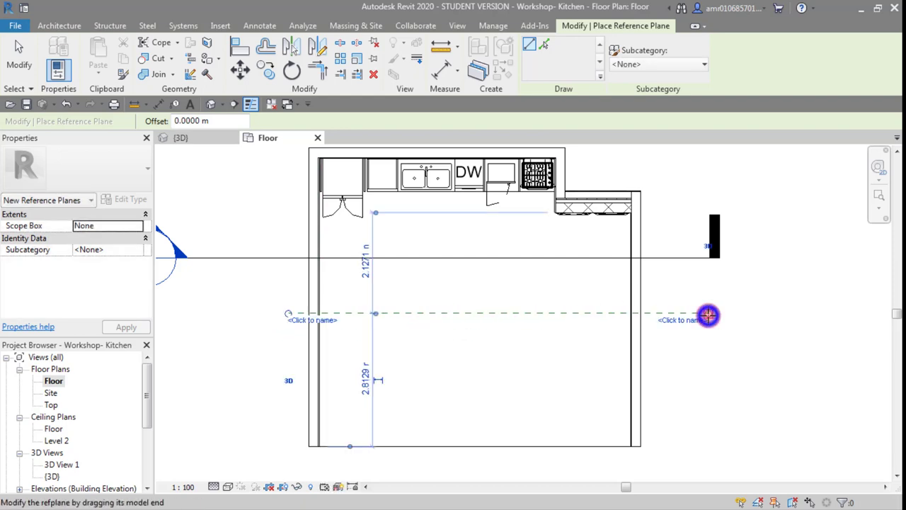
key("Escape")
key("Escape")
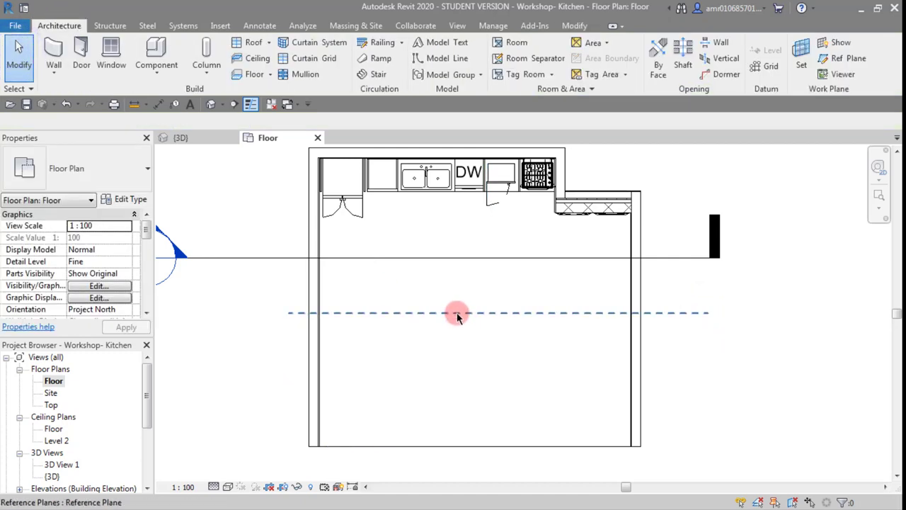
Check the new reference plane, then view it in the {3D} view.
left_click(457, 312)
scroll(460, 328, "up", 2)
scroll(461, 327, "down", 1)
scroll(461, 328, "down", 1)
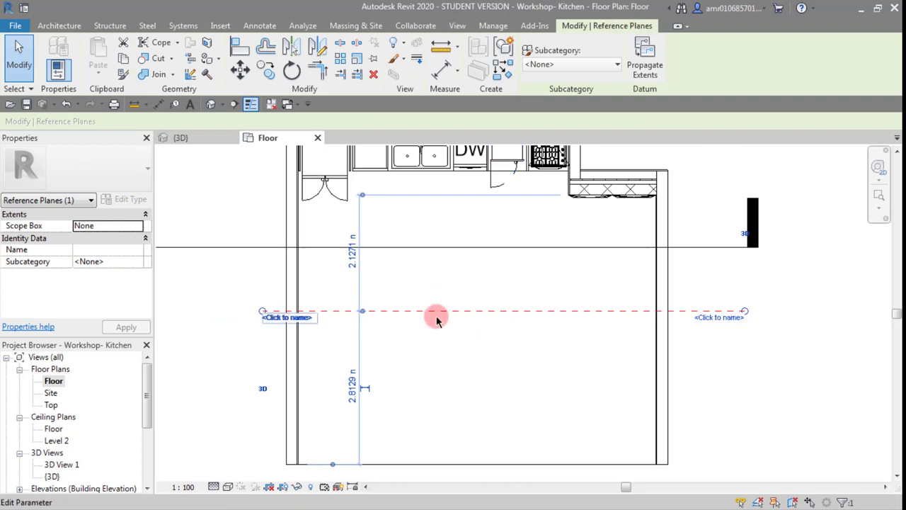
scroll(453, 319, "down", 3)
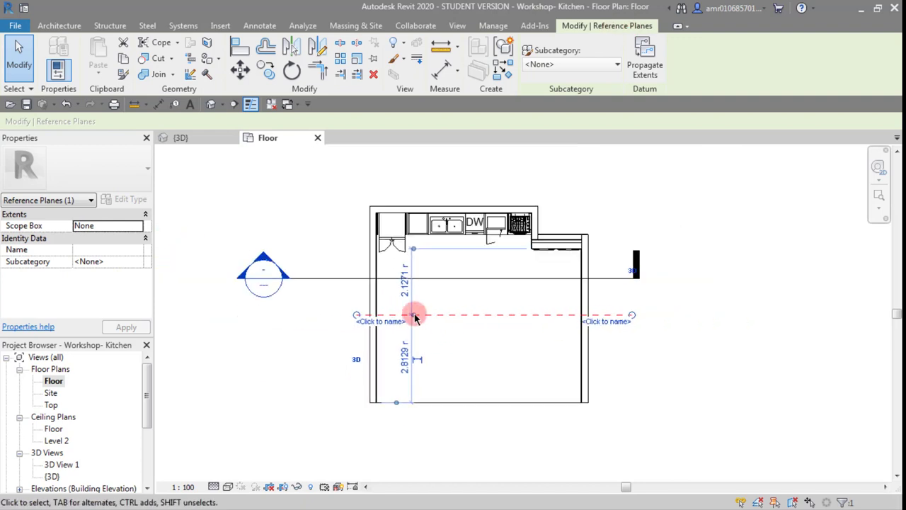
left_click(483, 343)
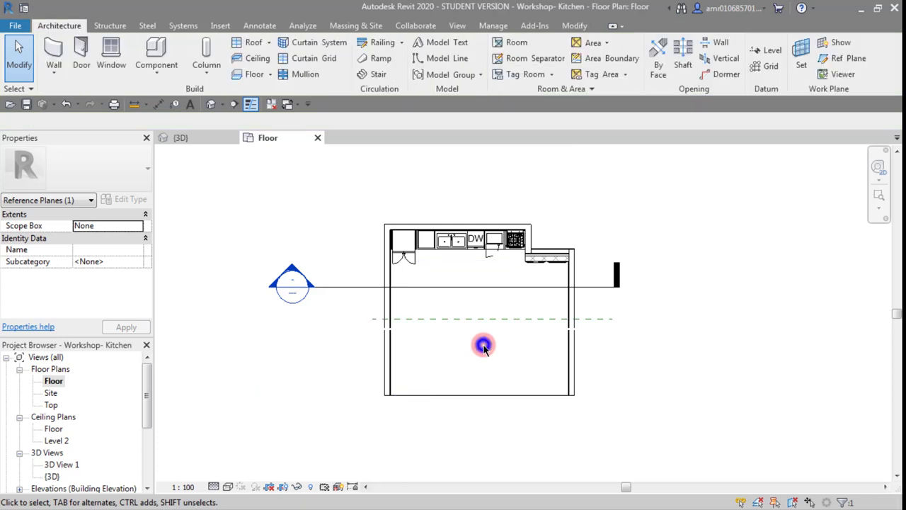
scroll(483, 344, "up", 1)
left_click(175, 138)
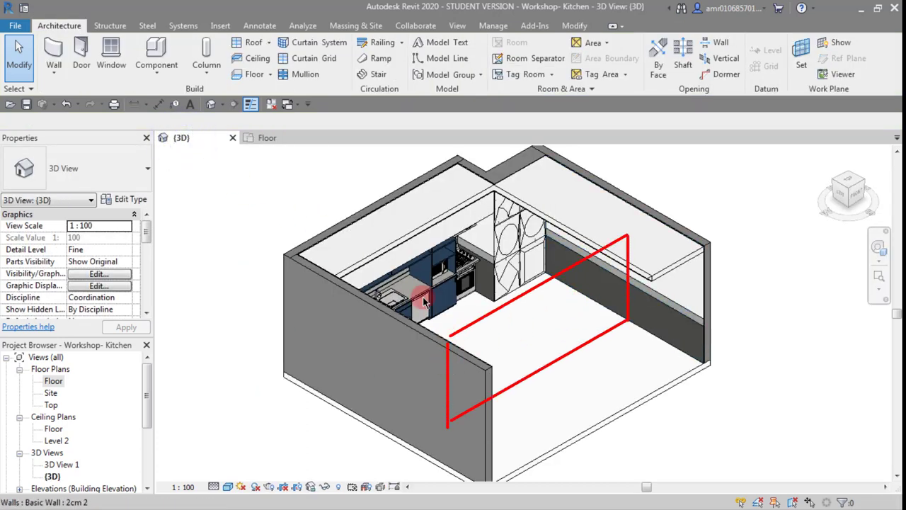
Back in the Floor plan, name the reference plane asd.
scroll(518, 359, "down", 2)
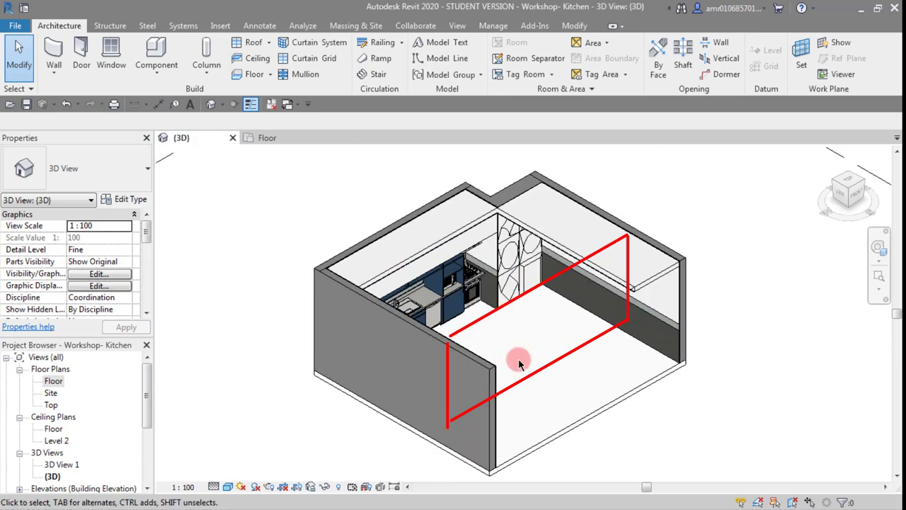
left_click(268, 138)
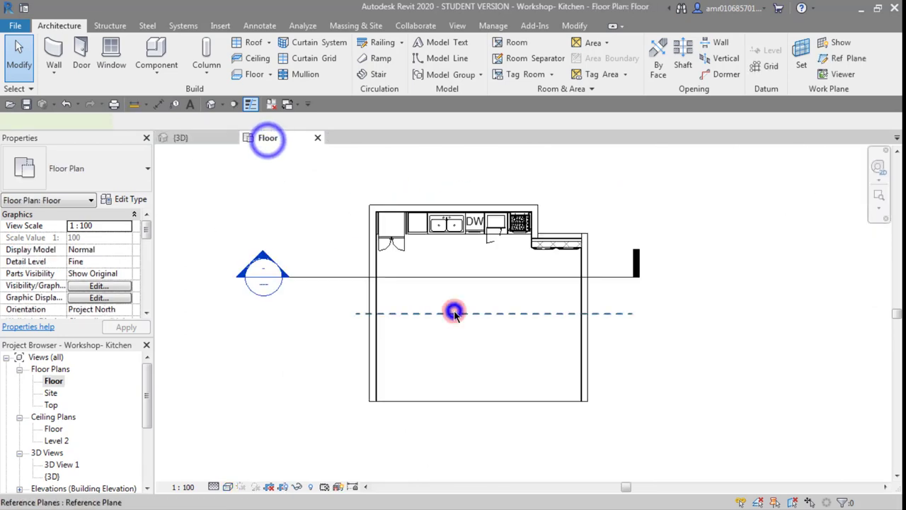
left_click(455, 311)
scroll(396, 326, "up", 3)
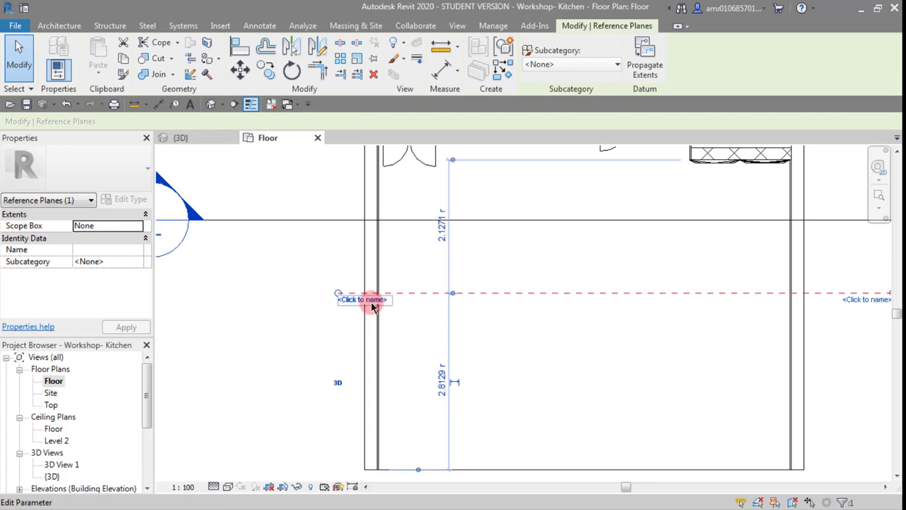
left_click(370, 300)
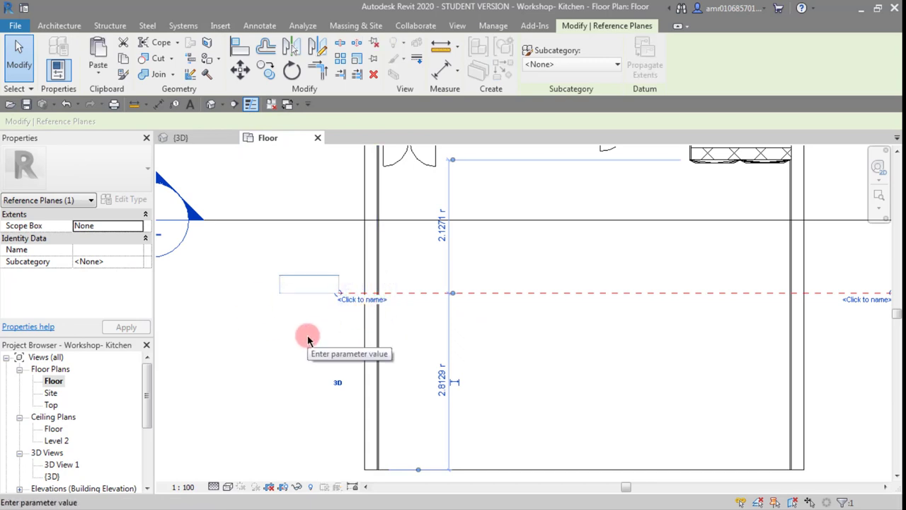
type("asd")
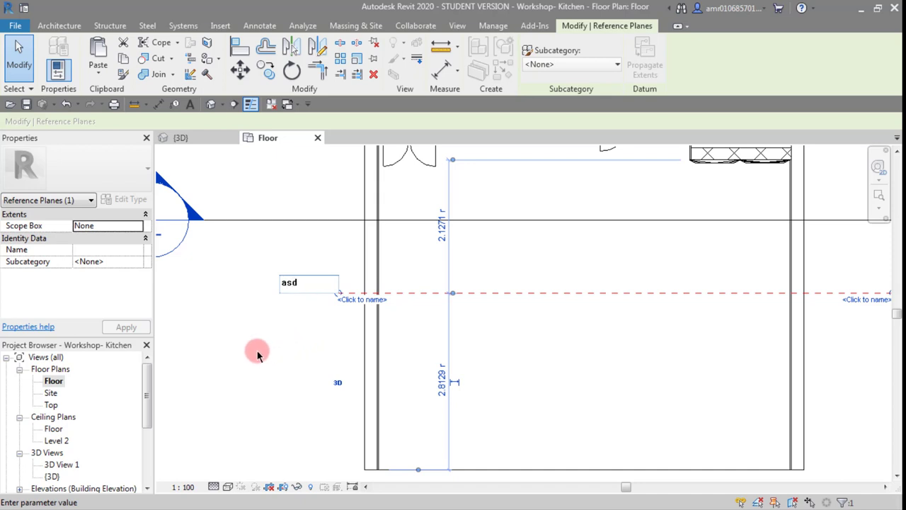
key("Return")
left_click(248, 354)
Reselect the asd reference plane to verify its name, then deselect it.
scroll(248, 354, "down", 1)
left_click(479, 307)
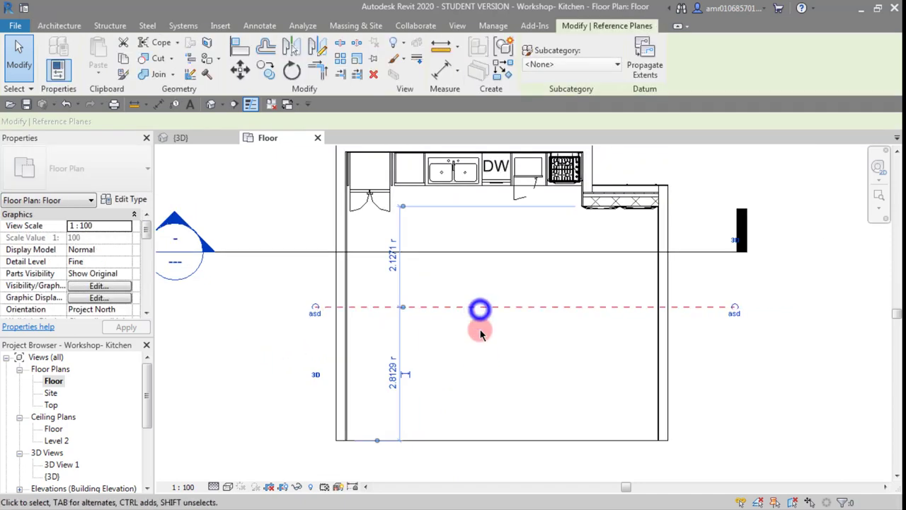
left_click(483, 364)
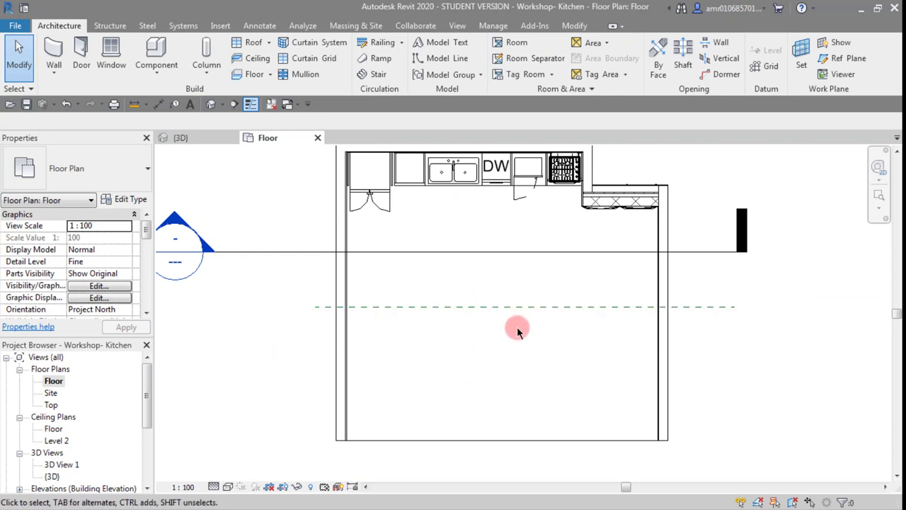
scroll(512, 335, "down", 1)
scroll(512, 335, "down", 1)
scroll(441, 265, "up", 1)
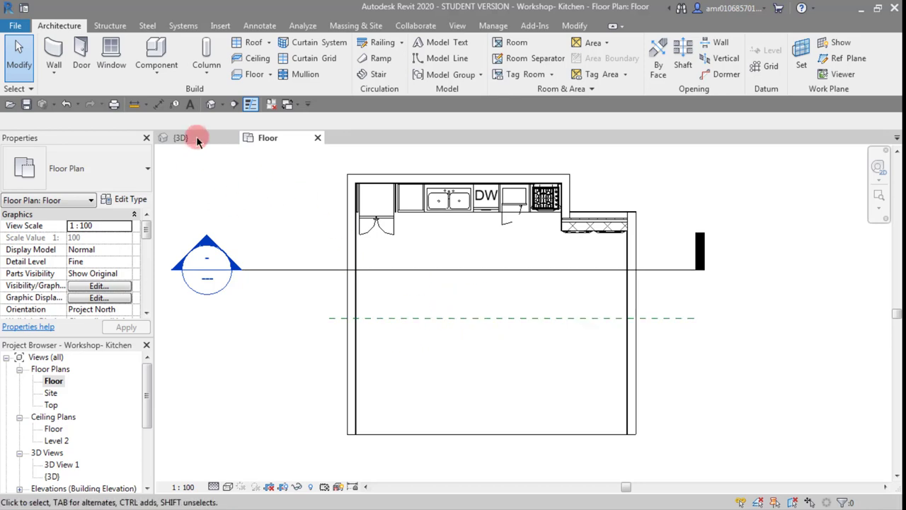
Create a Model In-place family in the Casework category, accepting the default name.
left_click(162, 48)
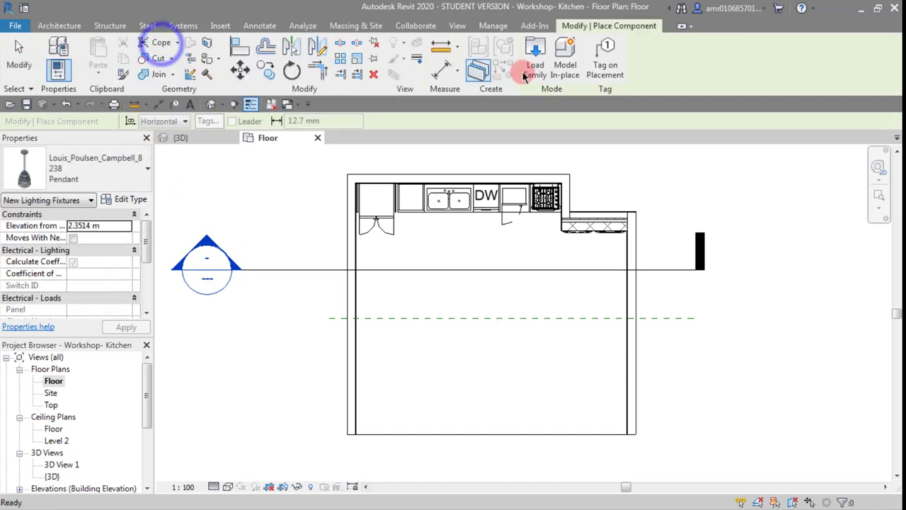
left_click(565, 51)
left_click(189, 182)
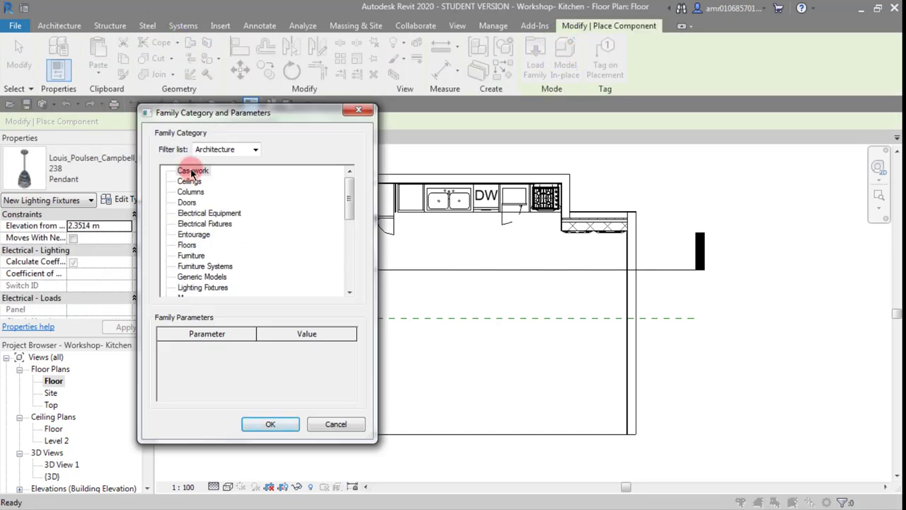
left_click(269, 424)
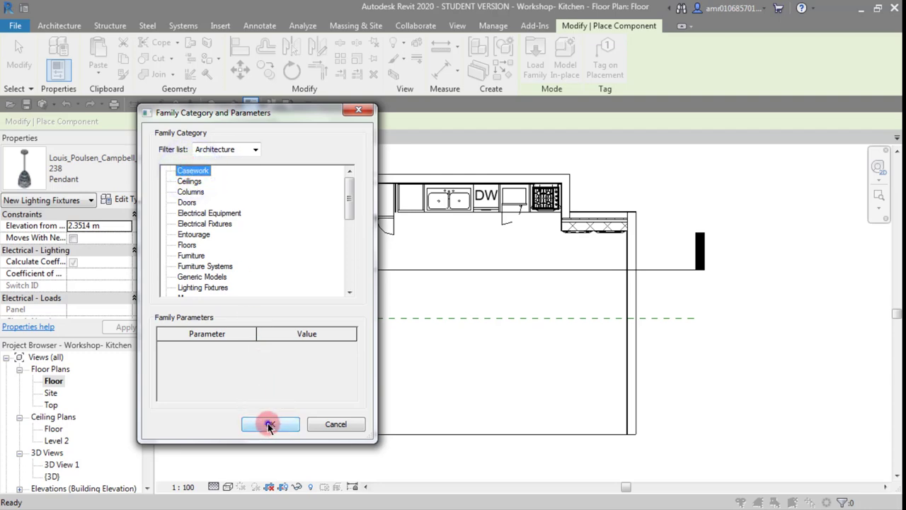
left_click(234, 227)
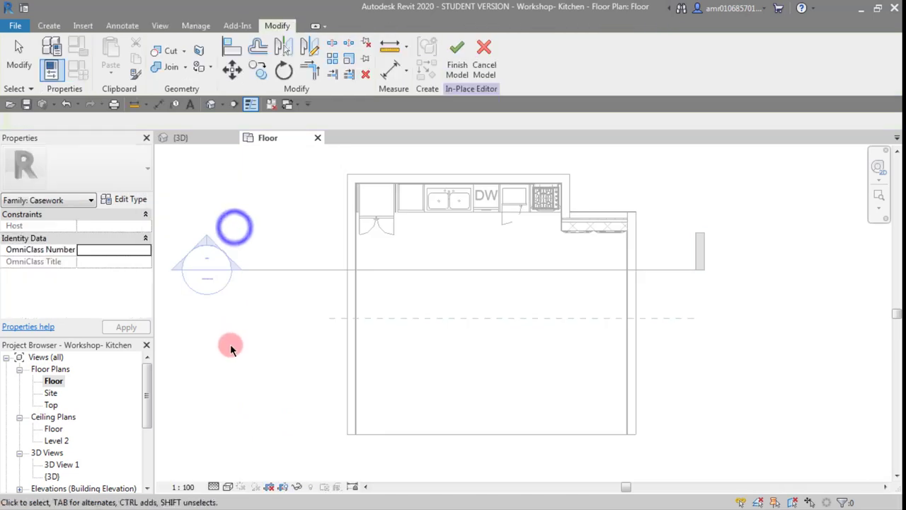
left_click(49, 25)
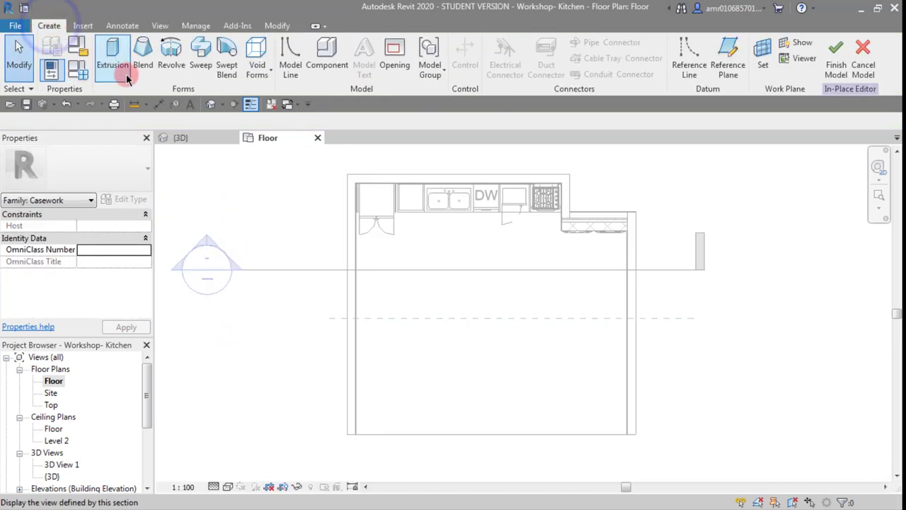
Start a solid revolve and briefly show then hide the current work plane.
left_click(170, 51)
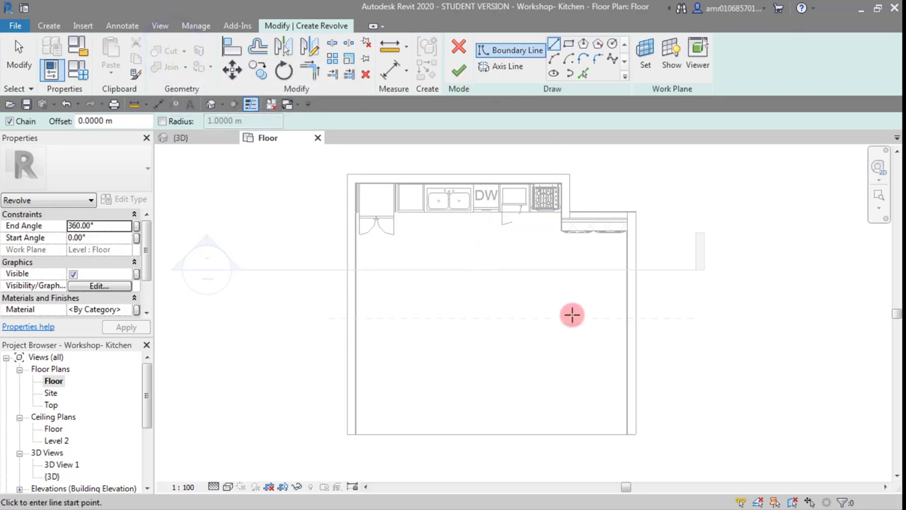
scroll(568, 332, "down", 1)
scroll(570, 326, "down", 1)
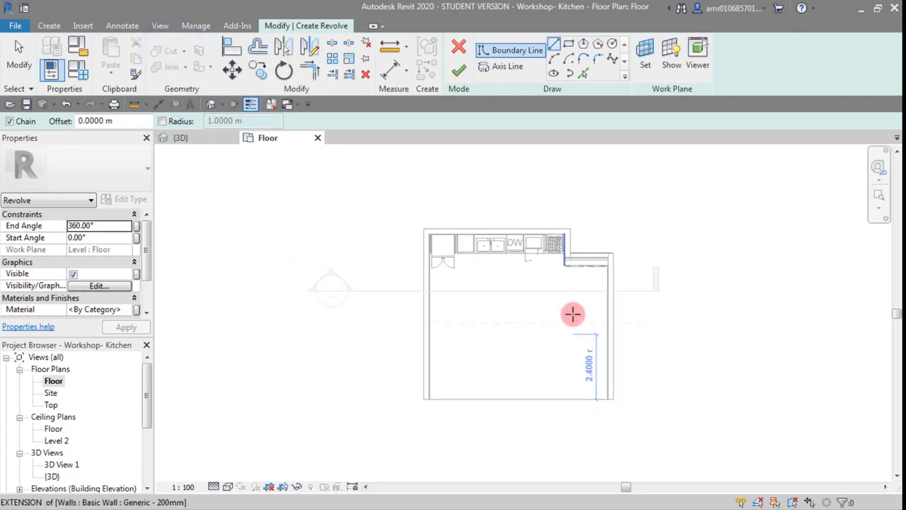
left_click(671, 51)
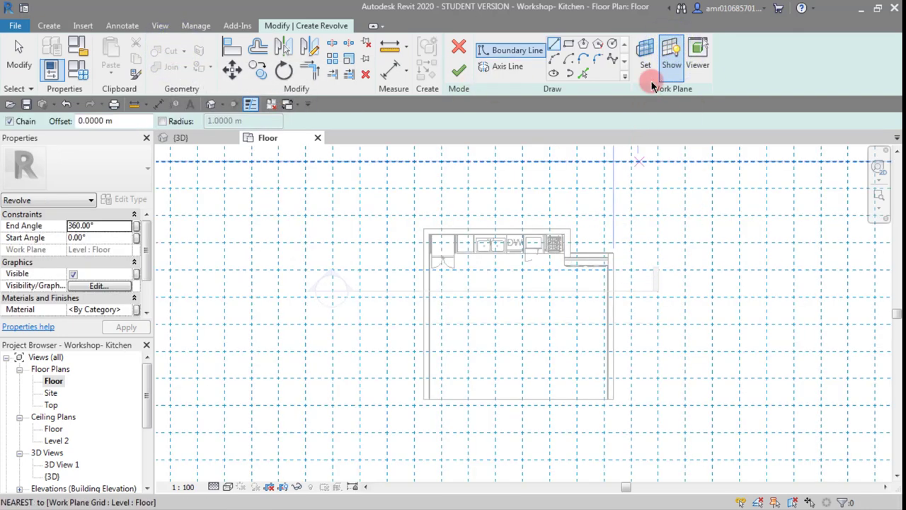
left_click(672, 51)
scroll(638, 281, "up", 1)
scroll(637, 280, "up", 1)
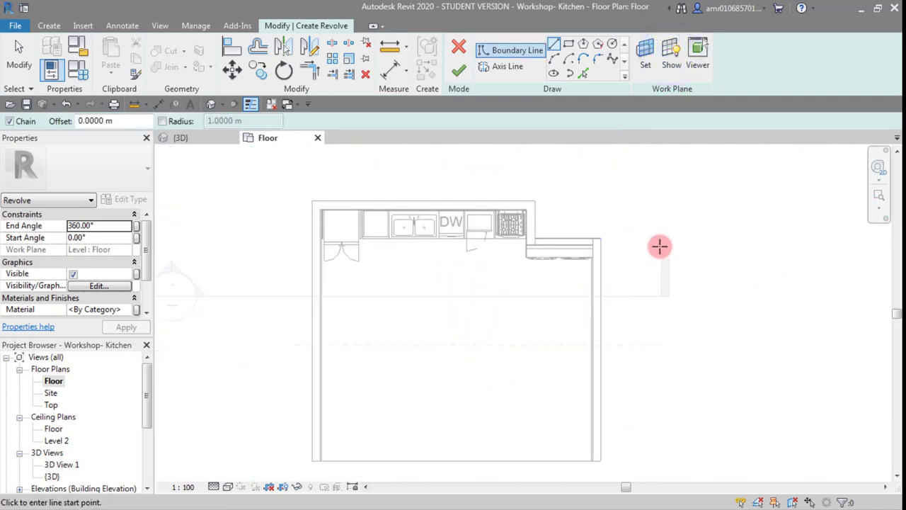
Set the revolve's work plane to Reference Plane : asd.
left_click(645, 51)
mouse_move(636, 165)
left_mouse_down()
mouse_move(451, 165)
mouse_move(422, 176)
left_mouse_up()
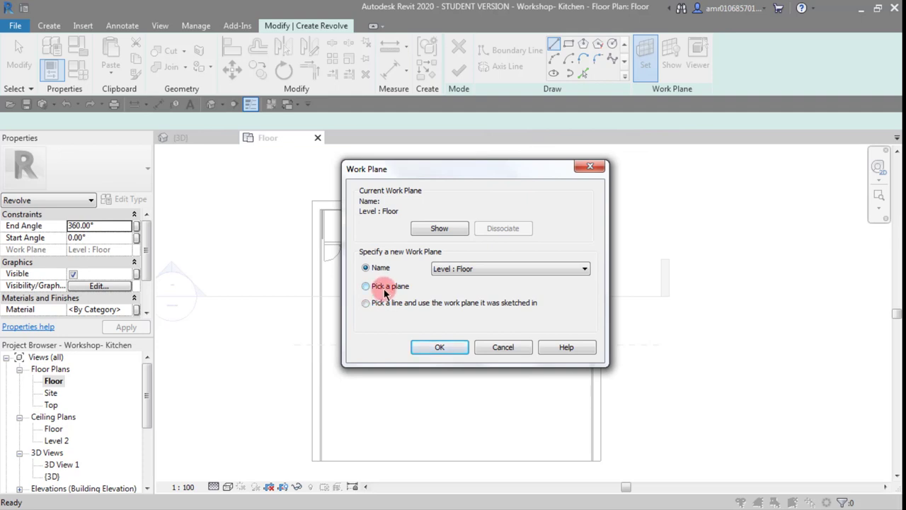
left_click(503, 269)
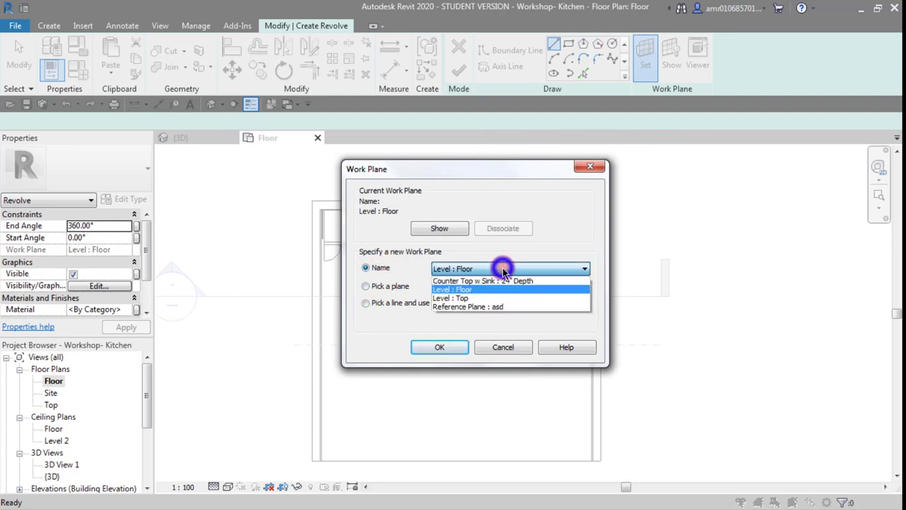
left_click(478, 309)
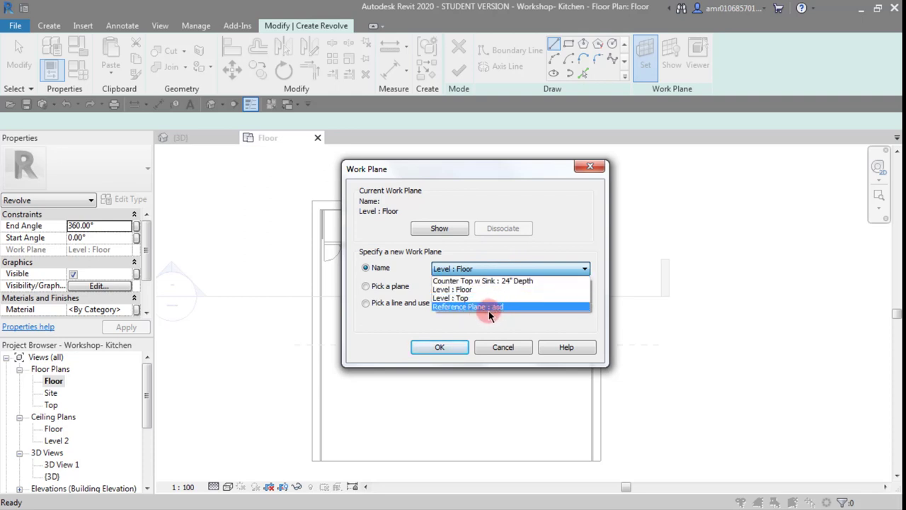
mouse_move(477, 309)
left_mouse_down()
mouse_move(461, 263)
mouse_move(459, 312)
left_mouse_up()
left_click(465, 308)
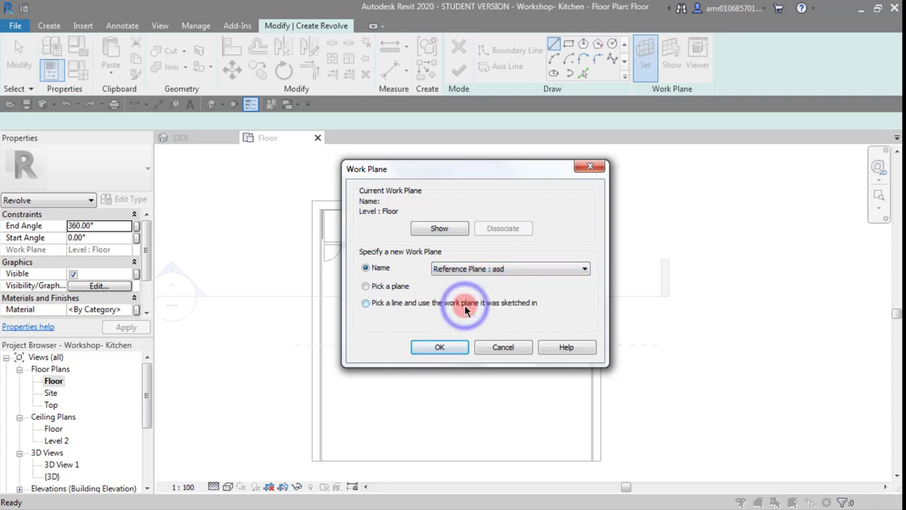
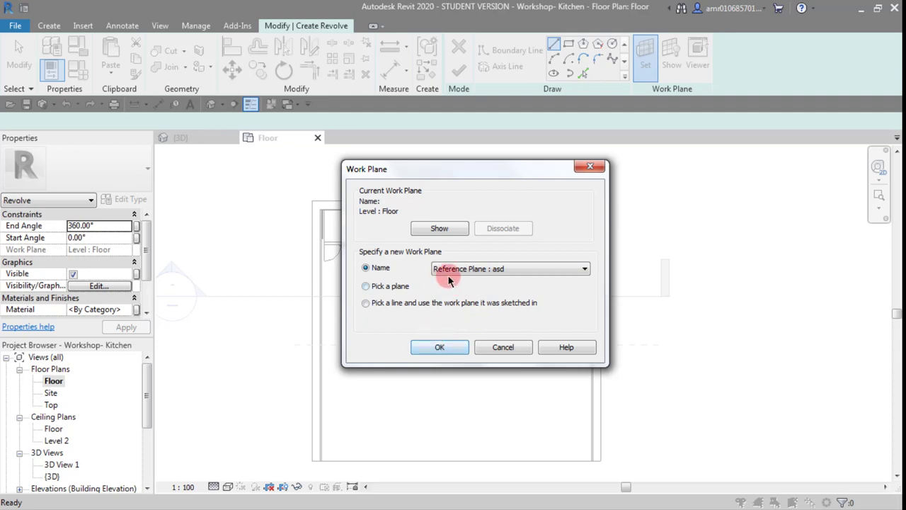
Accept reference plane asd as the work plane and pick Section: Section 1 to sketch in.
left_click(445, 346)
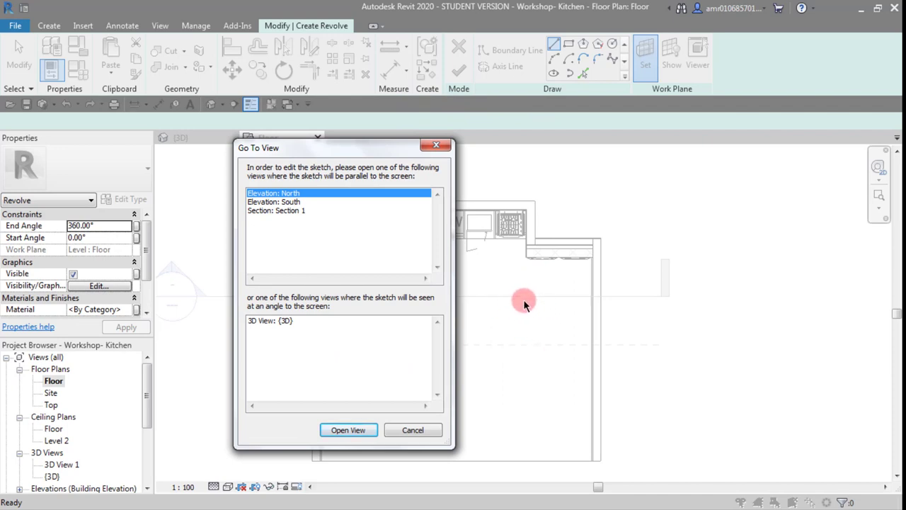
left_click_drag(394, 147, 237, 146)
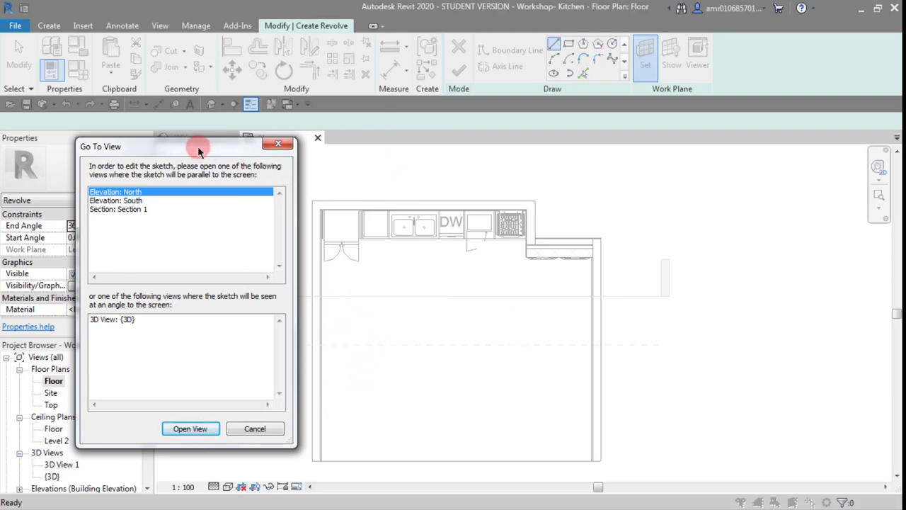
left_click_drag(198, 146, 438, 146)
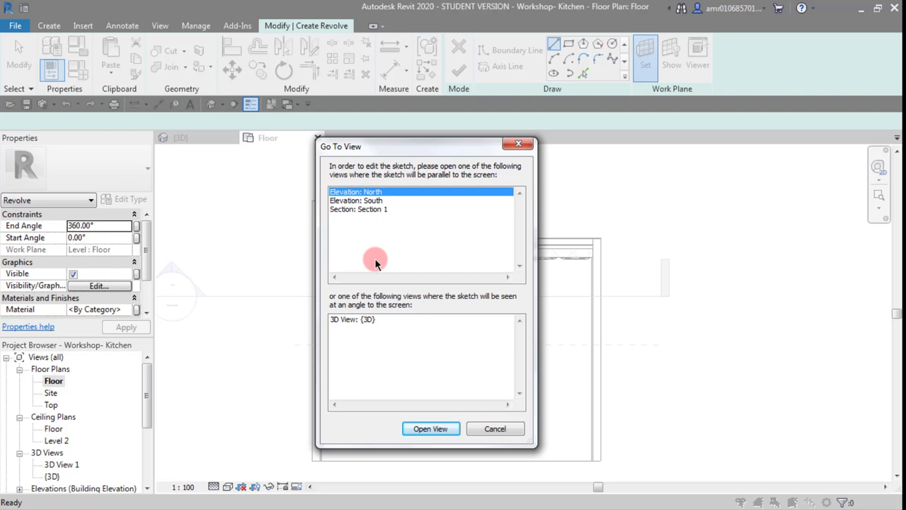
left_click(365, 209)
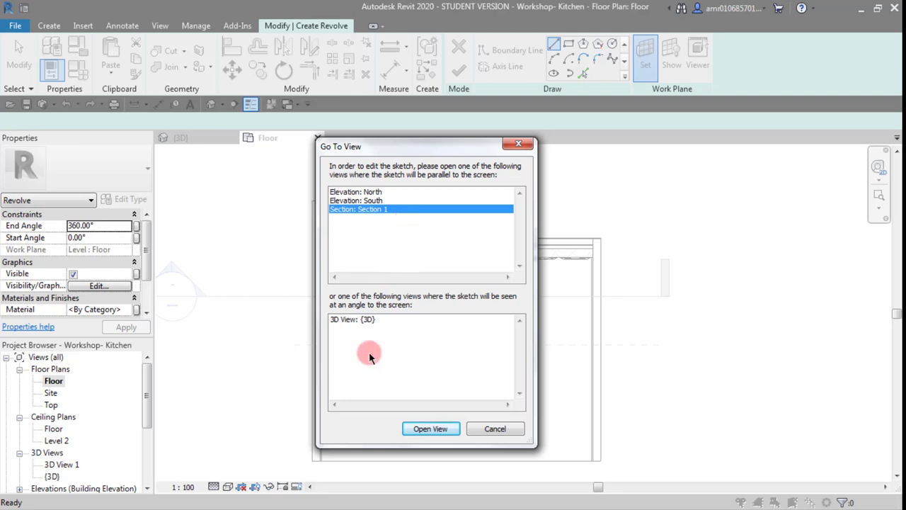
left_click(356, 212)
Open Section 1 and sketch a vertical 1.68 m axis line up from the dishwasher base.
left_click(435, 430)
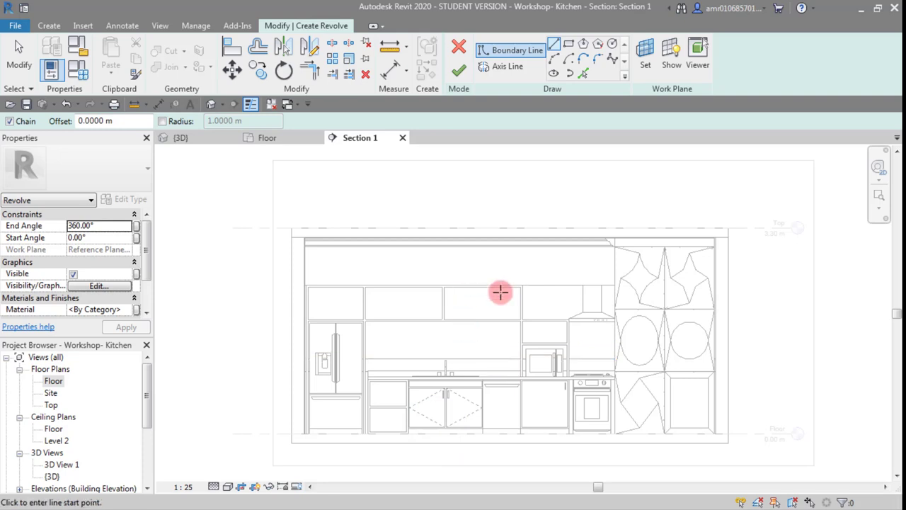
middle_click_drag(504, 340, 476, 305)
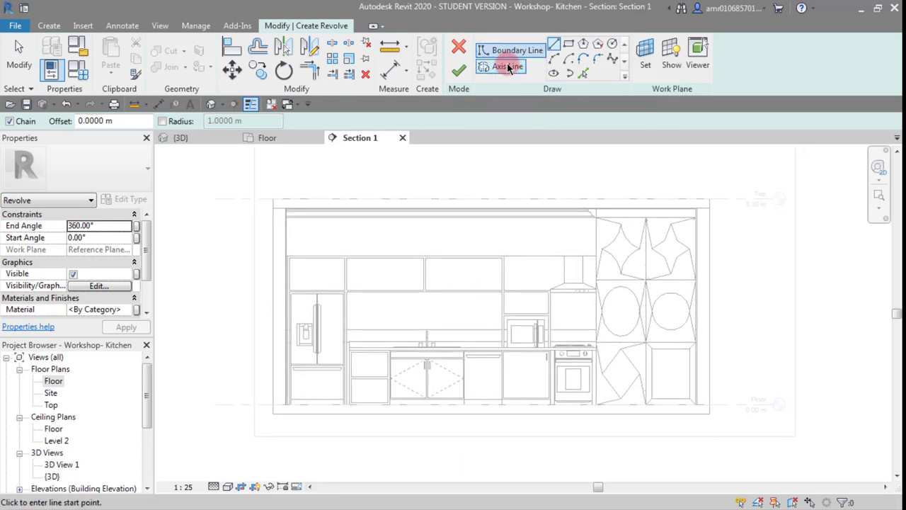
left_click(509, 68)
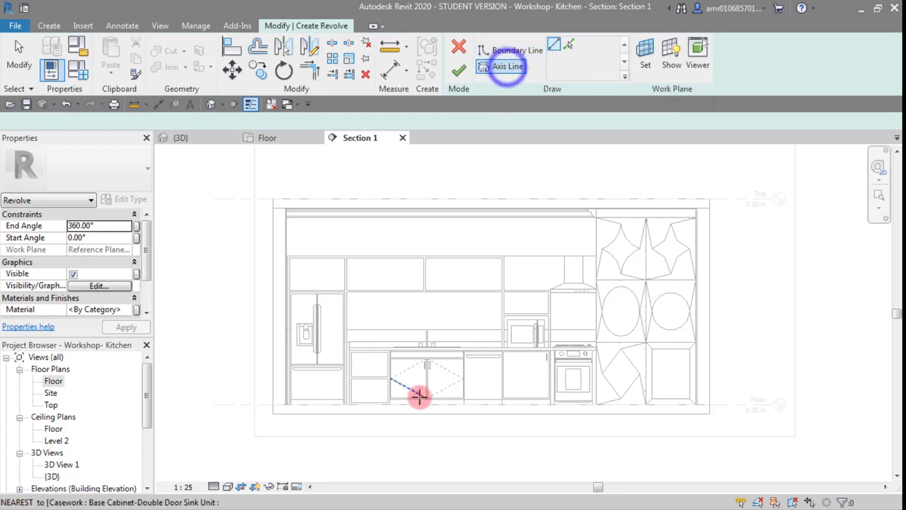
scroll(451, 440, "up", 2)
scroll(451, 441, "down", 2)
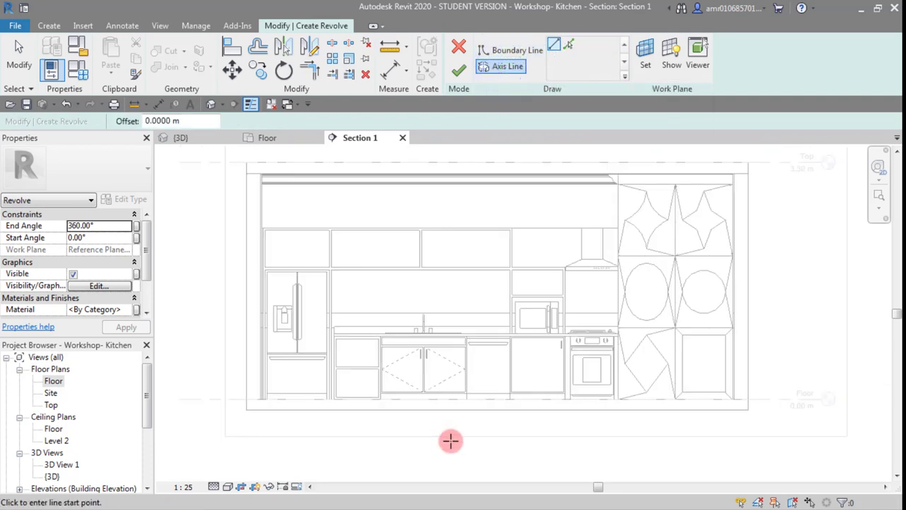
scroll(458, 439, "up", 1)
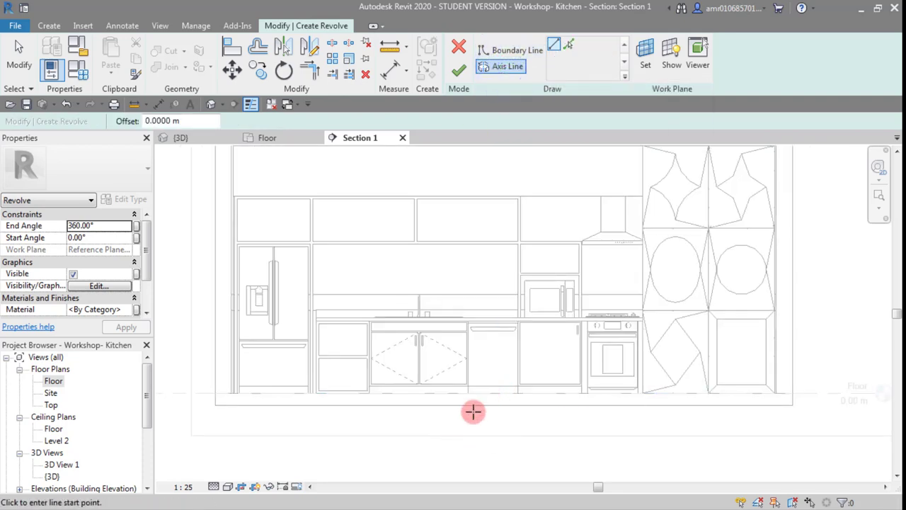
scroll(473, 411, "up", 2)
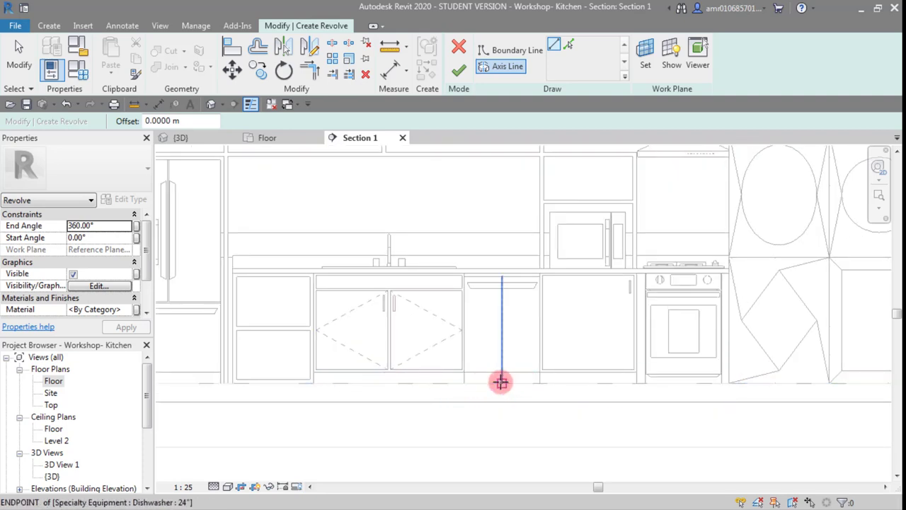
left_click(501, 382)
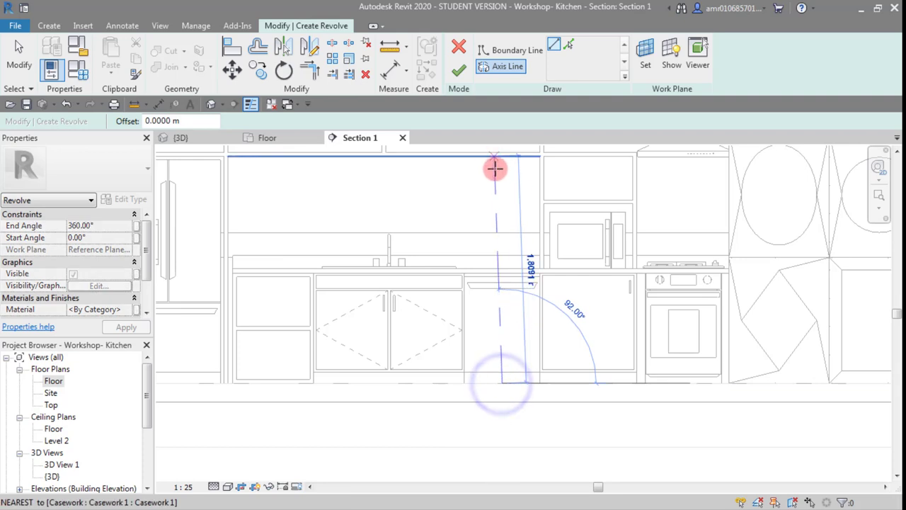
middle_click_drag(496, 177, 515, 233)
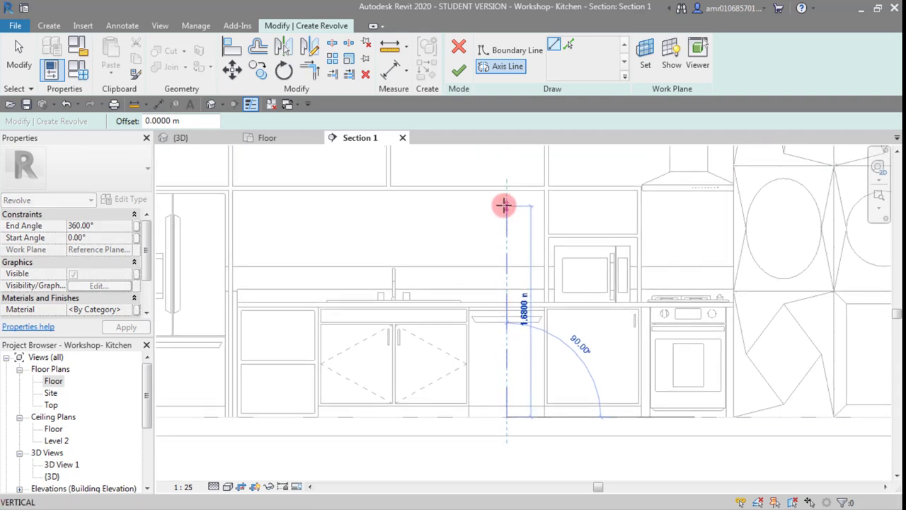
left_click(504, 205)
scroll(539, 351, "down", 2)
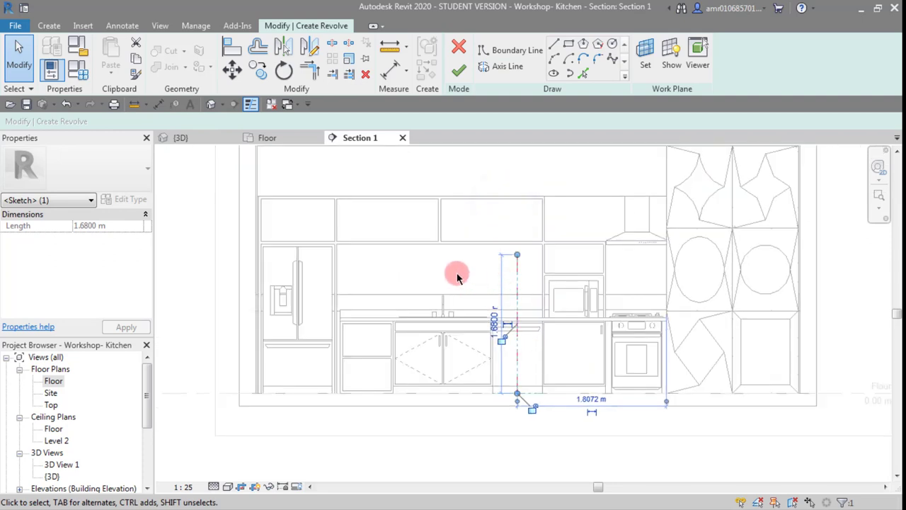
Draw the profile's top boundary line along the countertop edge.
left_click(508, 51)
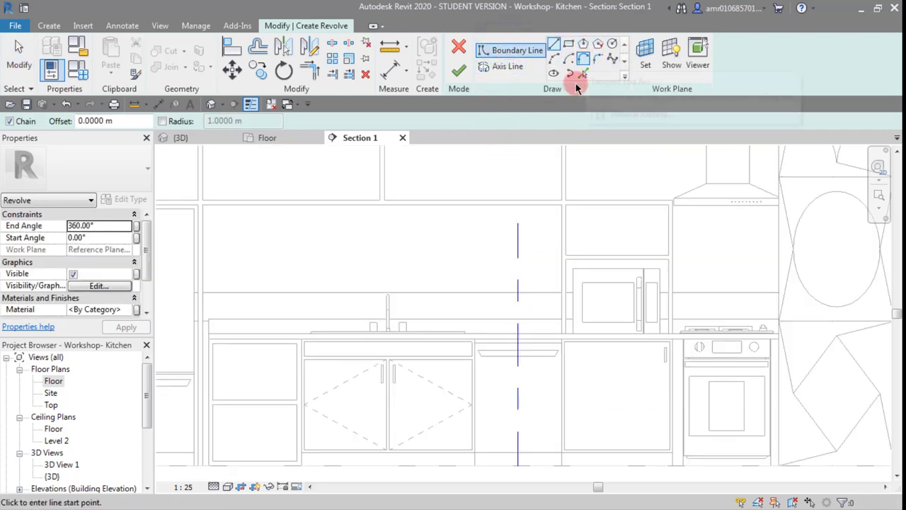
left_click(584, 73)
middle_click_drag(532, 246, 459, 223)
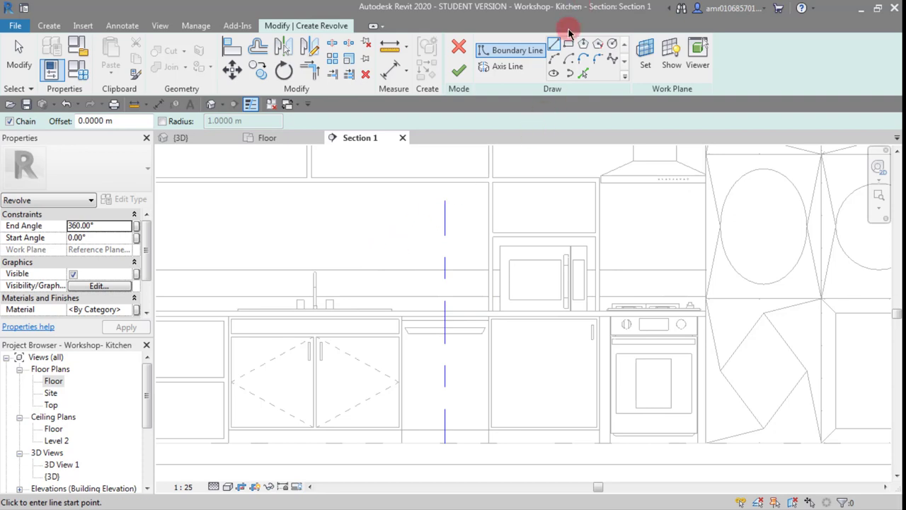
left_click(553, 43)
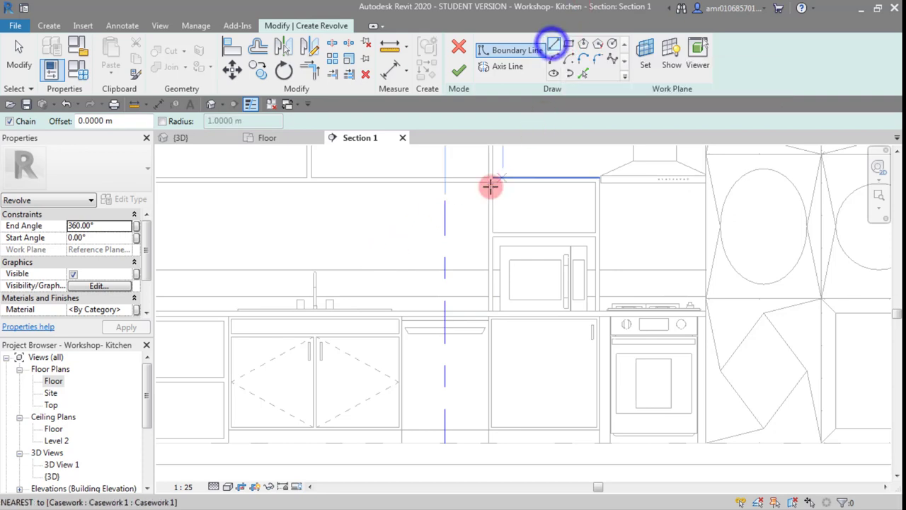
scroll(449, 394, "up", 1)
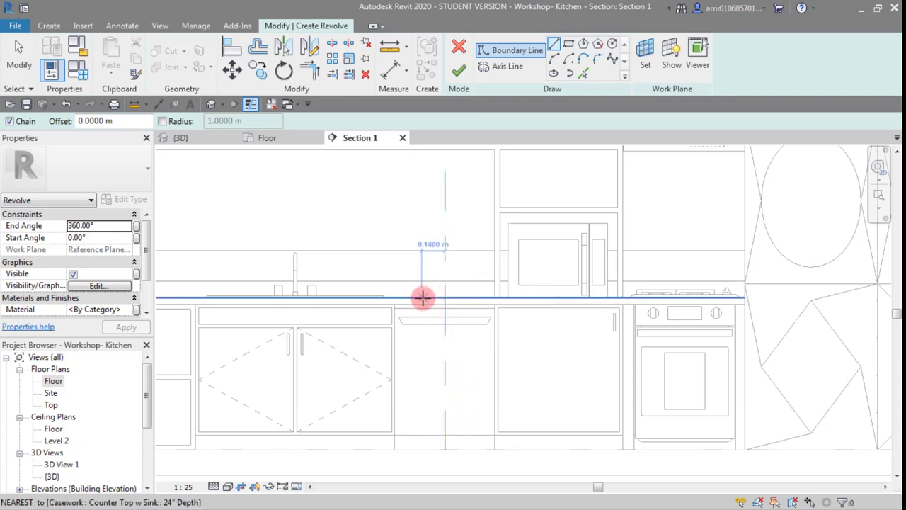
left_click(445, 298)
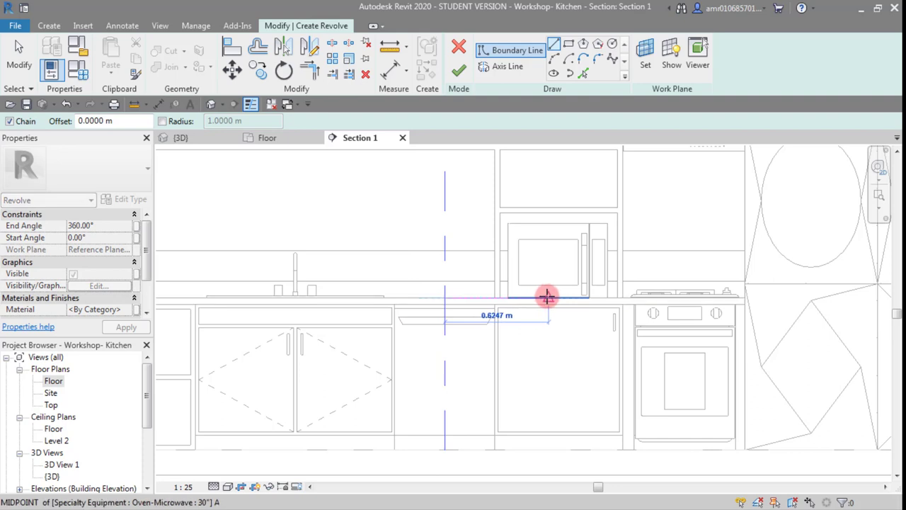
left_click(547, 298)
scroll(545, 298, "up", 2)
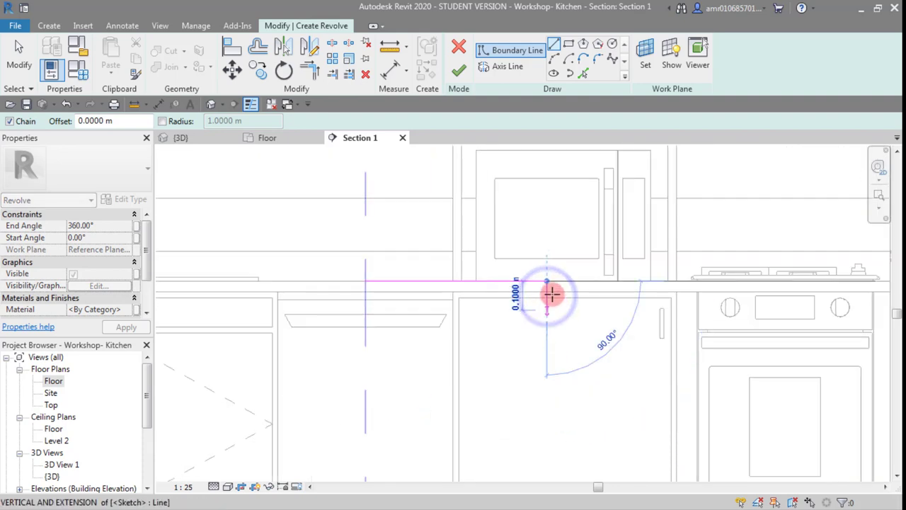
Continue the boundary down the slanted, curved side to the floor, across to the axis, and close it.
left_click(379, 292)
middle_click_drag(461, 359, 461, 257)
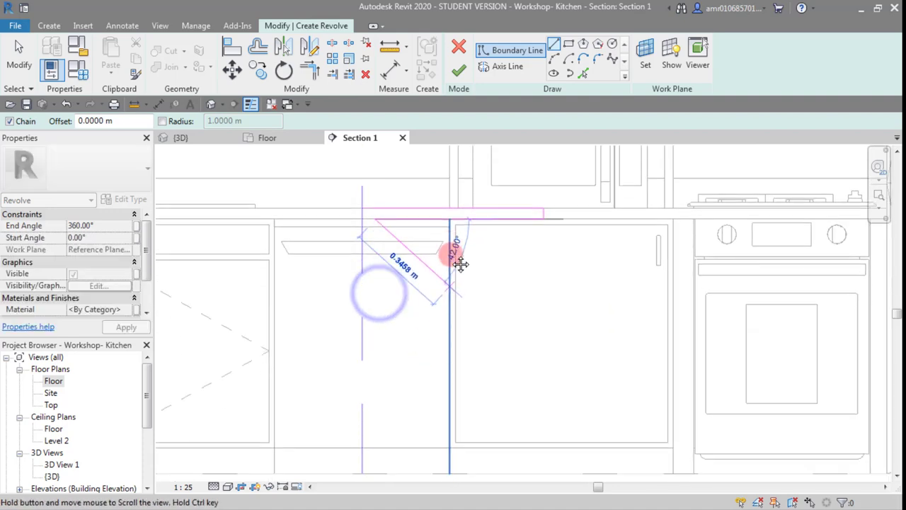
left_click(406, 344)
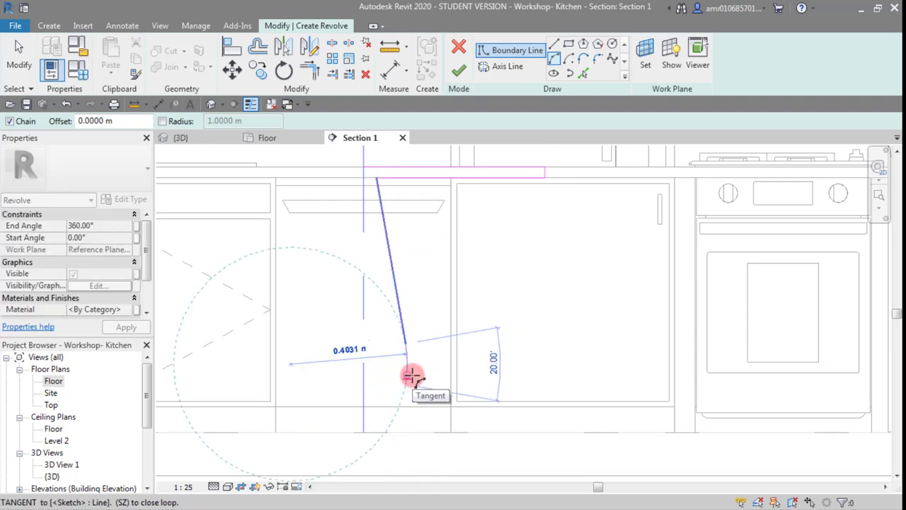
scroll(385, 419, "up", 2)
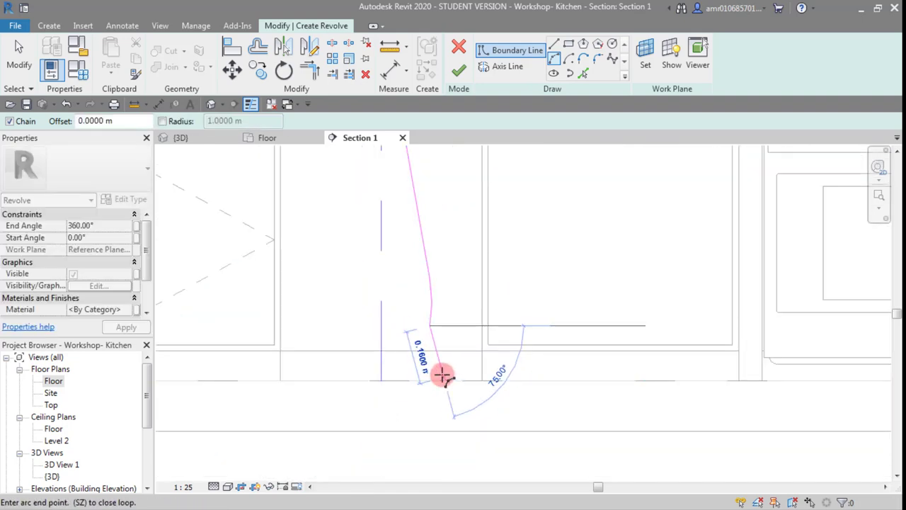
scroll(421, 363, "up", 1)
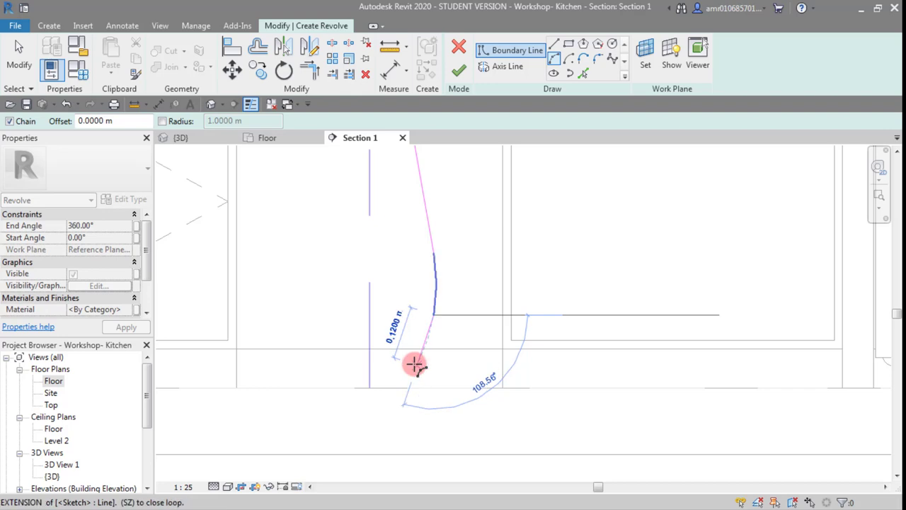
left_click(415, 365)
left_click(415, 387)
scroll(415, 388, "up", 1)
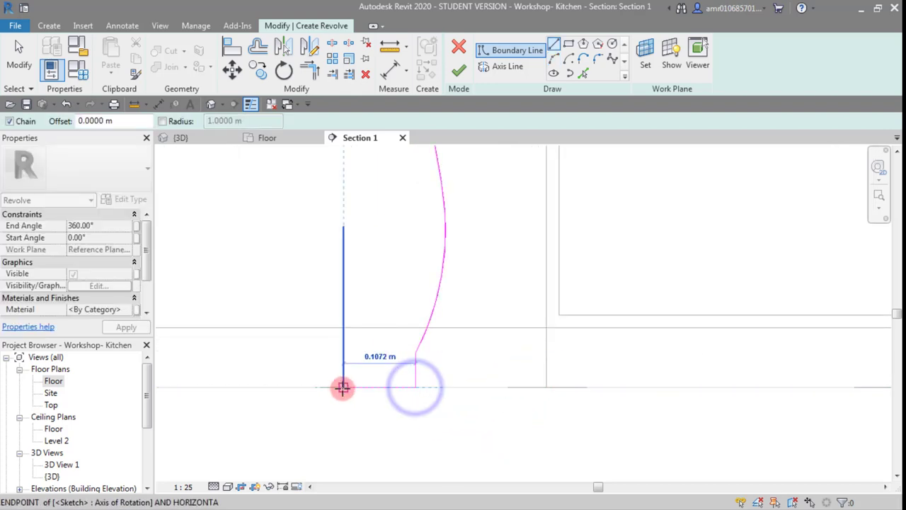
left_click(343, 387)
scroll(372, 285, "down", 3)
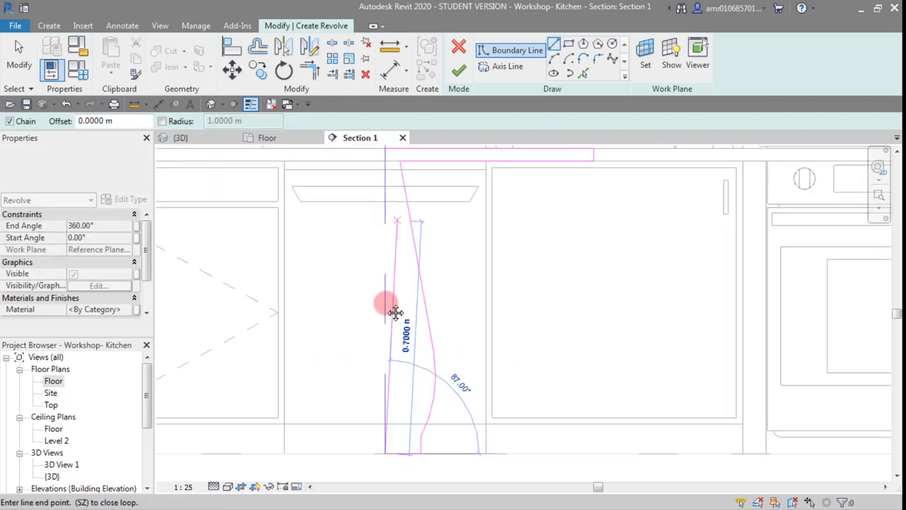
scroll(373, 259, "up", 2)
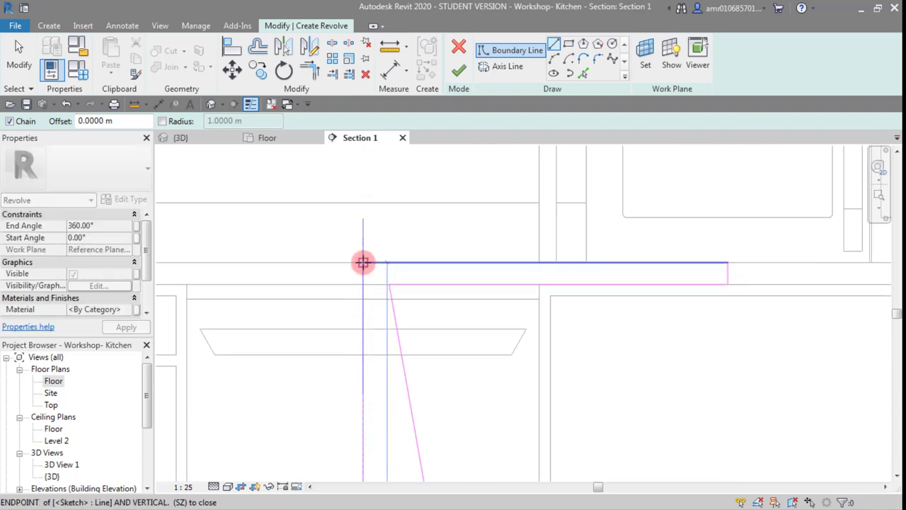
left_click(363, 263)
scroll(458, 290, "down", 2)
Finish drawing boundary lines and pan to show the cabinets around the profile.
key("Escape")
key("Escape")
scroll(489, 329, "down", 2)
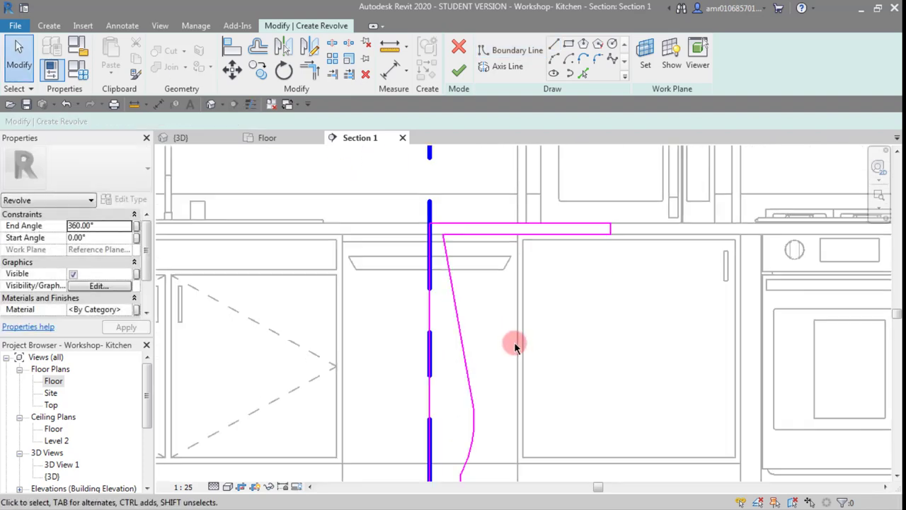
mouse_move(514, 341)
middle_mouse_down()
mouse_move(543, 351)
mouse_move(468, 192)
middle_mouse_up()
scroll(522, 297, "up", 1)
scroll(512, 344, "down", 1)
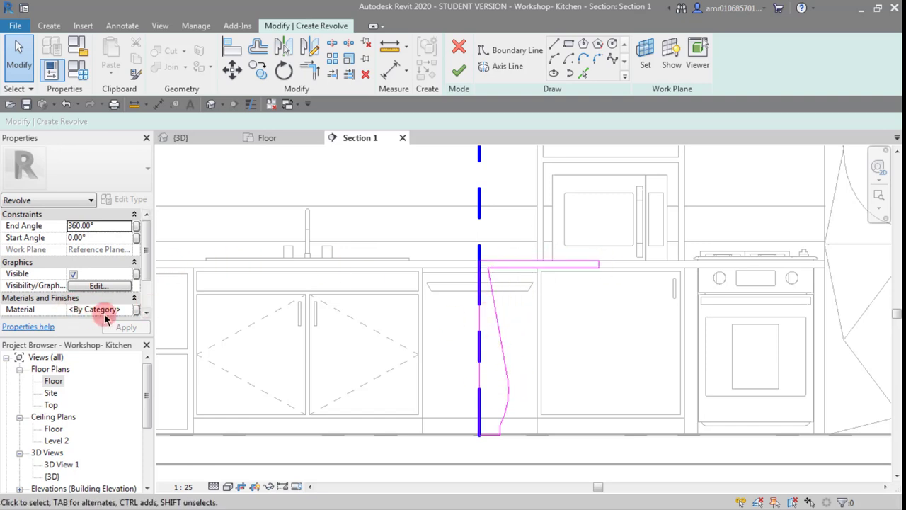
Set the revolve material to Oak Flooring with Use Render Appearance enabled.
left_click(129, 312)
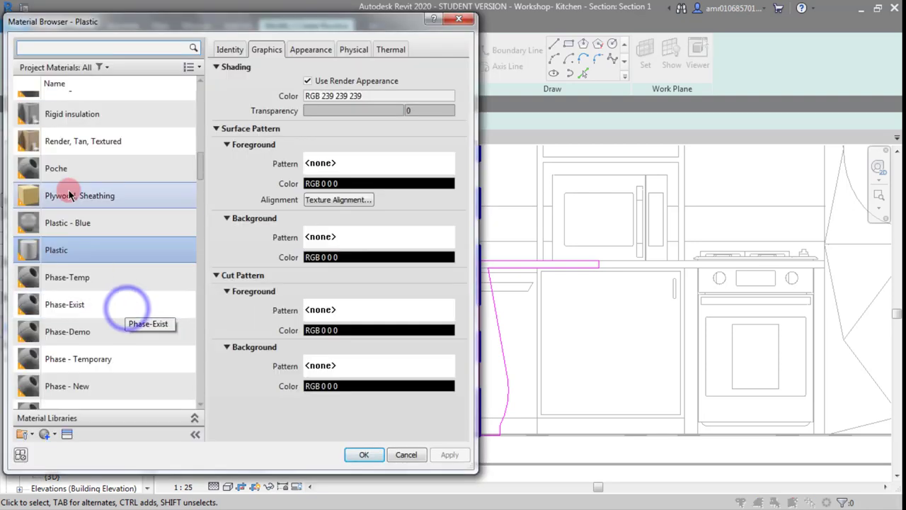
scroll(66, 172, "down", 3)
left_click(69, 316)
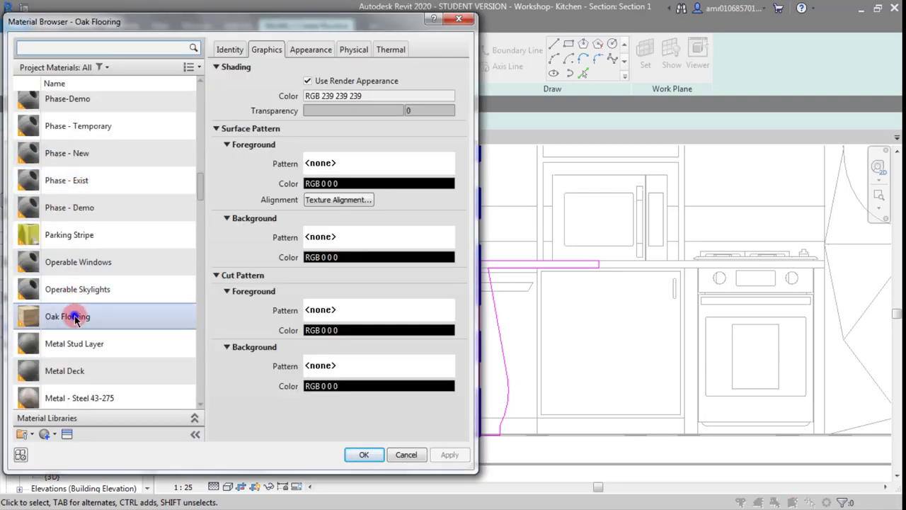
left_click(308, 81)
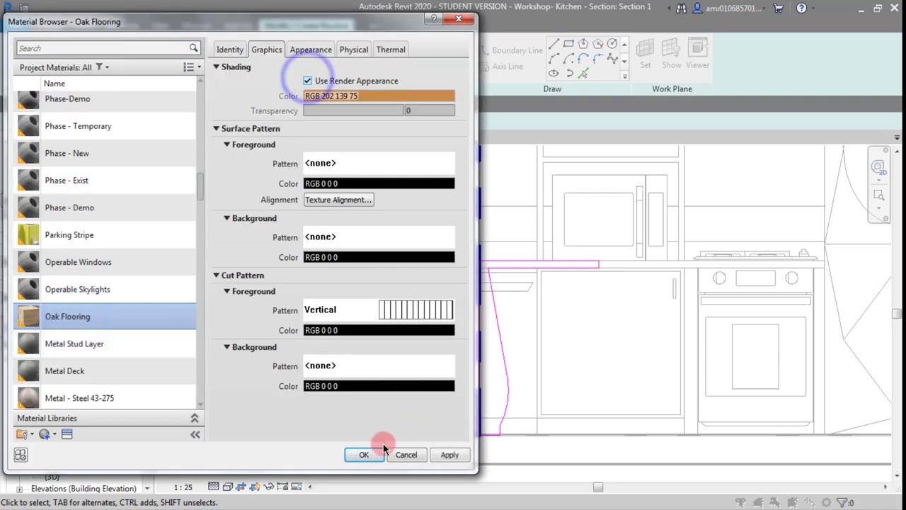
left_click(367, 453)
scroll(574, 360, "down", 2)
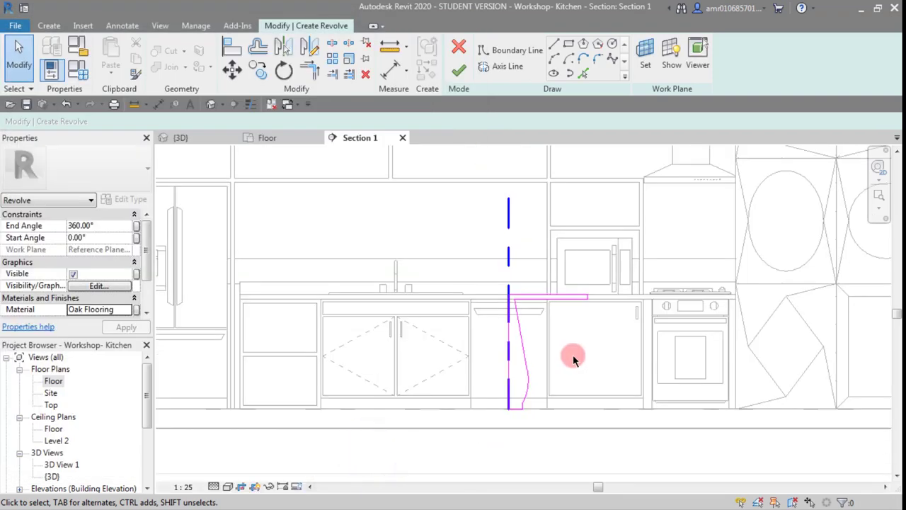
Switch to the {3D} view with thin lines and centre the sketch.
left_click(177, 139)
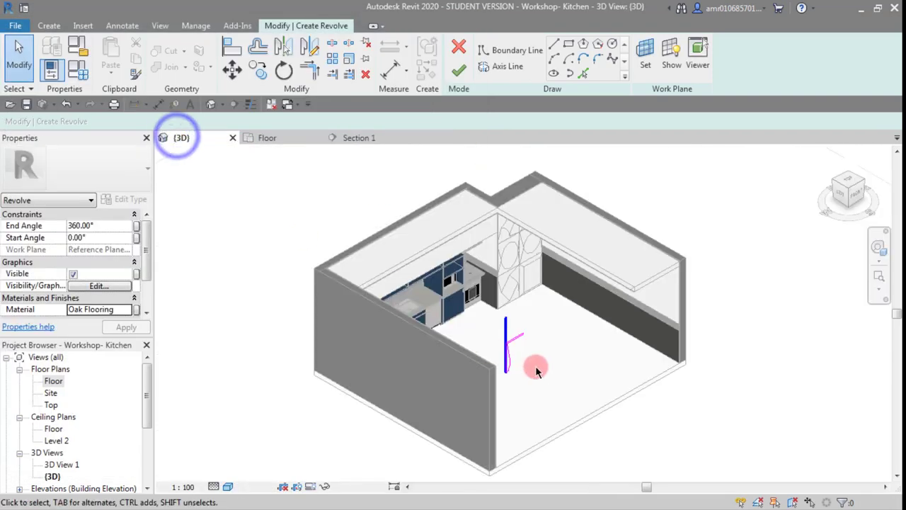
scroll(503, 349, "up", 3)
scroll(500, 347, "up", 2)
scroll(548, 391, "down", 1)
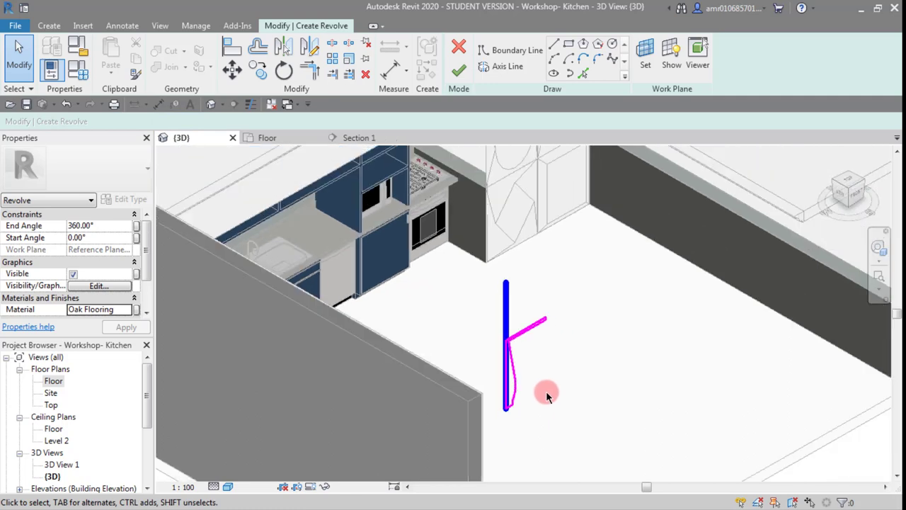
left_click(250, 105)
scroll(531, 418, "up", 1)
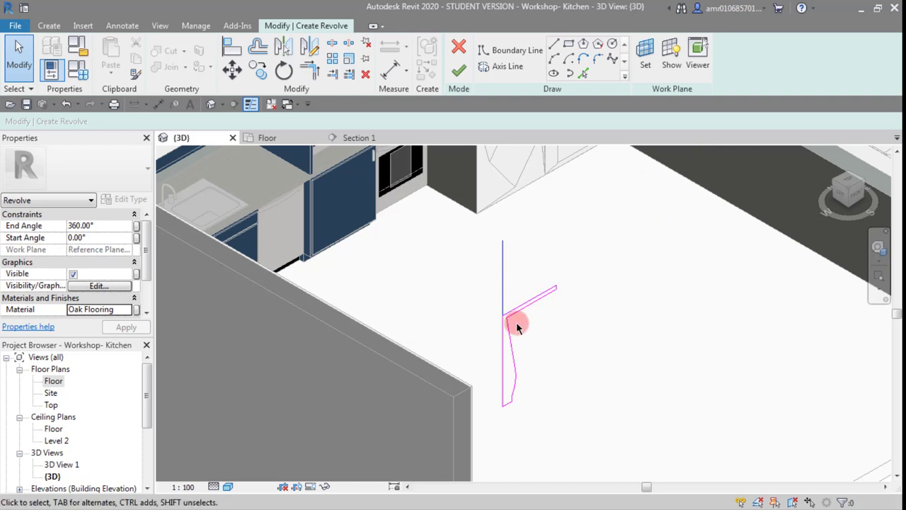
scroll(516, 325, "up", 2)
scroll(562, 306, "down", 2)
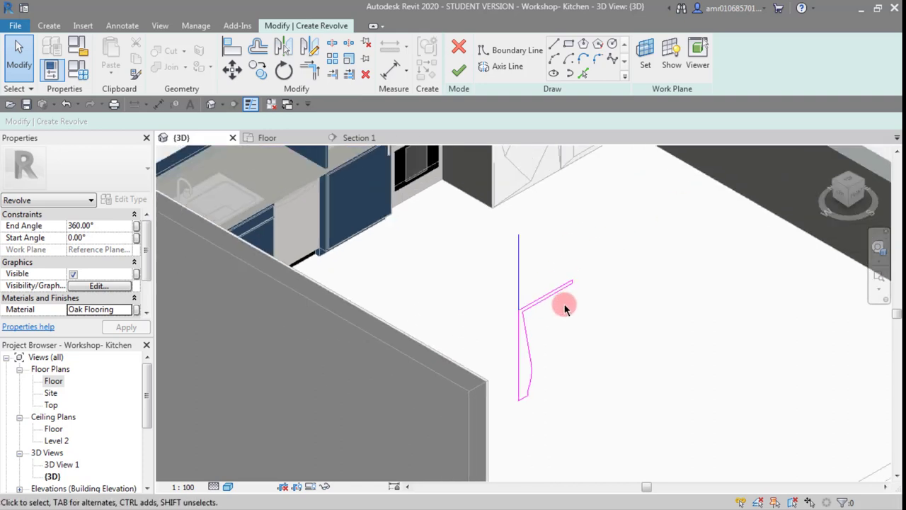
middle_click_drag(554, 326, 585, 300)
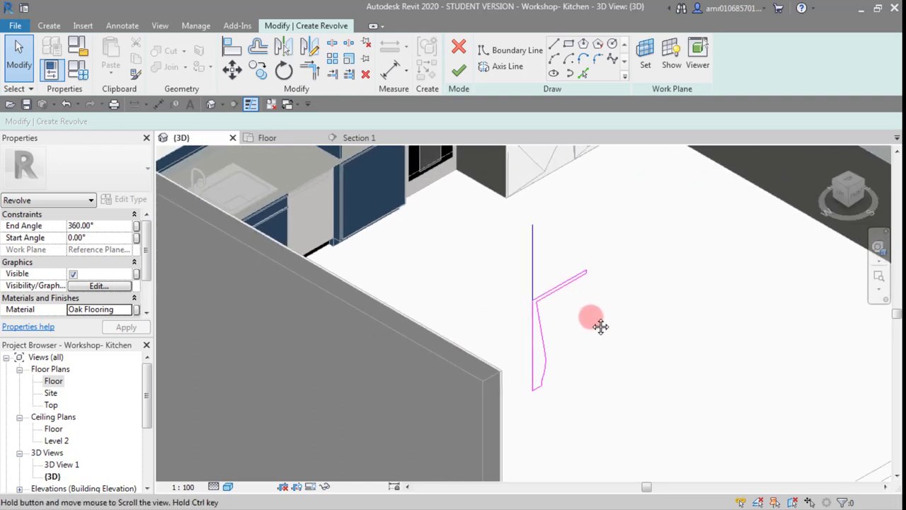
Finish the revolve, test a -180° end angle, then restore the full 360°.
left_click(459, 70)
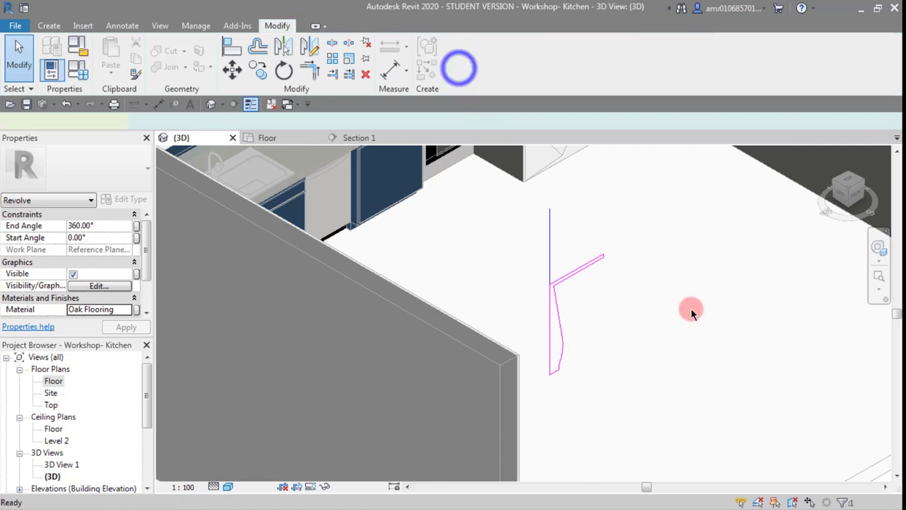
left_click(104, 226)
type("180")
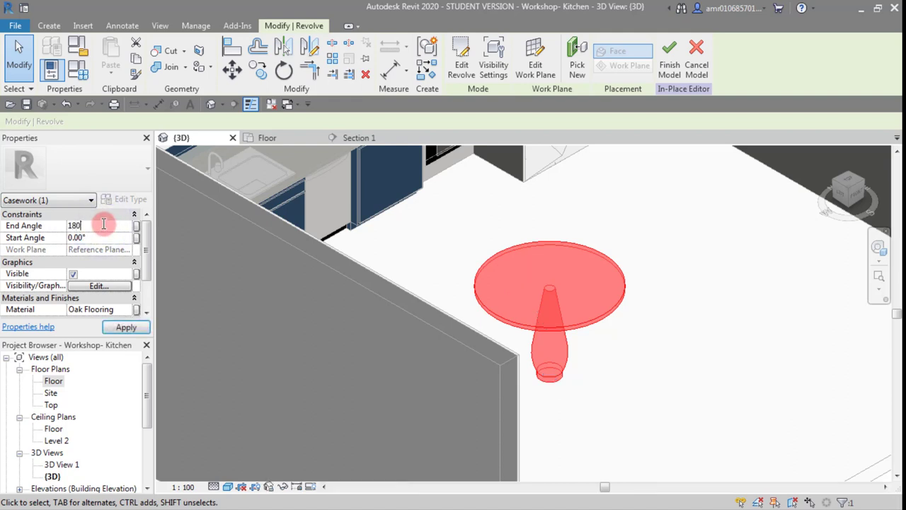
key("Return")
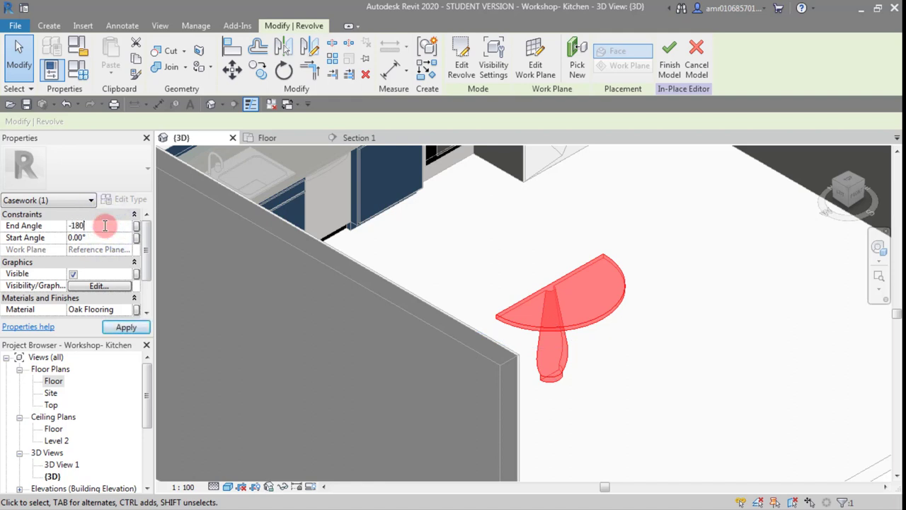
left_click(597, 309)
middle_click_drag(613, 320, 692, 330, "shift")
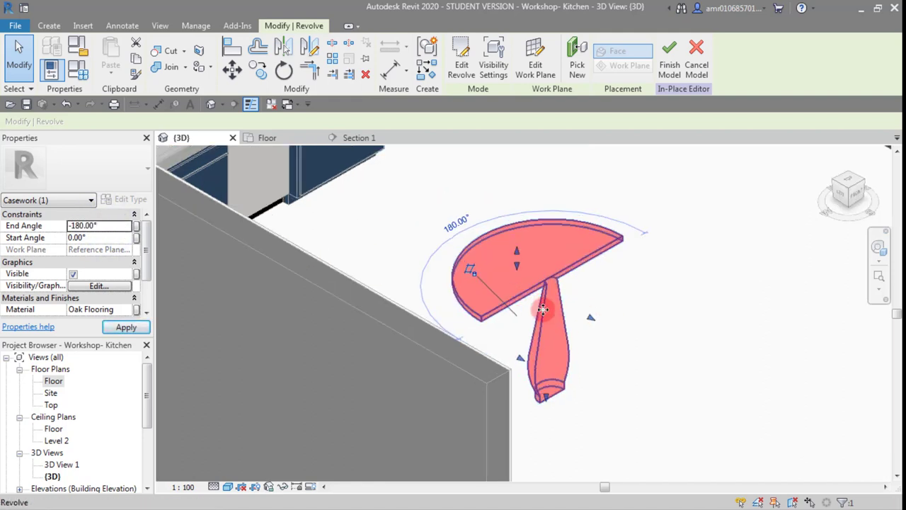
left_click(117, 227)
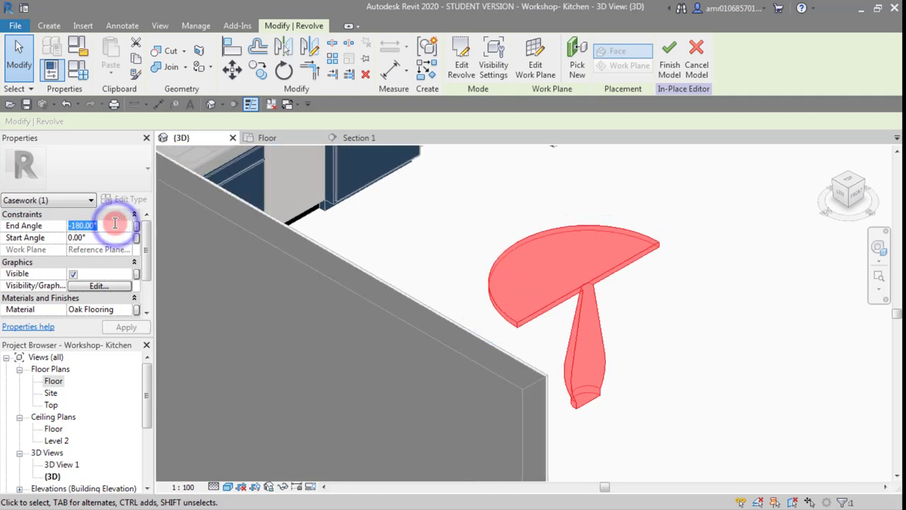
left_click(203, 252)
Inspect the finished round table in 3D by selecting and deselecting it.
left_click(760, 284)
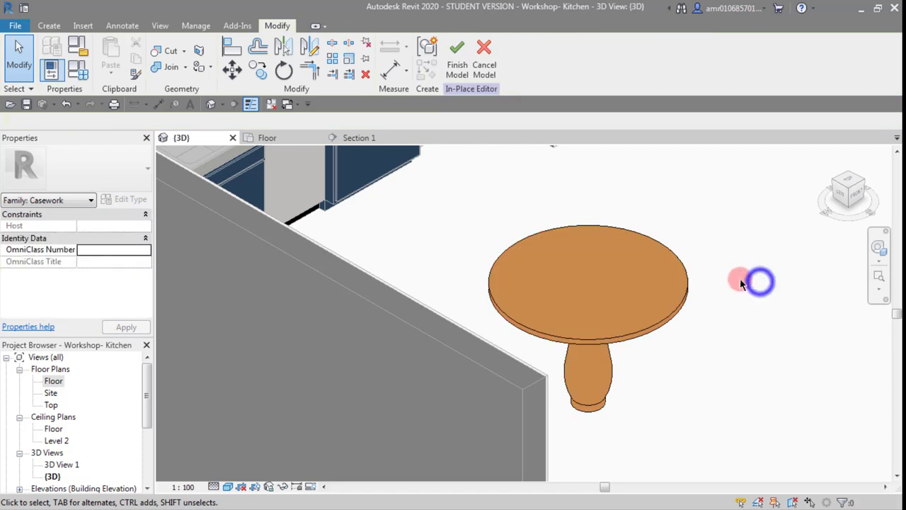
scroll(751, 304, "down", 2)
middle_click_drag(744, 328, 539, 321)
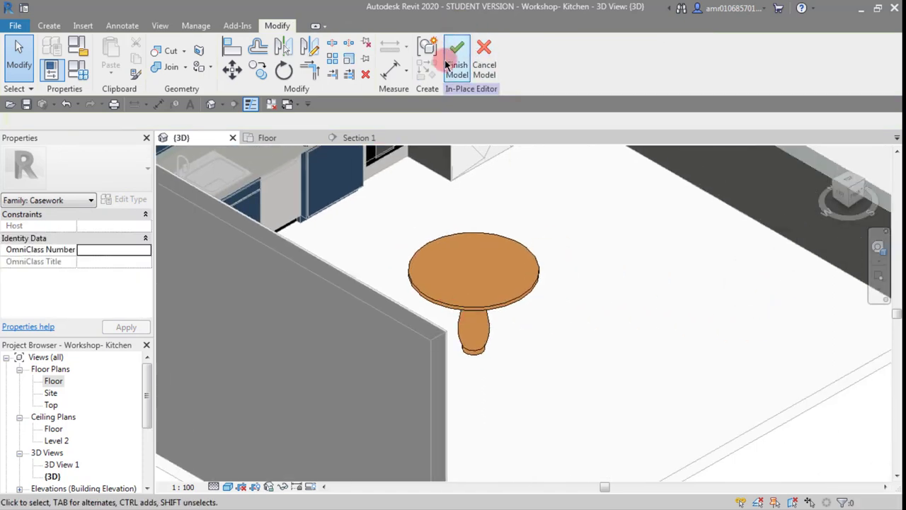
left_click(513, 294)
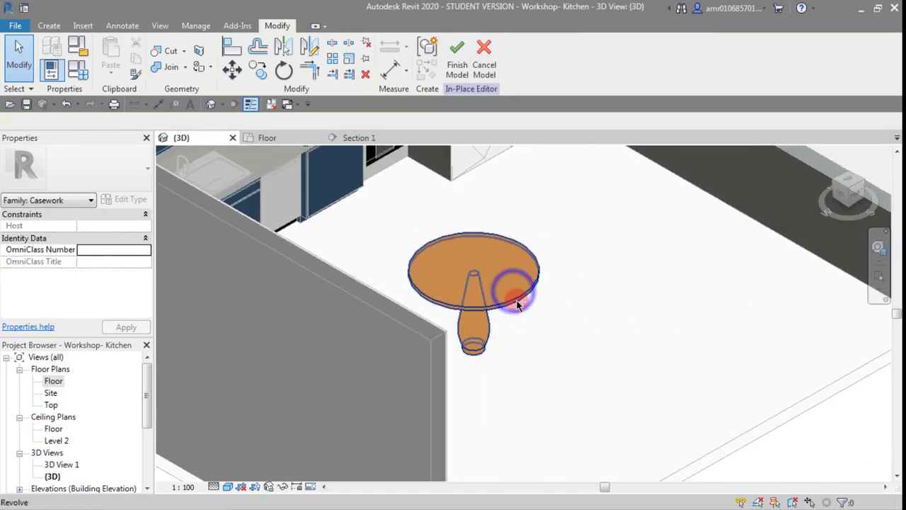
scroll(555, 298, "up", 2)
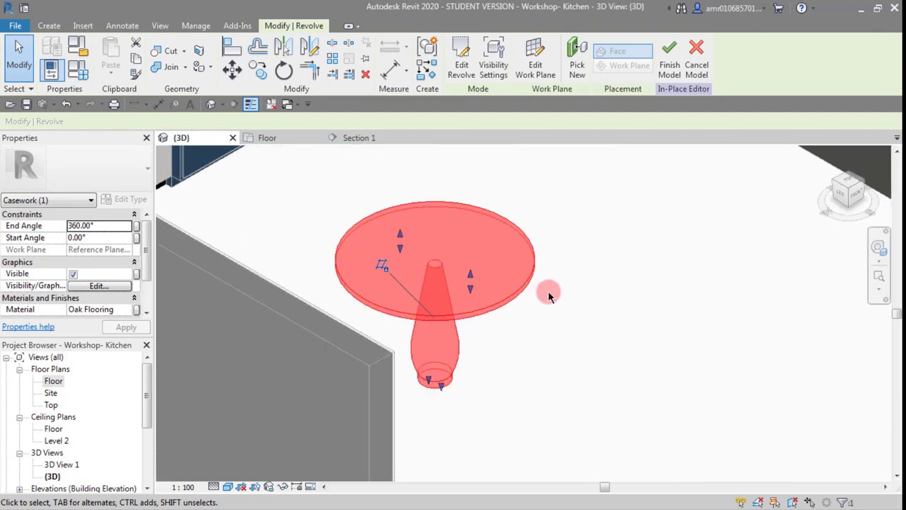
left_click(566, 271)
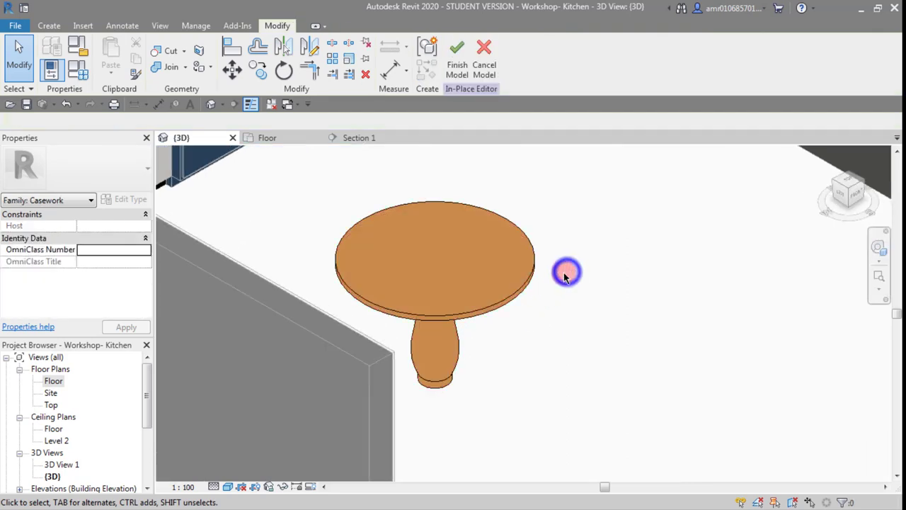
left_click(523, 287)
middle_click_drag(524, 321, 601, 342)
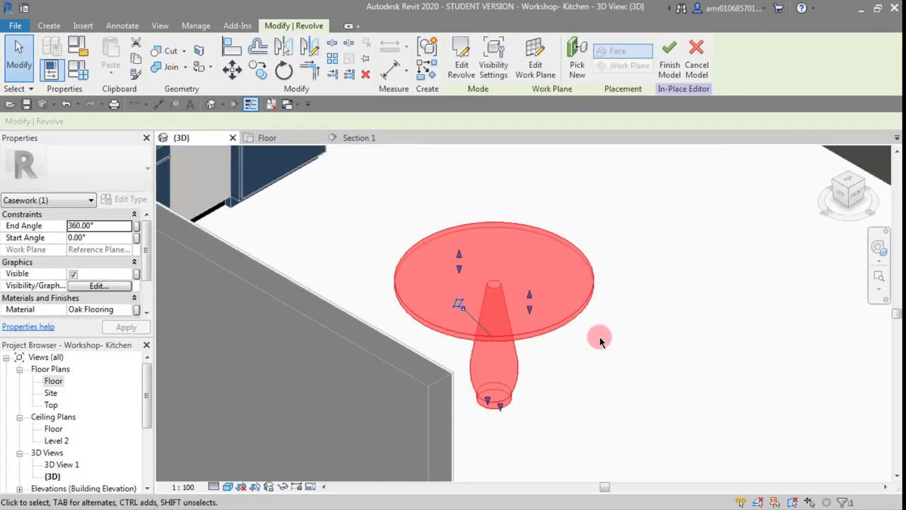
left_click(600, 340)
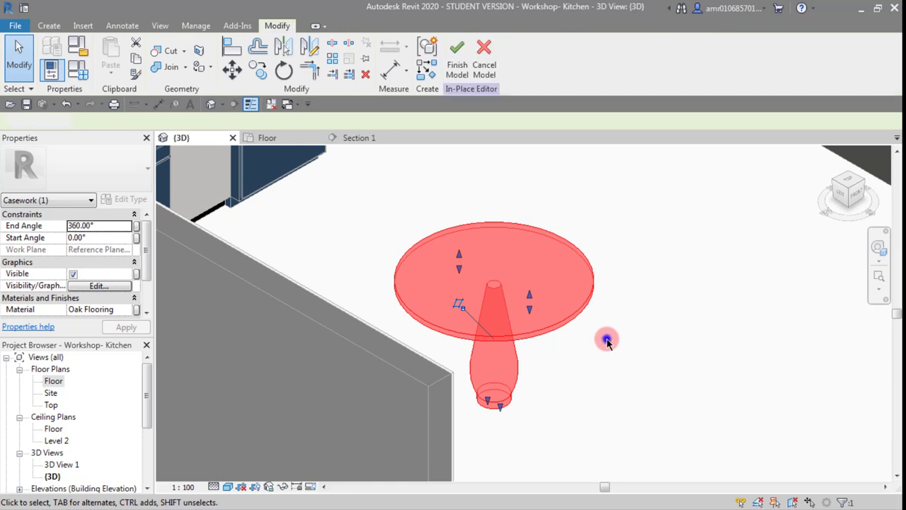
left_click(574, 313)
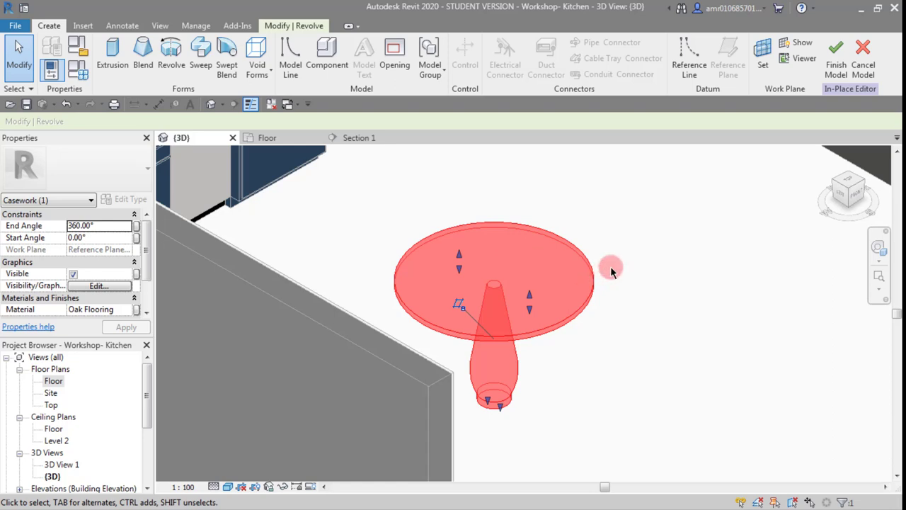
left_click(685, 260)
scroll(682, 254, "down", 2)
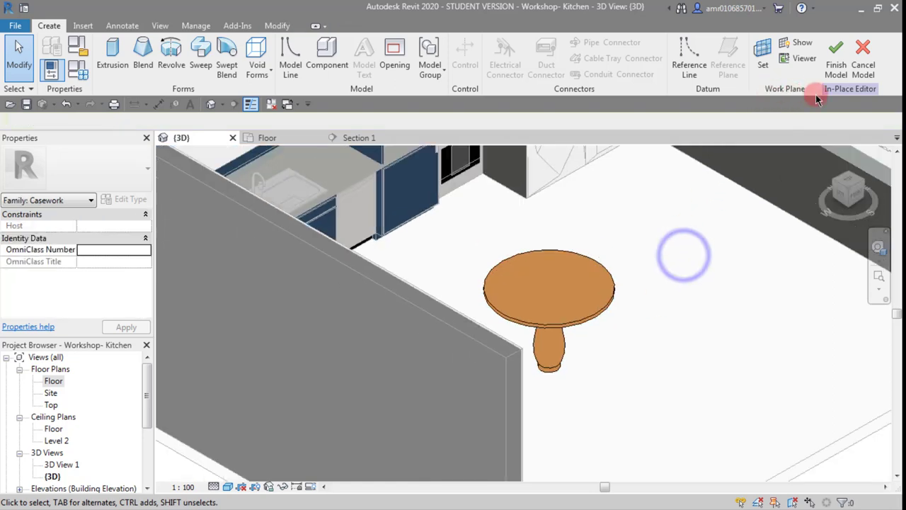
Finish the in-place table model and orbit to view the whole kitchen.
left_click(836, 50)
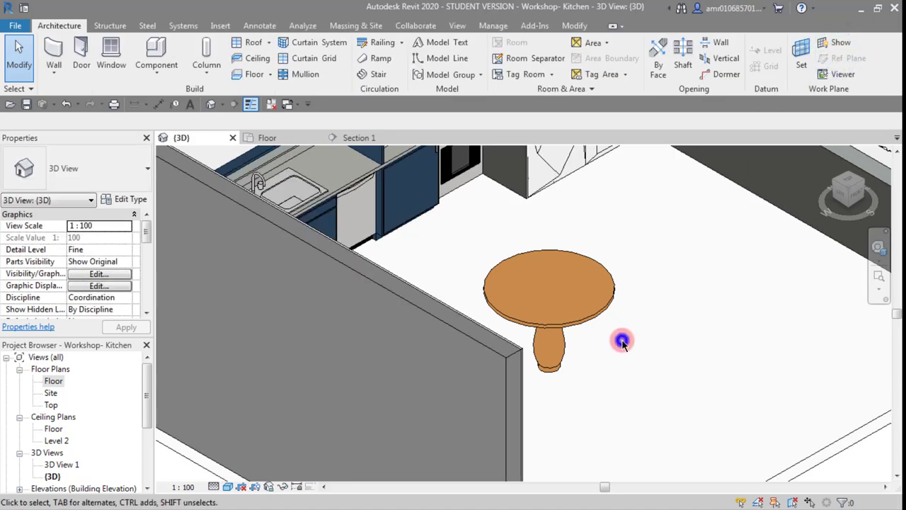
scroll(622, 341, "down", 1)
middle_click_drag(622, 341, 543, 314, "shift")
scroll(559, 354, "down", 2)
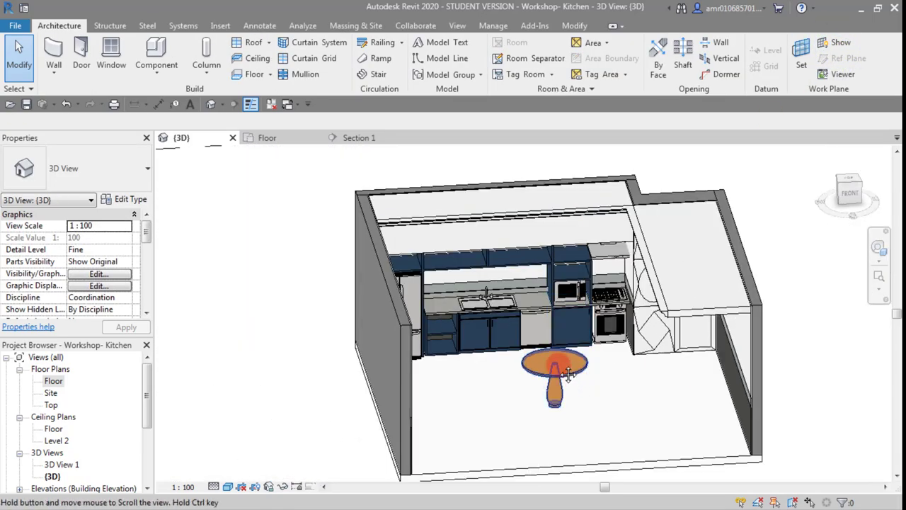
scroll(552, 325, "up", 2)
left_click(546, 292)
left_click(565, 322)
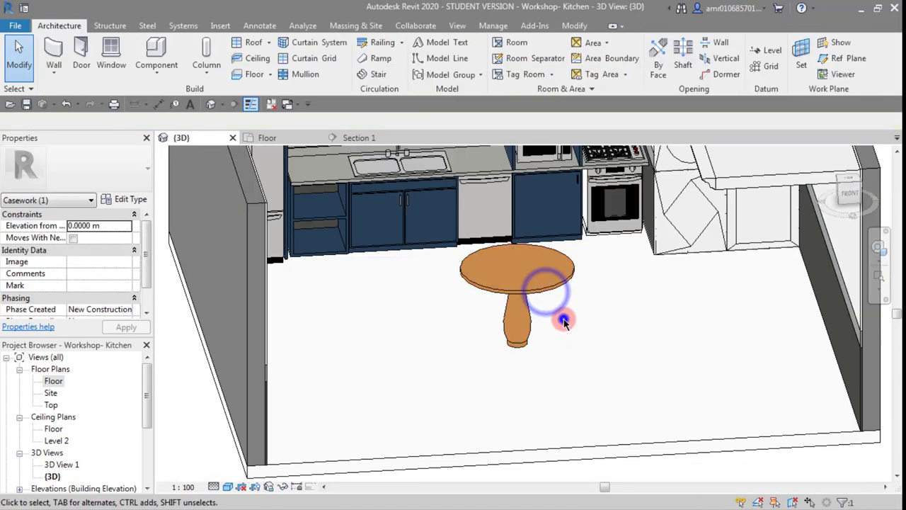
scroll(552, 311, "up", 3)
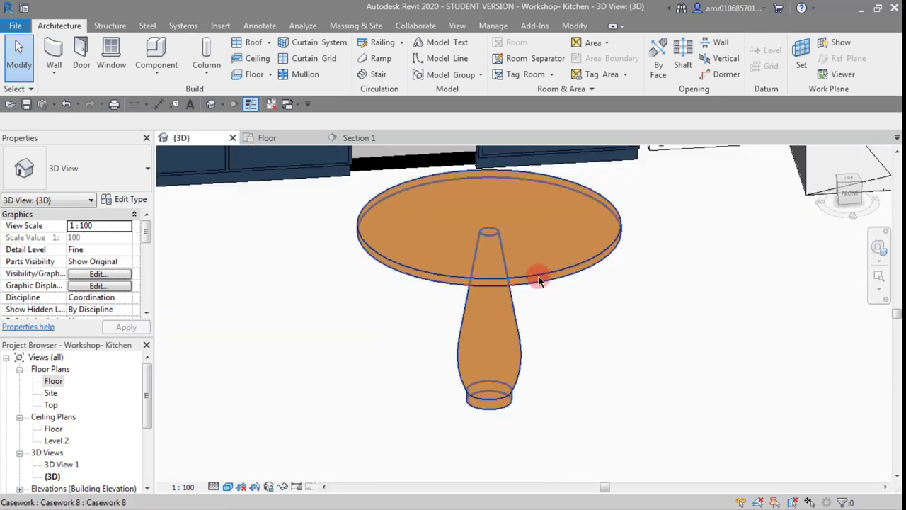
left_click(539, 281)
left_click(579, 363)
scroll(582, 364, "down", 2)
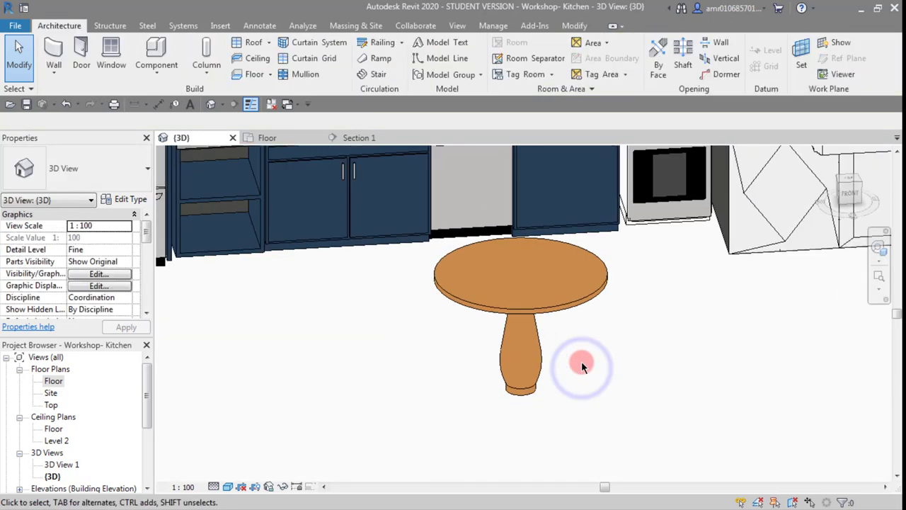
mouse_move(581, 361)
middle_mouse_down("shift")
mouse_move(607, 411)
mouse_move(611, 367)
middle_mouse_up("shift")
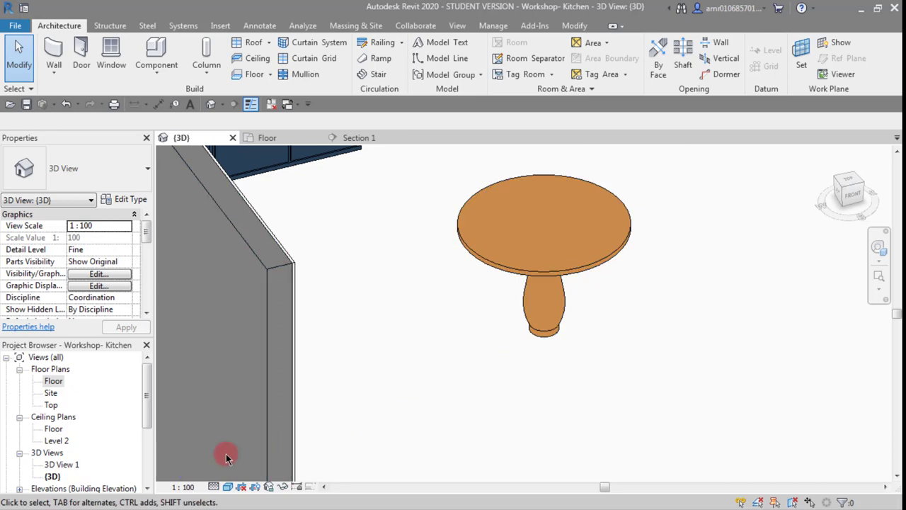
Set the visual style to Realistic and orbit to view the textured floor, table and cabinets.
left_click(230, 488)
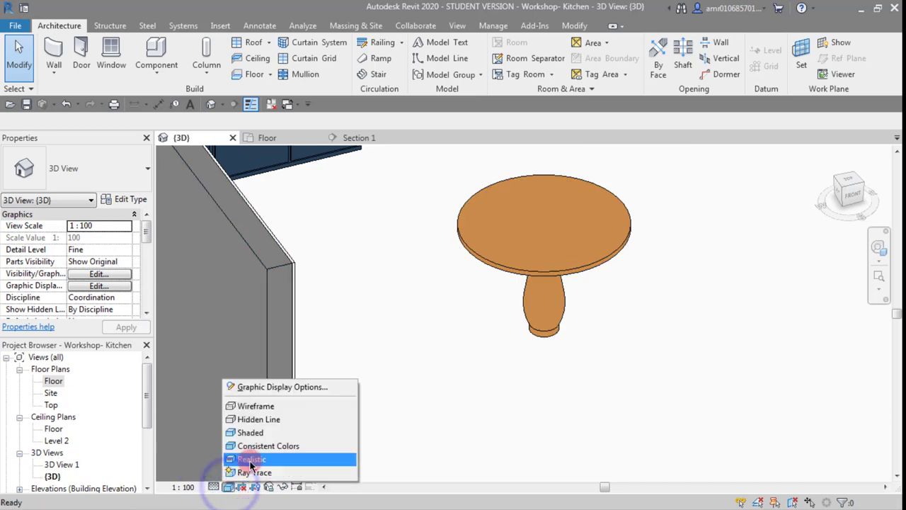
left_click(249, 457)
scroll(533, 363, "down", 3)
mouse_move(535, 360)
middle_mouse_down("shift")
mouse_move(479, 350)
mouse_move(404, 415)
mouse_move(492, 376)
middle_mouse_up("shift")
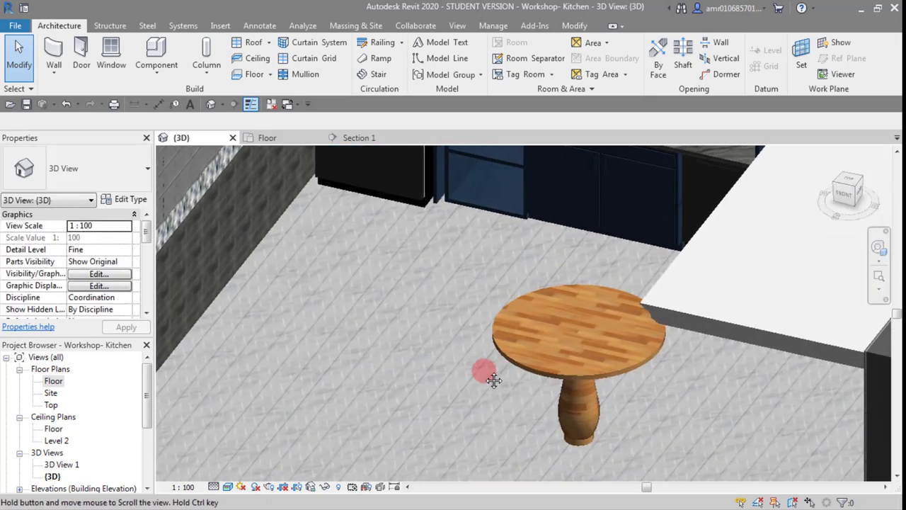
scroll(429, 387, "down", 3)
scroll(429, 386, "up", 4)
middle_click_drag(429, 386, 519, 409, "shift")
scroll(519, 409, "down", 2)
middle_click_drag(536, 340, 603, 370, "shift")
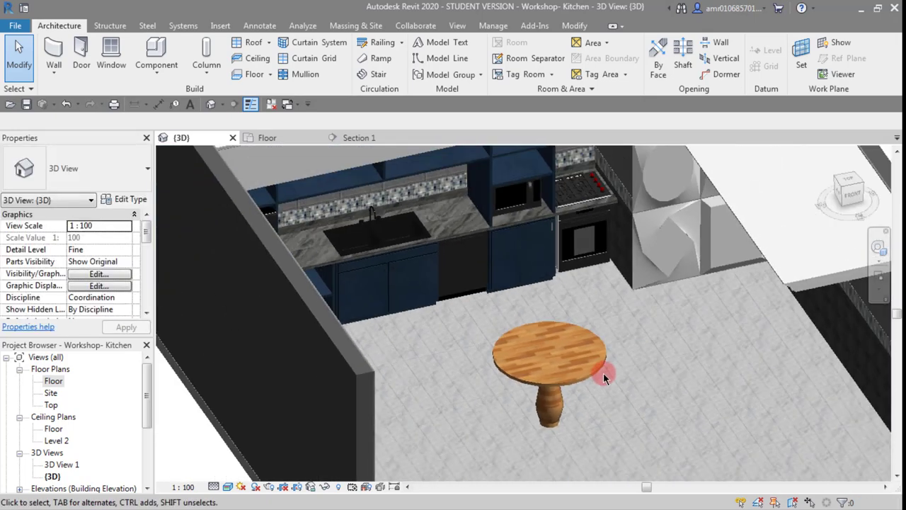
In the Floor plan, slide the round table right and select reference plane asd.
double_click(55, 382)
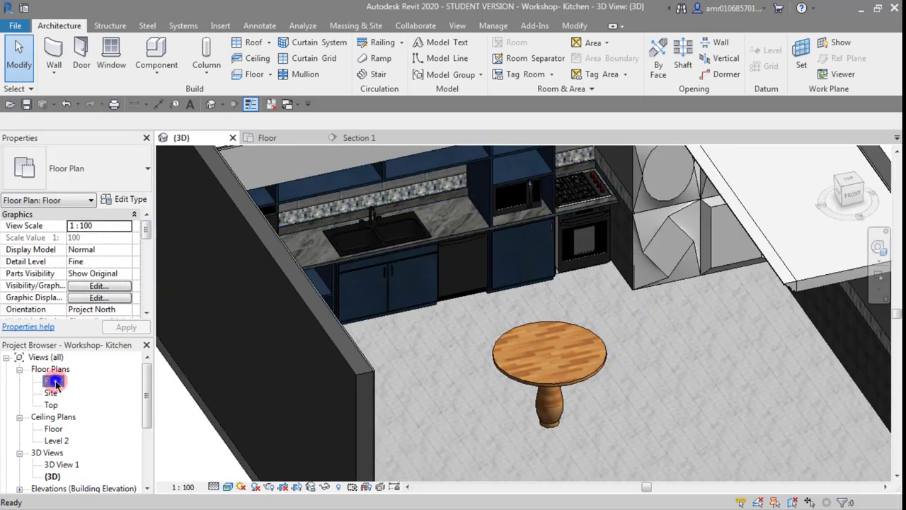
scroll(473, 364, "up", 3)
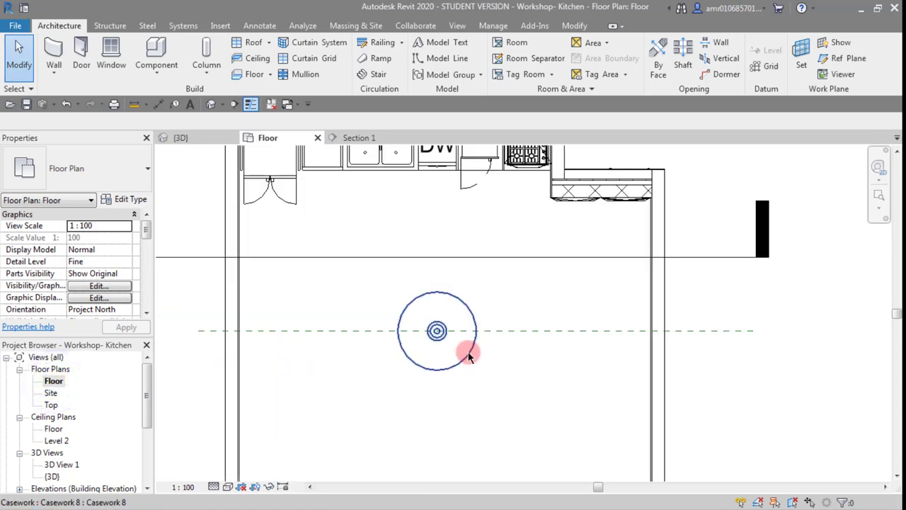
left_click(467, 352)
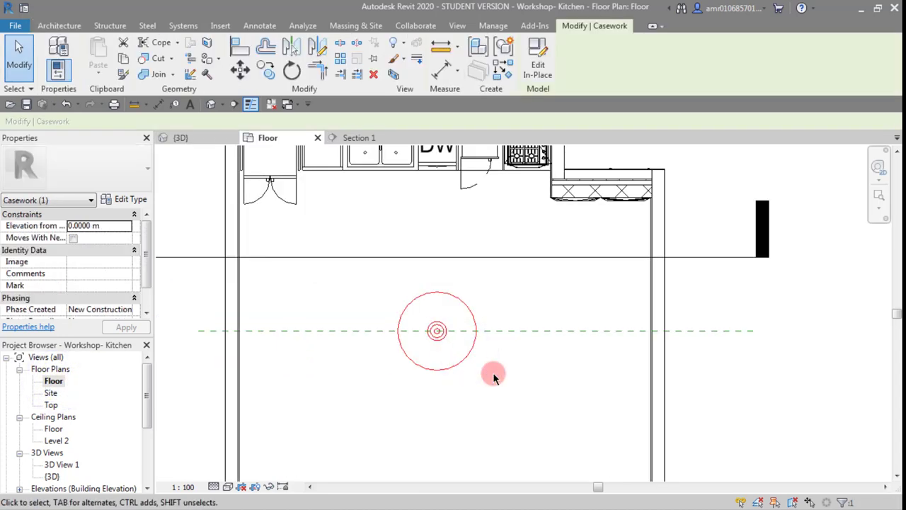
left_click_drag(472, 354, 472, 404)
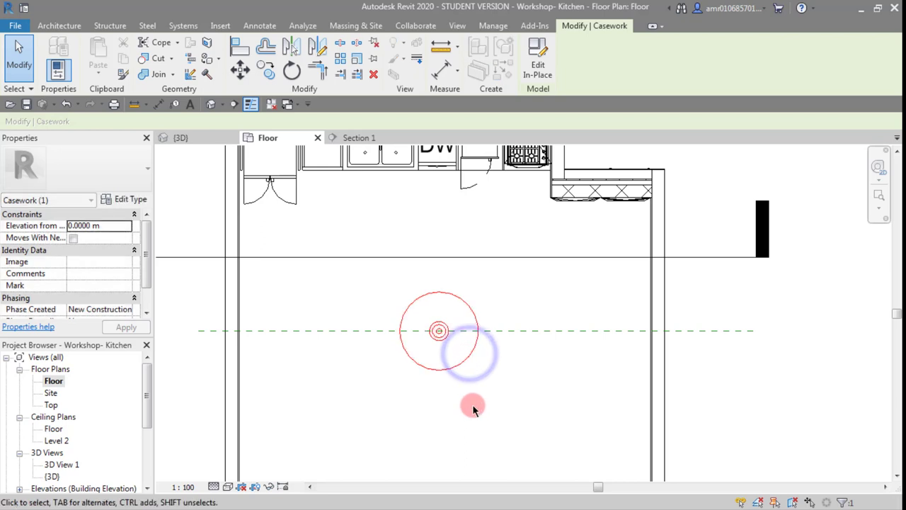
mouse_move(475, 345)
left_mouse_down("ctrl")
mouse_move(598, 354)
mouse_move(616, 343)
mouse_move(350, 348)
mouse_move(559, 347)
mouse_move(429, 375)
mouse_move(506, 373)
left_mouse_up("ctrl")
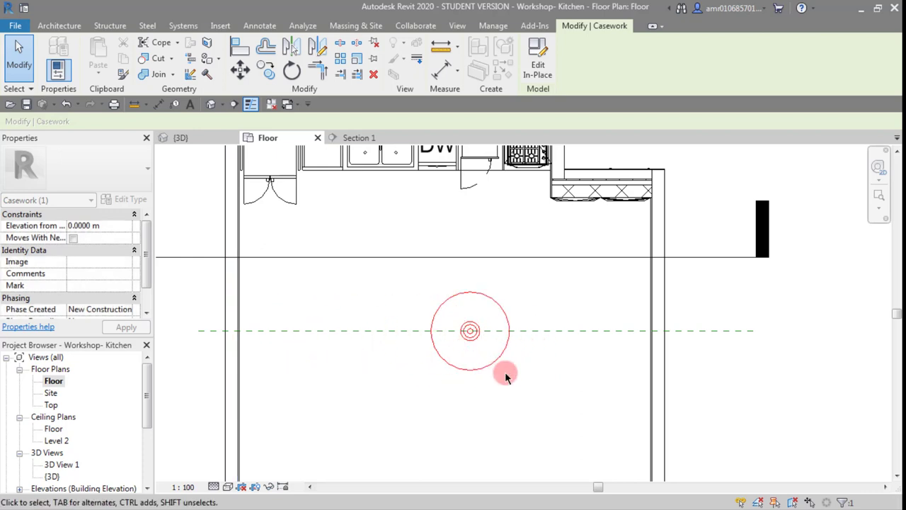
left_click(558, 331)
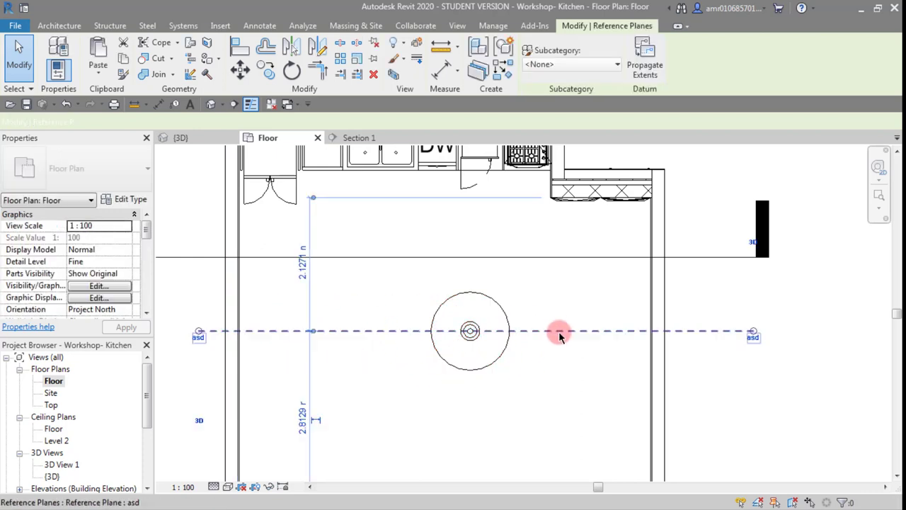
left_click(552, 367)
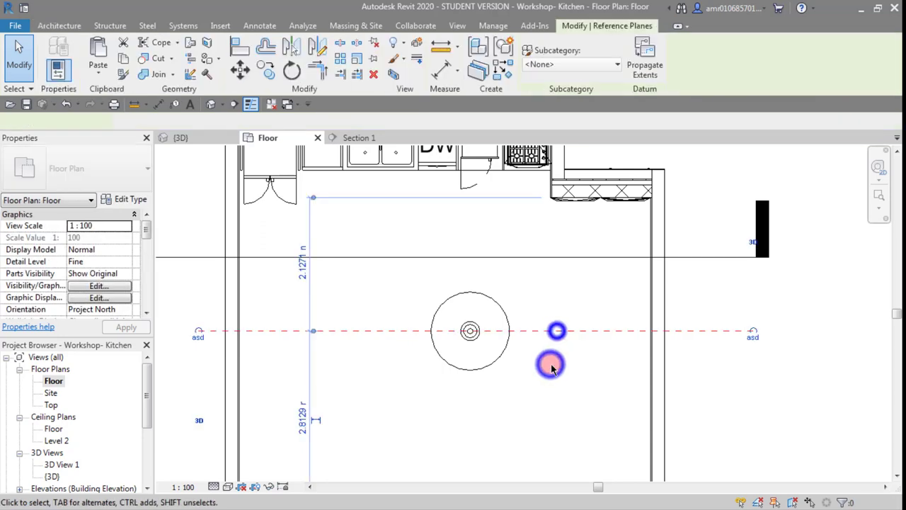
left_click(556, 331)
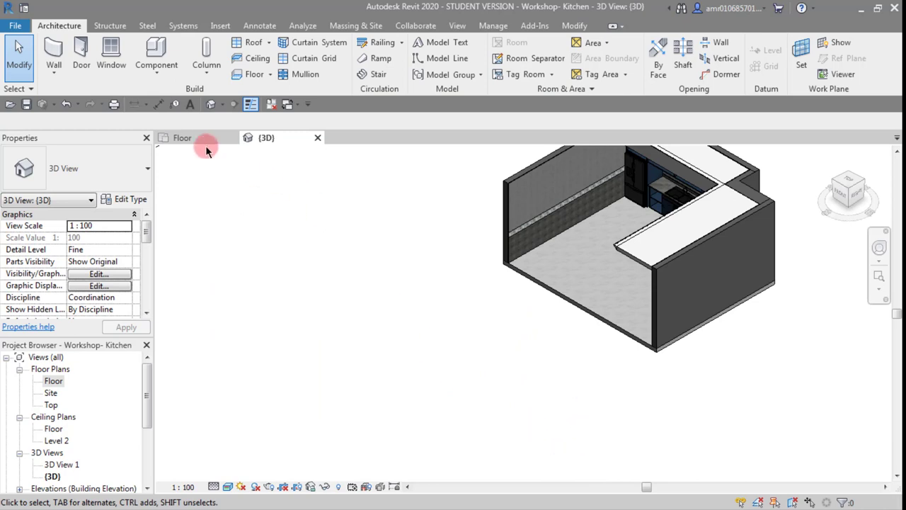
Drag the round table left along the dashed asd reference line.
left_click(189, 139)
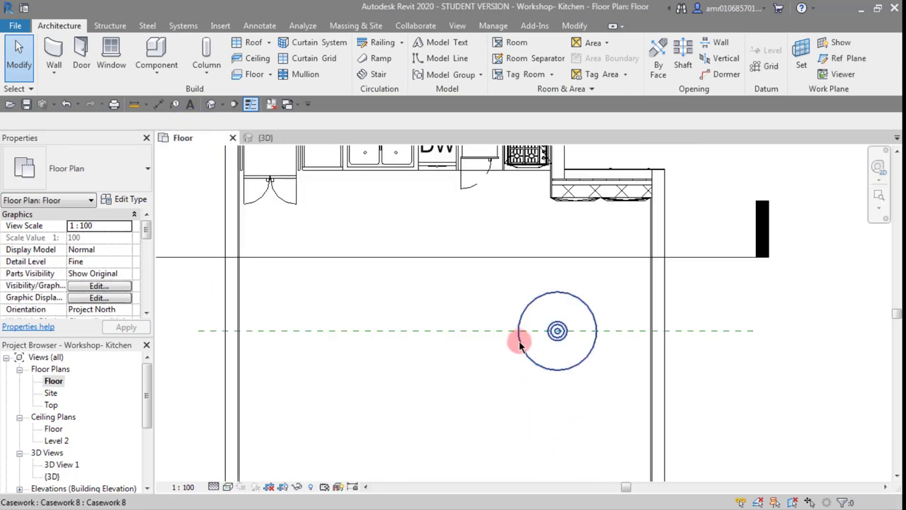
left_click(519, 341)
mouse_move(494, 378)
left_mouse_down()
mouse_move(363, 423)
mouse_move(404, 420)
mouse_move(307, 415)
mouse_move(436, 421)
mouse_move(422, 368)
mouse_move(418, 415)
left_mouse_up()
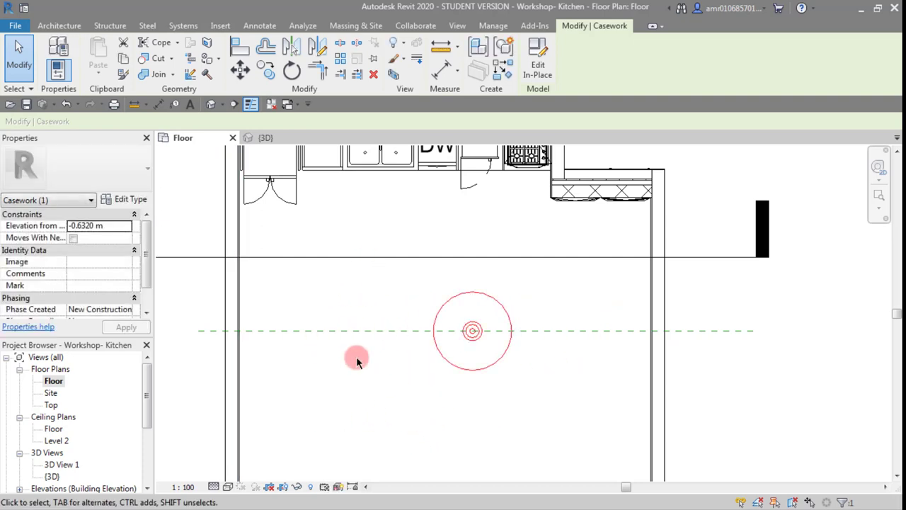
scroll(356, 361, "up", 1)
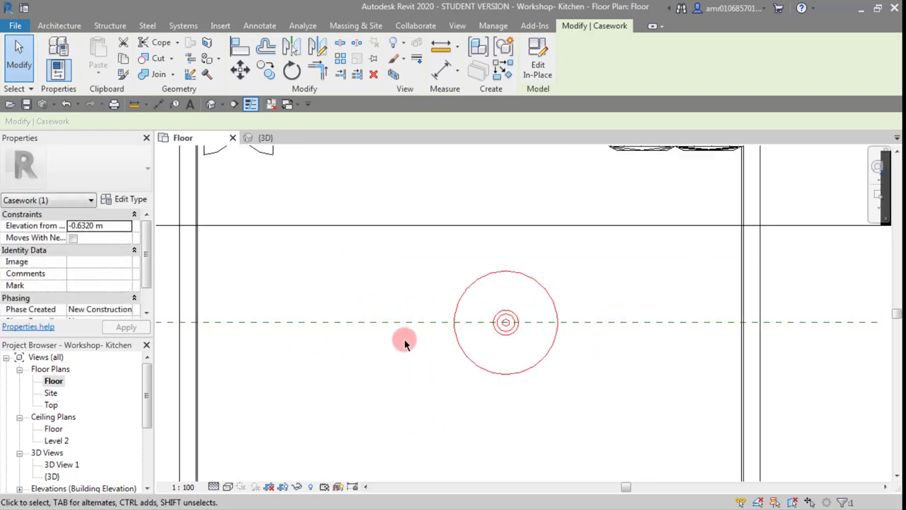
scroll(403, 347, "down", 2)
scroll(403, 352, "down", 1)
left_click(403, 351)
scroll(425, 361, "up", 1)
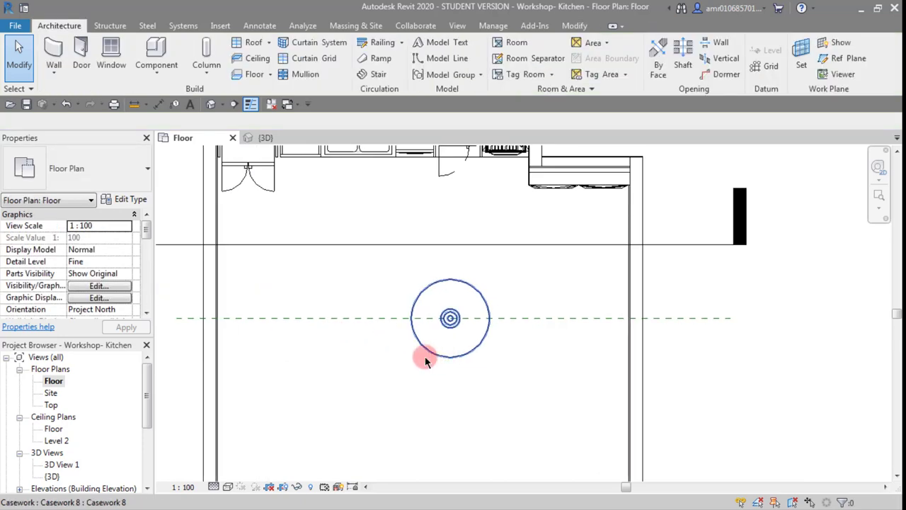
Cancel the table's in-place edit without saving, select plane asd, and show the {3D} view.
left_click(428, 356)
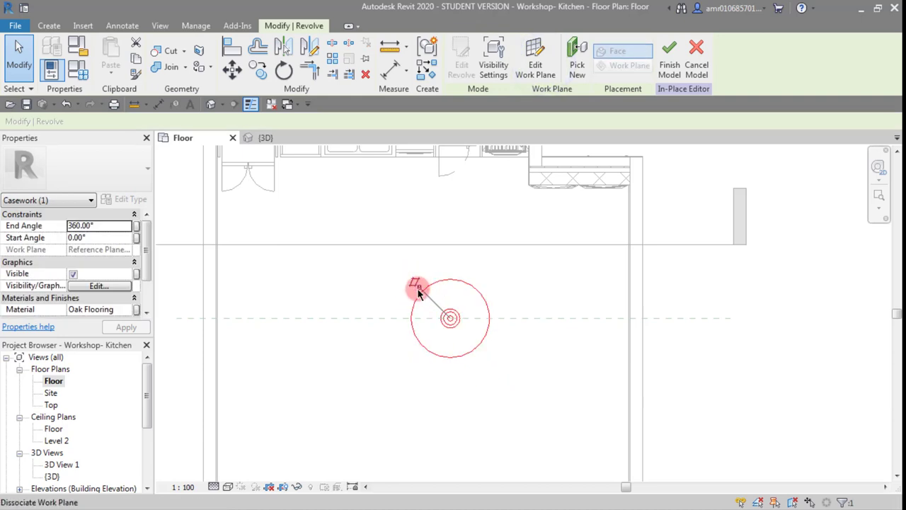
left_click(417, 364)
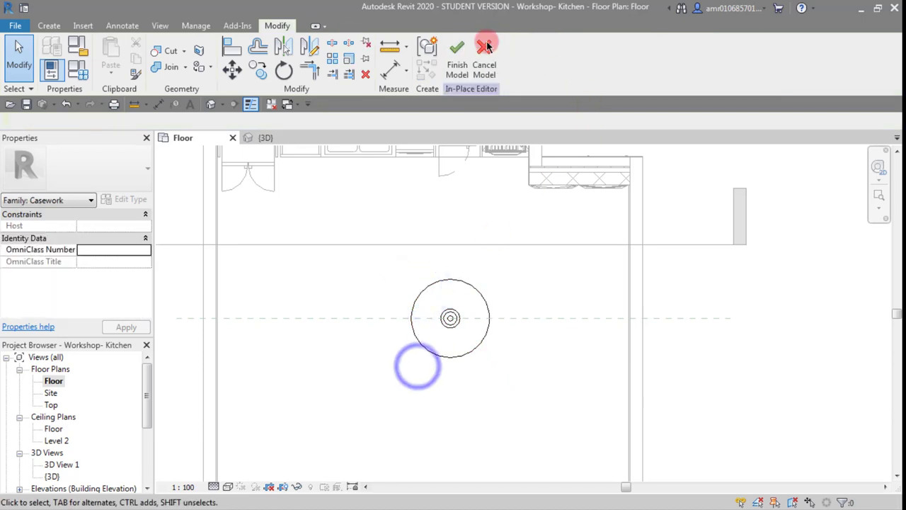
left_click(486, 47)
left_click(482, 277)
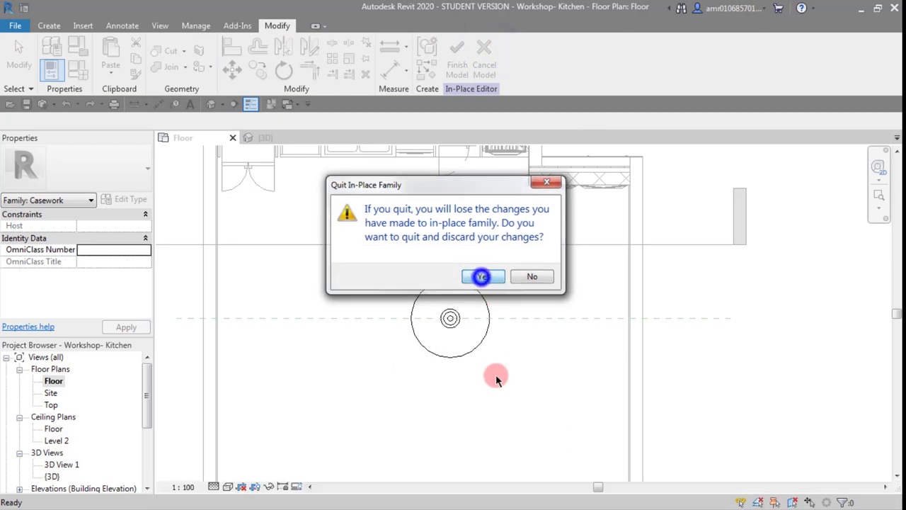
left_click(497, 377)
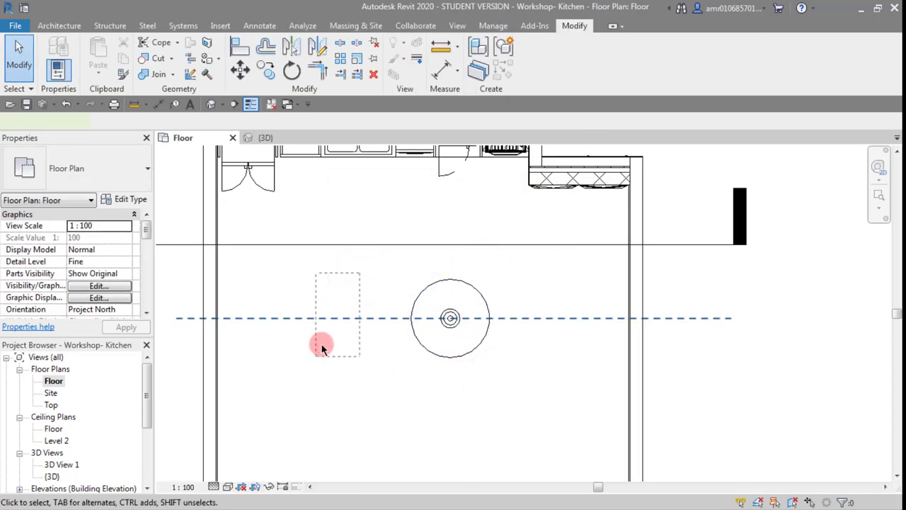
left_click_drag(345, 314, 318, 345)
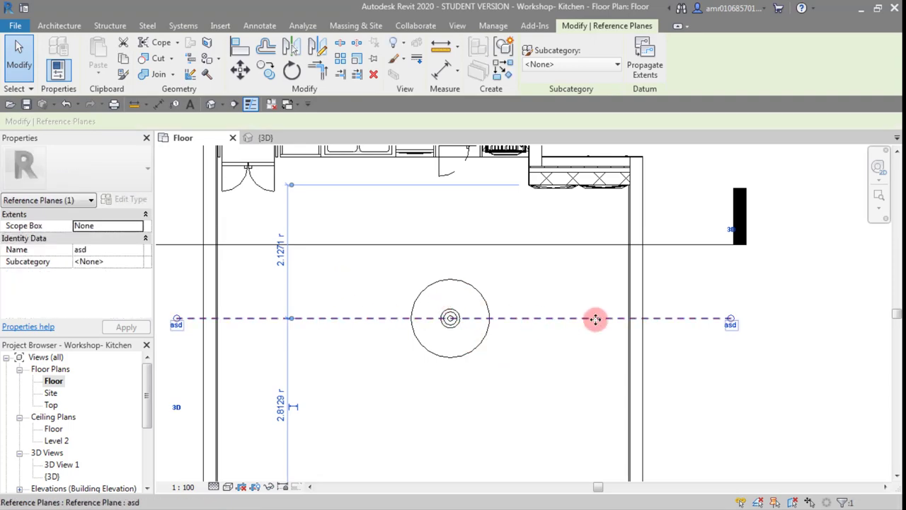
left_click(269, 136)
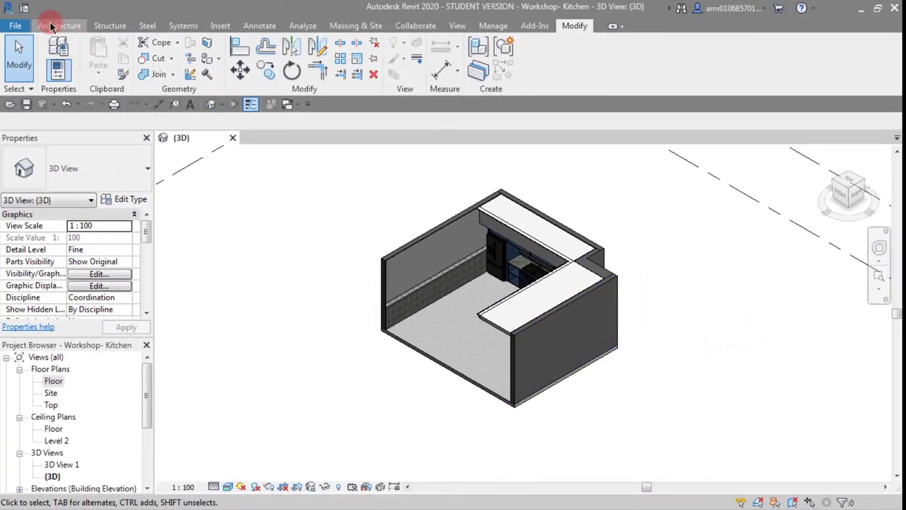
Orbit and zoom the 3D kitchen view to face the stove corner.
left_click(51, 24)
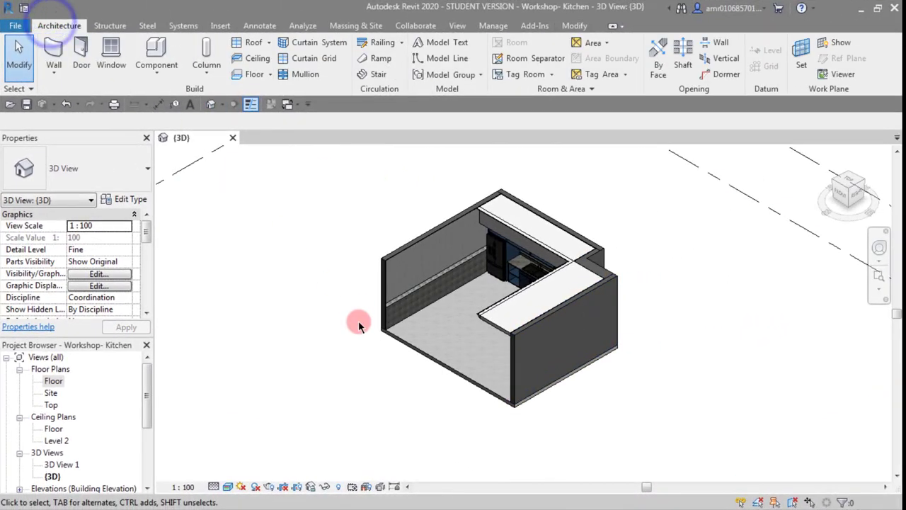
mouse_move(340, 352)
middle_mouse_down("shift")
mouse_move(510, 370)
mouse_move(415, 360)
mouse_move(473, 287)
middle_mouse_up("shift")
scroll(496, 269, "up", 2)
scroll(514, 248, "up", 3)
scroll(422, 317, "up", 2)
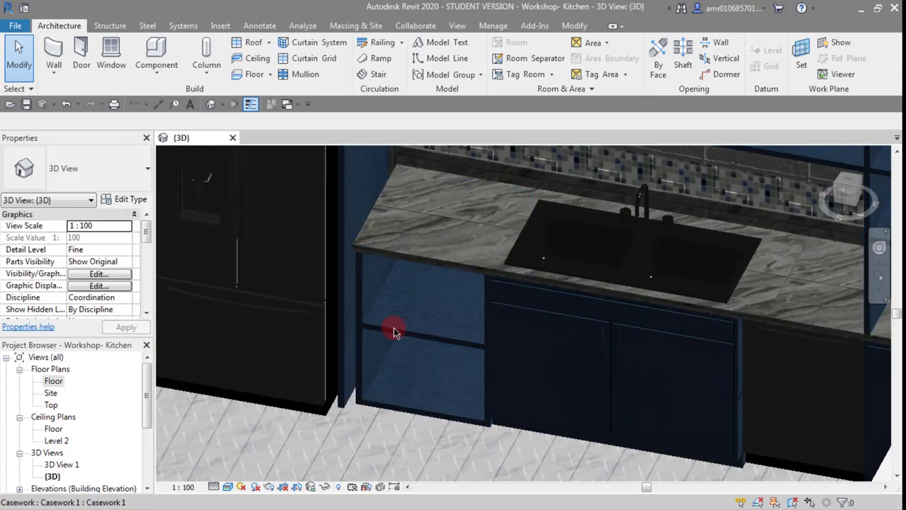
scroll(412, 328, "down", 3)
scroll(411, 327, "down", 2)
scroll(411, 245, "up", 3)
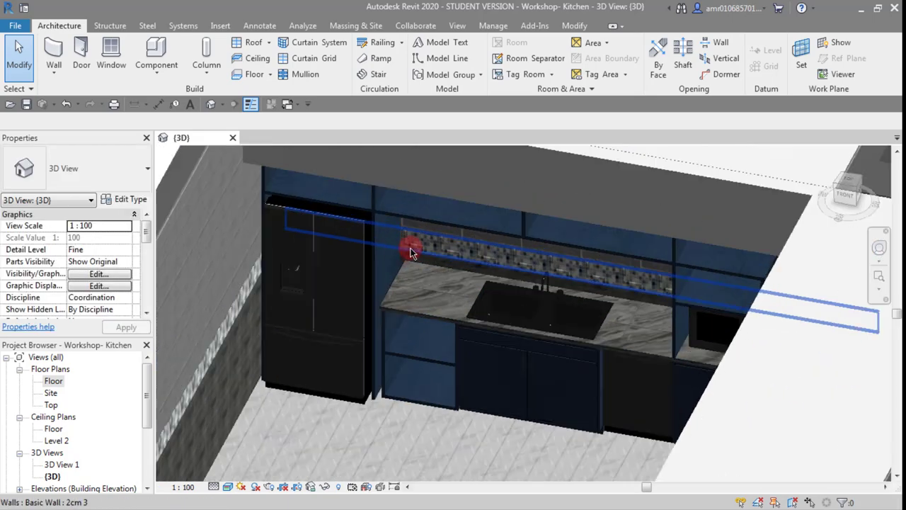
scroll(437, 300, "up", 2)
scroll(437, 299, "down", 3)
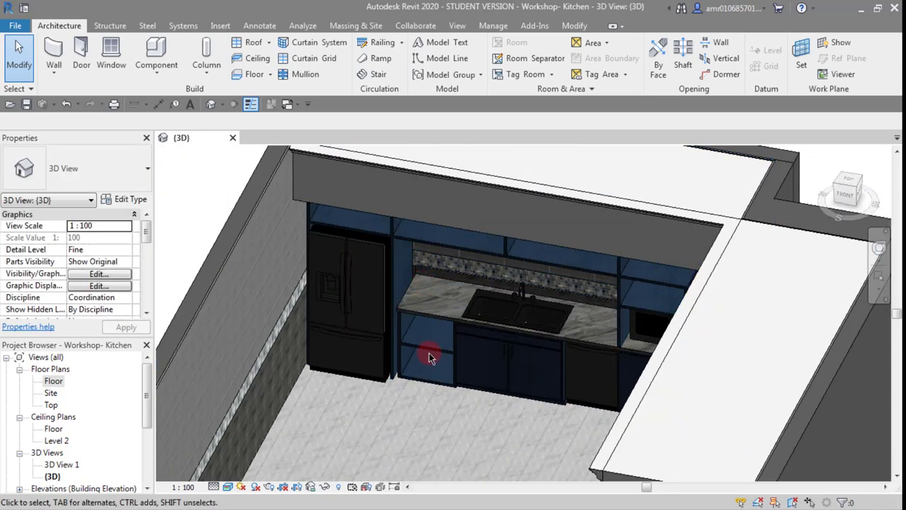
scroll(431, 351, "up", 4)
scroll(433, 326, "down", 3)
scroll(496, 361, "up", 3)
mouse_move(509, 375)
middle_mouse_down()
mouse_move(542, 346)
mouse_move(503, 434)
middle_mouse_up()
scroll(502, 425, "down", 3)
scroll(565, 396, "up", 3)
mouse_move(565, 396)
middle_mouse_down("shift")
mouse_move(530, 383)
mouse_move(502, 309)
middle_mouse_up("shift")
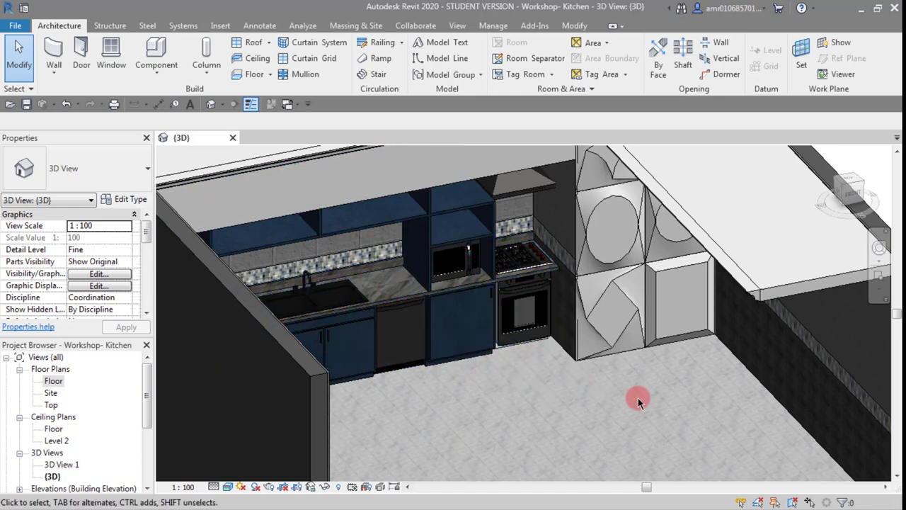
scroll(639, 396, "up", 1)
Select the faceted corner casework cabinet standing beside the oven.
left_click(610, 333)
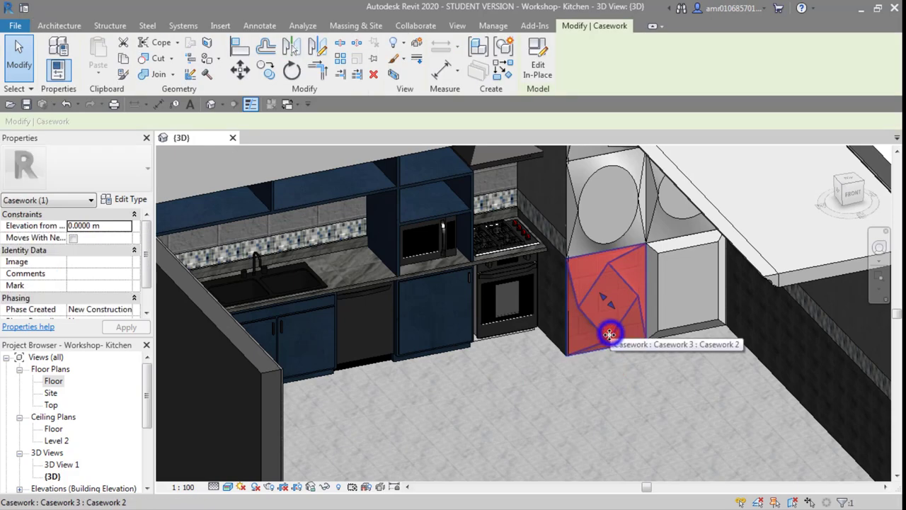
left_click(604, 376)
scroll(606, 366, "up", 2)
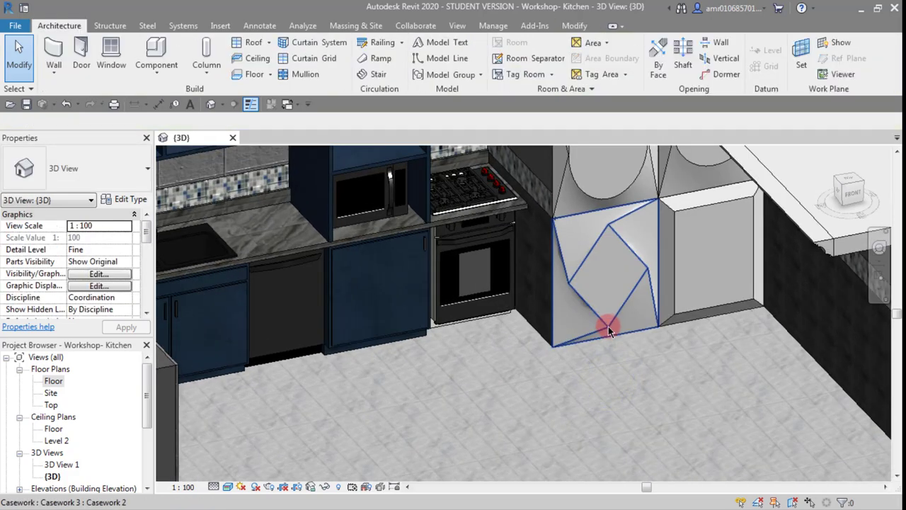
left_click(608, 327)
left_click(607, 385)
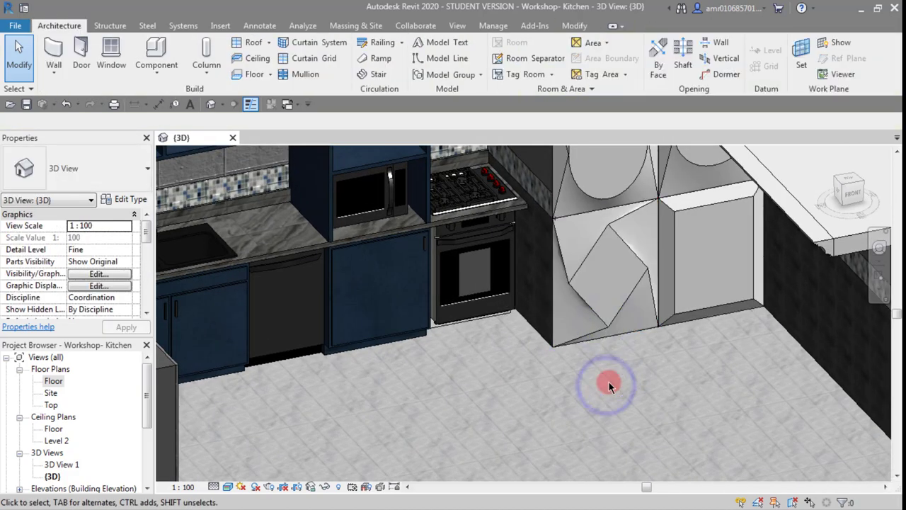
scroll(609, 383, "down", 2)
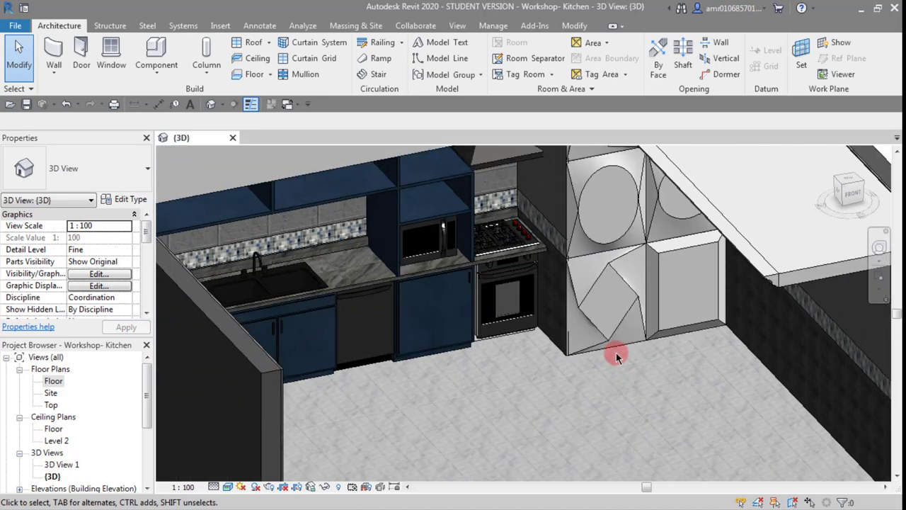
scroll(615, 247, "up", 3)
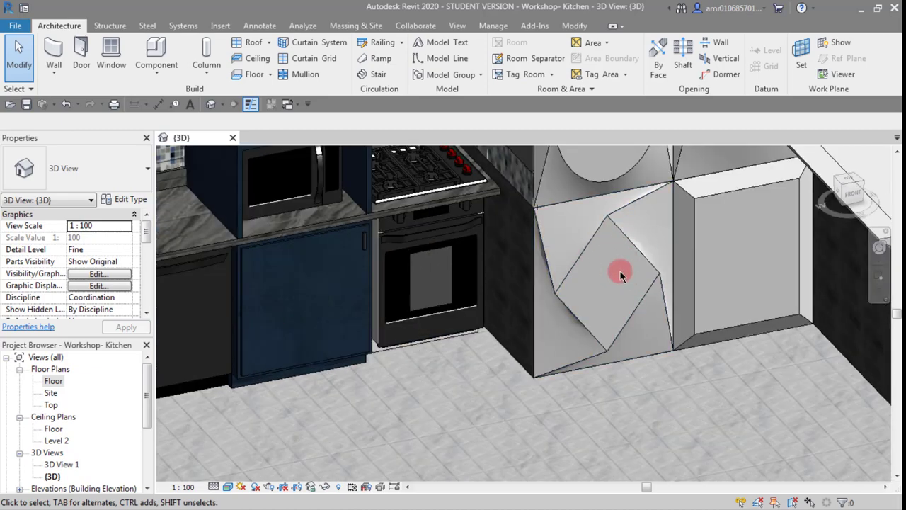
scroll(640, 401, "down", 2)
scroll(603, 431, "up", 1)
scroll(590, 364, "up", 2)
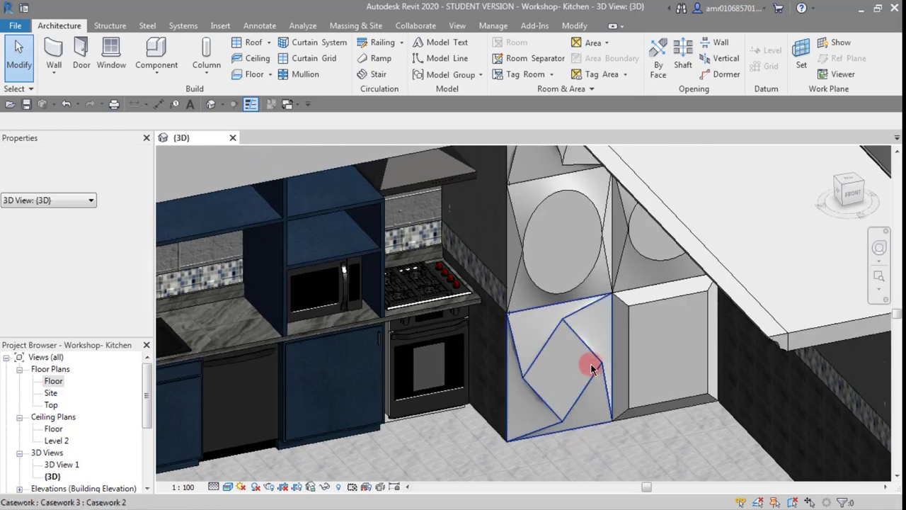
scroll(592, 351, "up", 1)
scroll(572, 301, "down", 2)
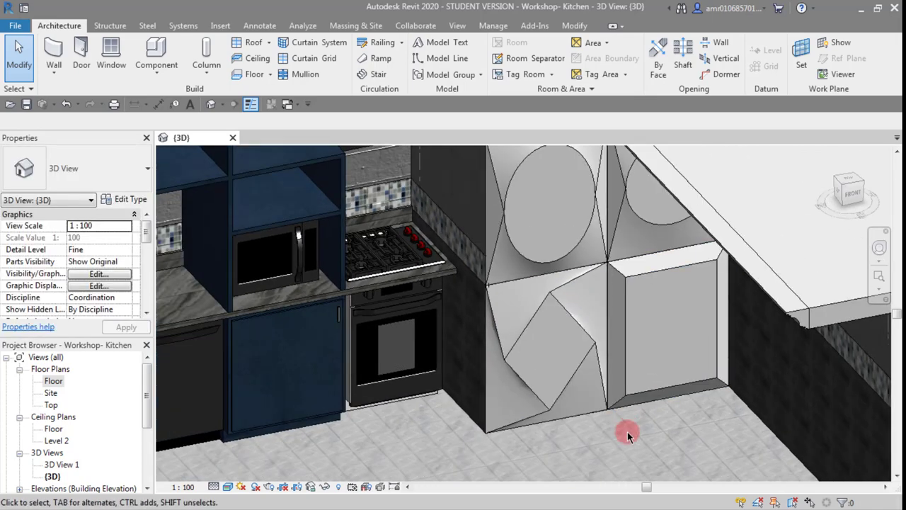
left_click(631, 388)
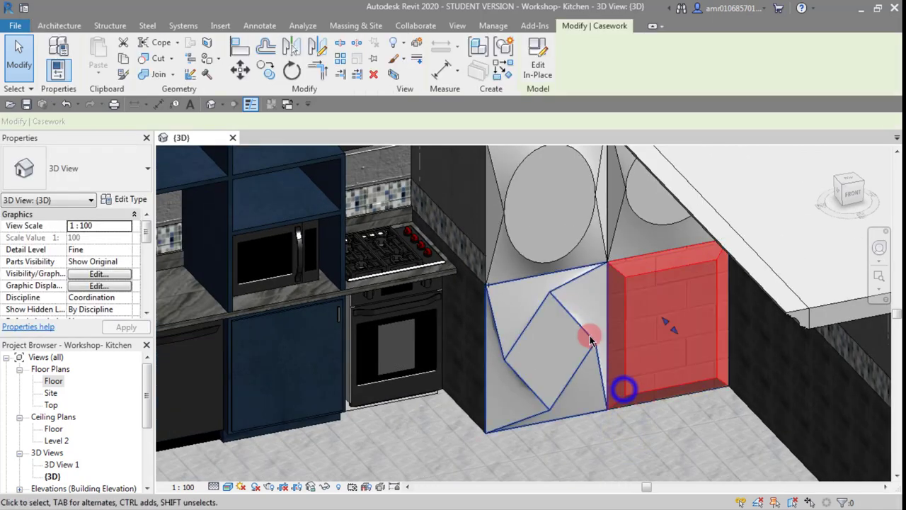
key("Escape")
scroll(561, 312, "down", 2)
scroll(561, 312, "down", 1)
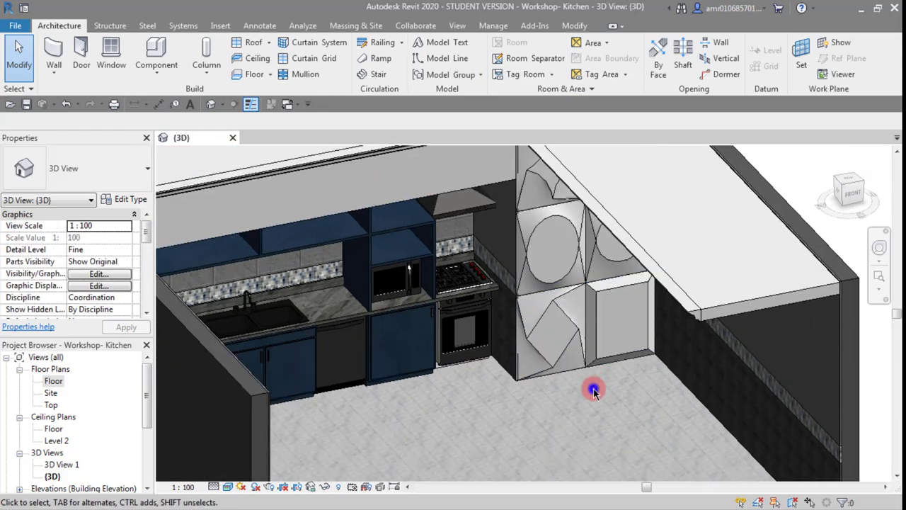
scroll(593, 387, "down", 2)
scroll(568, 358, "down", 1)
scroll(460, 395, "up", 5)
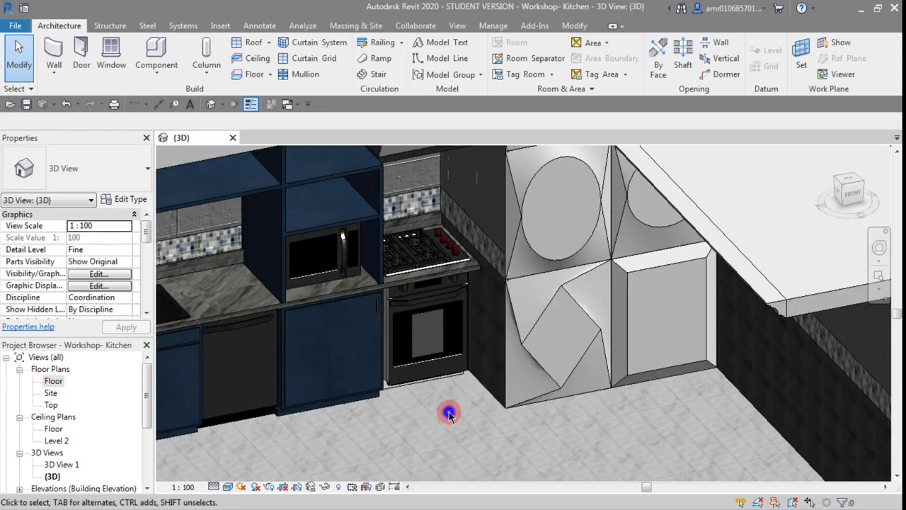
left_click(550, 376)
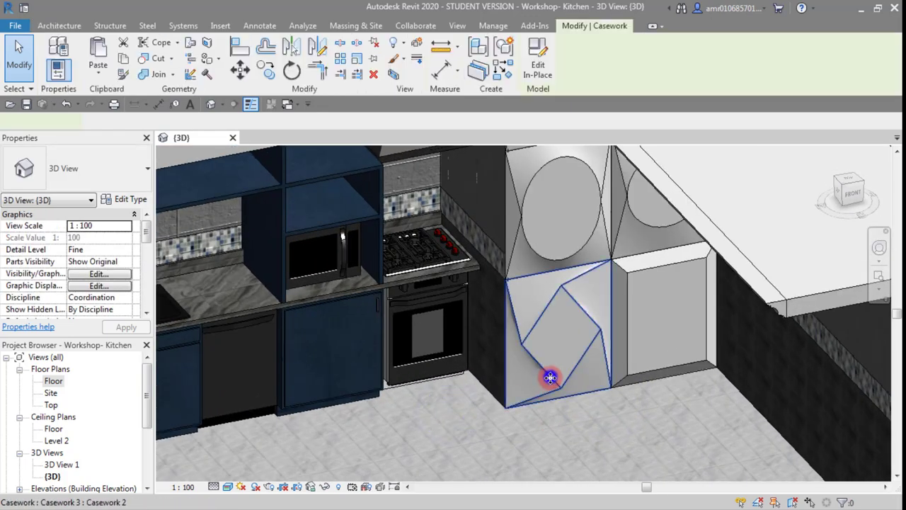
Reselect the corner cabinet beside the oven and enter Edit In-Place.
left_click(478, 425)
middle_click_drag(441, 356, 471, 341)
left_click(575, 358)
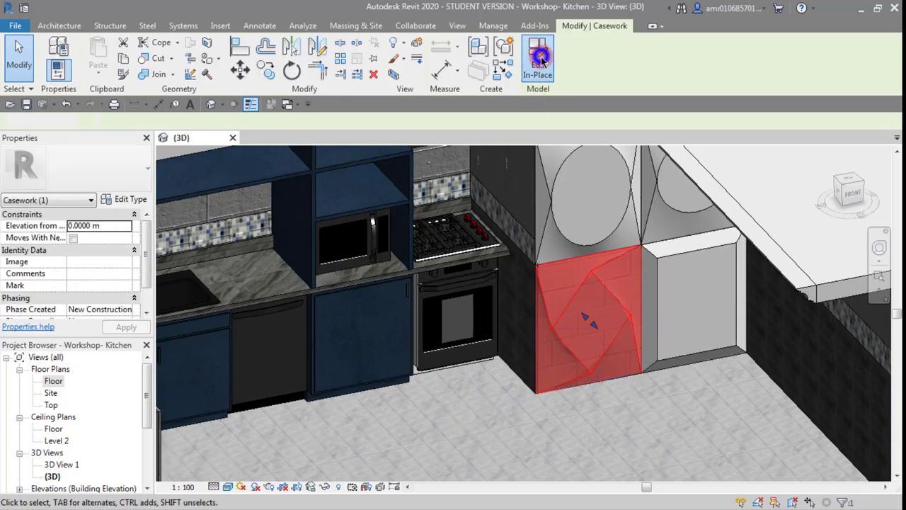
left_click(541, 60)
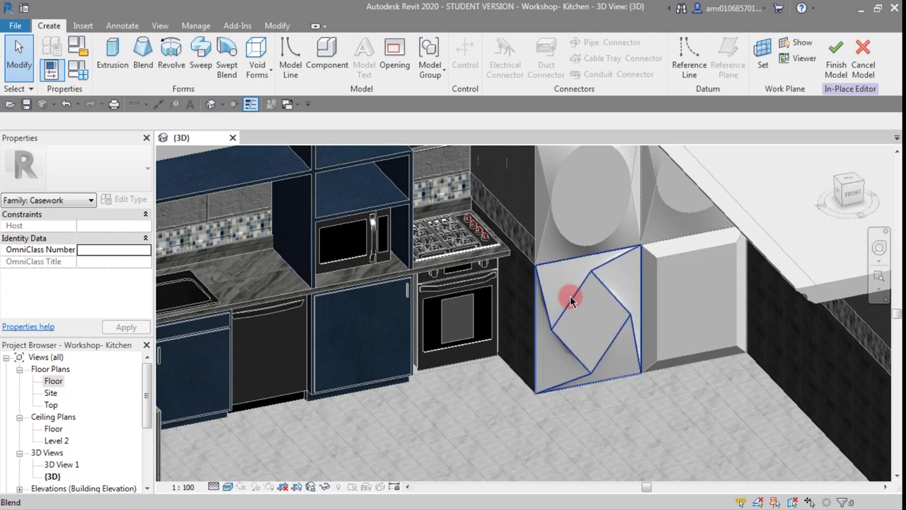
Assign the 10-Wood material to the cabinet's faceted blend form.
left_click(571, 298)
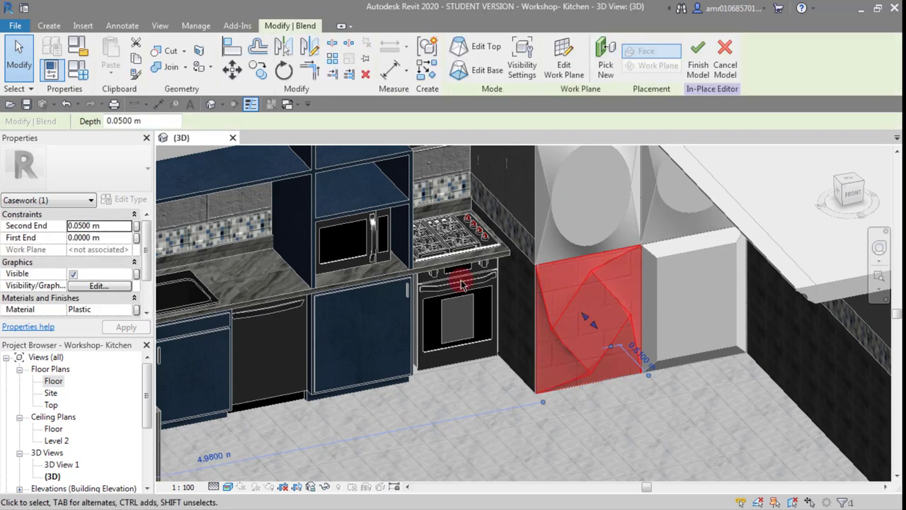
left_click(126, 311)
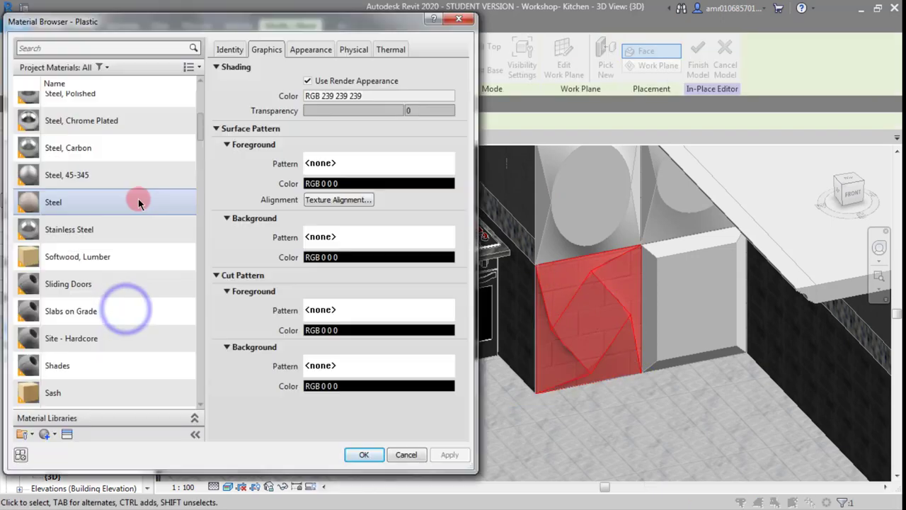
scroll(142, 202, "down", 5)
scroll(145, 204, "down", 3)
scroll(146, 205, "down", 5)
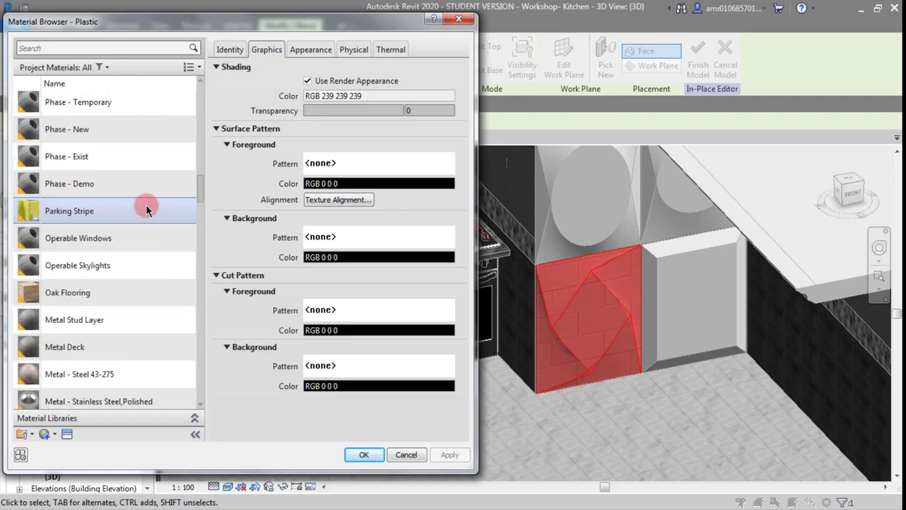
scroll(146, 205, "down", 5)
scroll(202, 405, "down", 5)
left_click(83, 379)
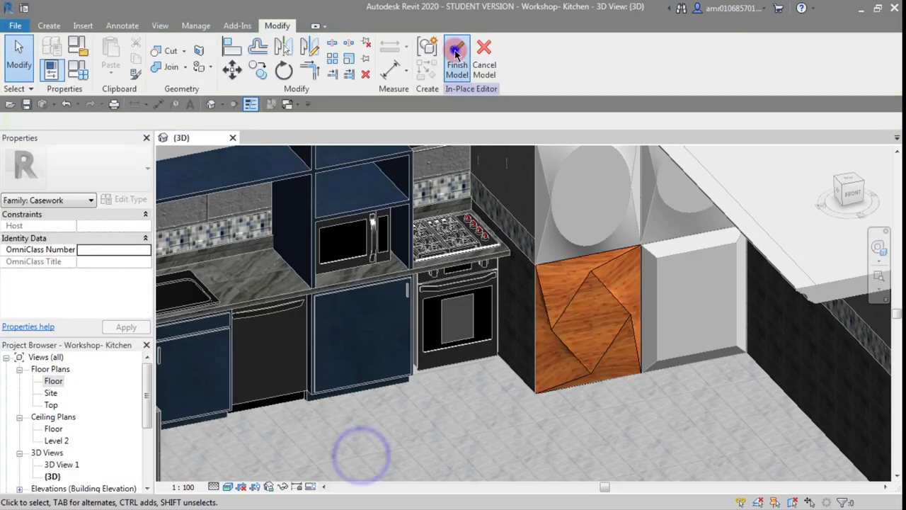
left_click(456, 55)
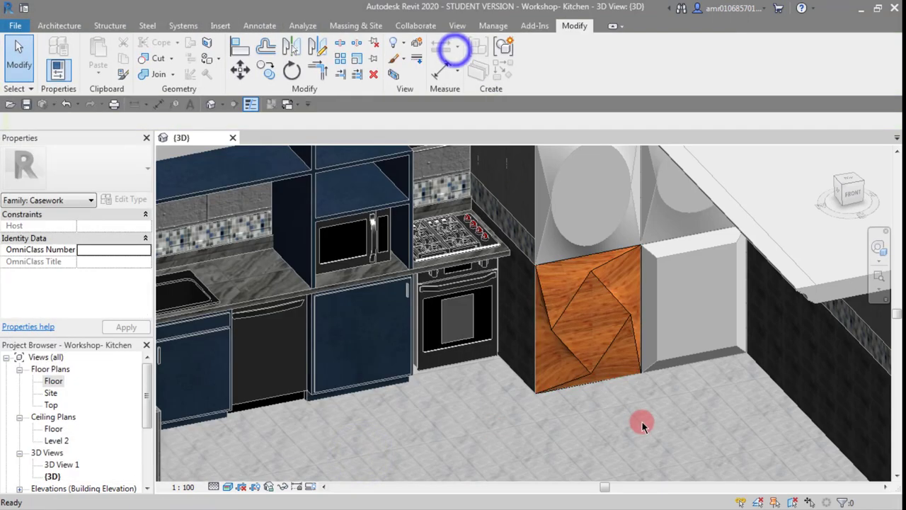
scroll(593, 321, "up", 3)
scroll(608, 321, "up", 3)
scroll(581, 298, "down", 1)
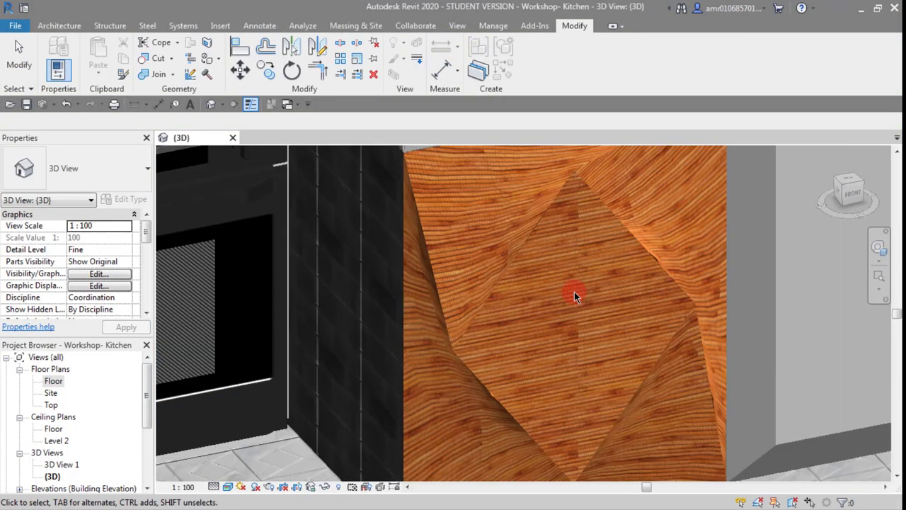
scroll(575, 291, "up", 1)
scroll(538, 305, "up", 2)
scroll(532, 290, "up", 3)
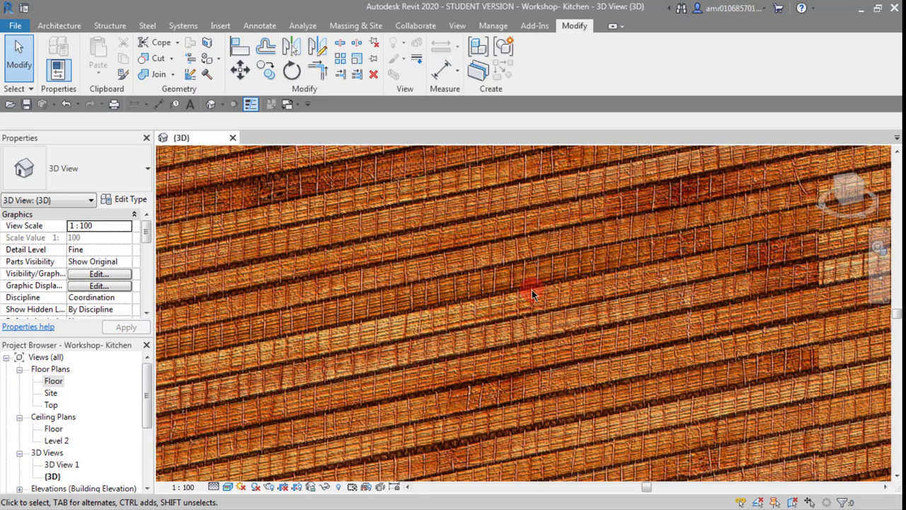
scroll(532, 289, "down", 2)
scroll(532, 289, "down", 2)
scroll(532, 289, "down", 2)
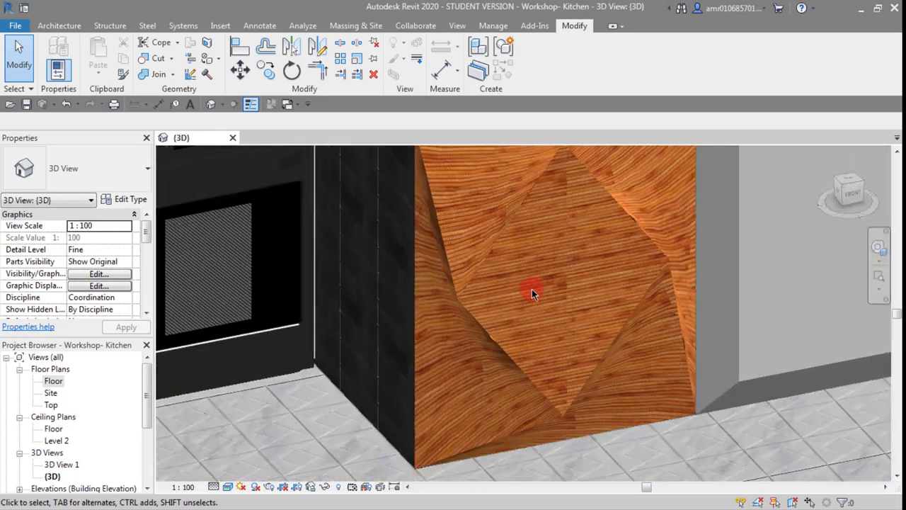
scroll(531, 290, "down", 1)
scroll(513, 302, "down", 1)
mouse_move(513, 303)
middle_mouse_down("shift")
mouse_move(559, 340)
mouse_move(435, 243)
middle_mouse_up("shift")
scroll(359, 223, "up", 3)
scroll(337, 299, "up", 2)
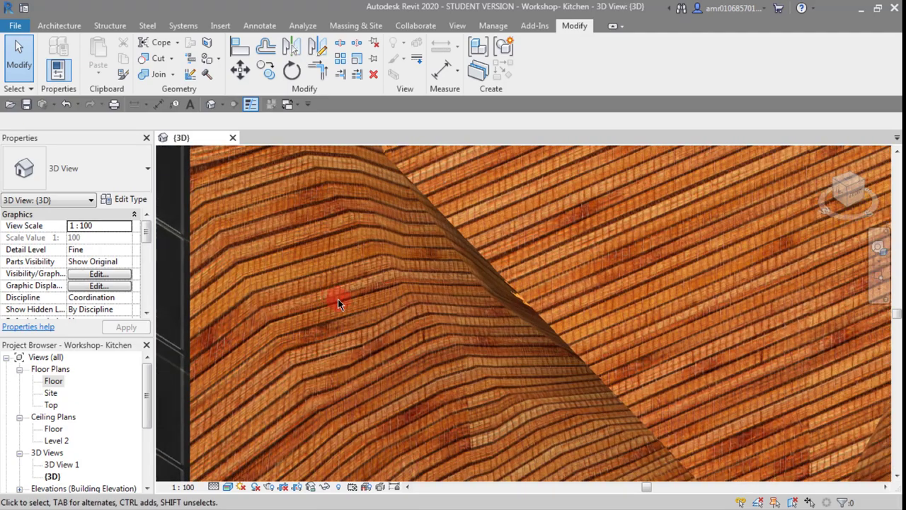
scroll(323, 285, "up", 2)
scroll(447, 319, "down", 1)
scroll(445, 312, "down", 2)
scroll(448, 312, "down", 2)
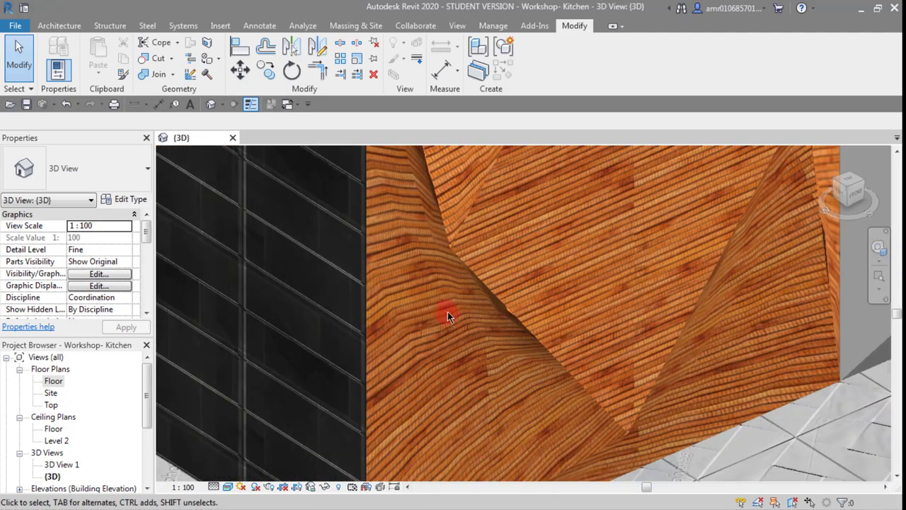
scroll(448, 327, "down", 1)
scroll(448, 327, "down", 2)
scroll(558, 381, "down", 1)
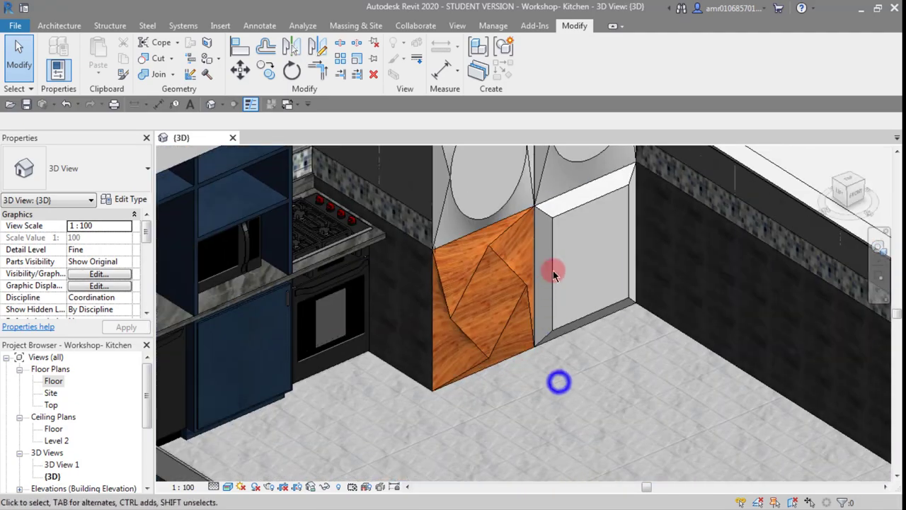
left_click(549, 277)
left_click(572, 386)
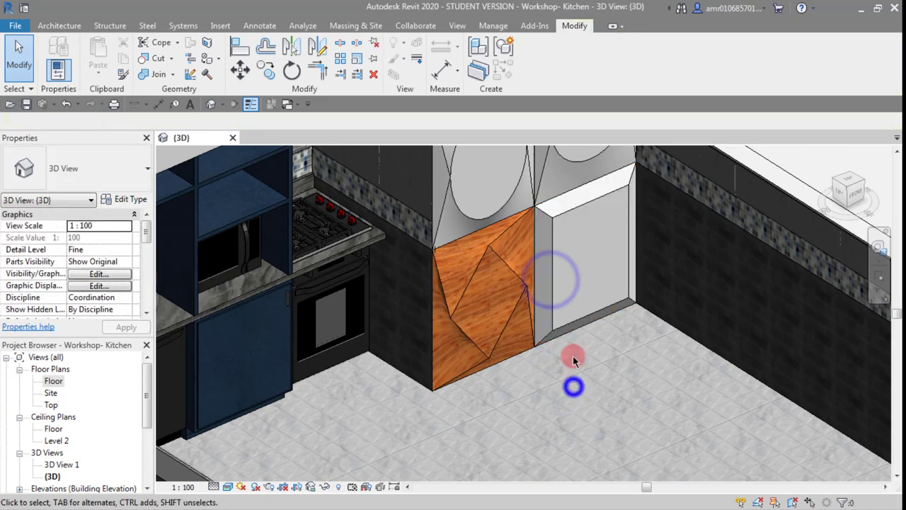
scroll(566, 421, "down", 2)
middle_click_drag(565, 422, 505, 371)
scroll(473, 311, "down", 1)
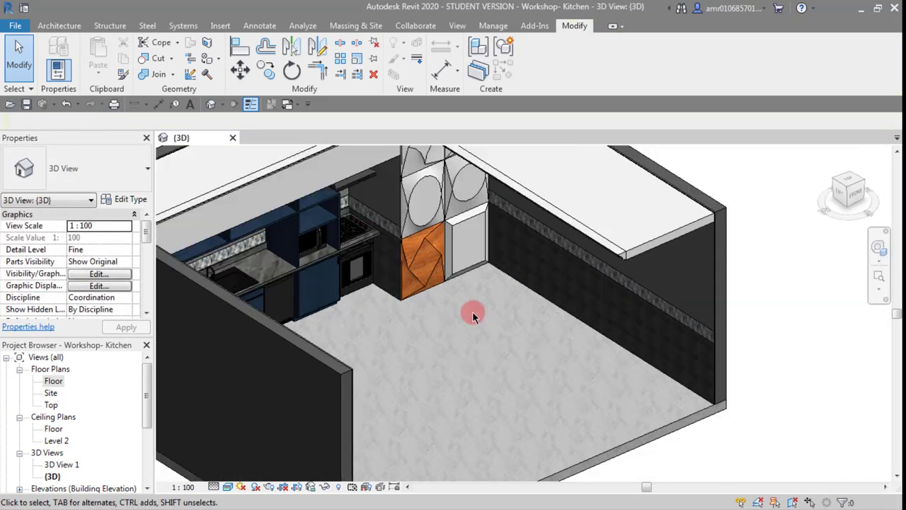
scroll(497, 328, "up", 2)
scroll(497, 331, "down", 2)
scroll(461, 314, "down", 1)
scroll(461, 348, "down", 2)
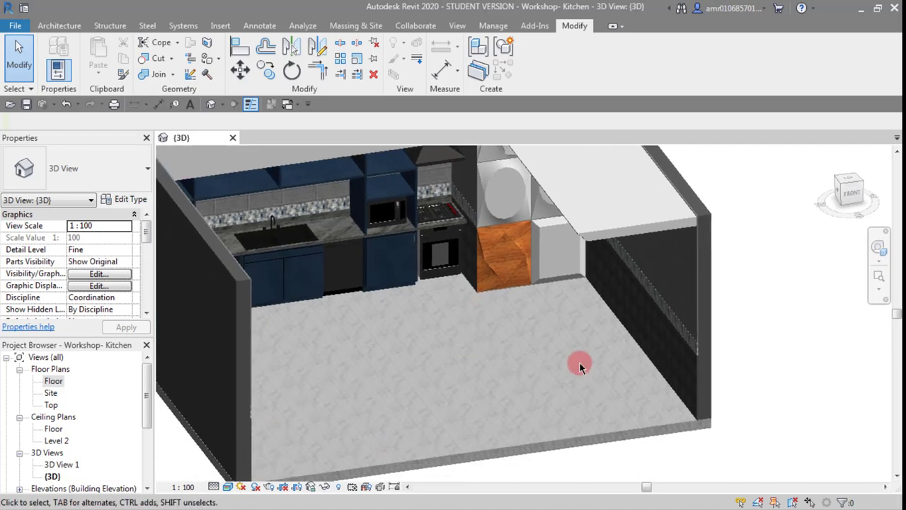
scroll(647, 356, "up", 4)
scroll(647, 356, "up", 1)
mouse_move(573, 389)
middle_mouse_down("shift")
mouse_move(616, 384)
mouse_move(639, 340)
mouse_move(488, 380)
mouse_move(579, 316)
middle_mouse_up("shift")
scroll(579, 315, "up", 2)
scroll(577, 311, "up", 2)
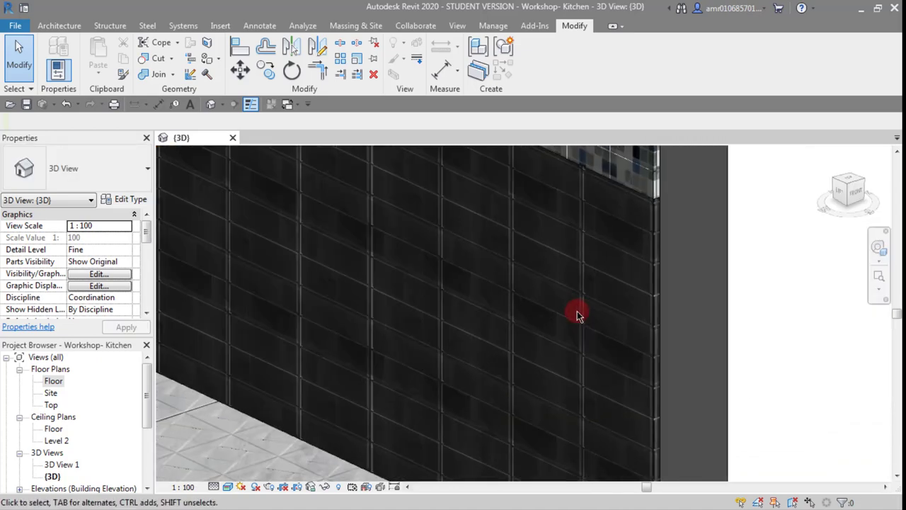
scroll(577, 311, "up", 2)
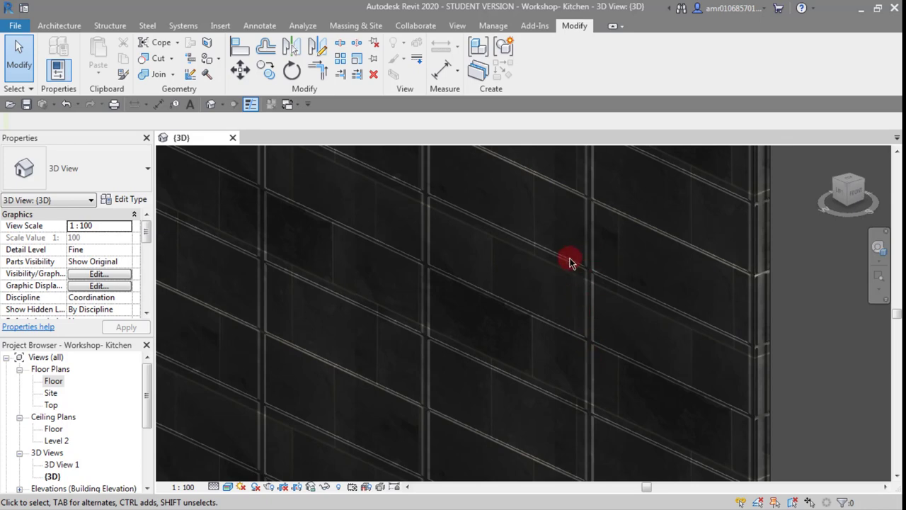
scroll(425, 278, "down", 2)
scroll(425, 272, "down", 2)
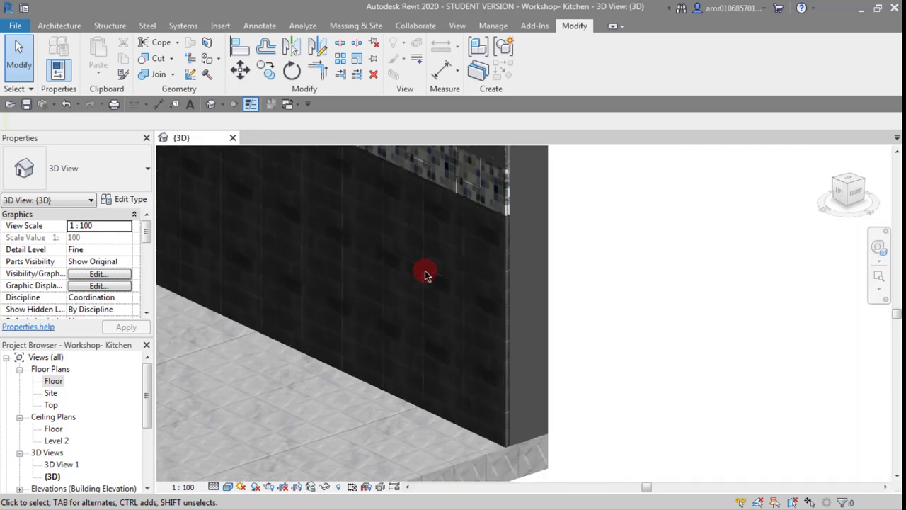
middle_click_drag(376, 438, 430, 324)
scroll(371, 381, "up", 2)
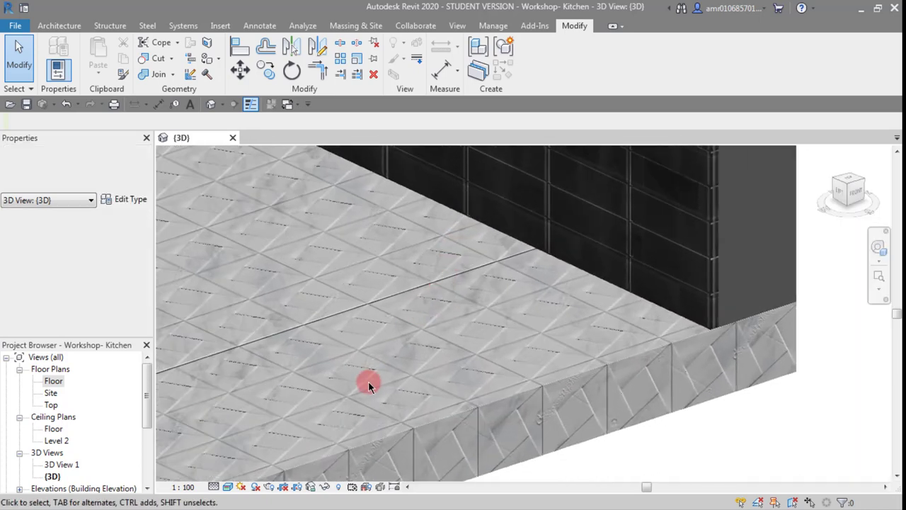
scroll(388, 346, "up", 3)
mouse_move(389, 346)
middle_mouse_down("shift")
mouse_move(395, 372)
mouse_move(385, 361)
middle_mouse_up("shift")
scroll(400, 301, "down", 2)
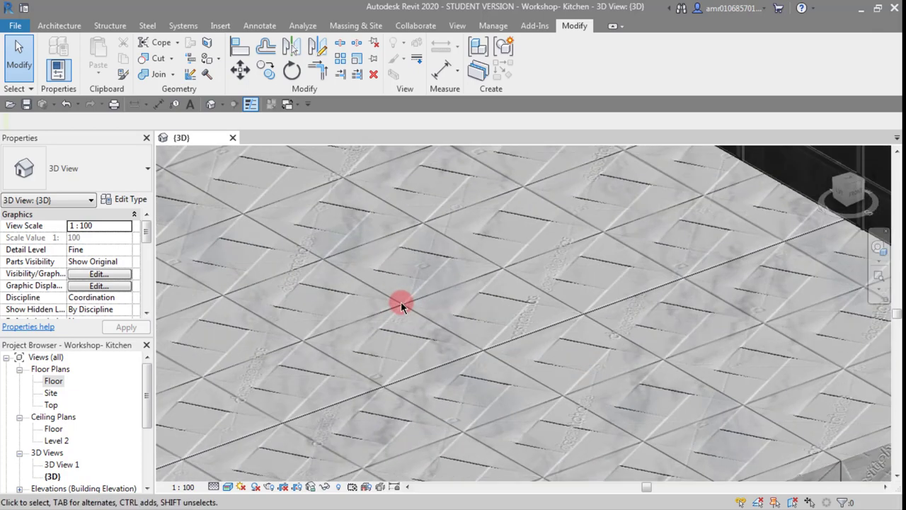
scroll(402, 302, "down", 2)
scroll(396, 301, "down", 2)
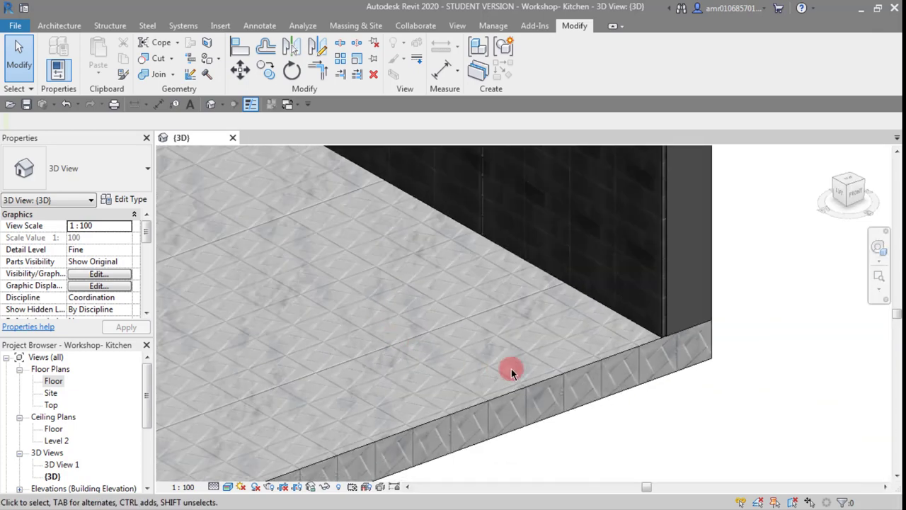
scroll(522, 382, "up", 2)
scroll(482, 320, "down", 2)
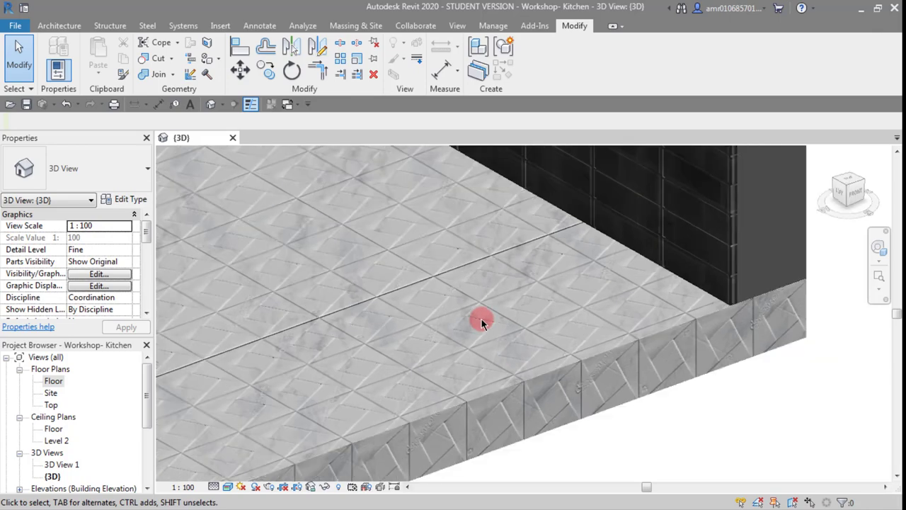
mouse_move(482, 318)
middle_mouse_down()
mouse_move(470, 243)
mouse_move(472, 361)
middle_mouse_up()
scroll(588, 283, "up", 3)
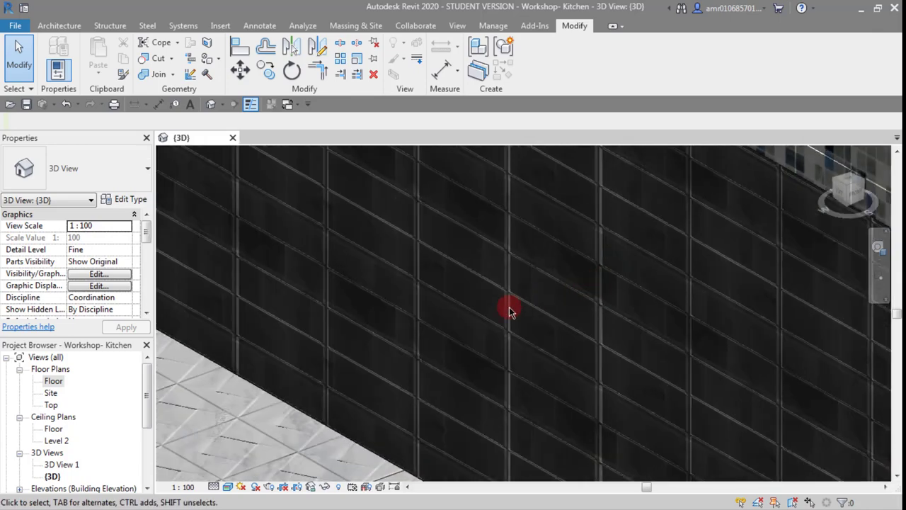
scroll(509, 309, "down", 2)
scroll(677, 340, "up", 2)
scroll(550, 306, "up", 2)
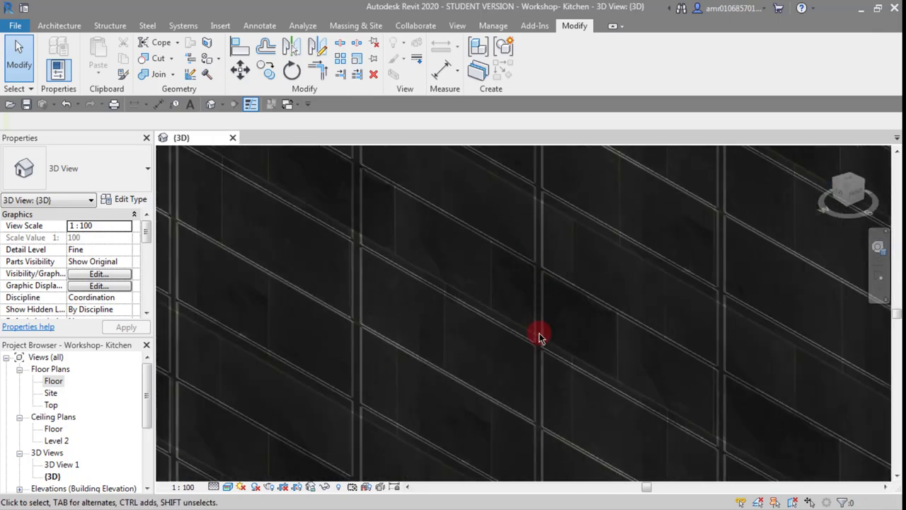
scroll(439, 317, "down", 1)
scroll(425, 303, "down", 2)
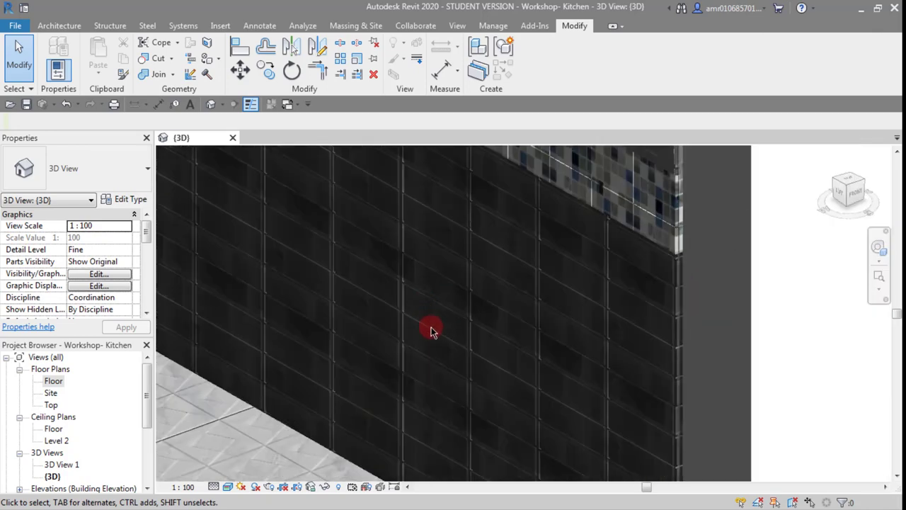
scroll(430, 324, "up", 2)
scroll(491, 330, "up", 2)
scroll(464, 323, "down", 2)
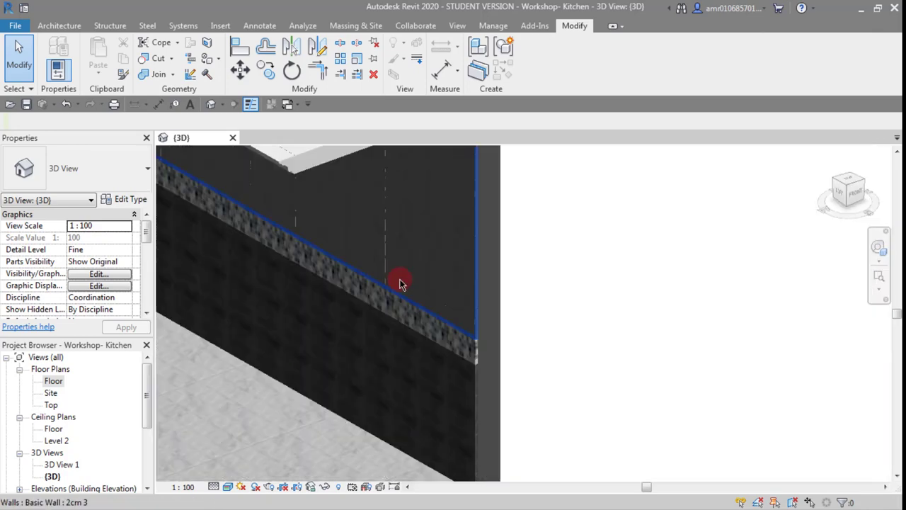
mouse_move(401, 278)
middle_mouse_down()
mouse_move(457, 374)
mouse_move(455, 354)
middle_mouse_up()
scroll(457, 376, "up", 2)
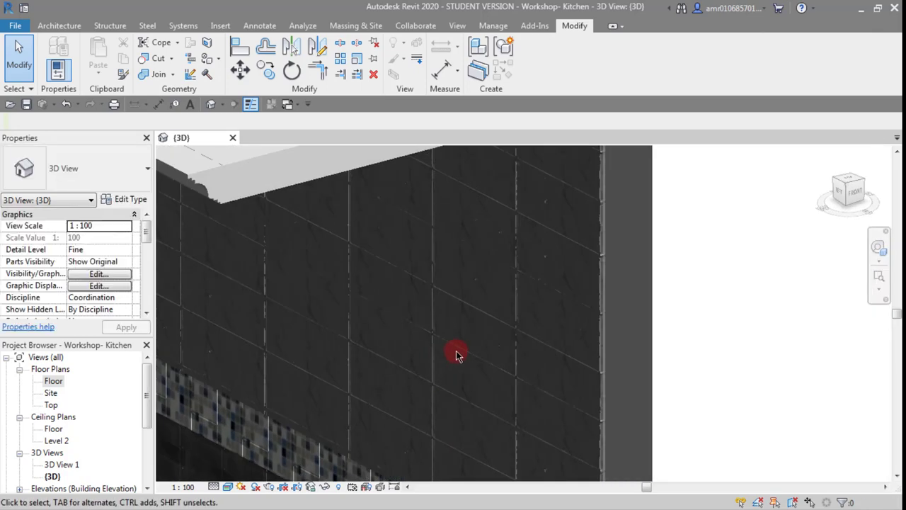
scroll(488, 340, "up", 2)
middle_click_drag(431, 274, 350, 180)
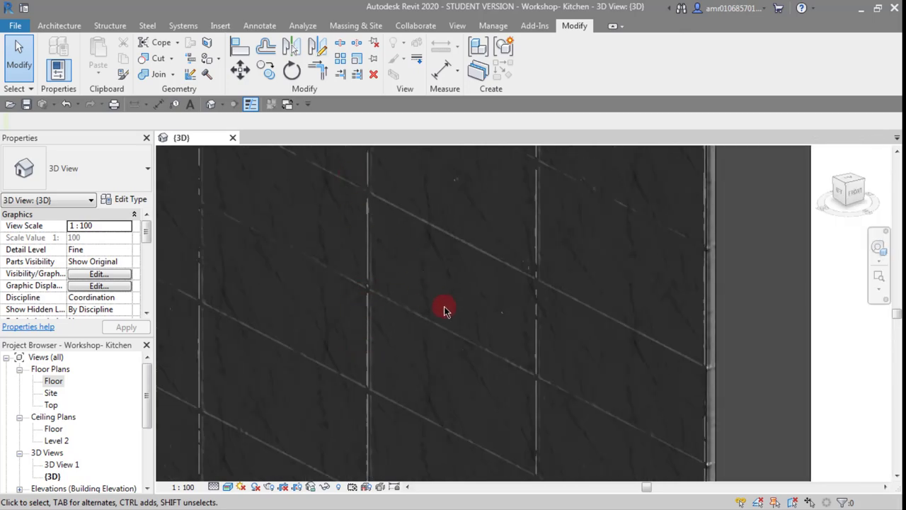
scroll(446, 304, "down", 2)
scroll(448, 304, "down", 2)
scroll(441, 314, "down", 2)
scroll(454, 331, "down", 1)
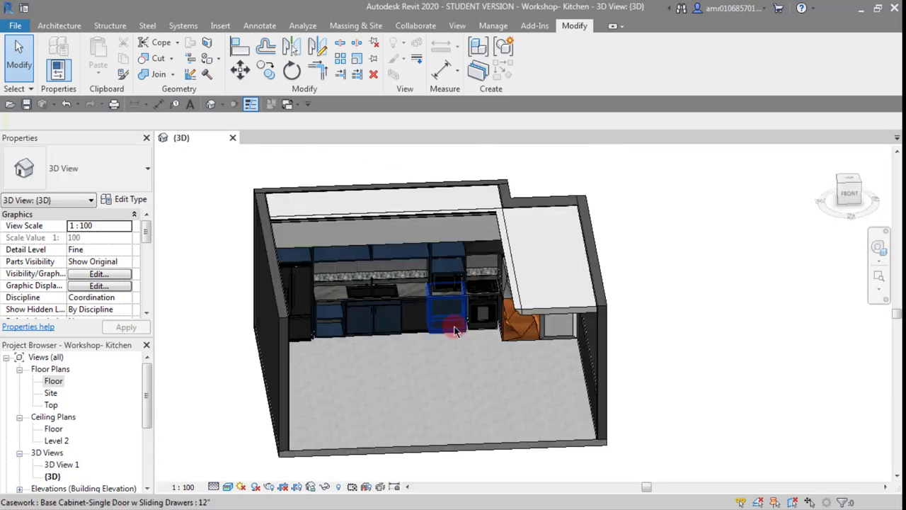
scroll(496, 326, "up", 2)
scroll(542, 354, "up", 2)
scroll(542, 358, "down", 3)
scroll(495, 354, "up", 2)
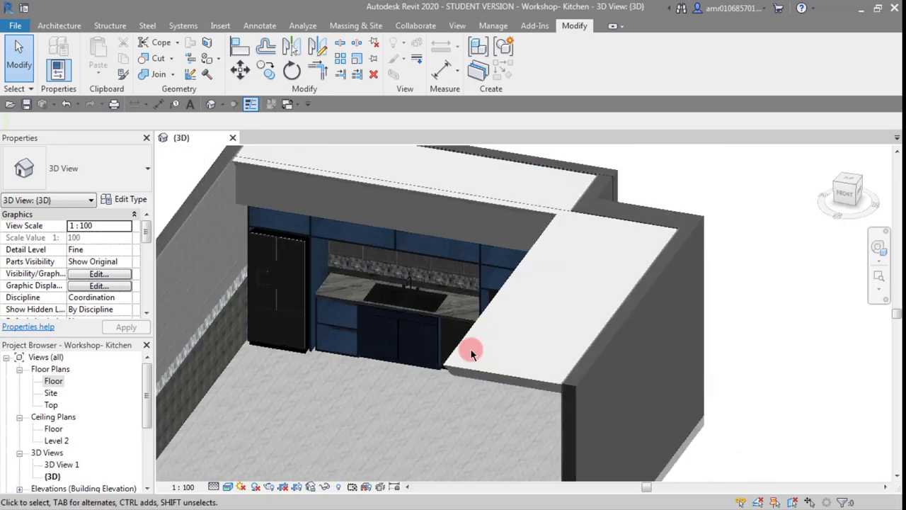
scroll(471, 348, "down", 2)
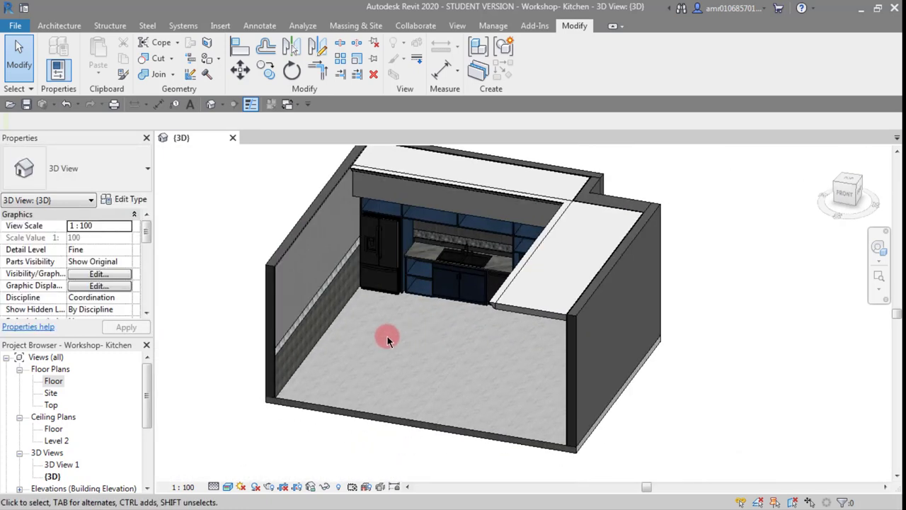
Open the perspective 3D View 1 and close the default {3D} view.
double_click(63, 465)
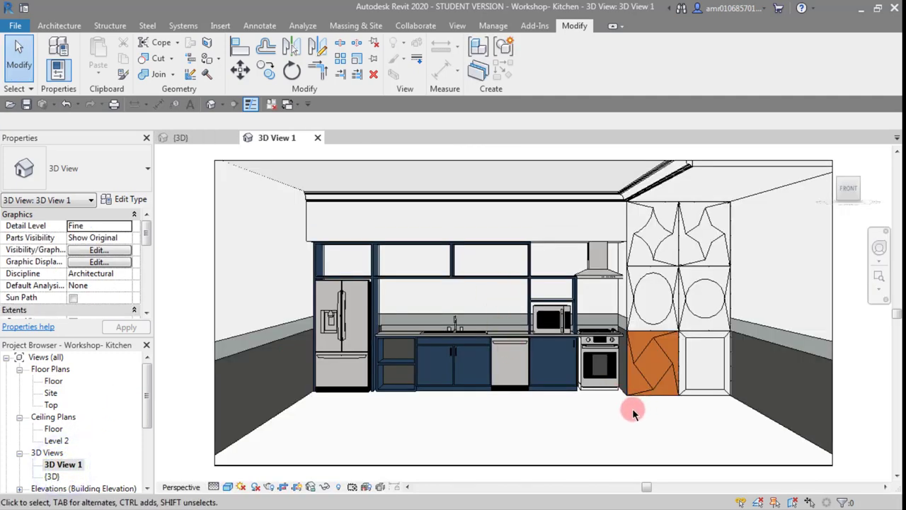
scroll(632, 411, "up", 1)
scroll(633, 412, "down", 1)
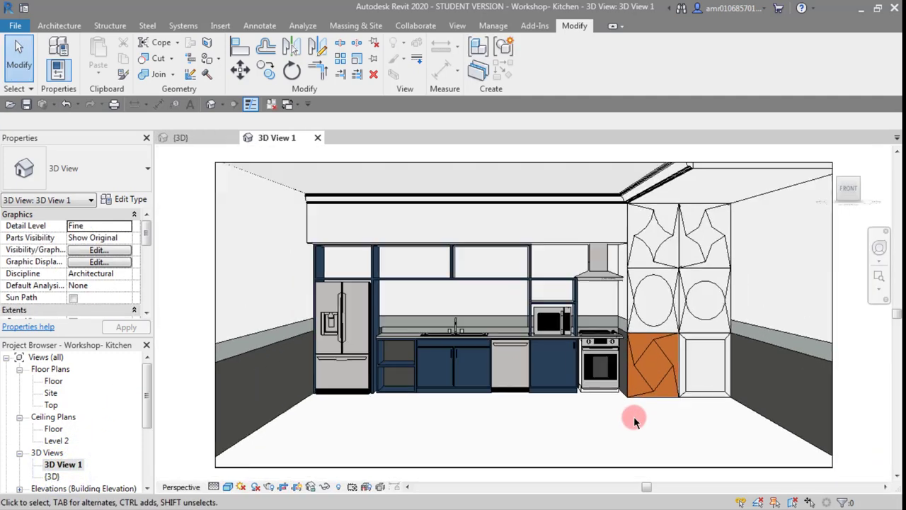
left_click(259, 105)
Zoom into the kitchen front and inspect the ceiling molding above the cabinets.
scroll(416, 299, "up", 2)
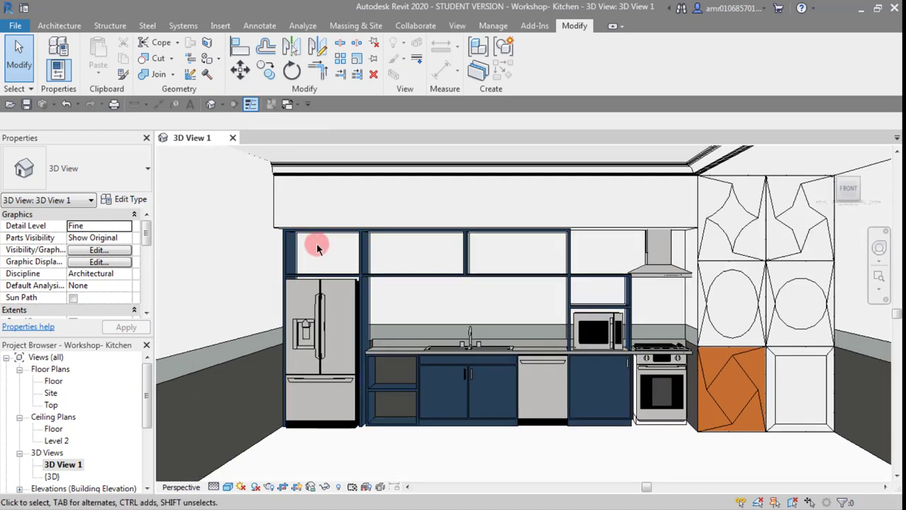
scroll(247, 214, "up", 2)
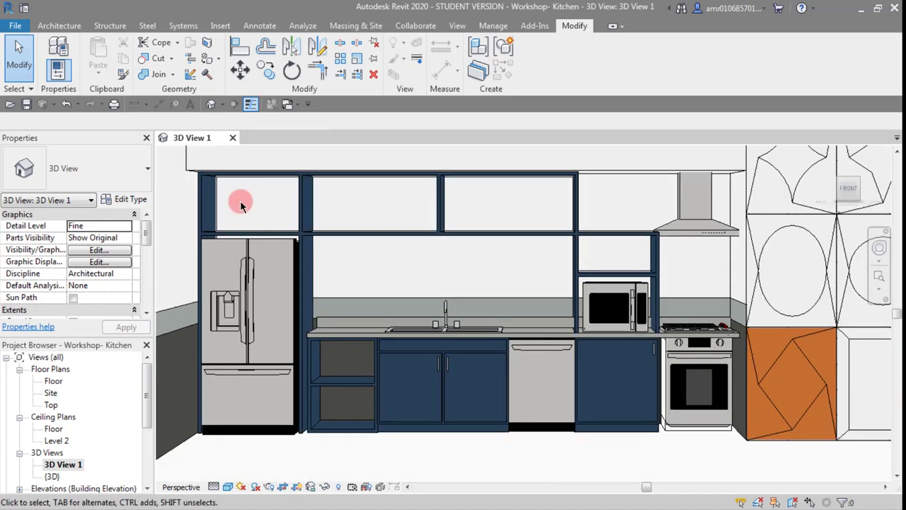
scroll(343, 375, "up", 2)
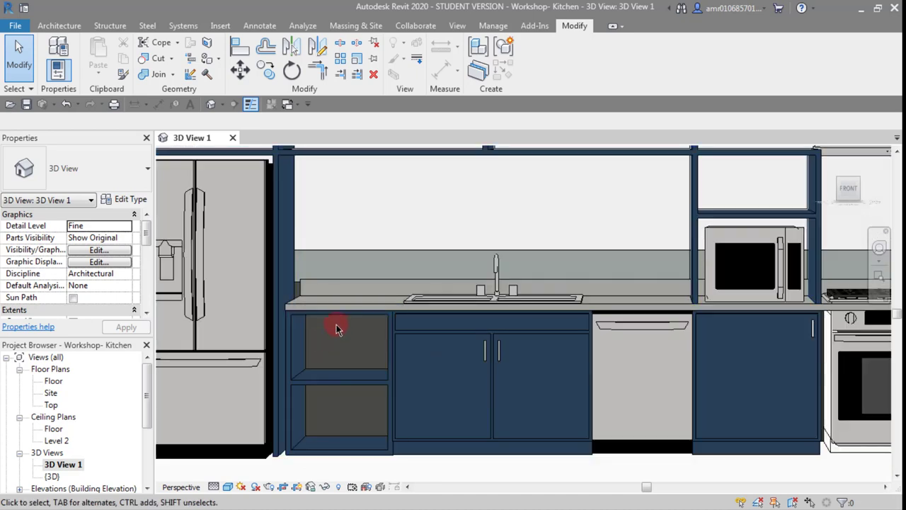
scroll(347, 396, "down", 4)
scroll(343, 354, "up", 3)
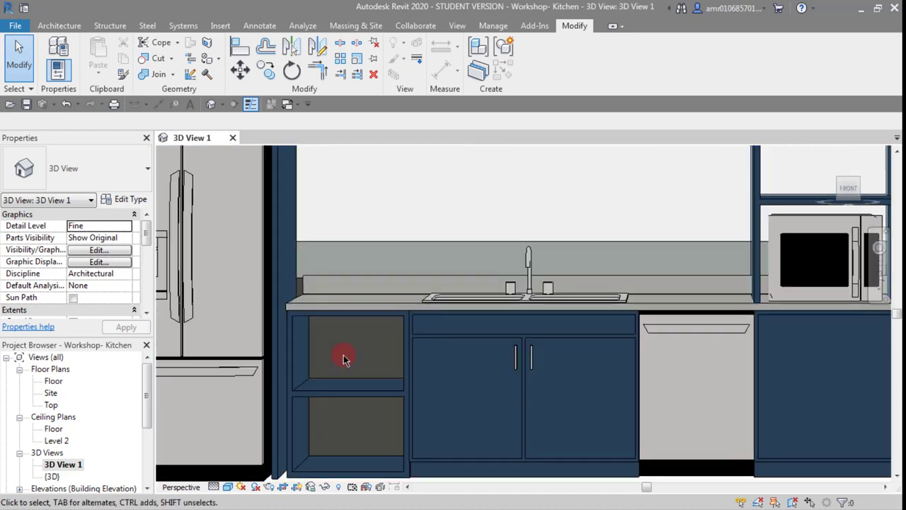
scroll(352, 371, "down", 3)
scroll(252, 217, "up", 3)
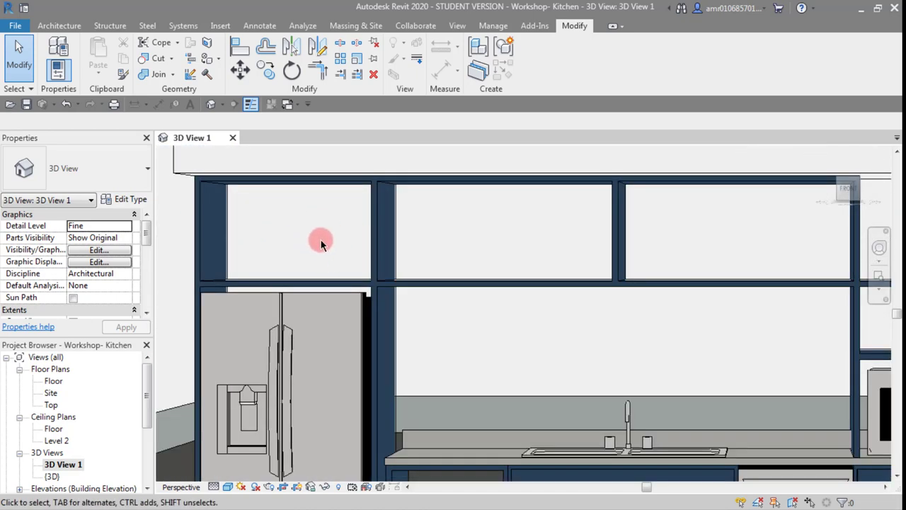
scroll(315, 243, "down", 3)
scroll(319, 237, "up", 2)
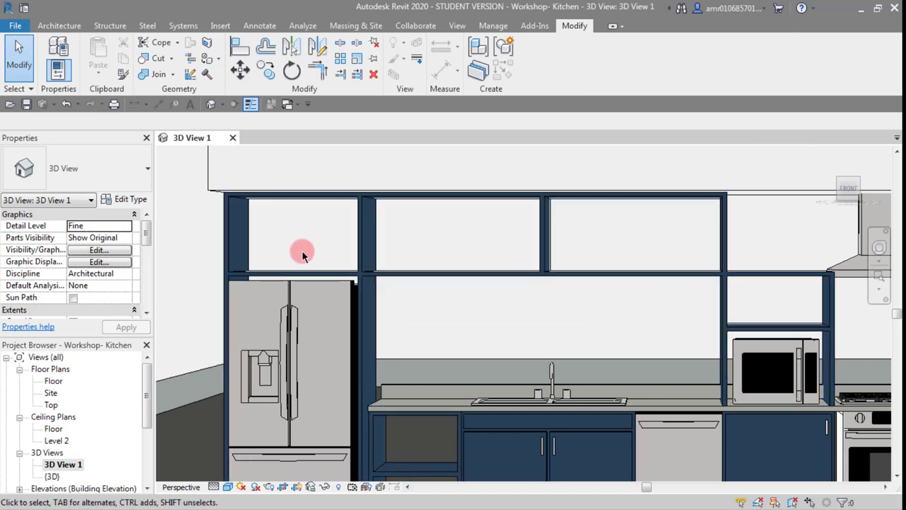
scroll(296, 251, "down", 3)
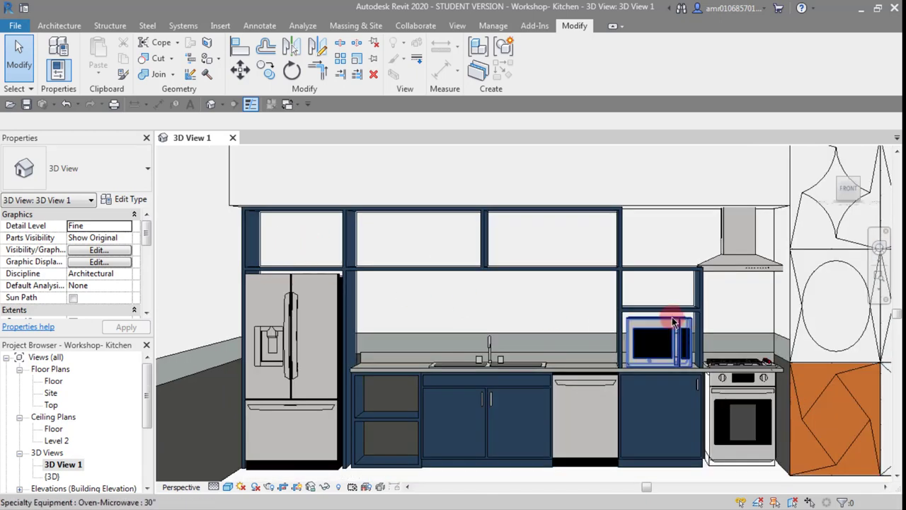
scroll(665, 333, "up", 3)
scroll(650, 272, "down", 3)
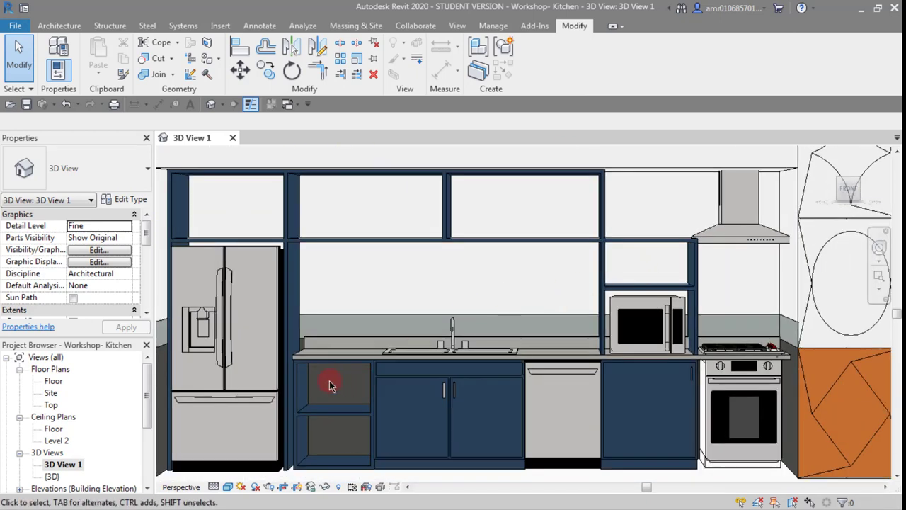
scroll(330, 381, "up", 3)
scroll(310, 323, "down", 1)
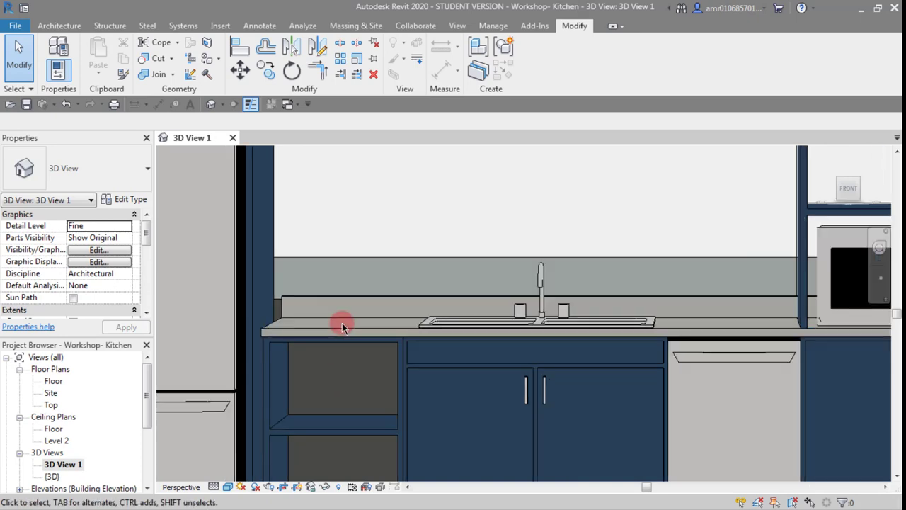
scroll(546, 283, "down", 3)
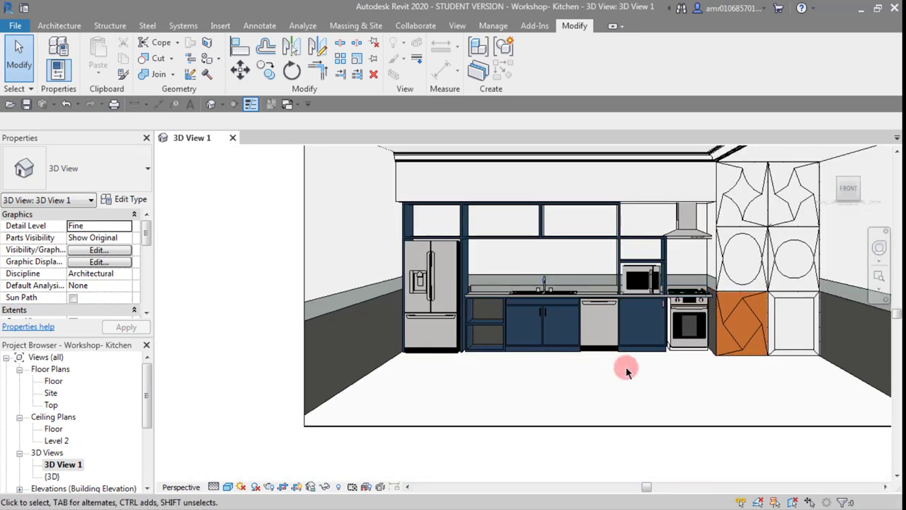
scroll(657, 369, "down", 1)
scroll(626, 363, "down", 2)
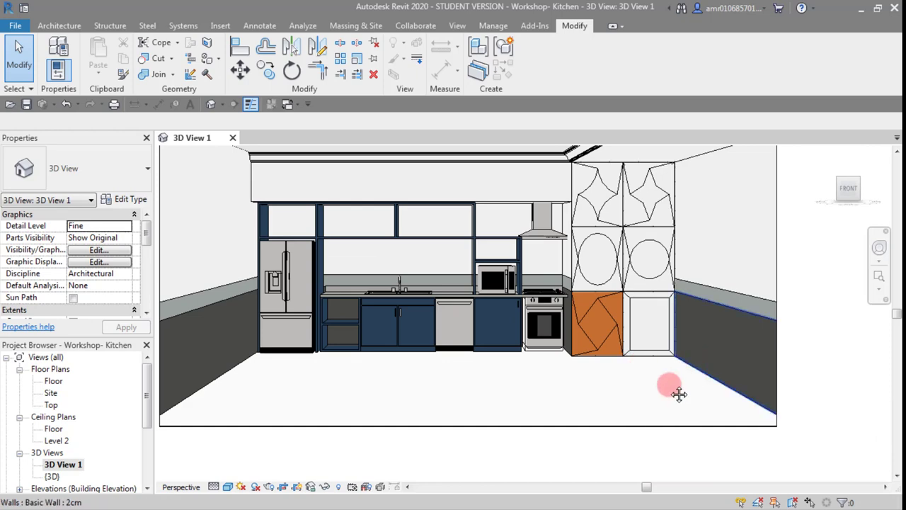
scroll(679, 394, "down", 1)
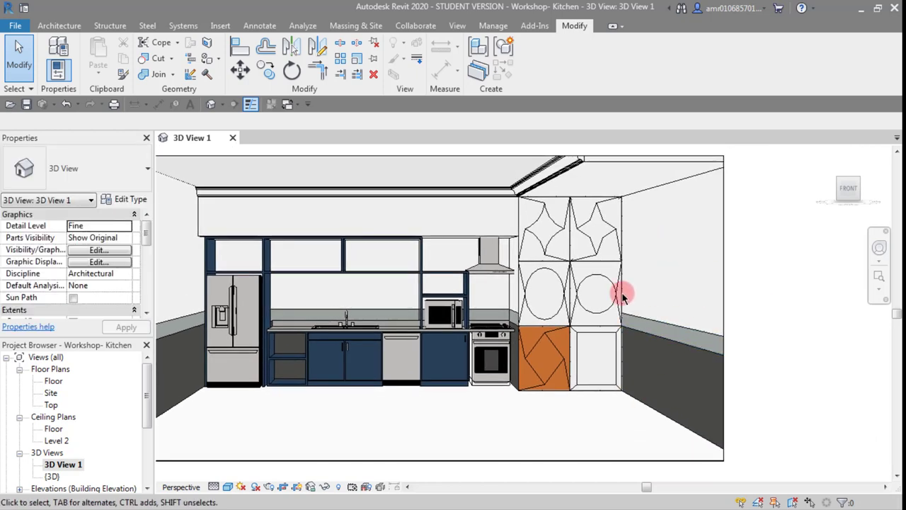
left_click(552, 170)
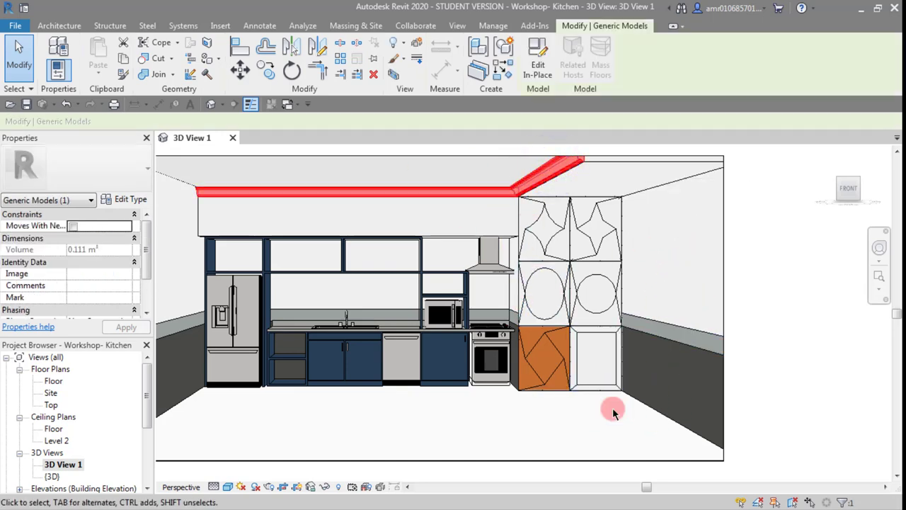
left_click(559, 422)
scroll(560, 421, "down", 2)
scroll(560, 421, "down", 1)
scroll(529, 427, "up", 4)
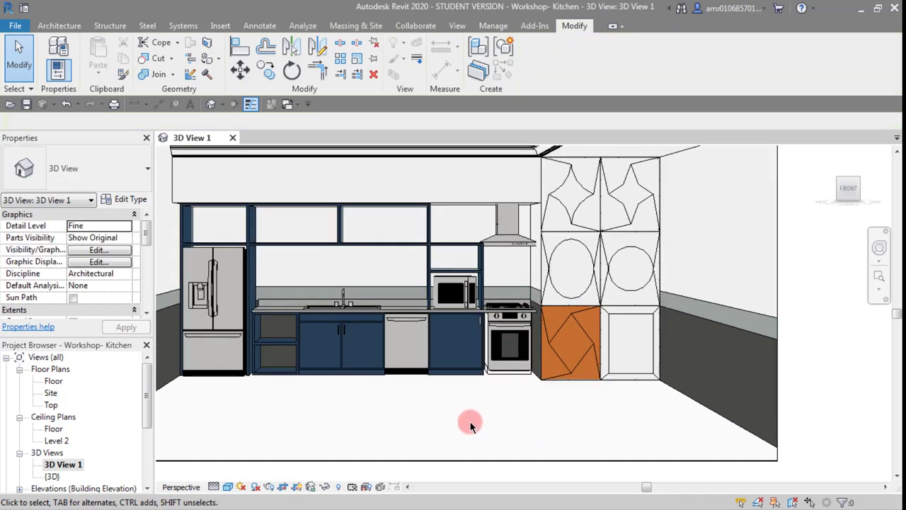
scroll(518, 402, "down", 2)
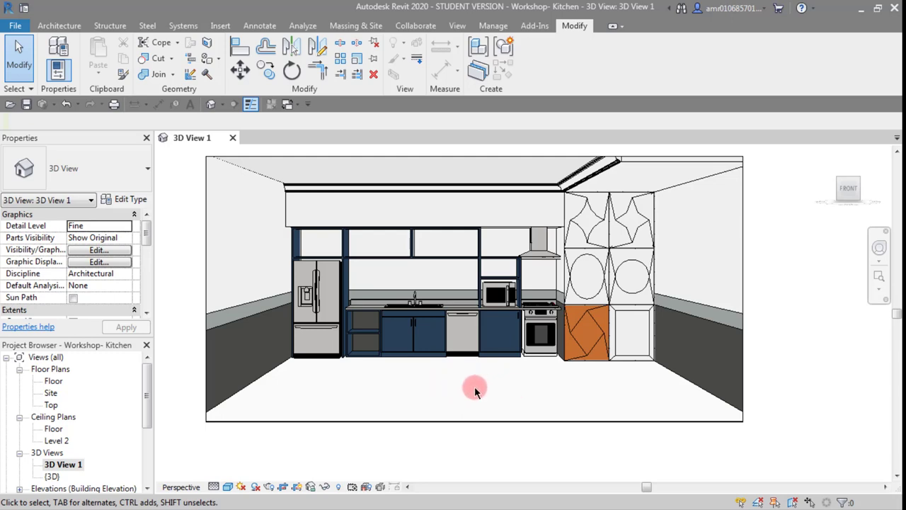
Pan around the kitchen front, then use ZF to fit the whole kitchen in view.
middle_click_drag(464, 375, 484, 447)
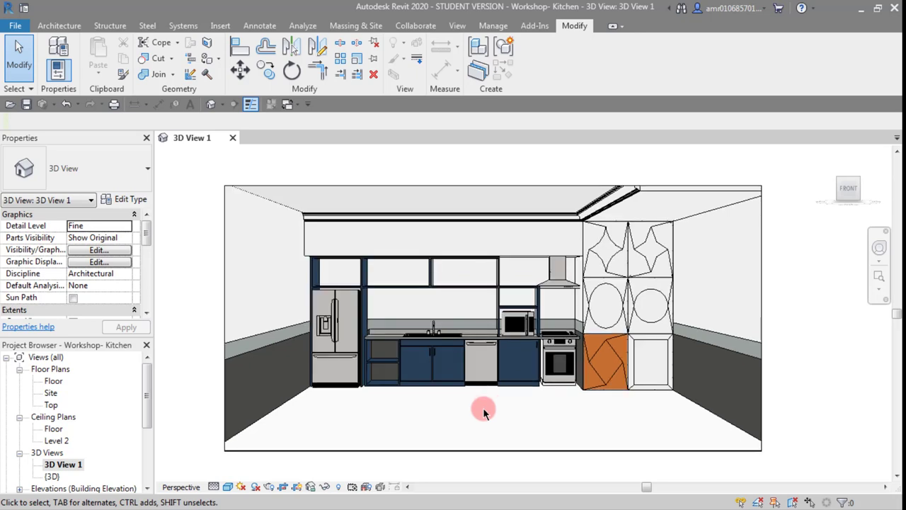
middle_click_drag(484, 410, 515, 373)
scroll(525, 363, "up", 2)
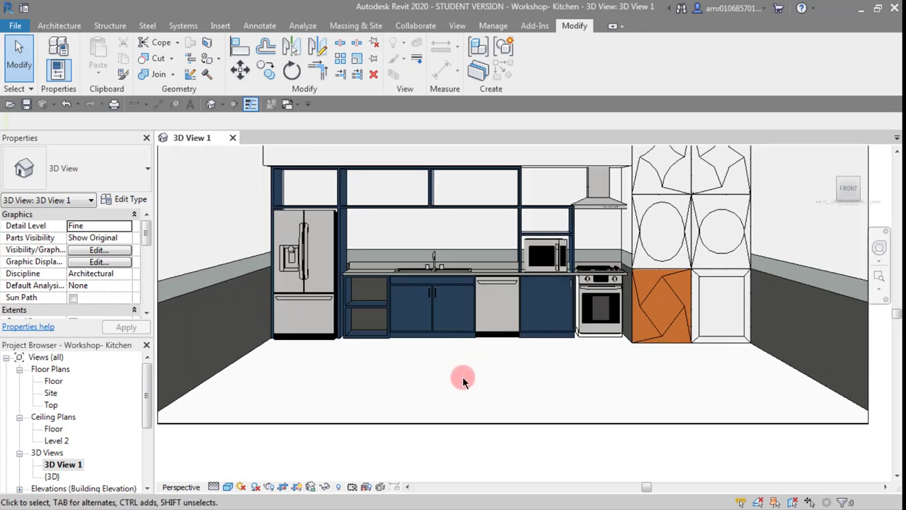
scroll(510, 388, "down", 3)
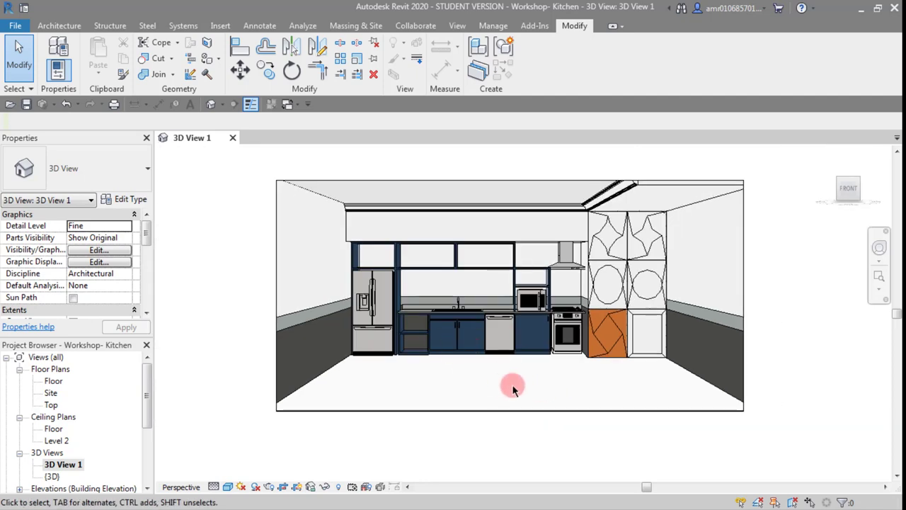
middle_click_drag(510, 387, 494, 420)
scroll(493, 420, "up", 1)
scroll(492, 394, "up", 1)
scroll(458, 404, "up", 2)
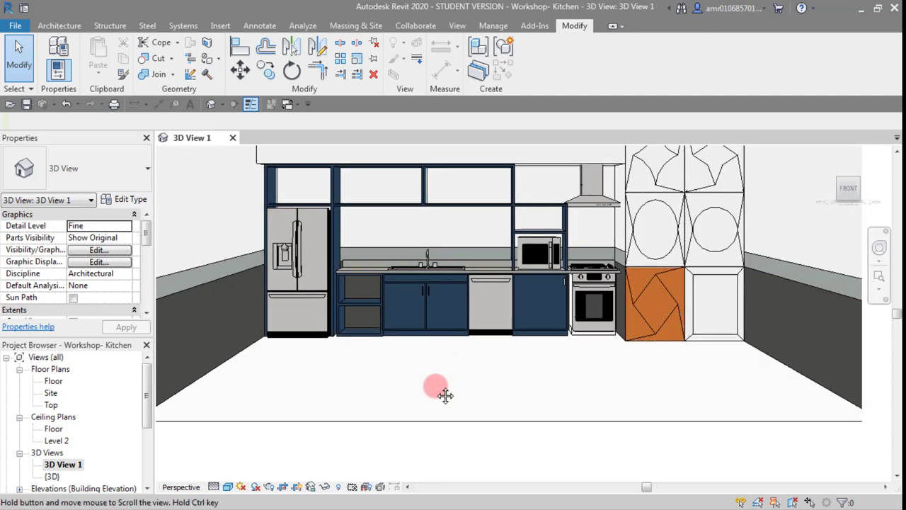
scroll(439, 390, "up", 1)
scroll(443, 410, "down", 2)
scroll(543, 366, "up", 2)
scroll(505, 421, "down", 1)
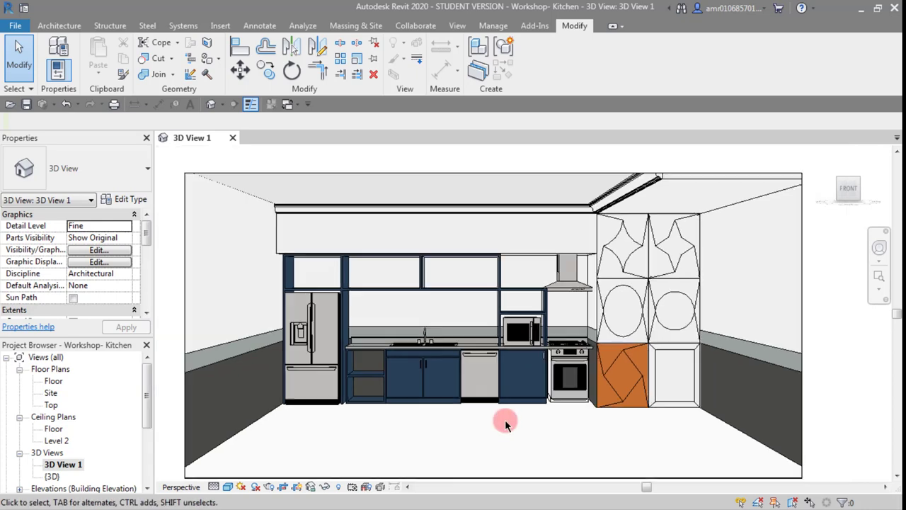
scroll(489, 440, "down", 1)
left_click(489, 440)
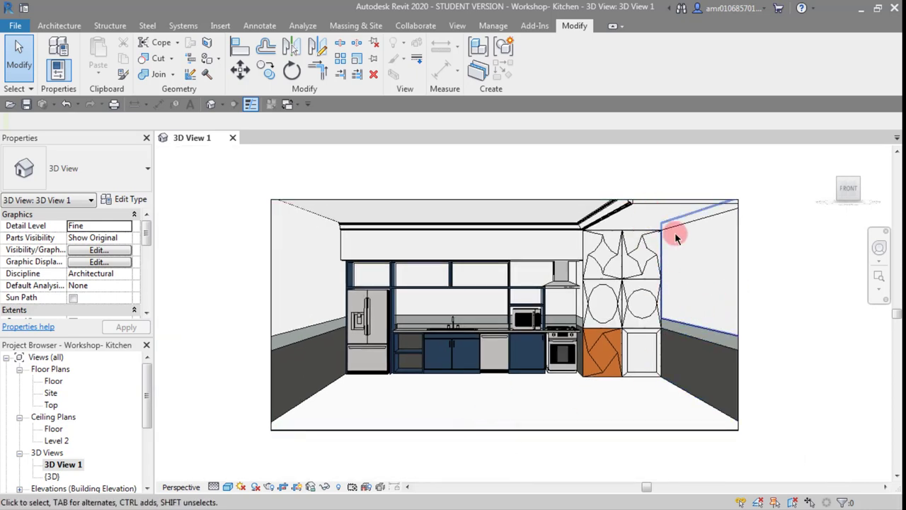
scroll(615, 383, "up", 2)
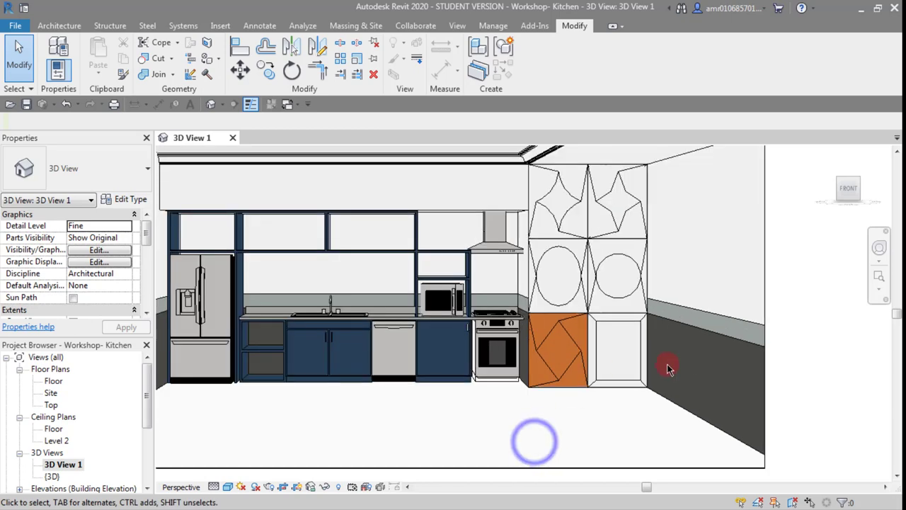
mouse_move(668, 366)
middle_mouse_down()
mouse_move(518, 376)
mouse_move(526, 340)
middle_mouse_up()
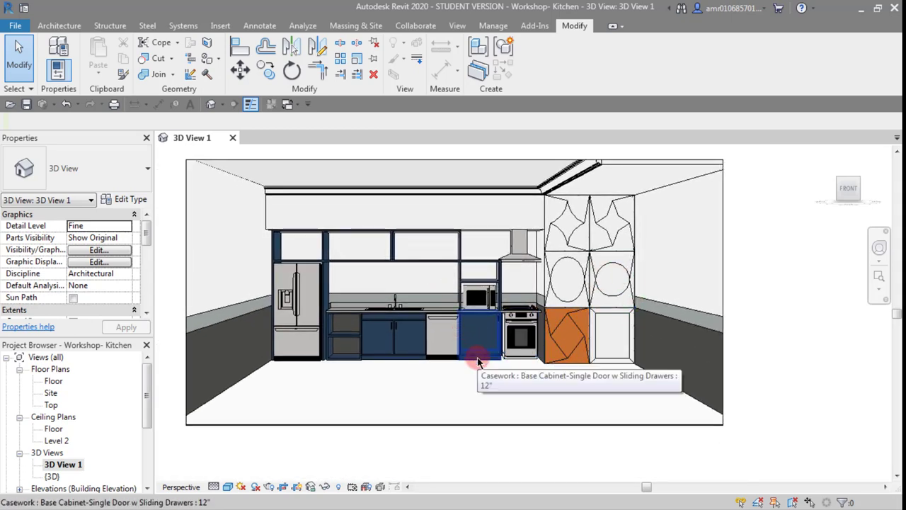
key("z")
key("f")
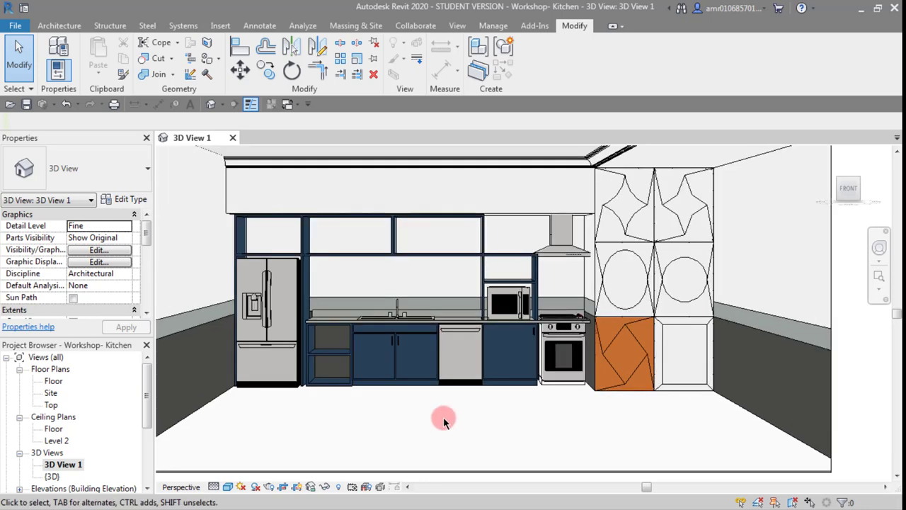
scroll(443, 420, "down", 2)
scroll(483, 390, "up", 1)
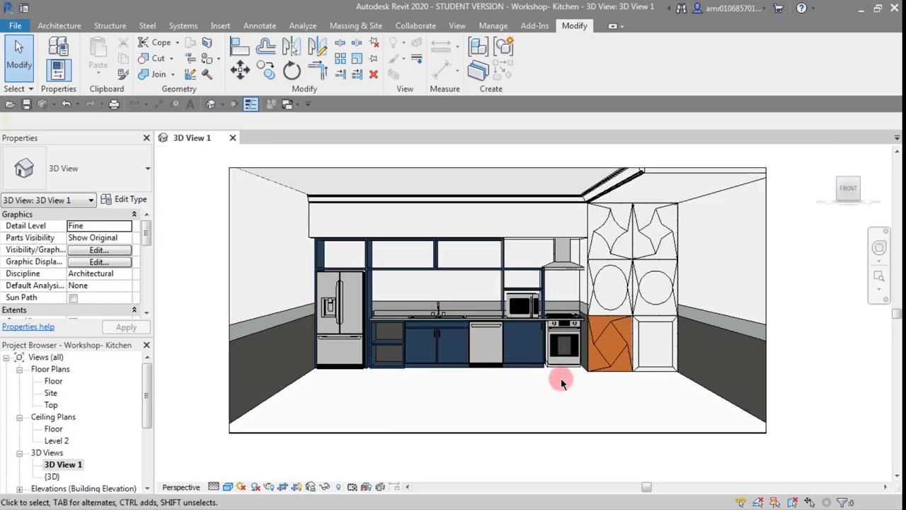
scroll(562, 382, "down", 1)
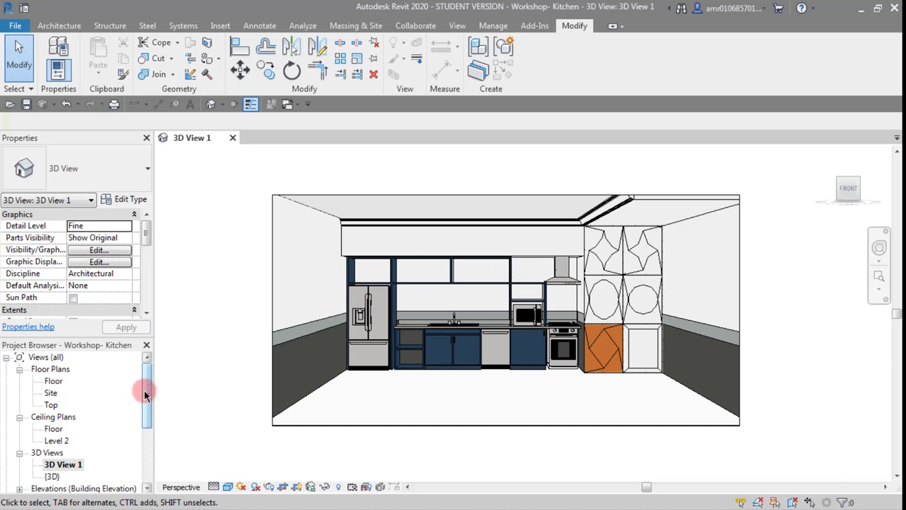
Open the Floor reflected ceiling plan and zoom in on the kitchen ceiling.
double_click(53, 429)
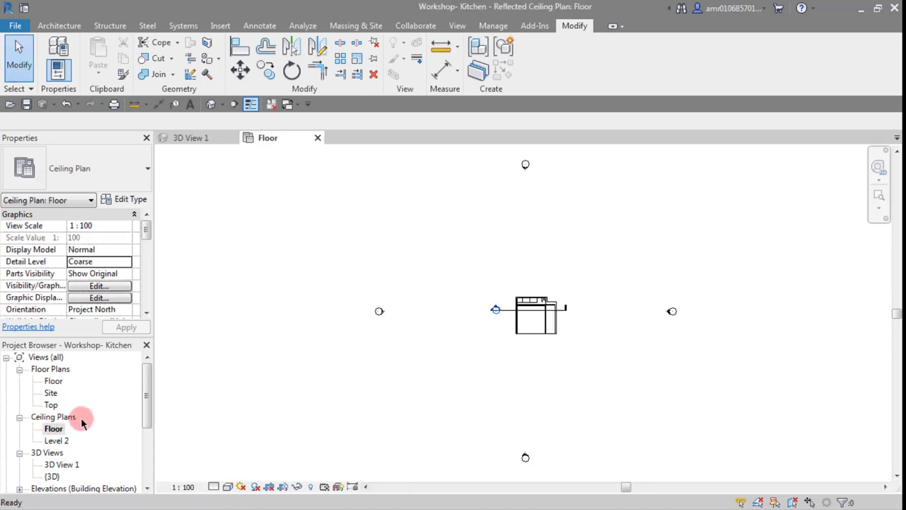
scroll(552, 337, "up", 5)
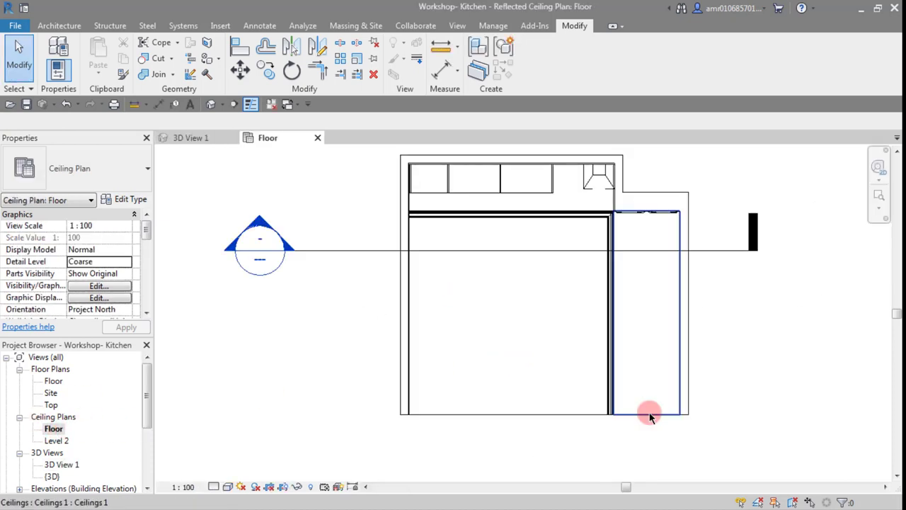
left_click(649, 414)
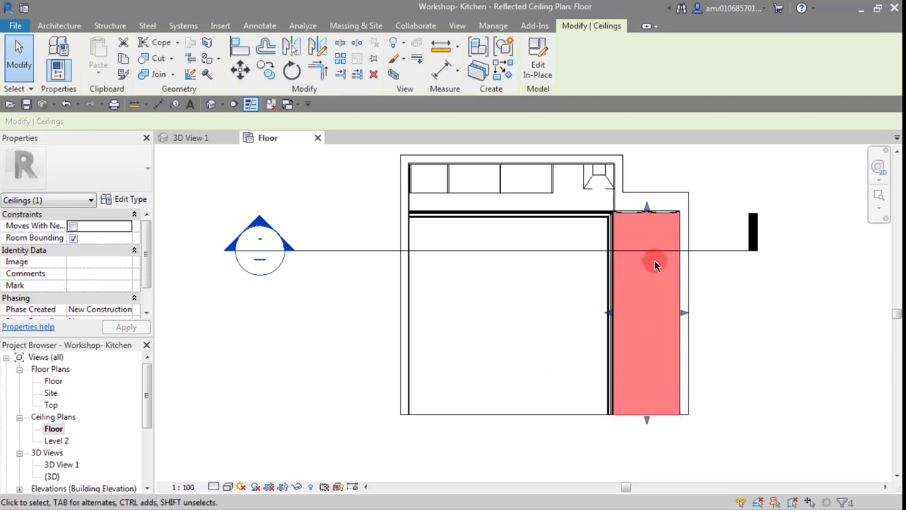
key("Escape")
Select the narrow ceiling strip right of the kitchen wall.
middle_click_drag(654, 259, 579, 254)
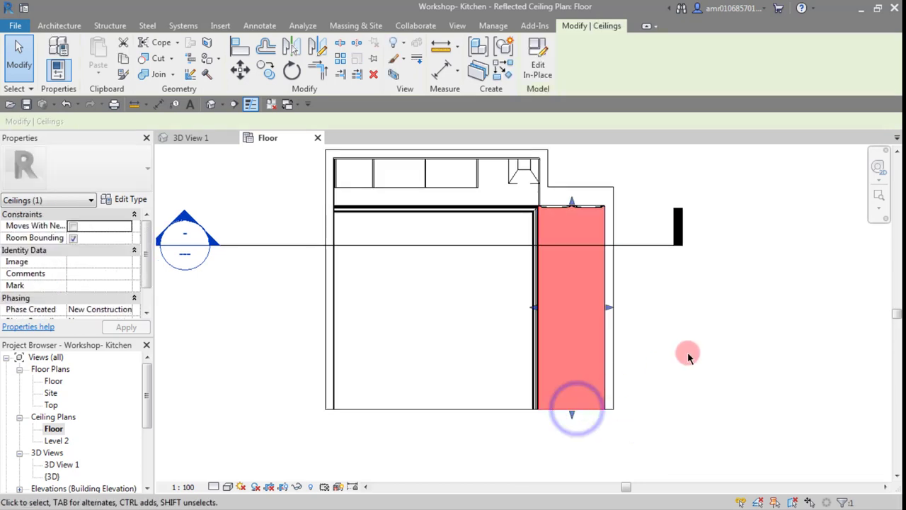
left_click(688, 350)
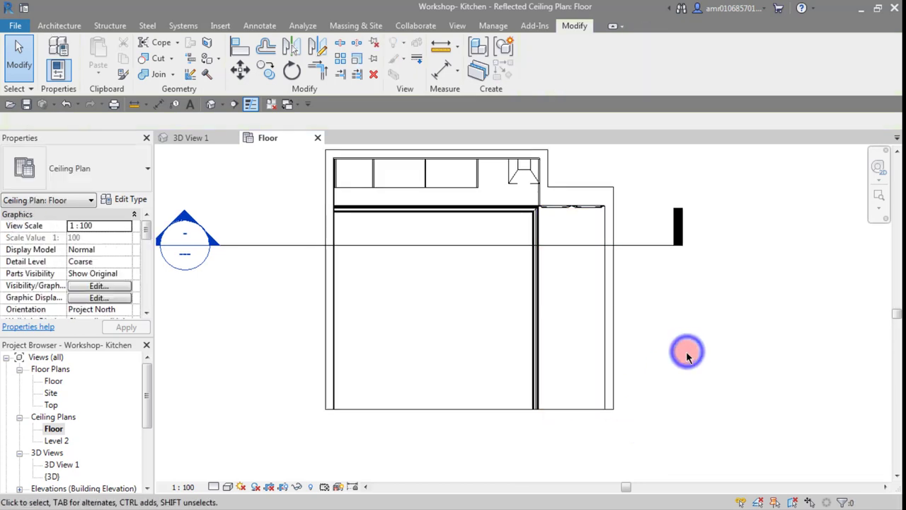
left_click(573, 406)
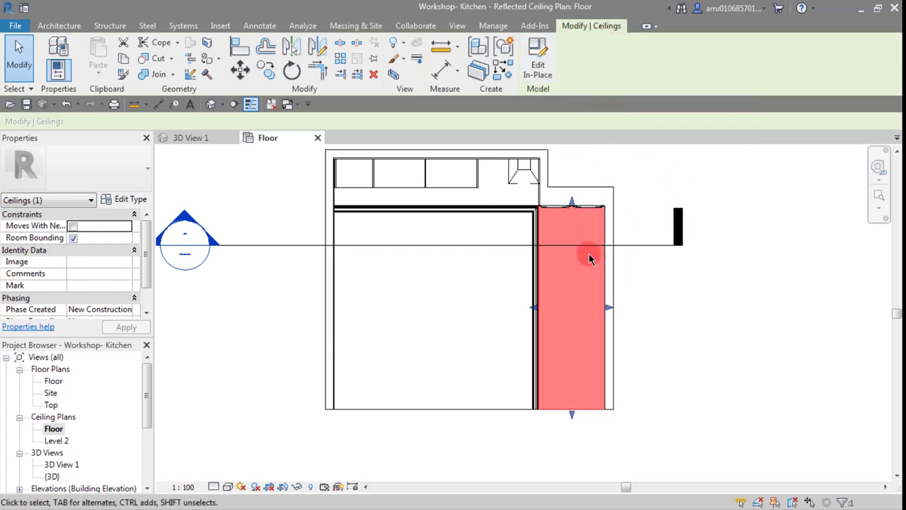
scroll(586, 281, "up", 1)
scroll(587, 280, "down", 1)
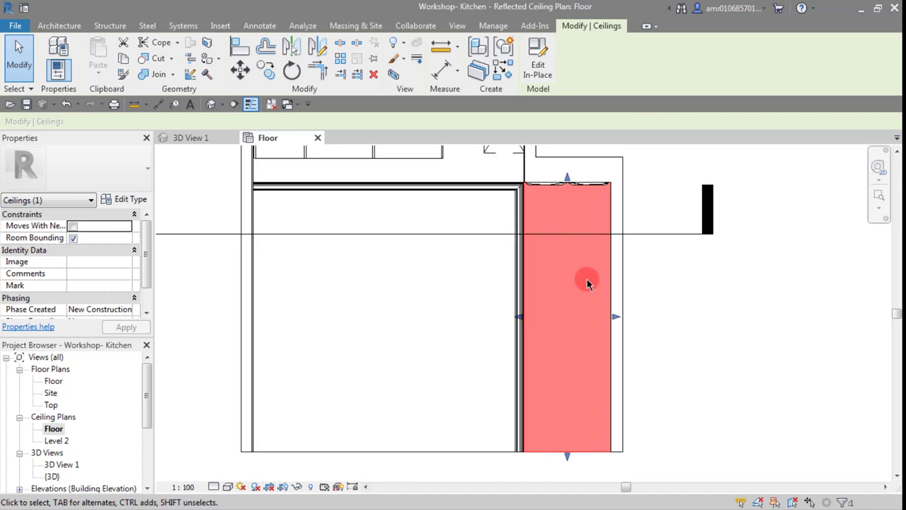
scroll(587, 280, "up", 1)
Edit the ceiling strip in place and open its extrusion sketch.
left_click(540, 65)
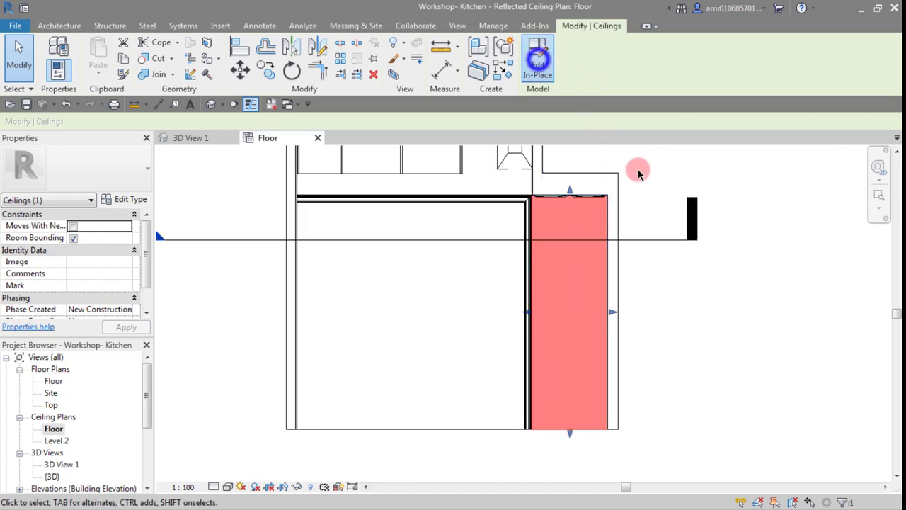
left_click(560, 429)
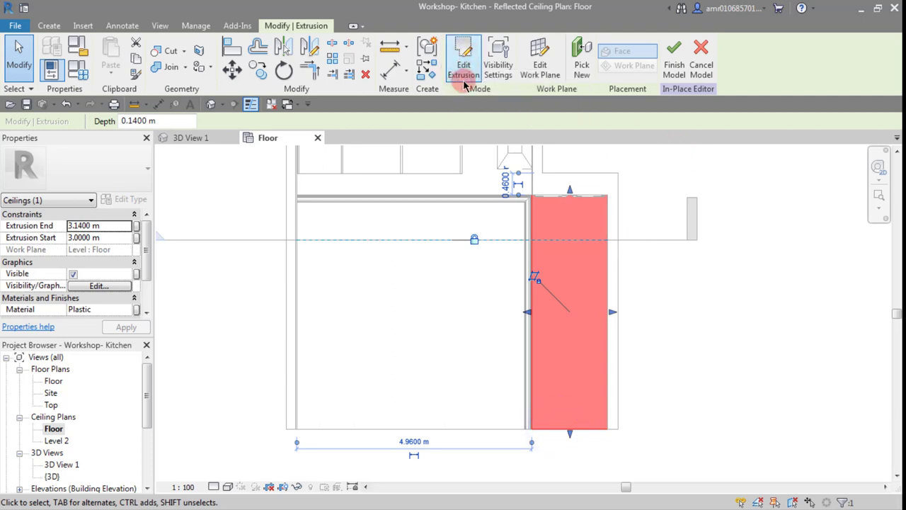
left_click(464, 65)
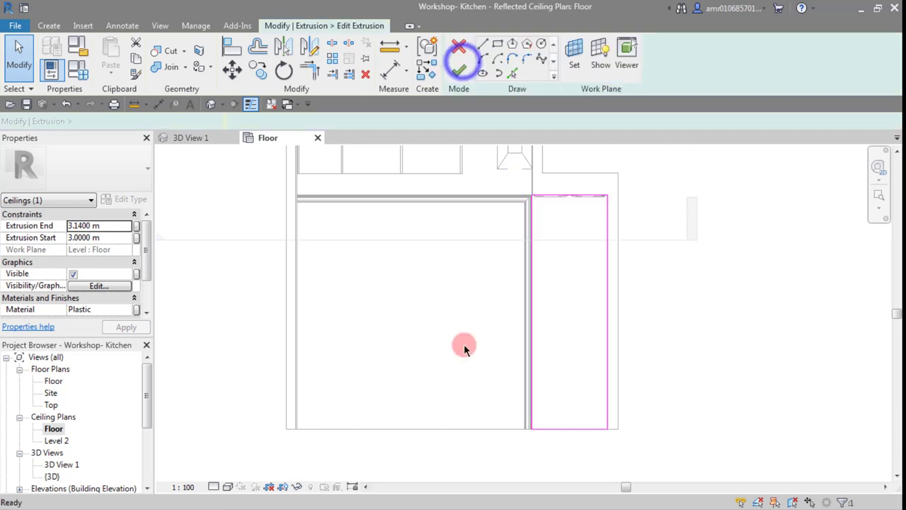
scroll(550, 362, "up", 1)
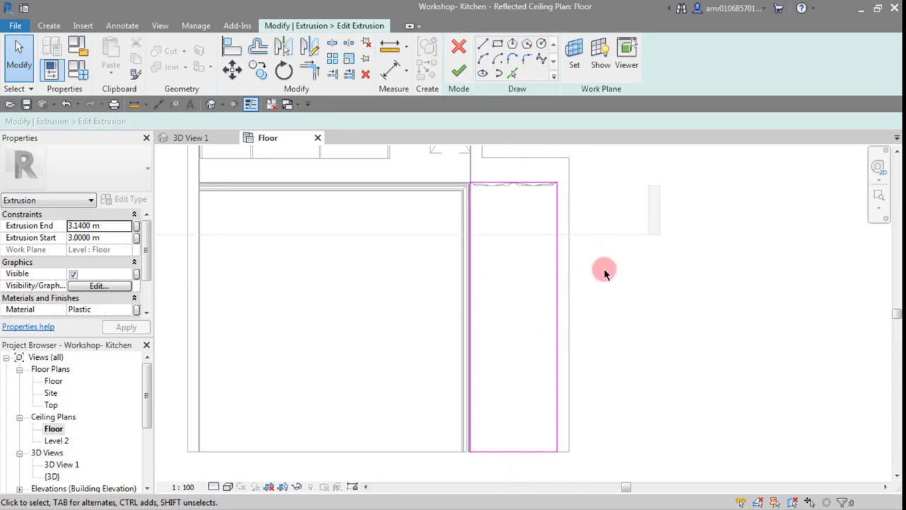
Draw a vertical line from the strip's top midpoint to its bottom midpoint.
left_click(558, 328)
left_click(629, 318)
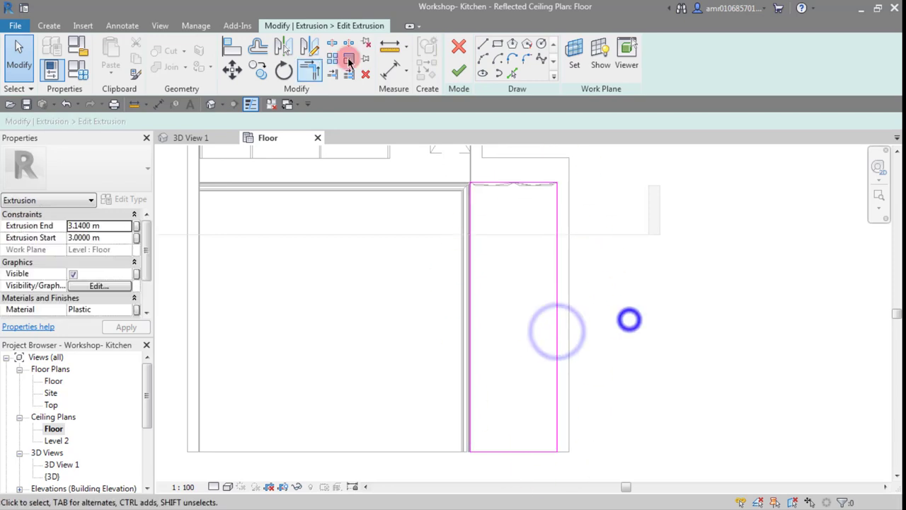
left_click(535, 306)
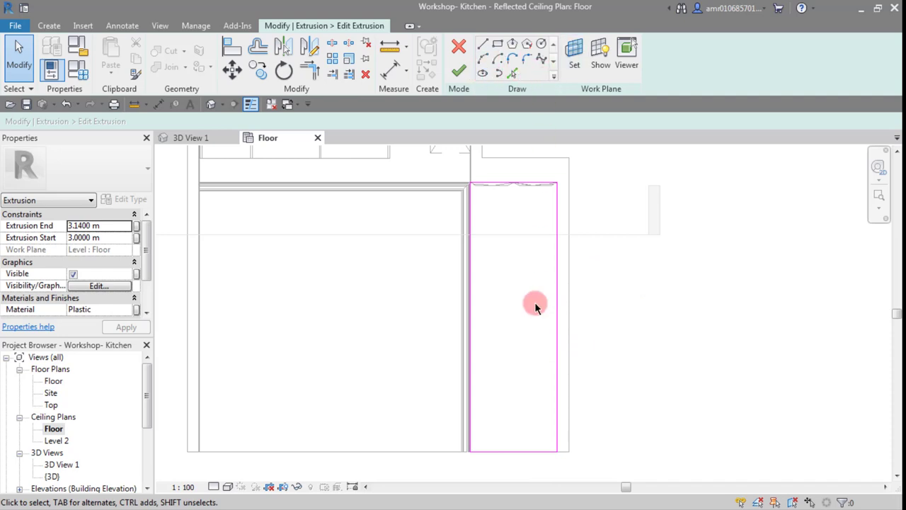
left_click(484, 47)
left_click(515, 181)
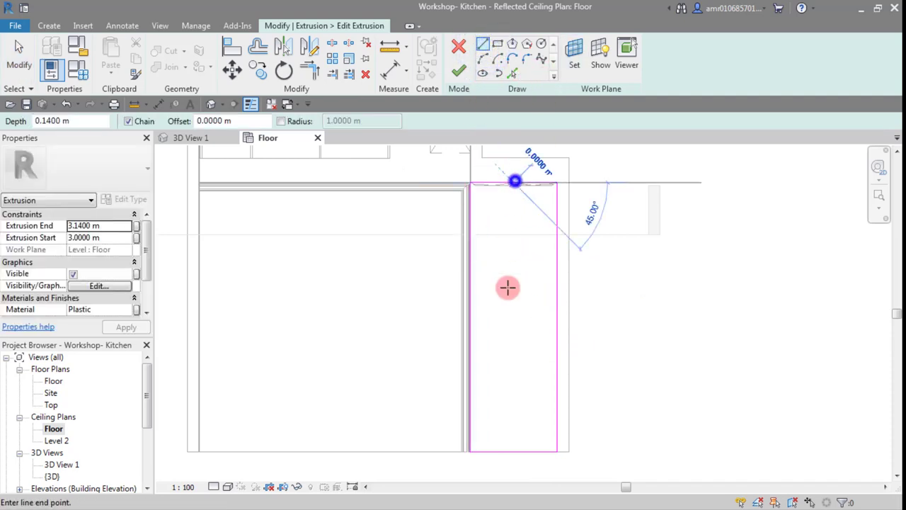
left_click(515, 449)
key("Escape")
key("Escape")
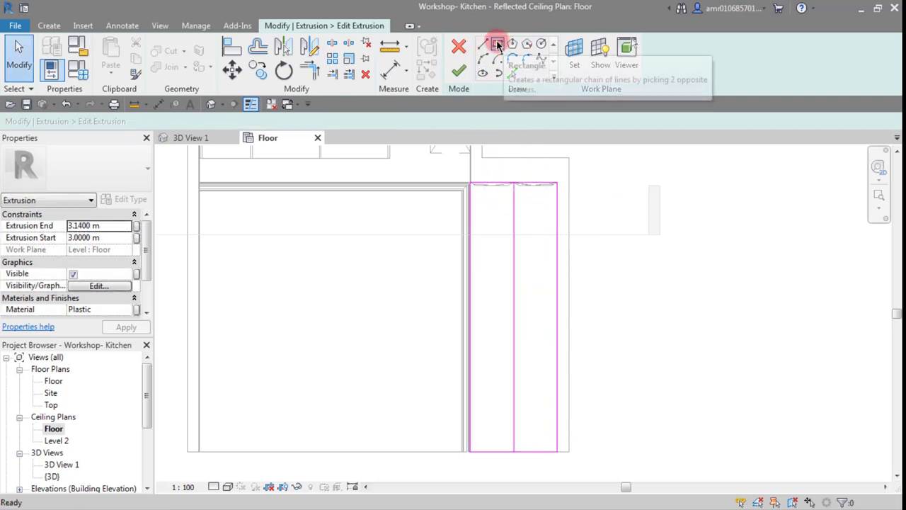
left_click(498, 46)
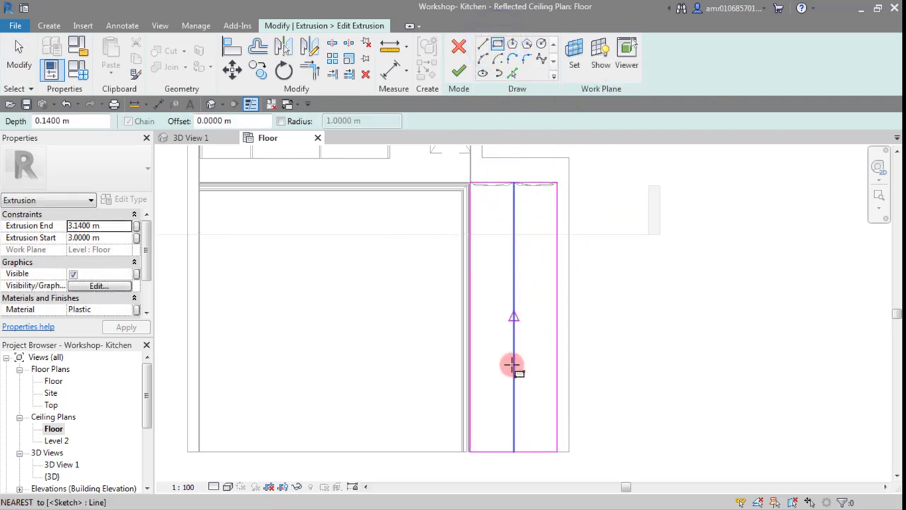
Sketch a rectangle near the bottom of the ceiling strip.
scroll(517, 397, "up", 2)
mouse_move(520, 431)
middle_mouse_down()
mouse_move(530, 364)
mouse_move(506, 347)
middle_mouse_up()
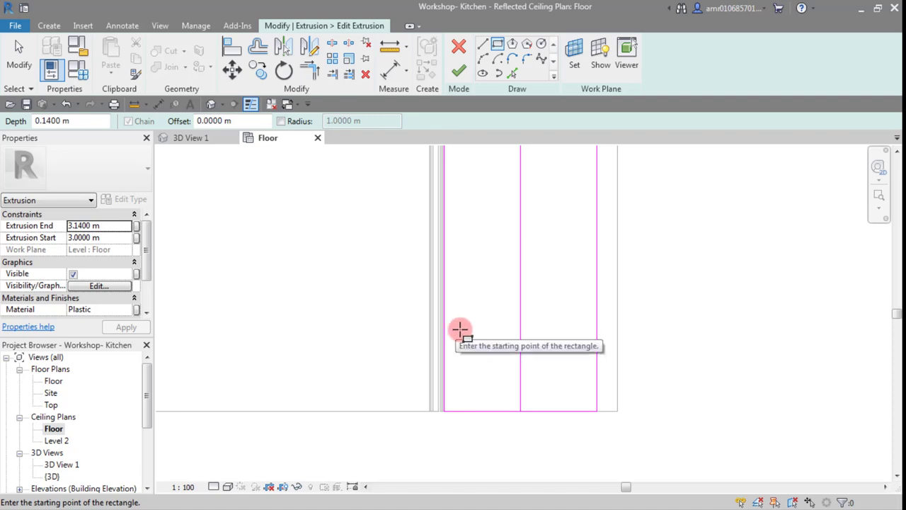
left_click(466, 336)
left_click(576, 384)
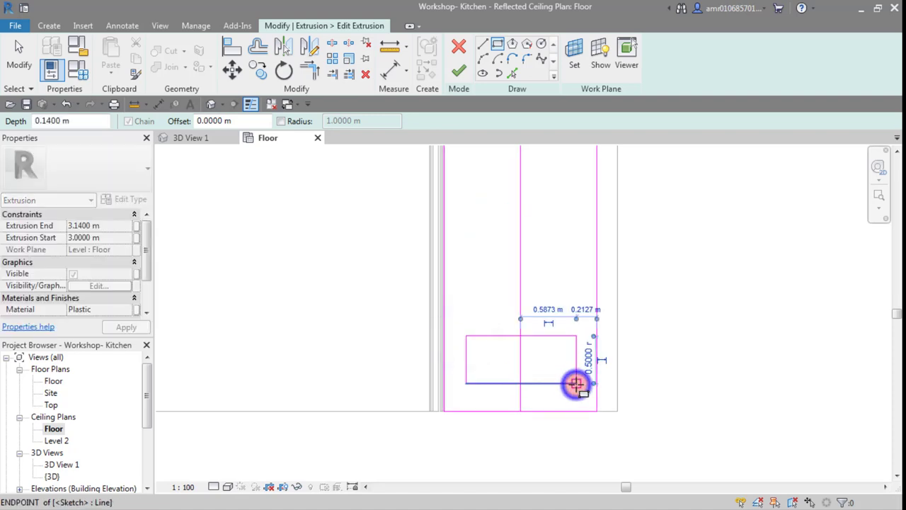
left_click(19, 50)
Set the rectangle's right and left edges 0.2 m in from the strip edges.
scroll(562, 390, "up", 1)
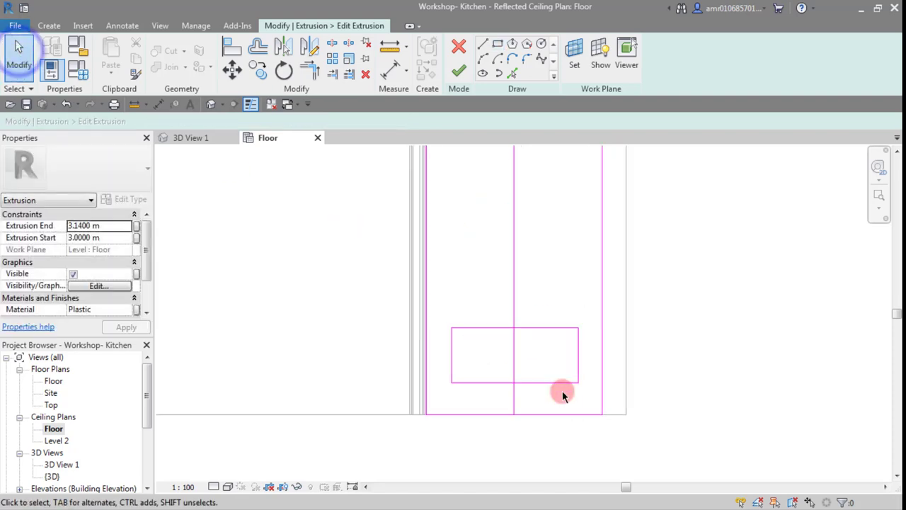
scroll(563, 391, "up", 1)
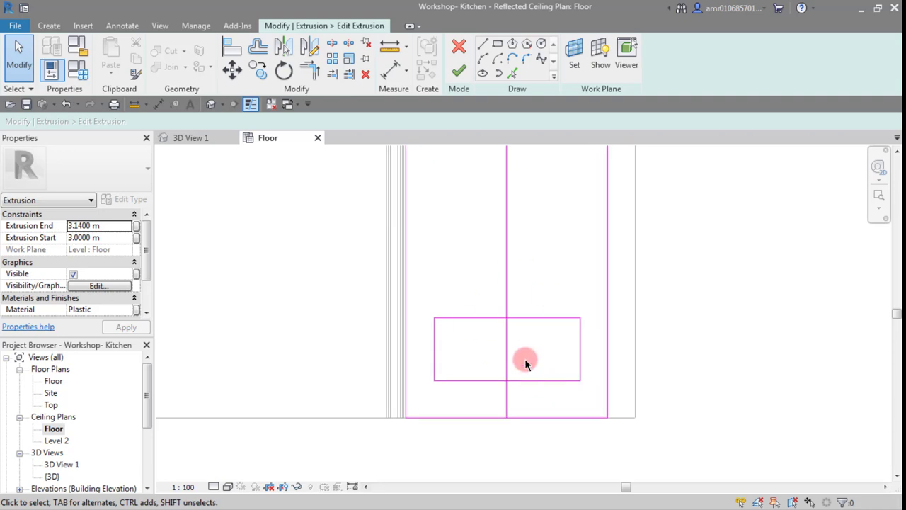
left_click(580, 352)
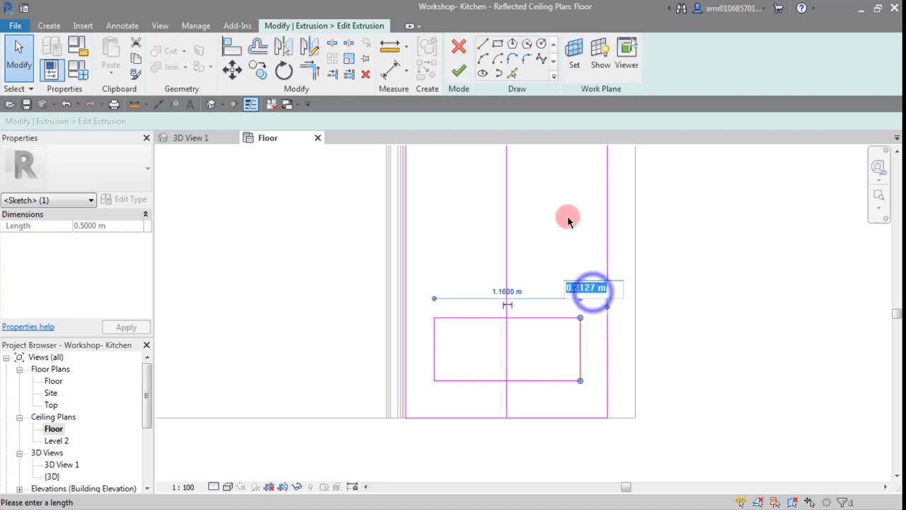
type(".2")
key("Return")
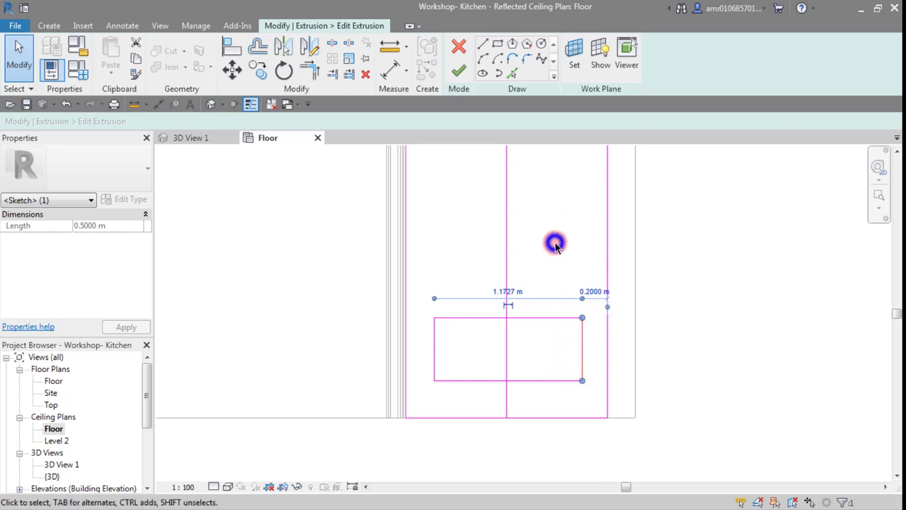
left_click(434, 339)
left_click(414, 393)
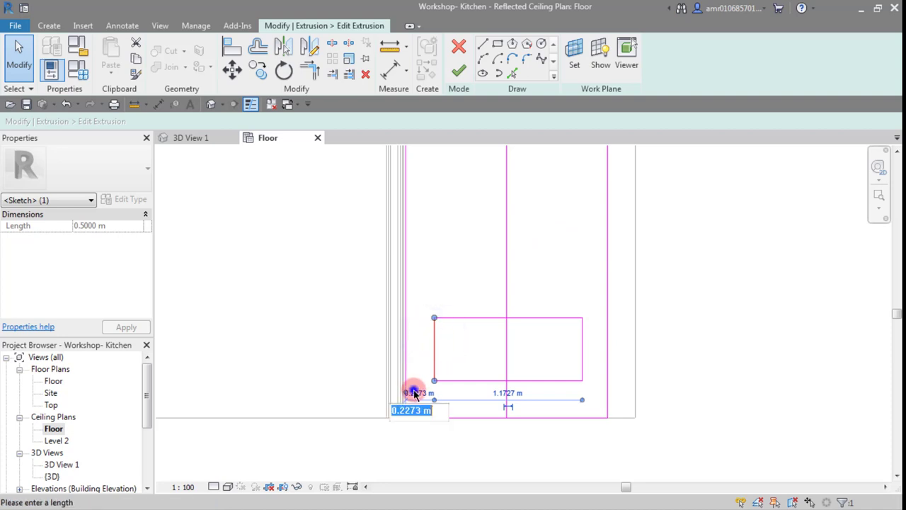
type("0.2")
key("Return")
Offset the rectangle's bottom edge 0.2 m and set its height to 0.4 m.
left_click(492, 380)
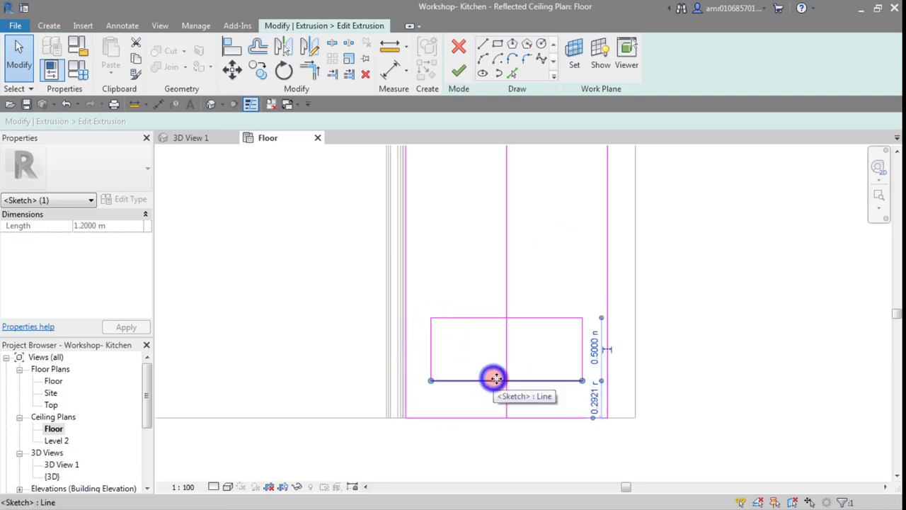
left_click(594, 404)
type("0.2")
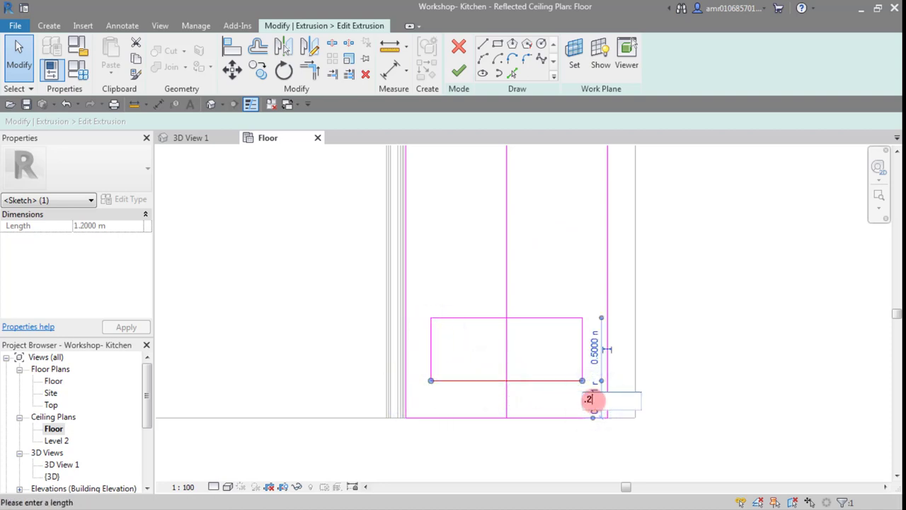
key("Return")
left_click(549, 275)
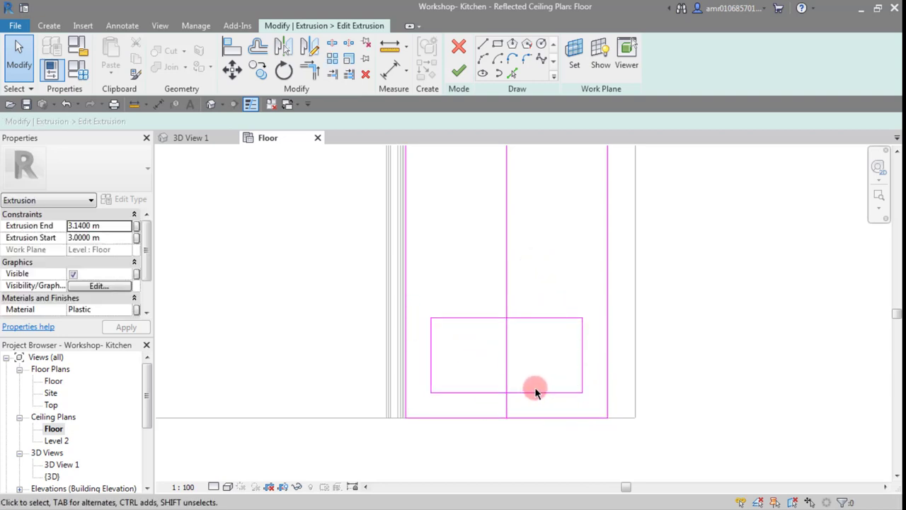
left_click(535, 317)
left_click(594, 356)
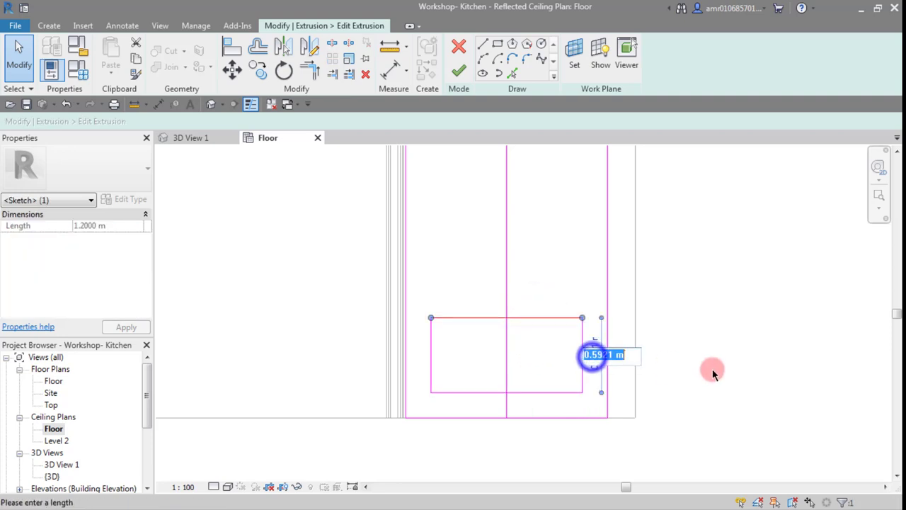
key("Return")
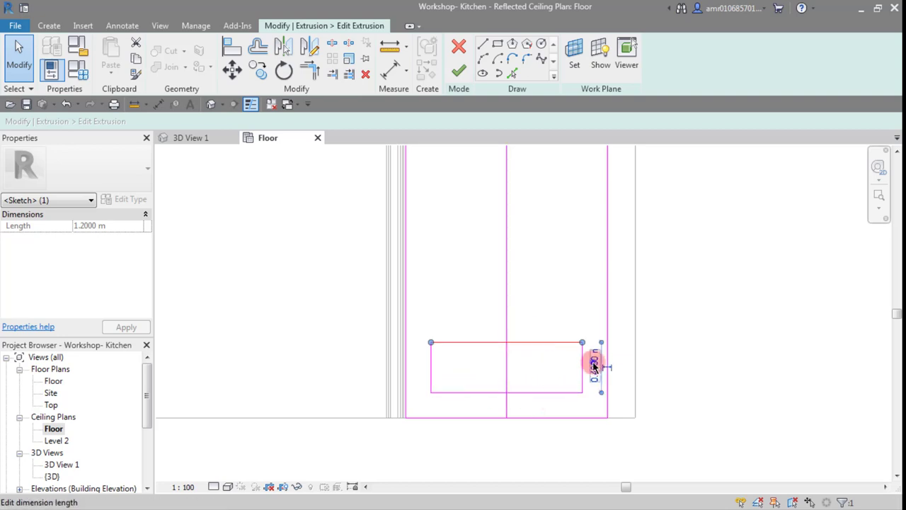
left_click(690, 351)
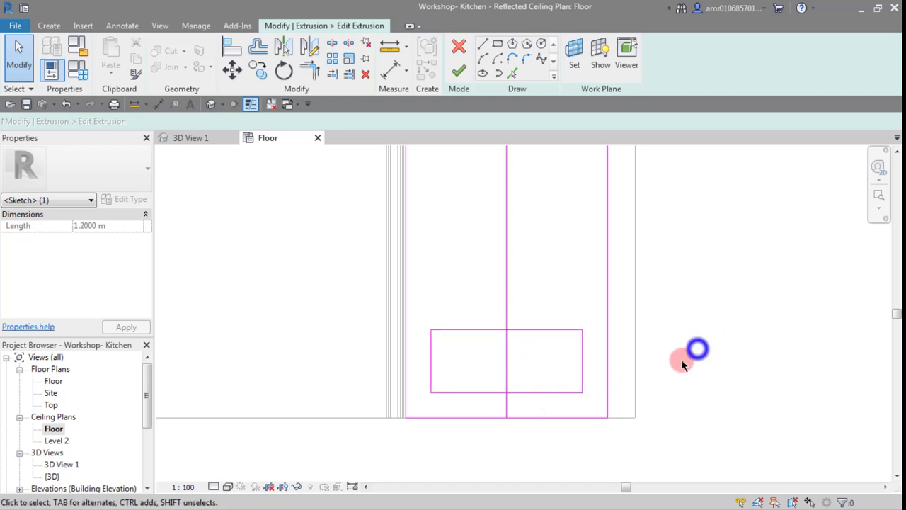
scroll(680, 333, "down", 2)
middle_click_drag(626, 297, 584, 327)
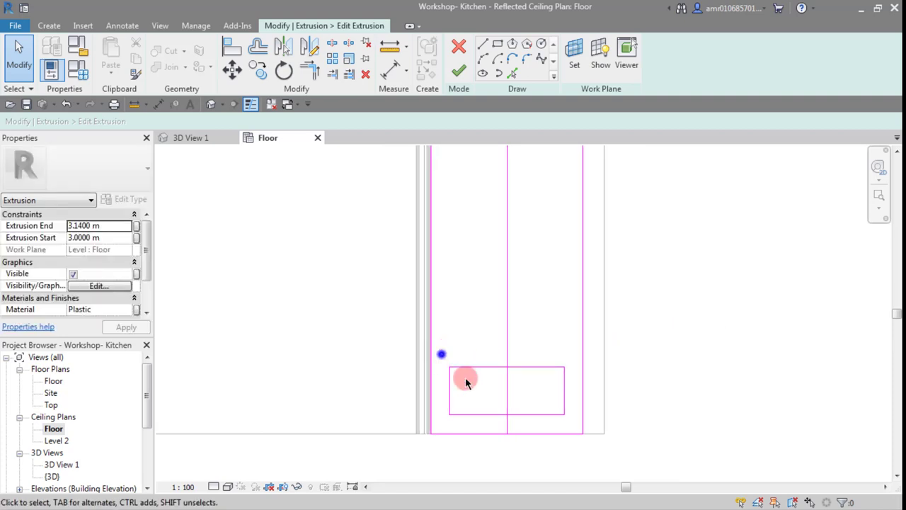
Mirror a copy of the bottom rectangle across a horizontal axis through the centre line's midpoint.
left_click_drag(465, 381, 565, 420)
scroll(564, 420, "down", 2)
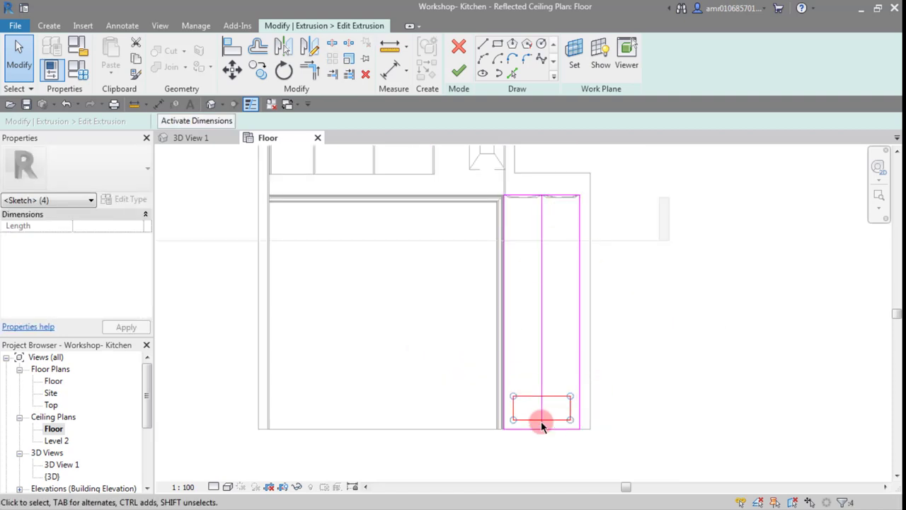
scroll(542, 426, "up", 2)
scroll(551, 388, "down", 2)
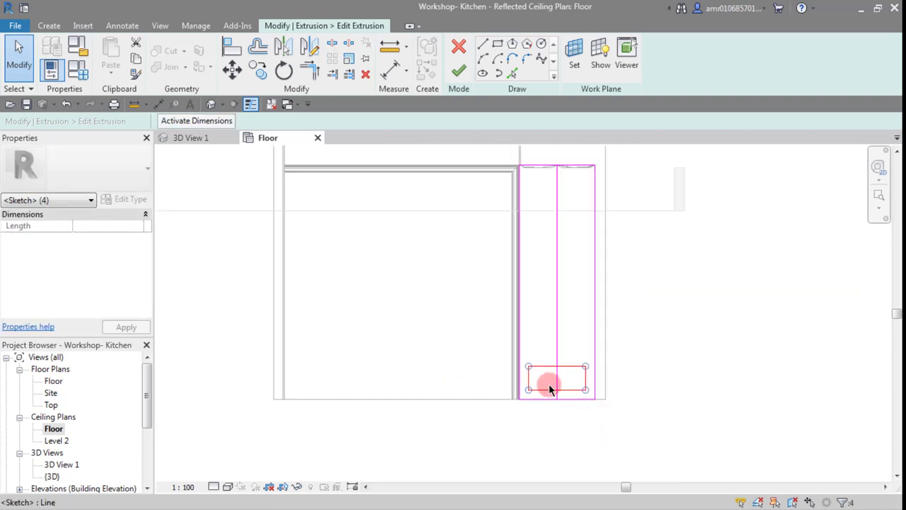
left_click(309, 48)
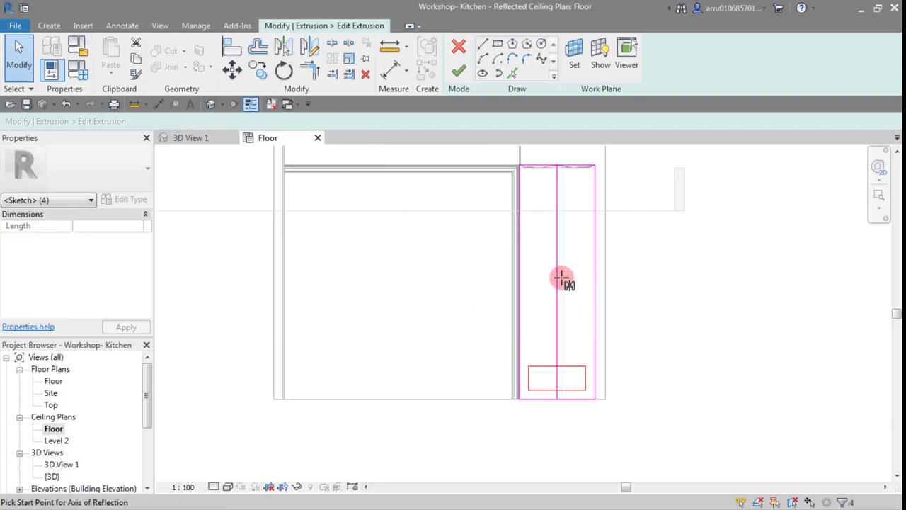
left_click(309, 48)
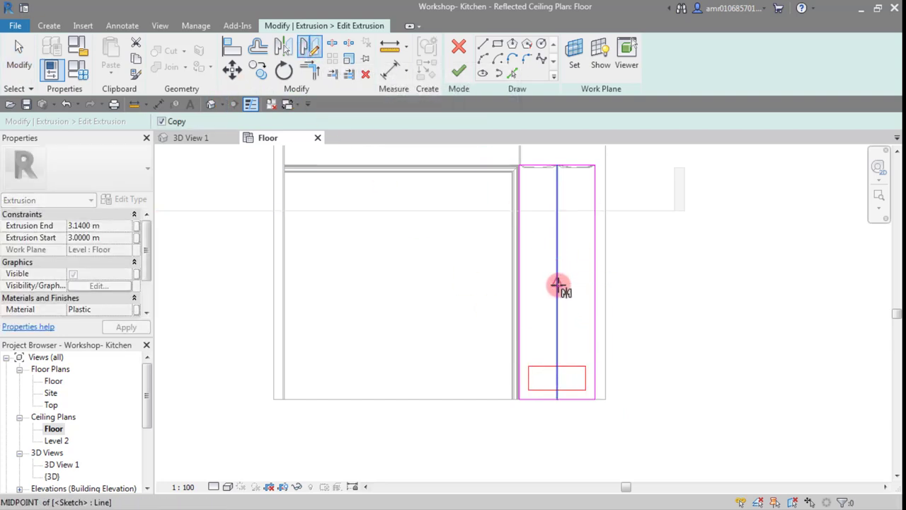
left_click(558, 284)
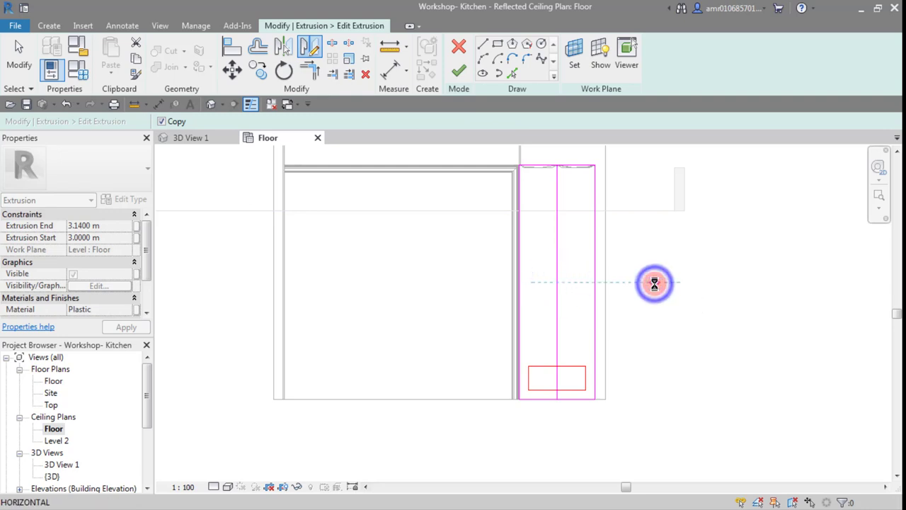
left_click(655, 283)
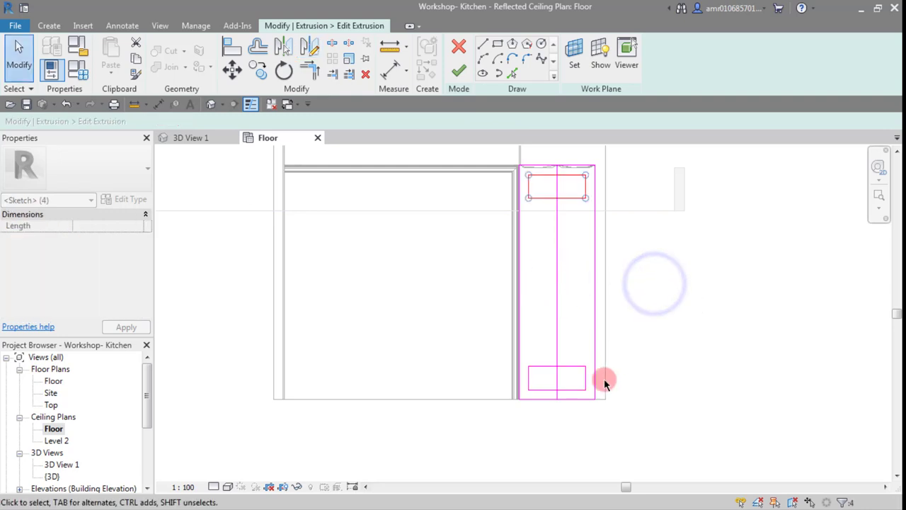
left_click(569, 313)
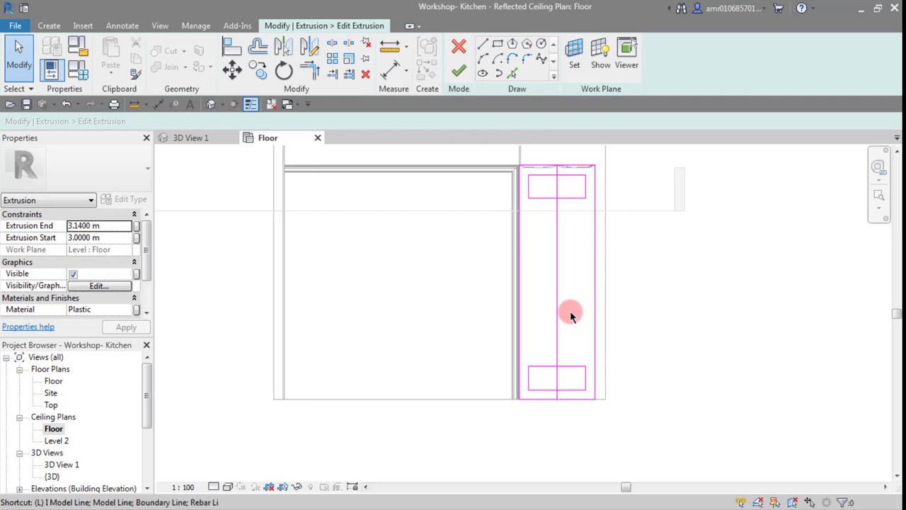
left_click(483, 45)
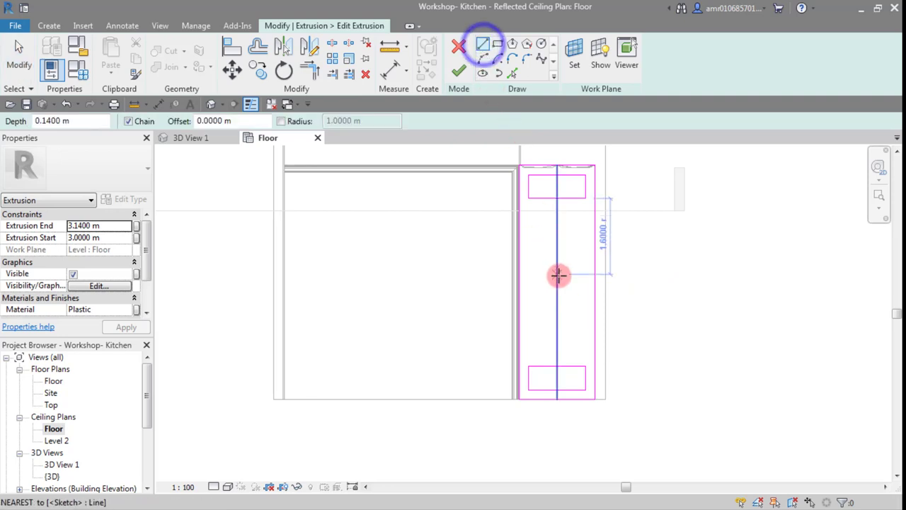
Draw a horizontal guide line, then copy the bottom rectangle 1.2 m straight up.
left_click(637, 281)
key("Escape")
key("Escape")
scroll(546, 385, "up", 2)
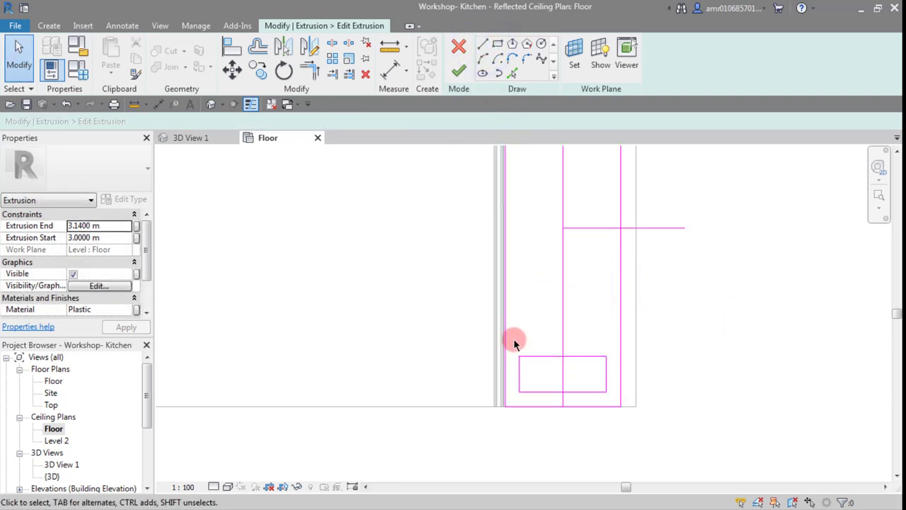
left_click_drag(513, 339, 614, 402)
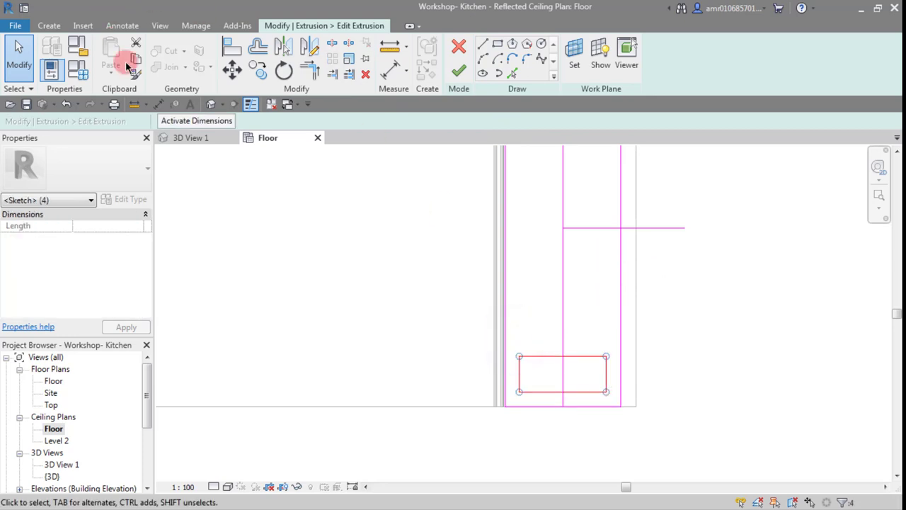
left_click(261, 78)
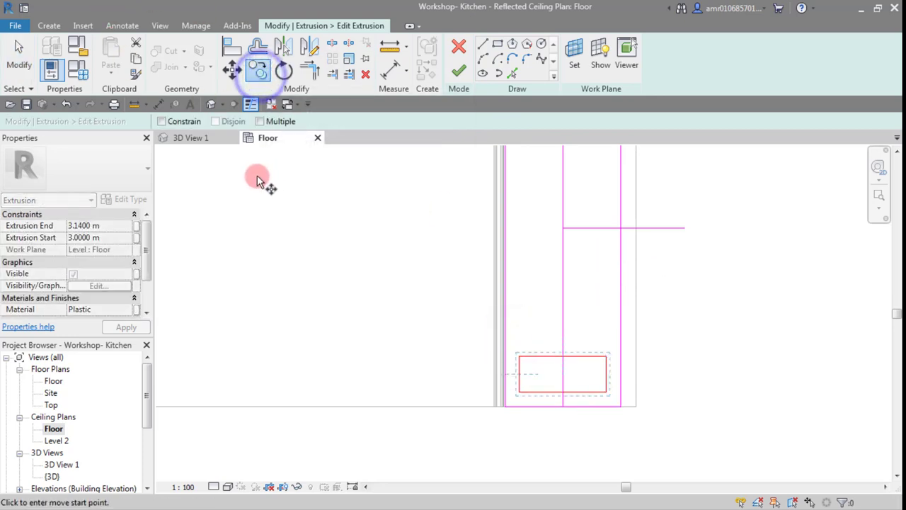
left_click(163, 122)
left_click(606, 375)
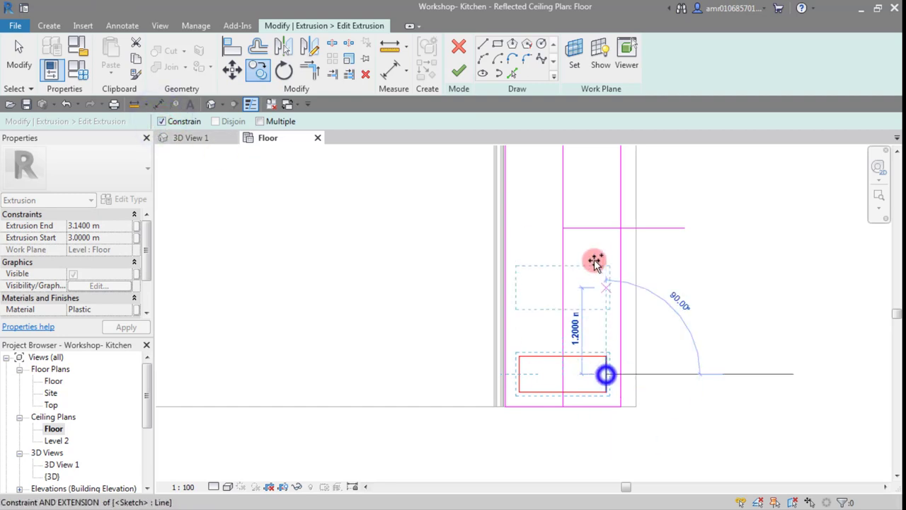
left_click(602, 228)
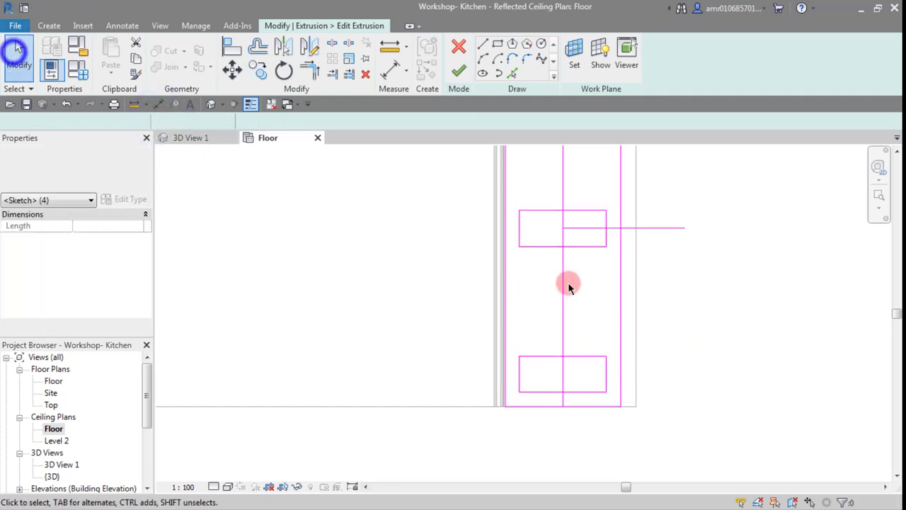
Delete the 1.7 m horizontal guide line and the vertical centre guide line.
scroll(577, 248, "up", 1)
scroll(587, 216, "up", 2)
left_click(575, 240)
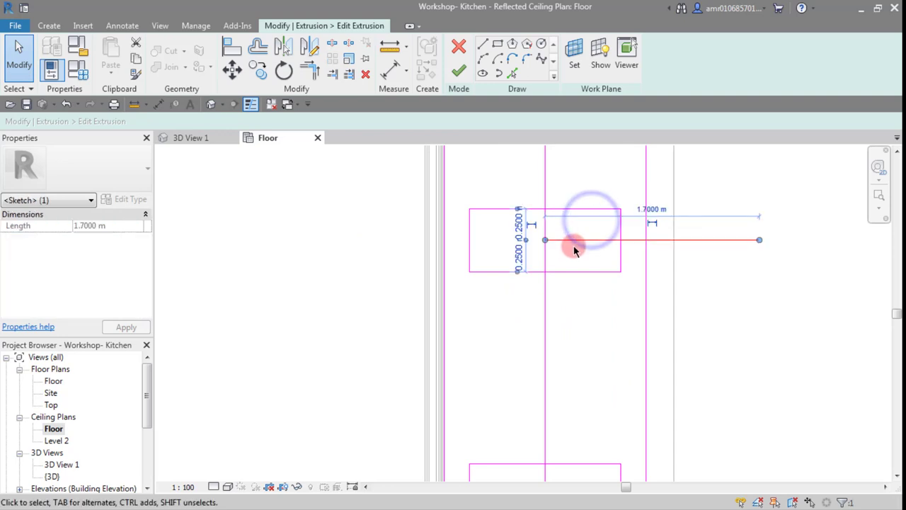
key("Delete")
scroll(574, 354, "down", 2)
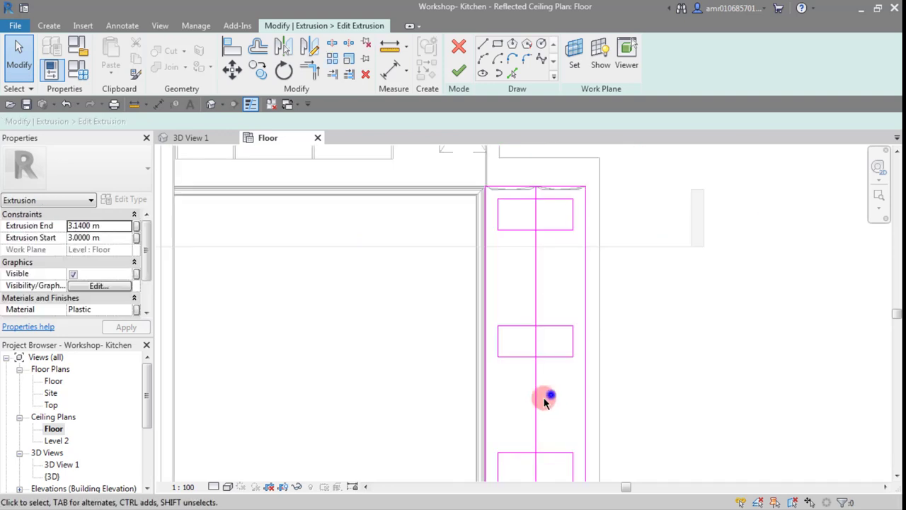
left_click(529, 409)
key("Delete")
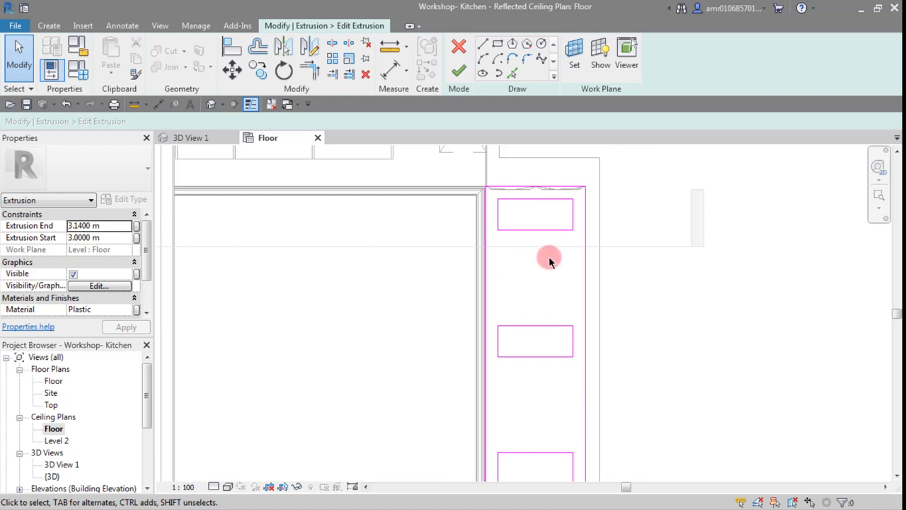
Draw vertical and horizontal guide lines between the middle and top rectangles.
left_click(482, 44)
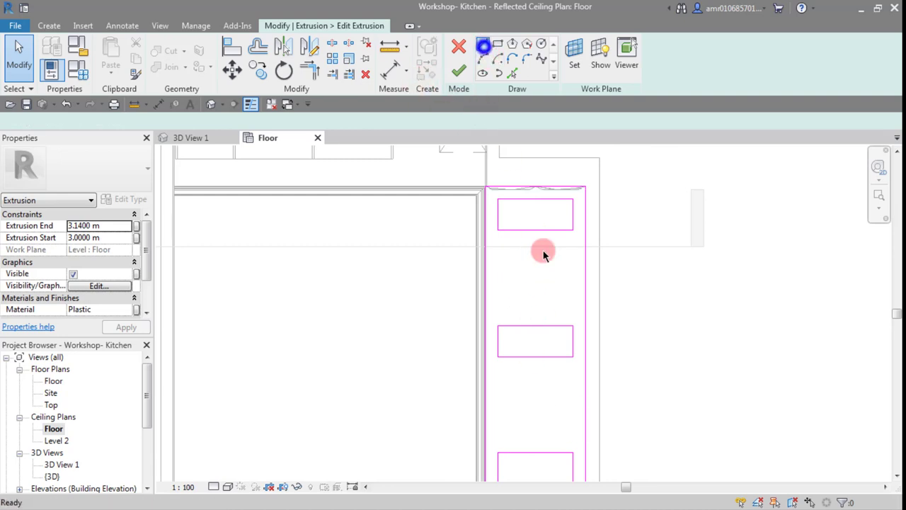
left_click(536, 326)
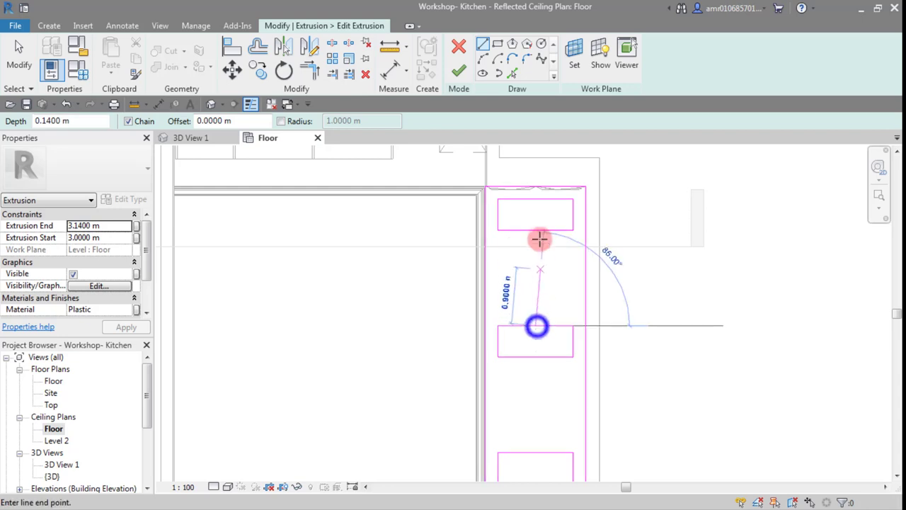
left_click(536, 230)
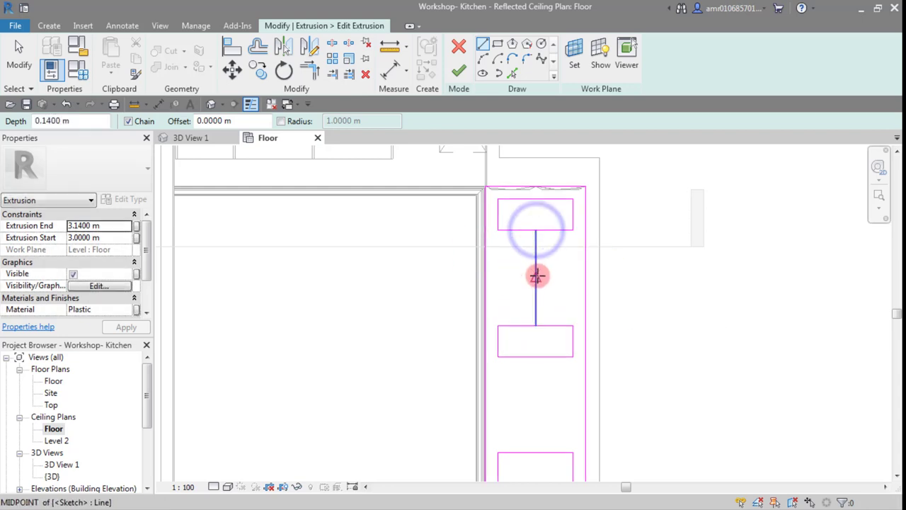
left_click(536, 276)
left_click(657, 278)
key("Escape")
key("Escape")
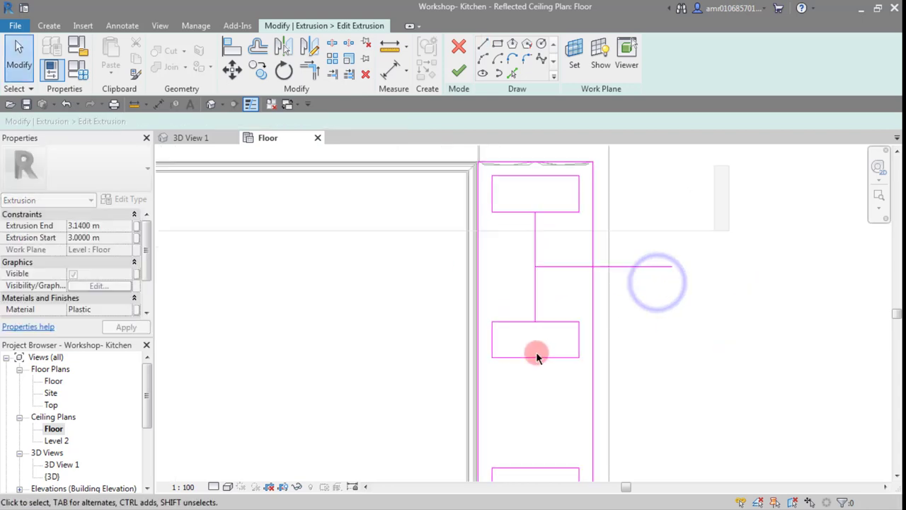
Copy the lower rectangle so it centres on the guide-line crossing.
scroll(536, 352, "up", 2)
mouse_move(467, 296)
left_mouse_down()
mouse_move(584, 388)
mouse_move(601, 378)
left_mouse_up()
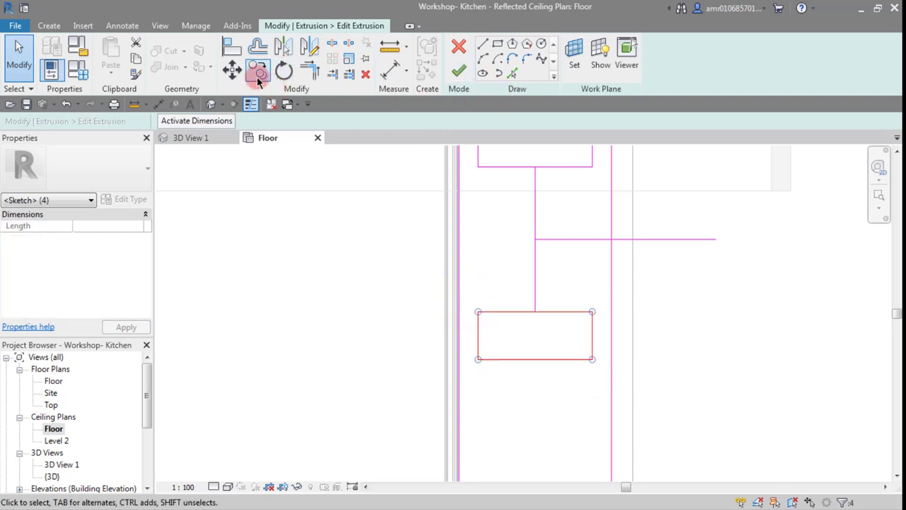
left_click(259, 71)
left_click(592, 335)
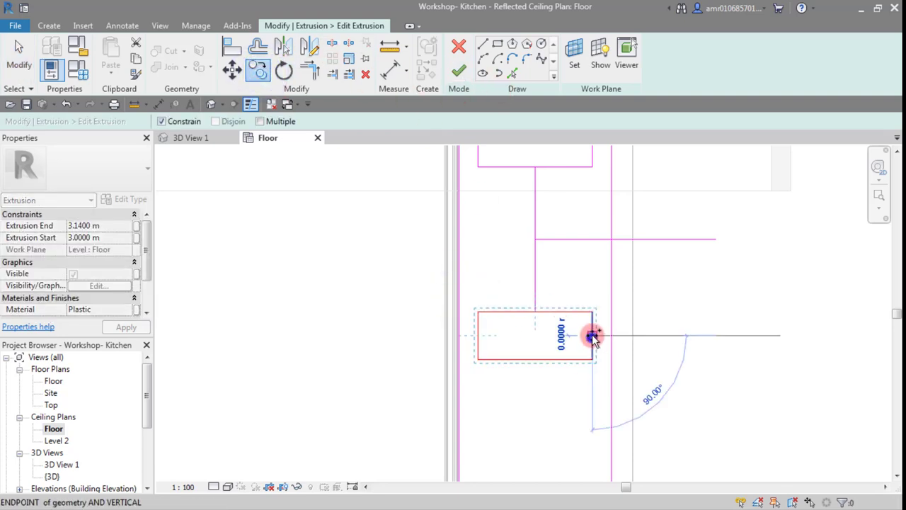
left_click(592, 239)
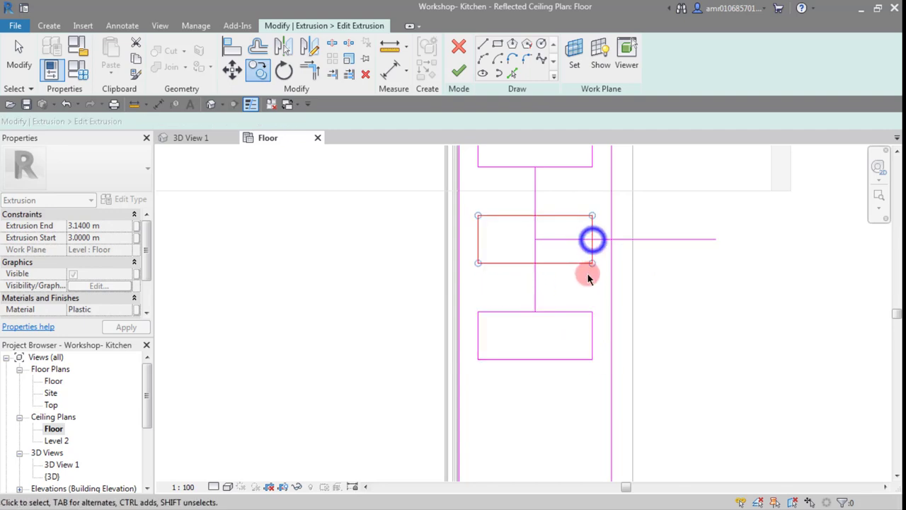
left_click(556, 223)
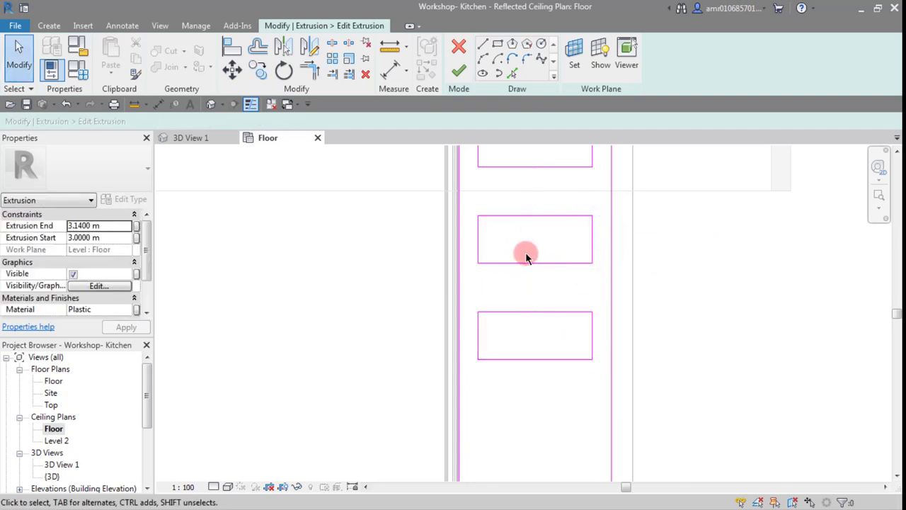
Mirror the newly copied rectangle to add the fifth opening.
left_click_drag(472, 201, 605, 285)
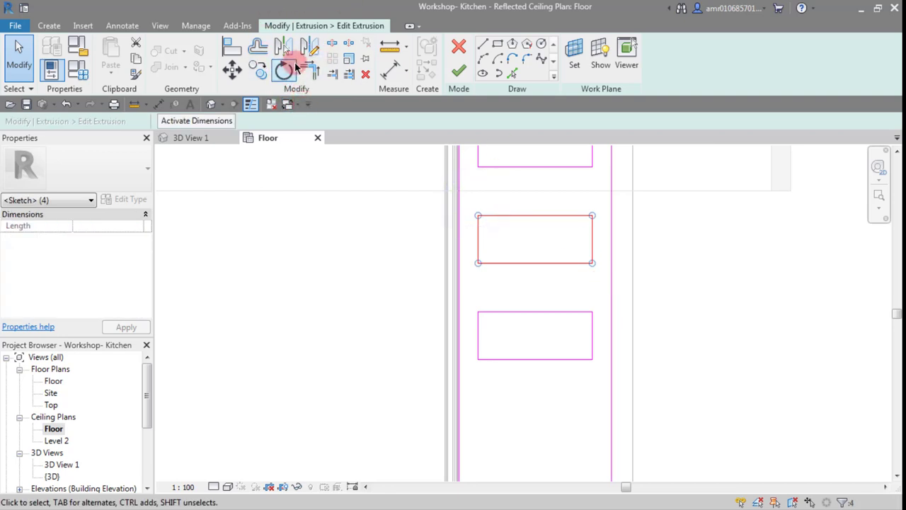
left_click(310, 46)
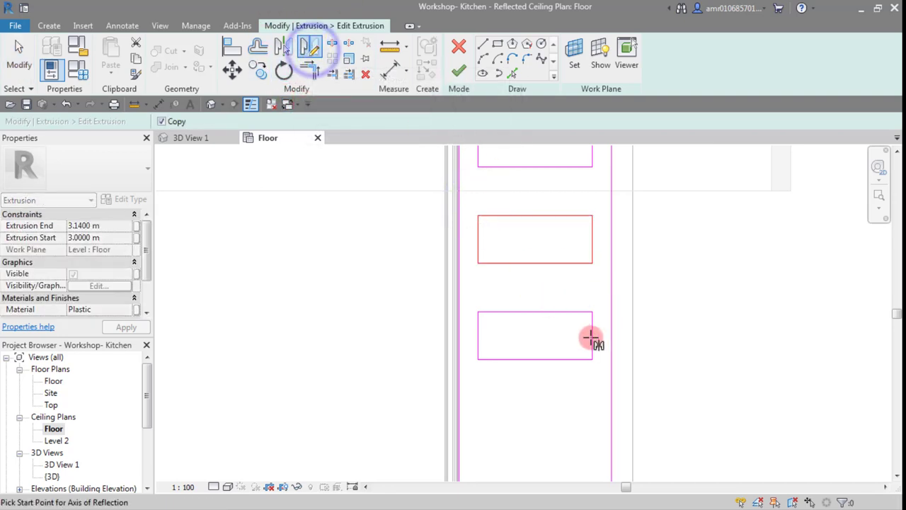
left_click(679, 338)
scroll(678, 337, "down", 3)
left_click(678, 338)
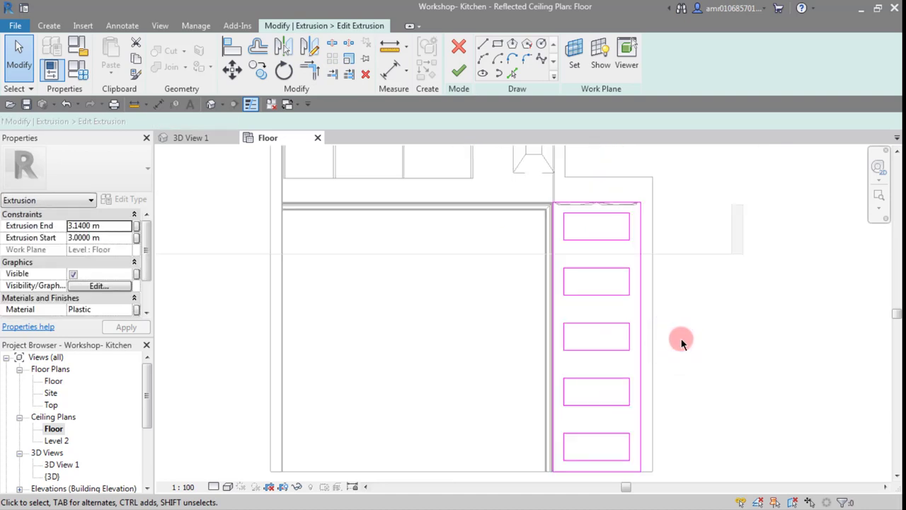
Zoom in and inspect the second rectangle's top and bottom sketch edges.
scroll(668, 344, "up", 1)
scroll(655, 323, "up", 2)
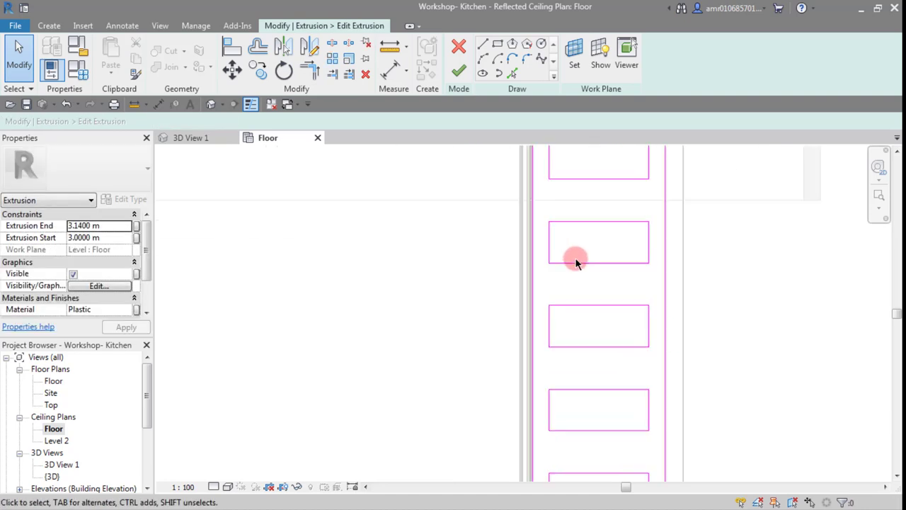
scroll(576, 260, "up", 1)
scroll(606, 335, "down", 1)
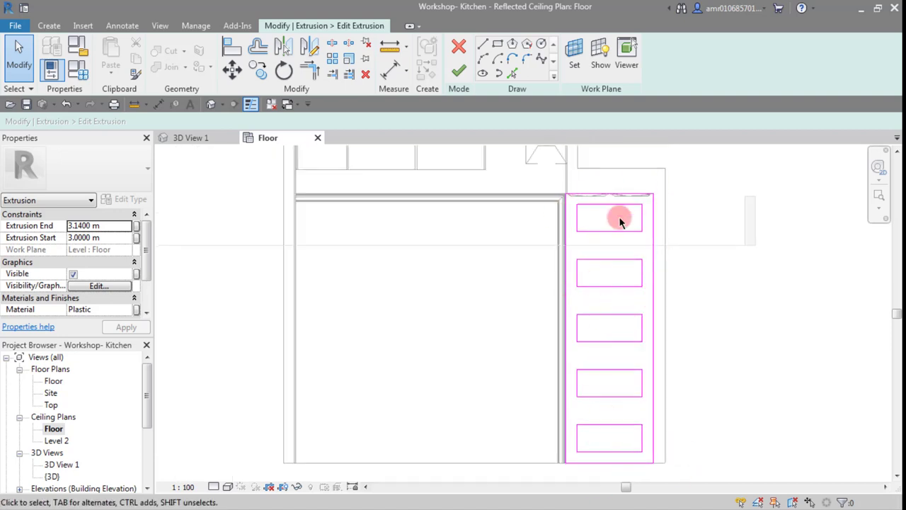
scroll(607, 287, "up", 2)
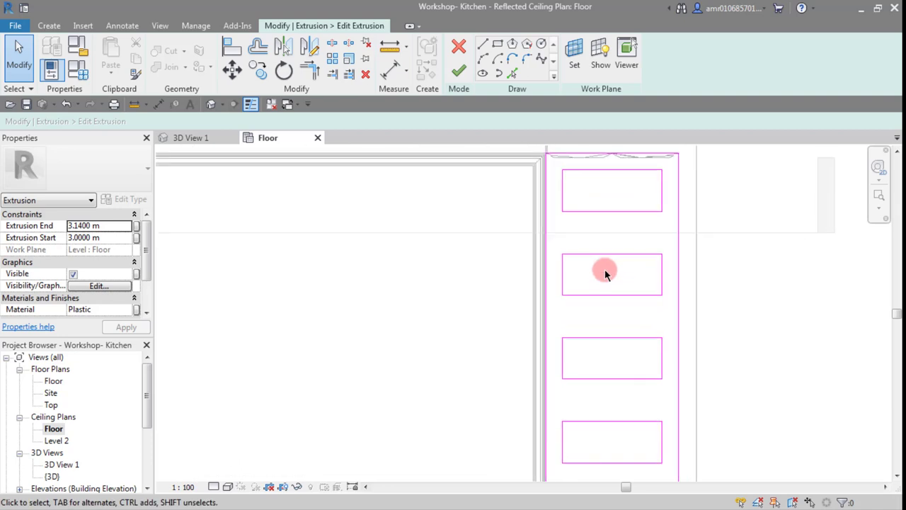
left_click(609, 254)
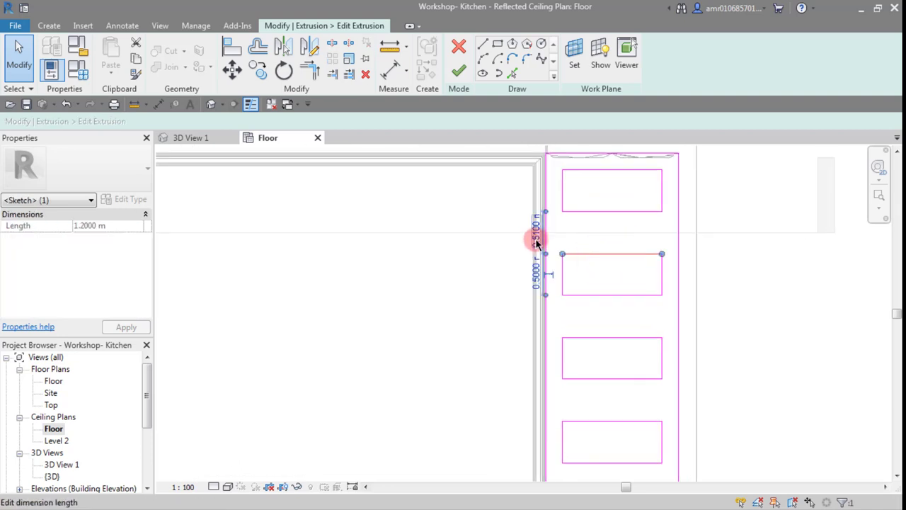
left_click(589, 290)
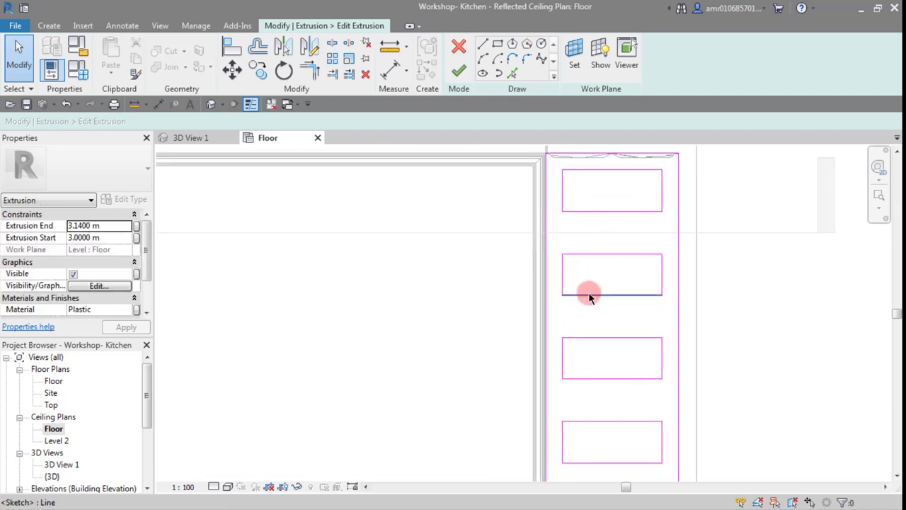
left_click(588, 295)
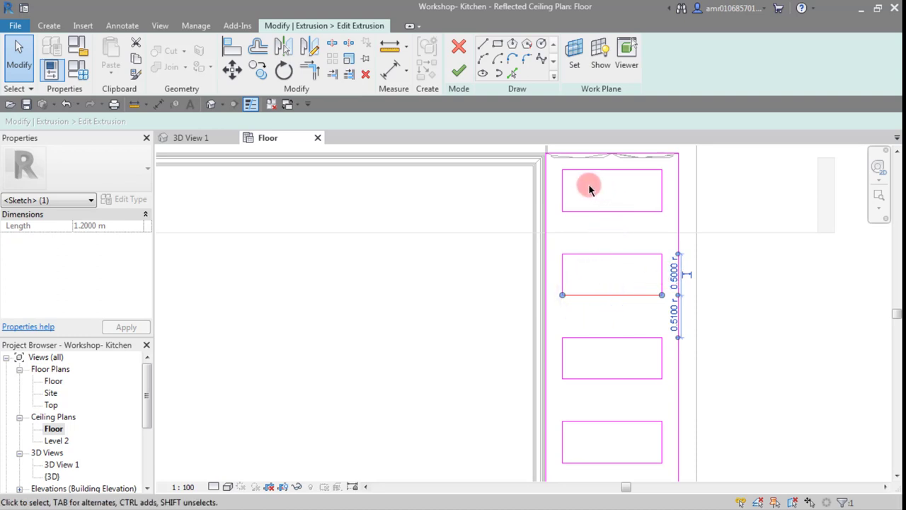
scroll(712, 252, "down", 2)
left_click(713, 253)
Fit and review the whole sketch, then finish editing the extrusion.
mouse_move(674, 384)
middle_mouse_down()
mouse_move(726, 336)
mouse_move(693, 351)
middle_mouse_up()
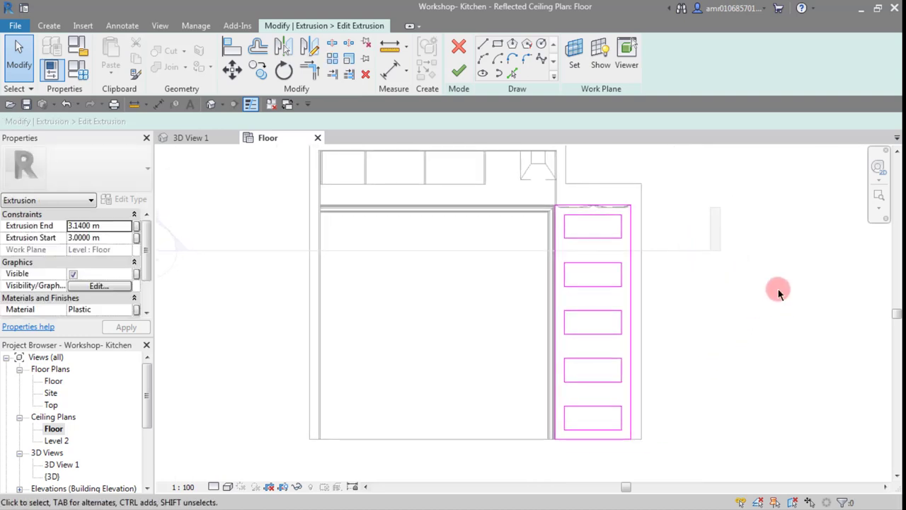
left_click(879, 195)
scroll(510, 314, "up", 2)
scroll(554, 319, "up", 3)
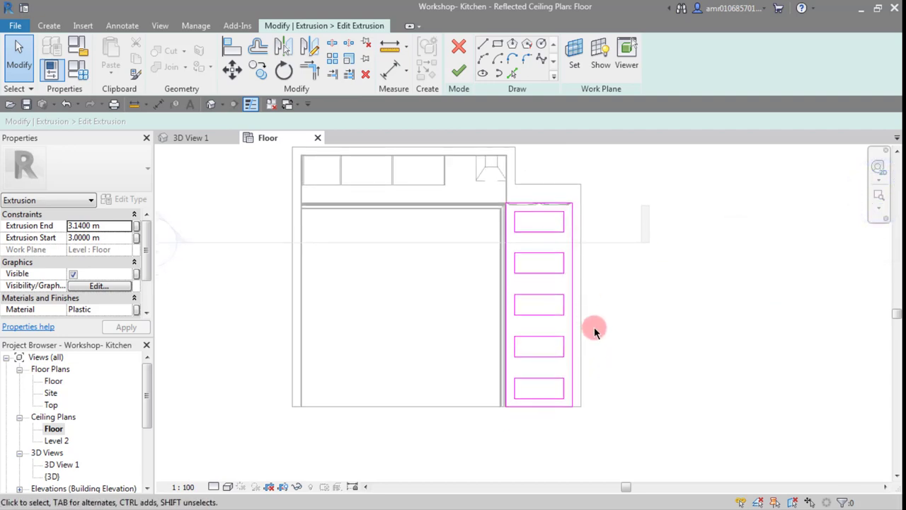
scroll(498, 354, "up", 2)
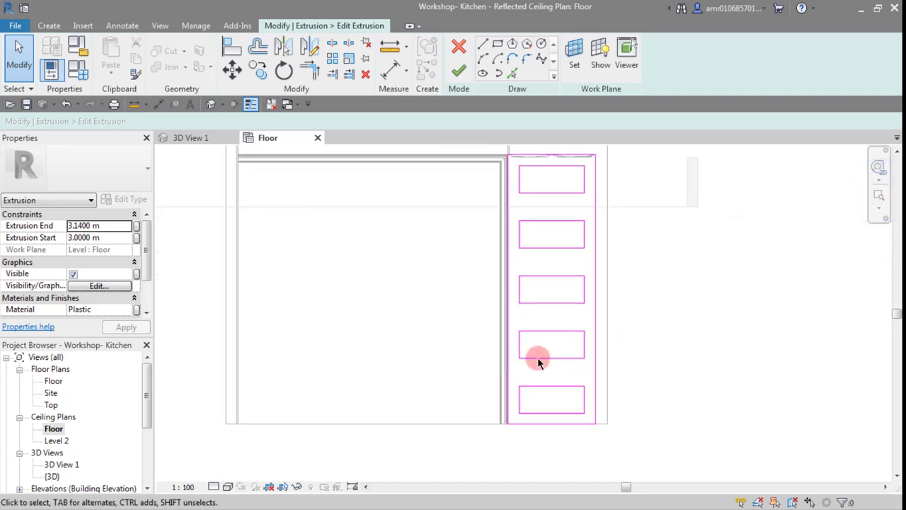
middle_click_drag(538, 357, 550, 395)
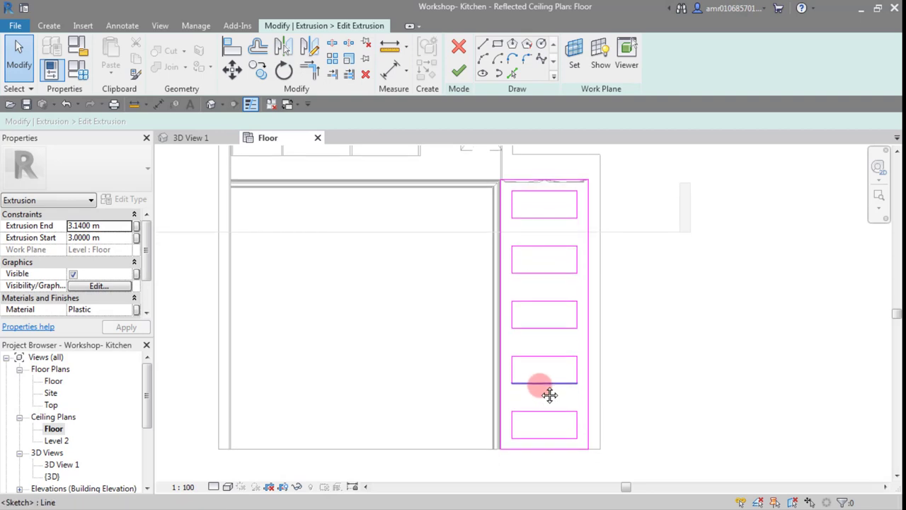
scroll(530, 430, "up", 2)
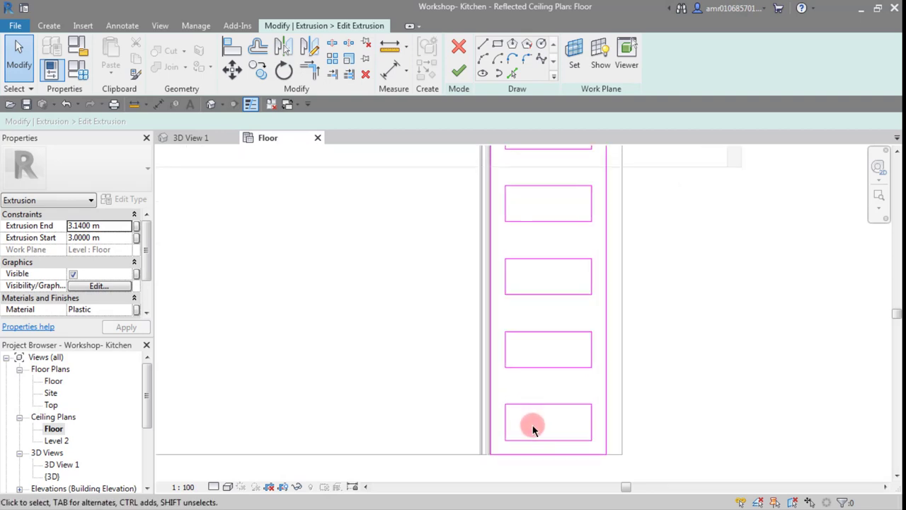
scroll(534, 429, "down", 1)
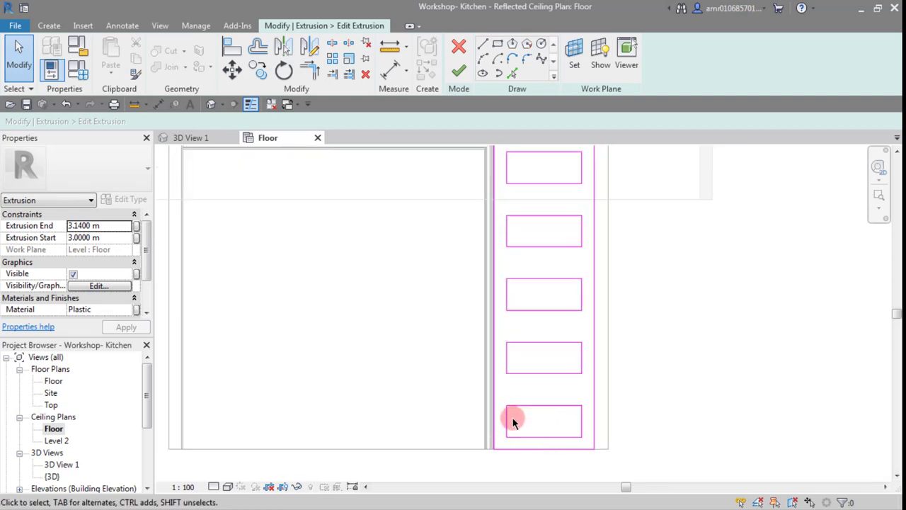
scroll(582, 421, "up", 1)
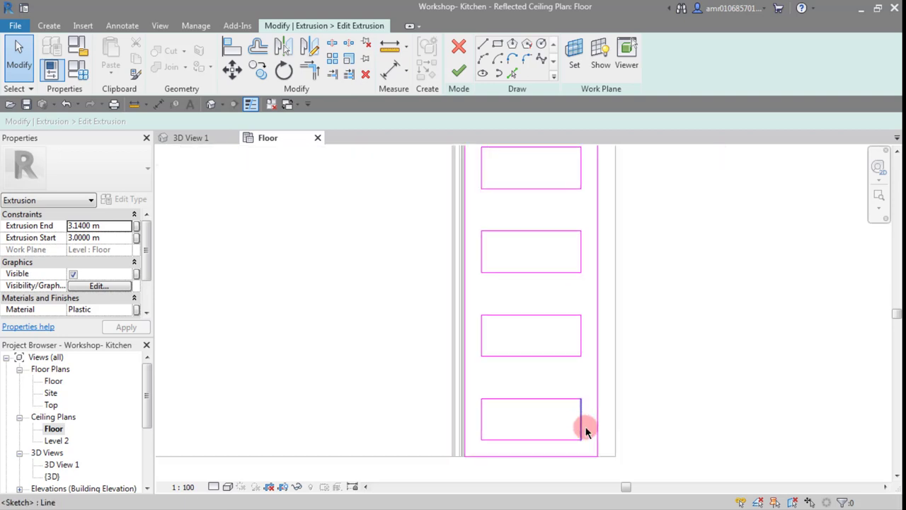
scroll(567, 424, "up", 1)
scroll(524, 404, "up", 2)
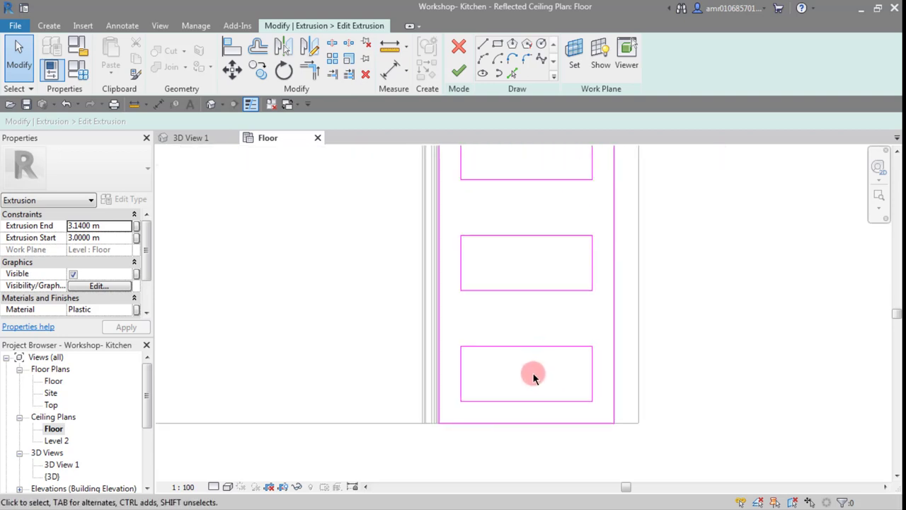
scroll(533, 377, "up", 1)
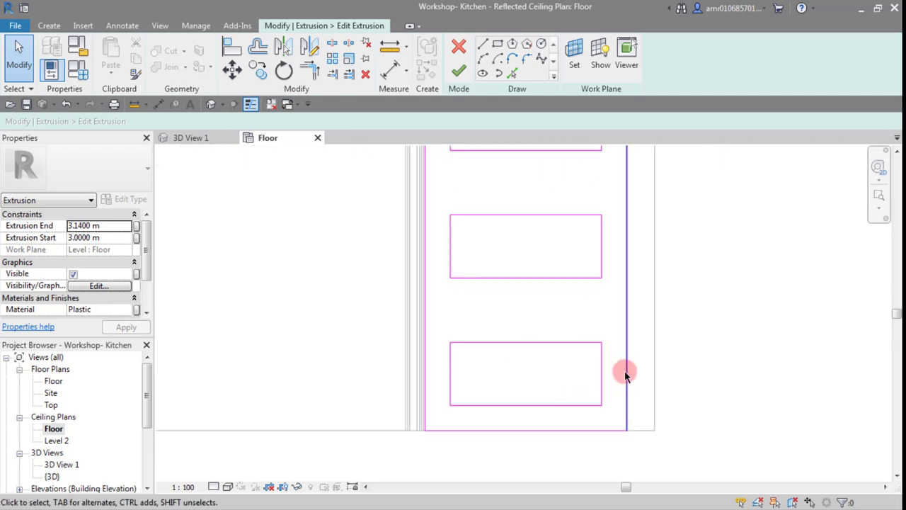
scroll(694, 284, "down", 2)
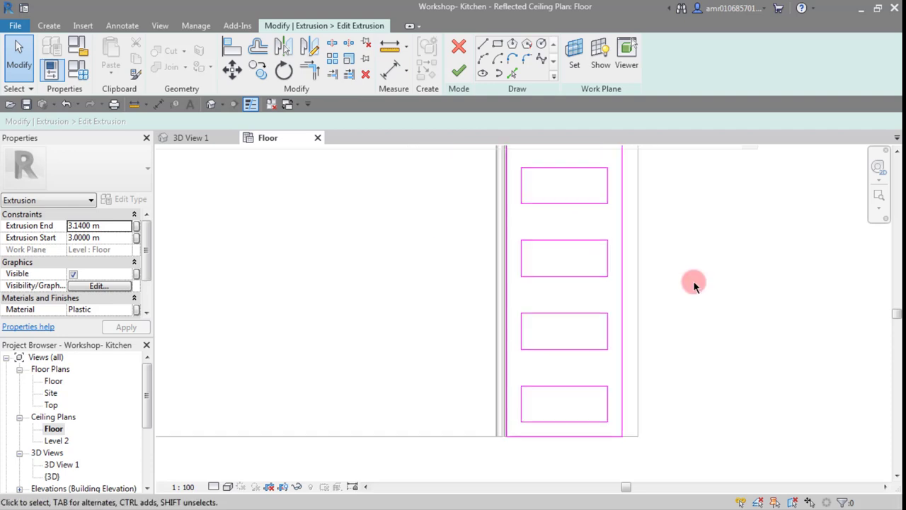
scroll(678, 330, "down", 1)
scroll(697, 319, "down", 1)
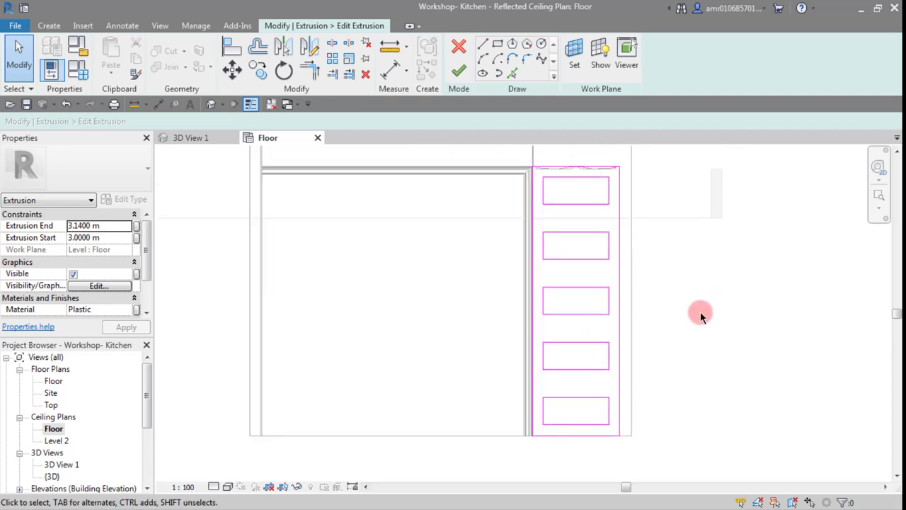
left_click(880, 192)
scroll(549, 333, "up", 8)
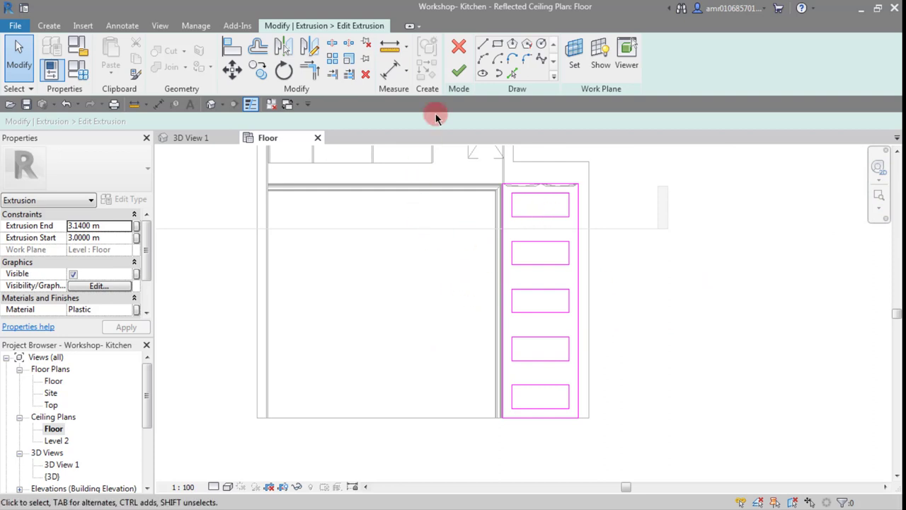
left_click(461, 71)
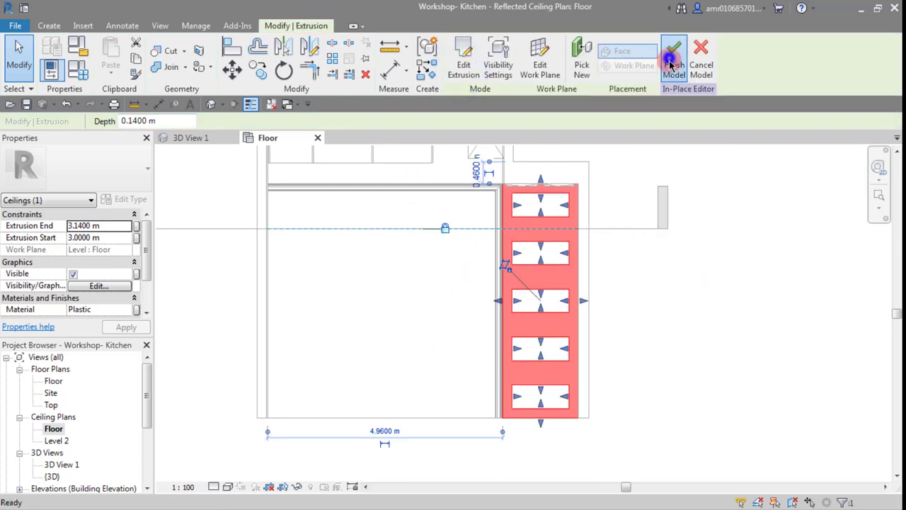
Finish the in-place ceiling model and switch to 3D View 1.
left_click(670, 53)
left_click(674, 351)
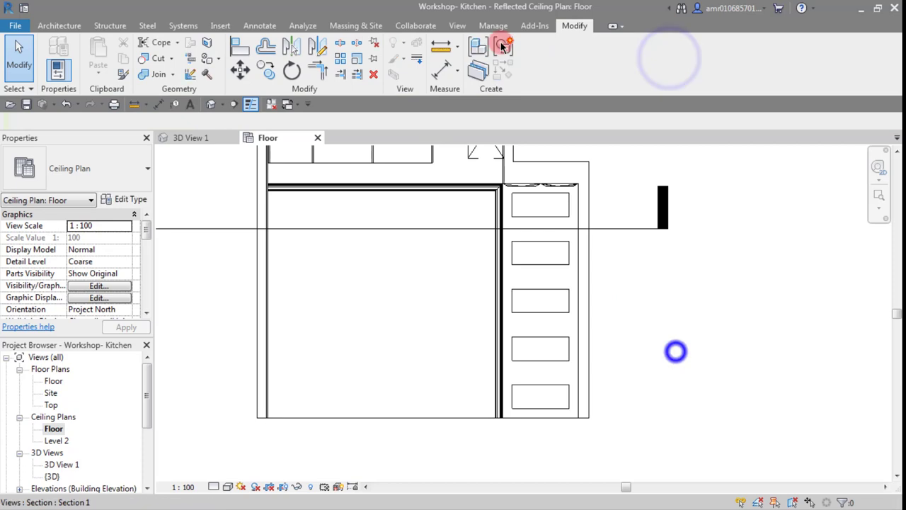
left_click(189, 138)
scroll(756, 163, "up", 5)
scroll(705, 208, "up", 3)
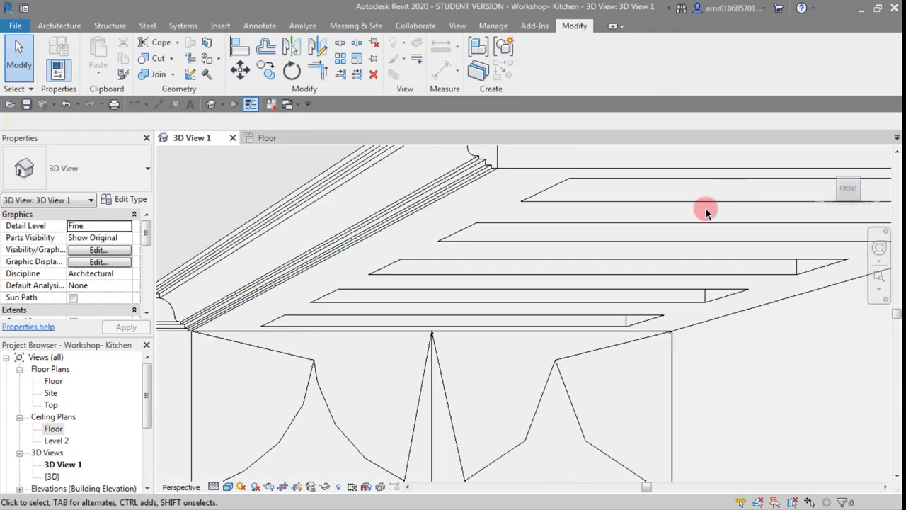
Zoom and pan the 3D kitchen to check the openings, then reopen the Floor plan.
scroll(593, 312, "down", 3)
scroll(588, 326, "down", 3)
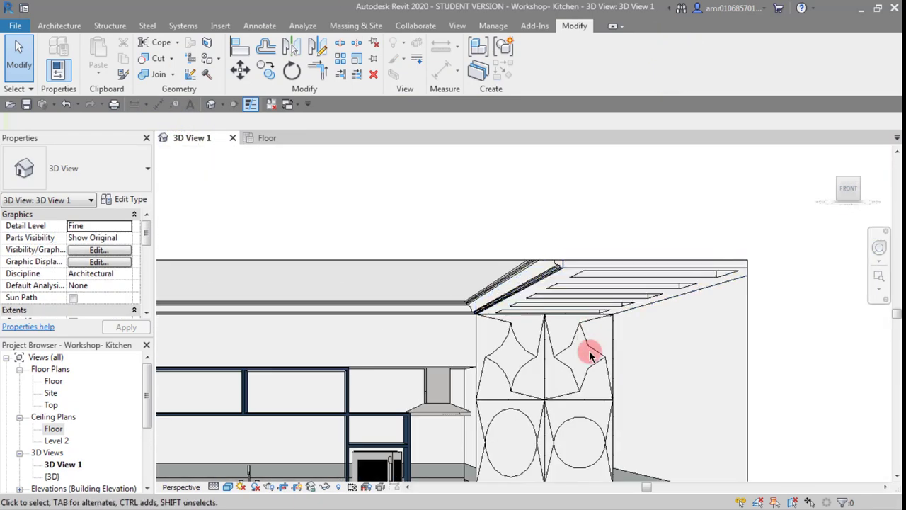
middle_click_drag(572, 425, 599, 319)
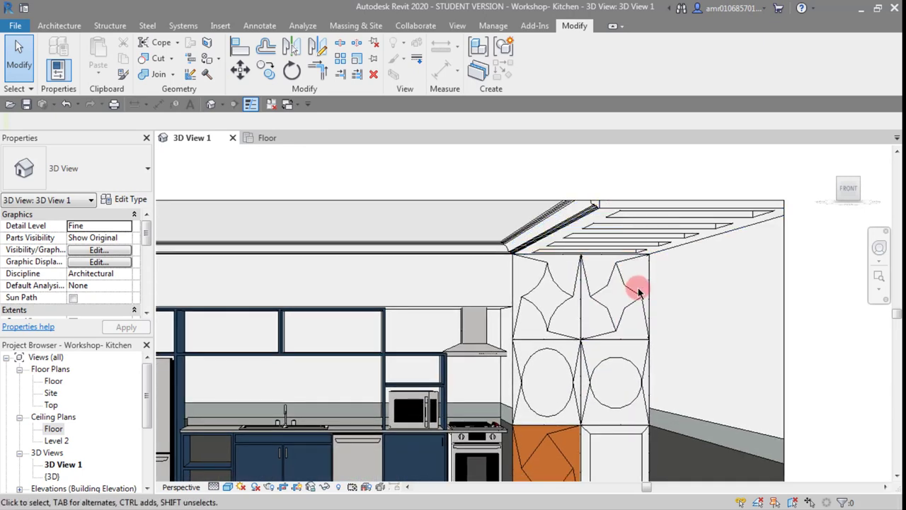
scroll(636, 292, "down", 3)
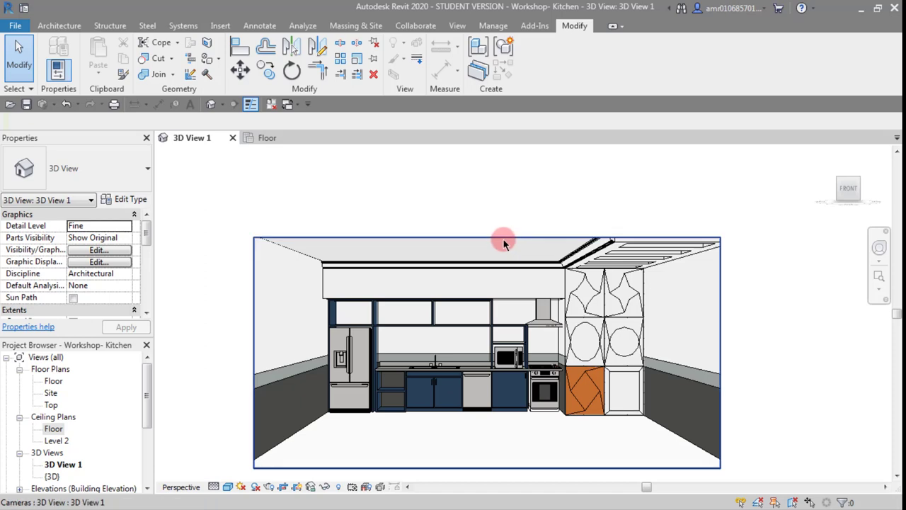
scroll(633, 379, "up", 1)
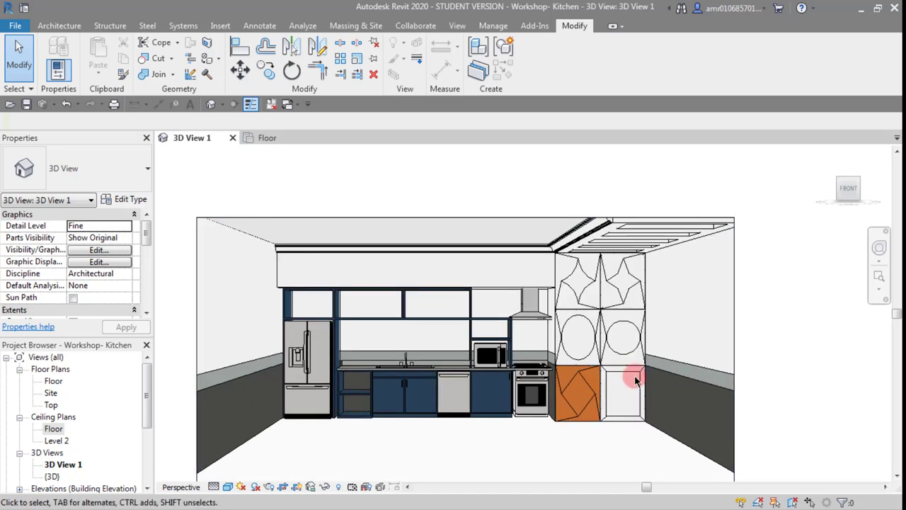
scroll(637, 386, "up", 1)
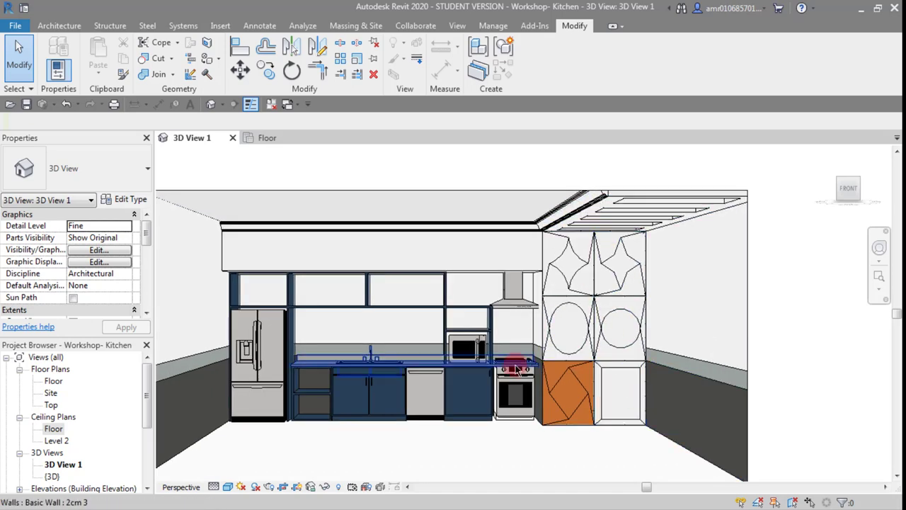
middle_click_drag(467, 387, 546, 344)
middle_click_drag(636, 364, 526, 379)
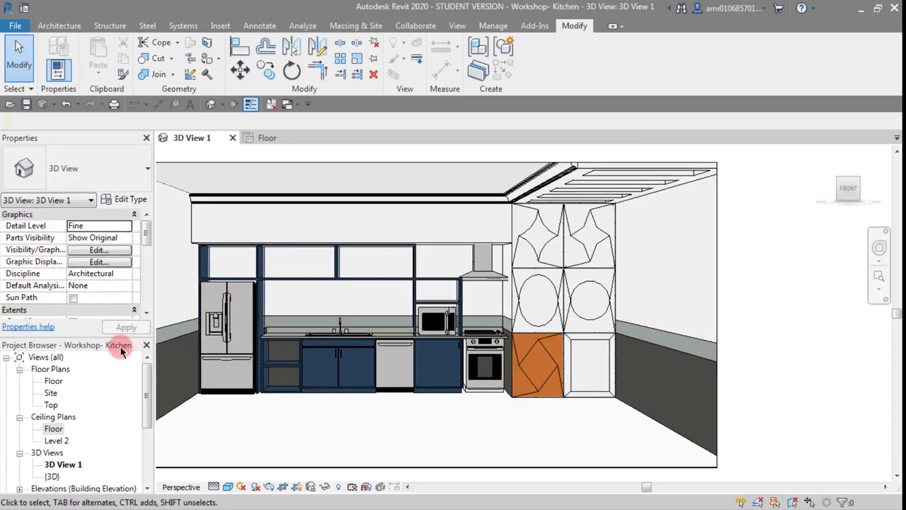
double_click(53, 380)
scroll(460, 304, "down", 2)
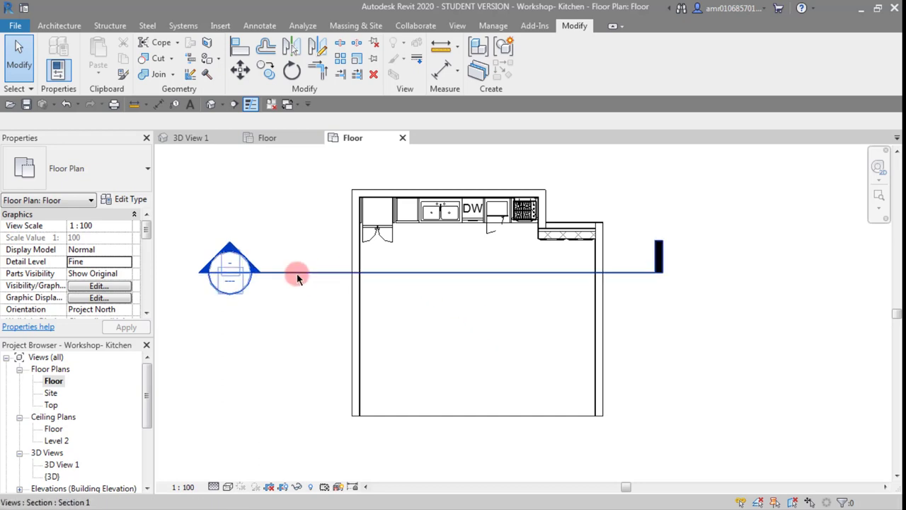
Move Section 1 lower and pull its far boundary up toward the counters.
left_click(316, 285)
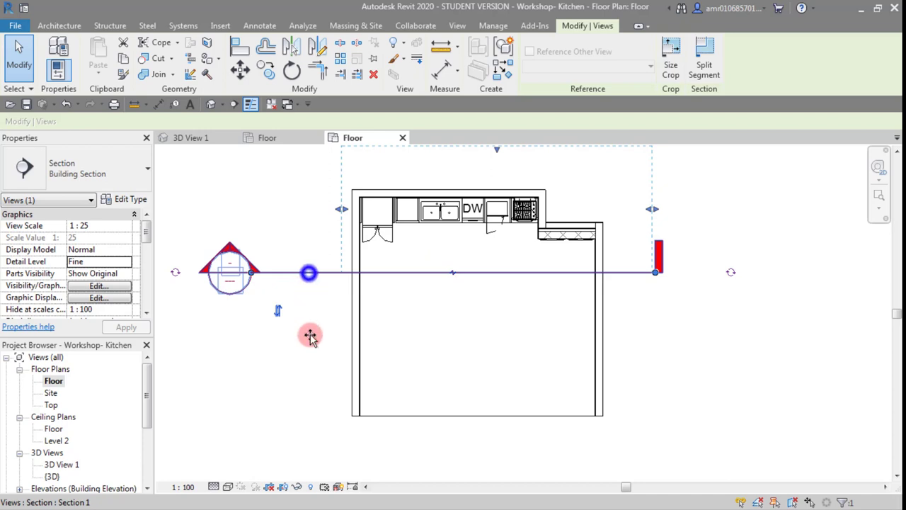
left_click_drag(310, 336, 313, 385)
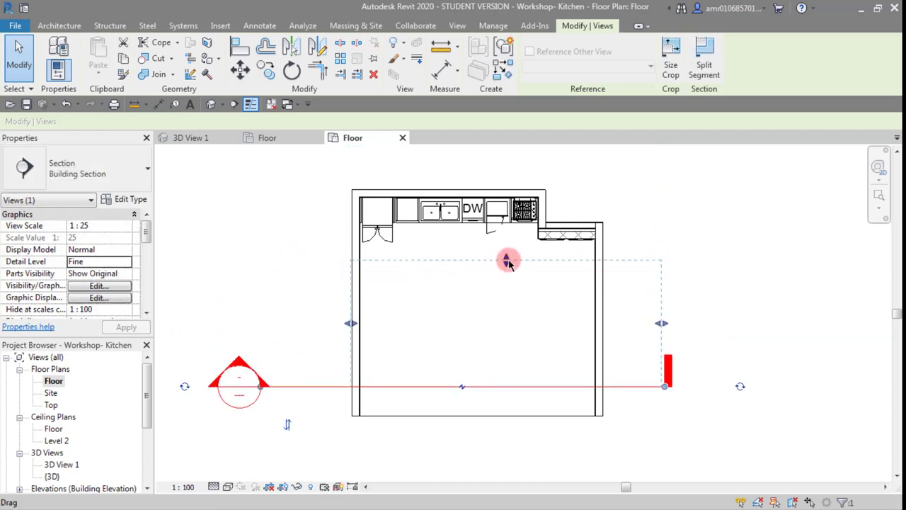
left_click_drag(507, 262, 515, 174)
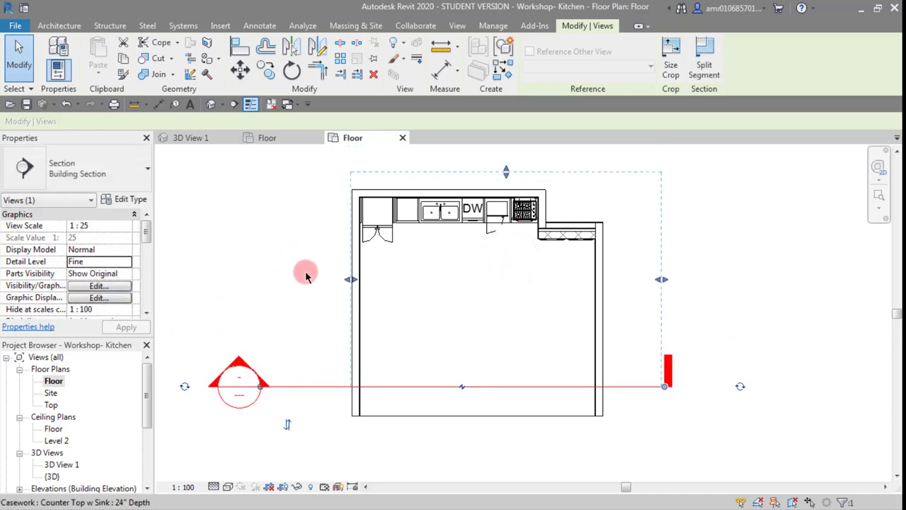
left_click(333, 374)
Draw a vertical Section 2 through the kitchen's right side with Create Similar.
left_click(238, 398)
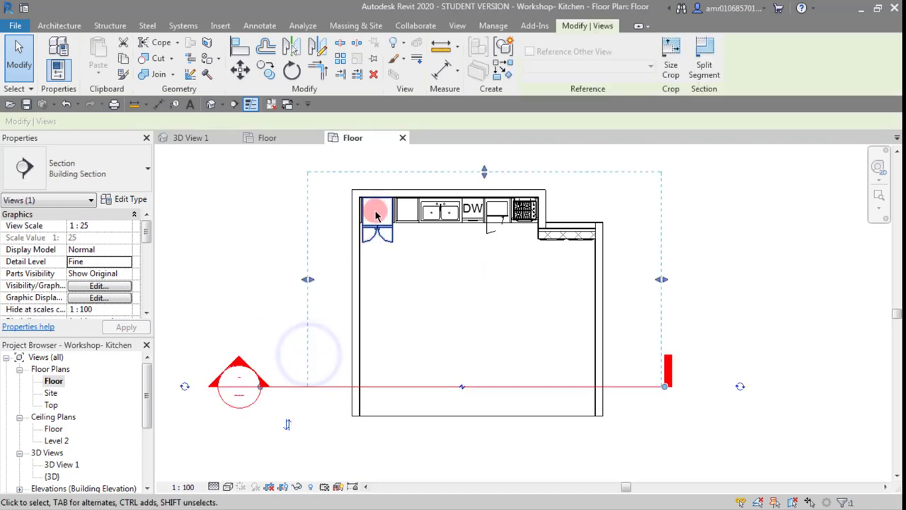
left_click(502, 72)
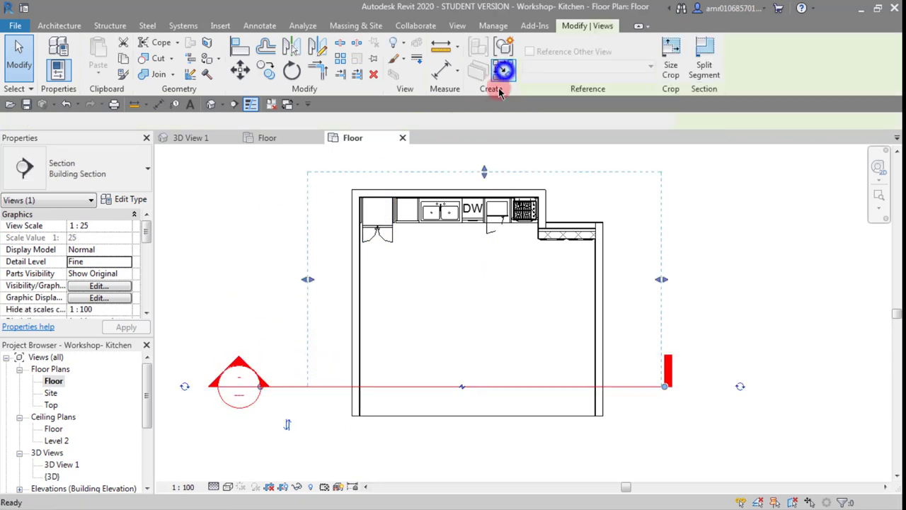
left_click(532, 162)
left_click(532, 454)
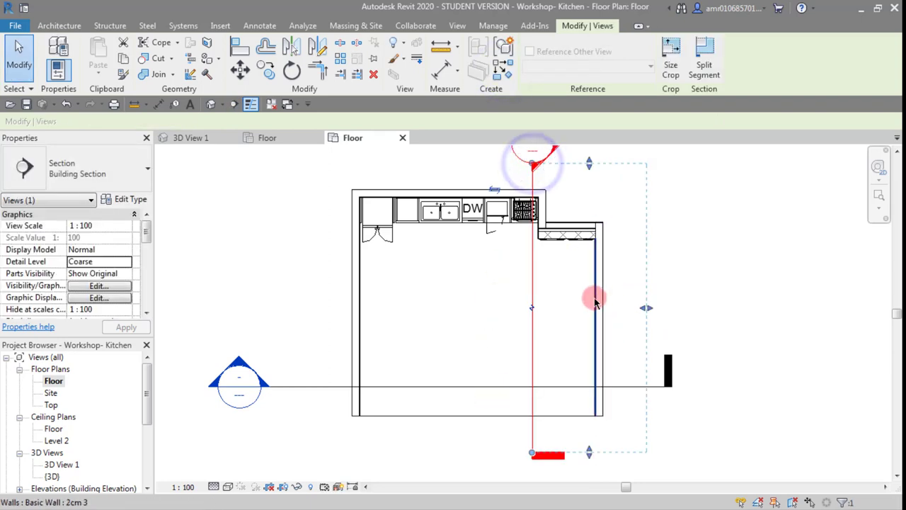
left_click(587, 370)
scroll(587, 371, "down", 2)
left_click_drag(145, 378, 157, 452)
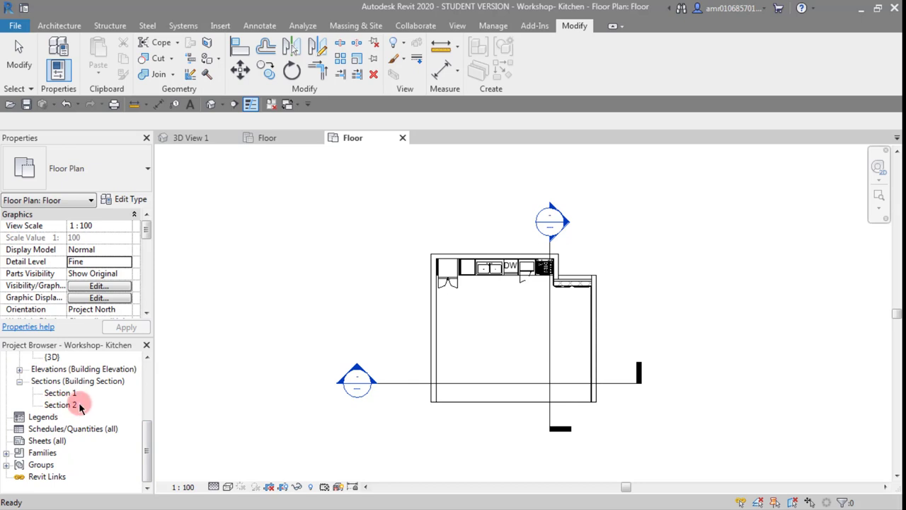
Open the Section 2 view and hide the section marker line in this view only.
double_click(564, 219)
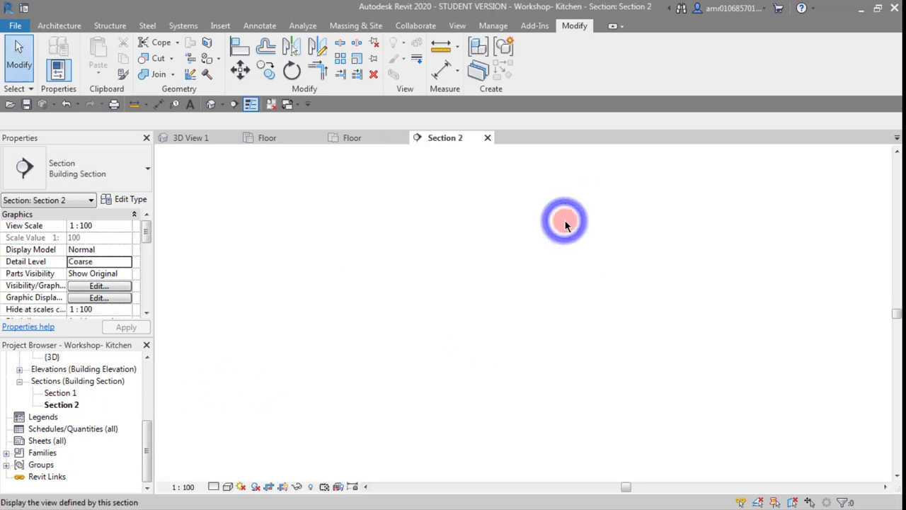
scroll(491, 358, "up", 2)
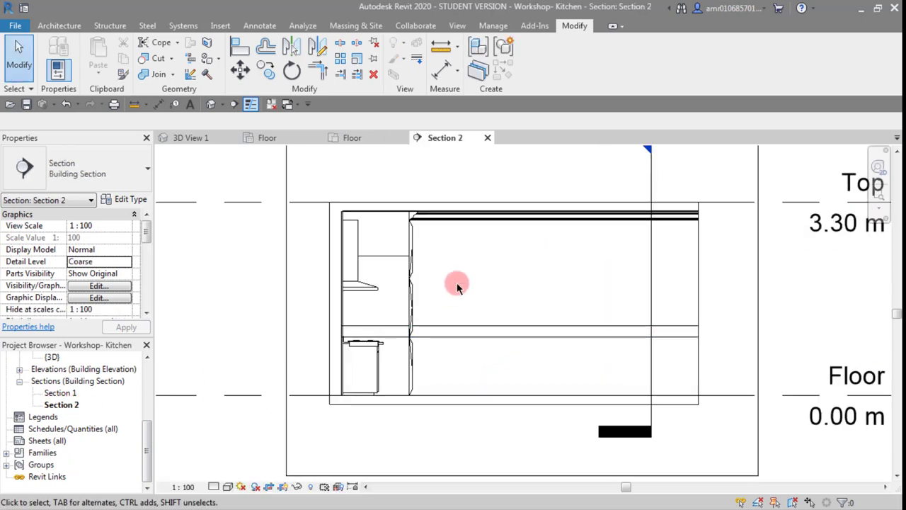
scroll(562, 334, "down", 2)
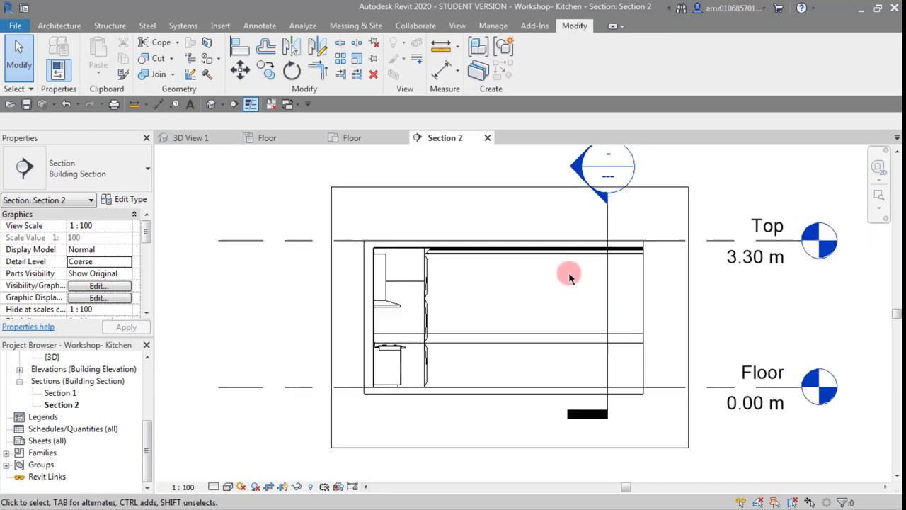
scroll(584, 297, "up", 2)
middle_click_drag(585, 298, 562, 266)
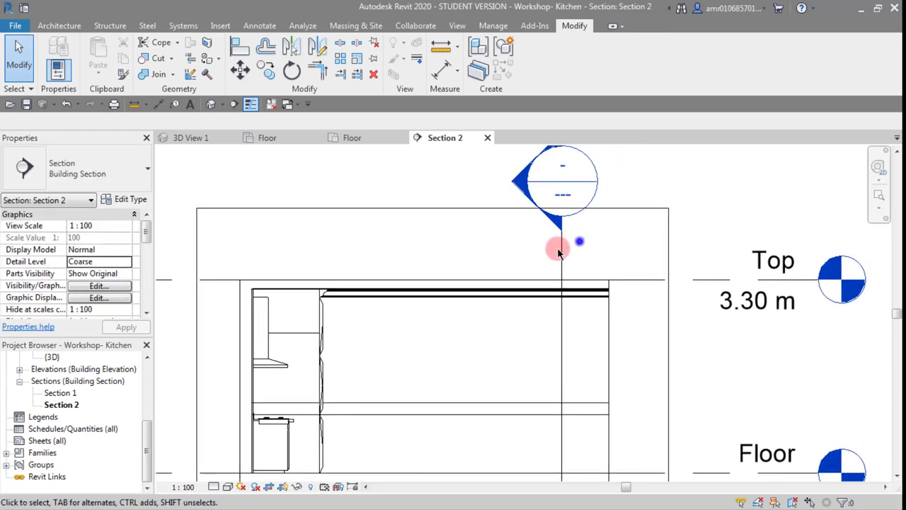
left_click(559, 252)
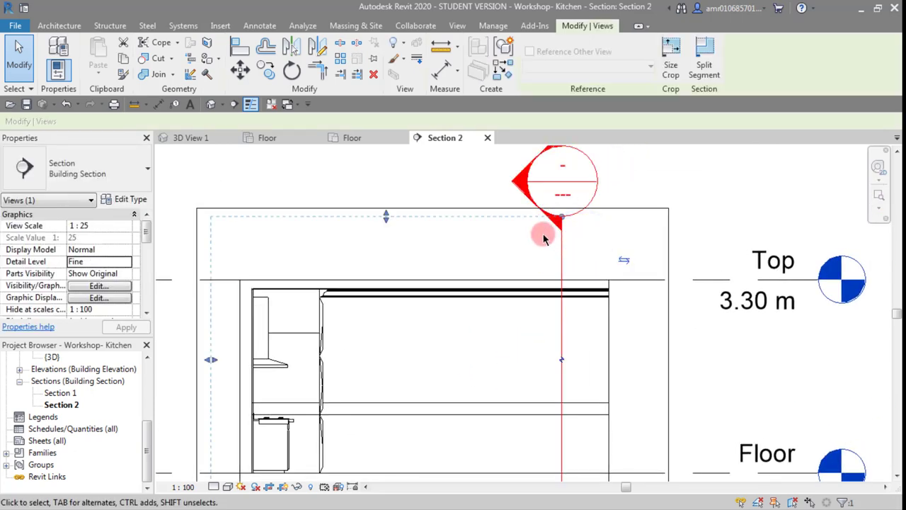
left_click(403, 46)
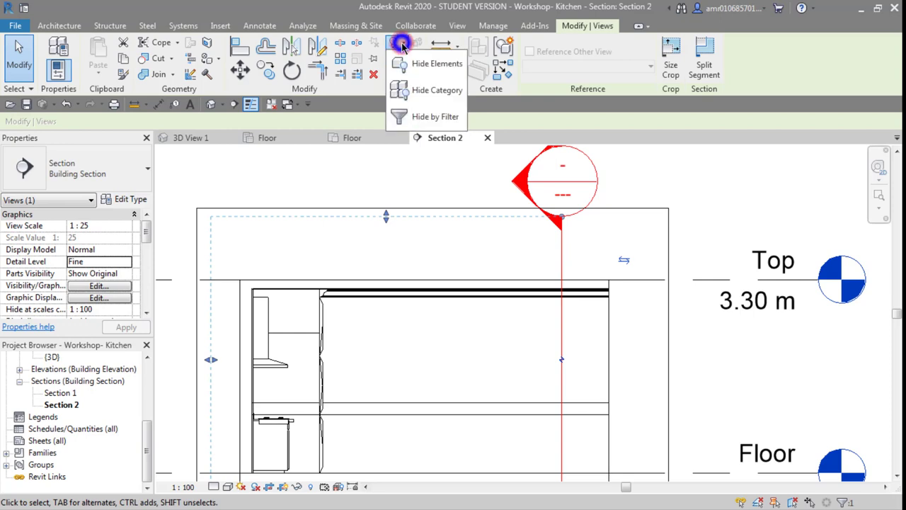
left_click(436, 64)
Toggle Thin Lines off and back on in Section 2, then bring up the detail level options.
scroll(562, 305, "down", 2)
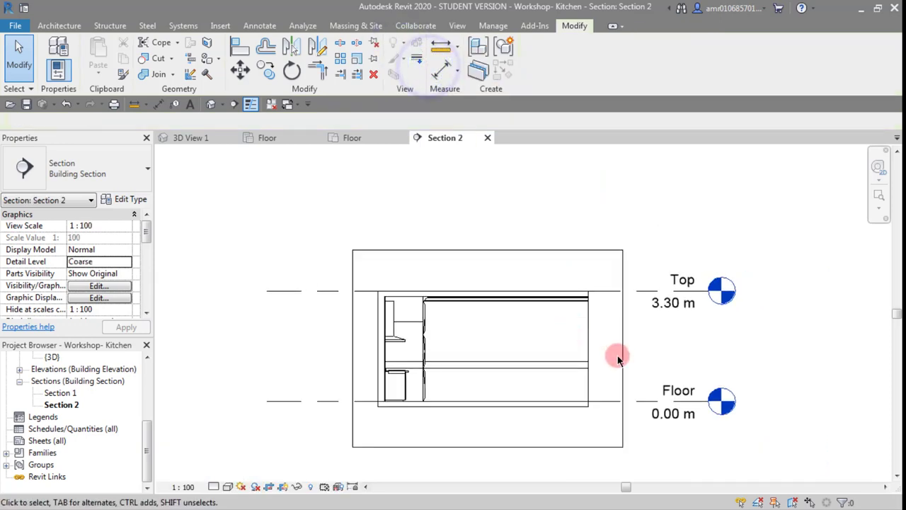
scroll(442, 364, "up", 2)
scroll(366, 362, "up", 1)
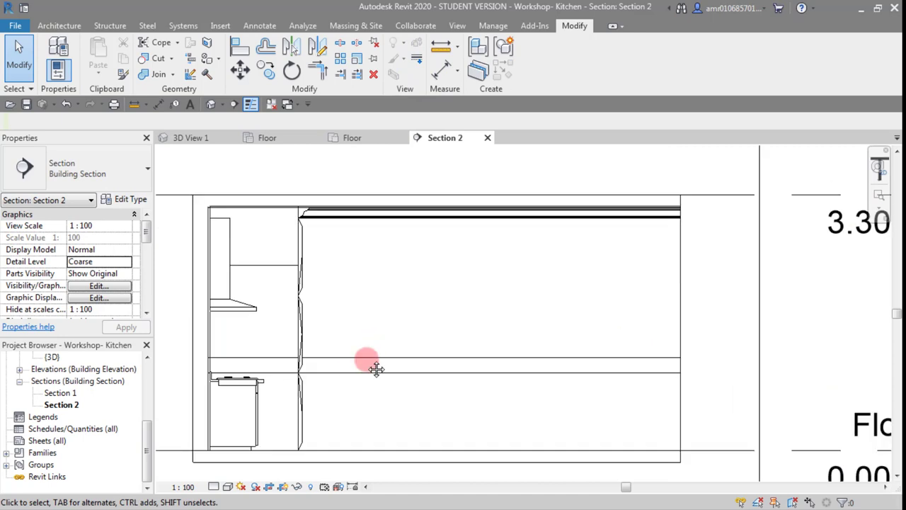
scroll(299, 220, "up", 1)
scroll(316, 410, "down", 1)
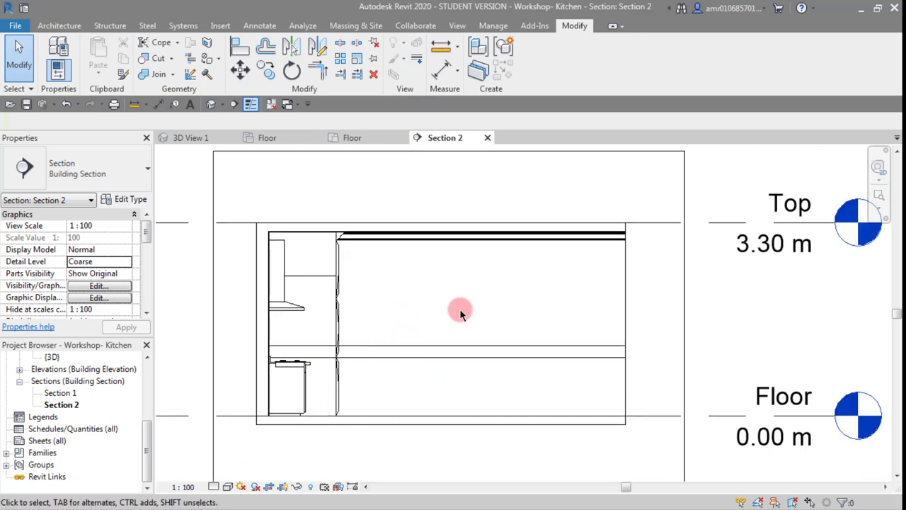
scroll(467, 375, "down", 1)
scroll(396, 375, "up", 2)
scroll(411, 346, "down", 1)
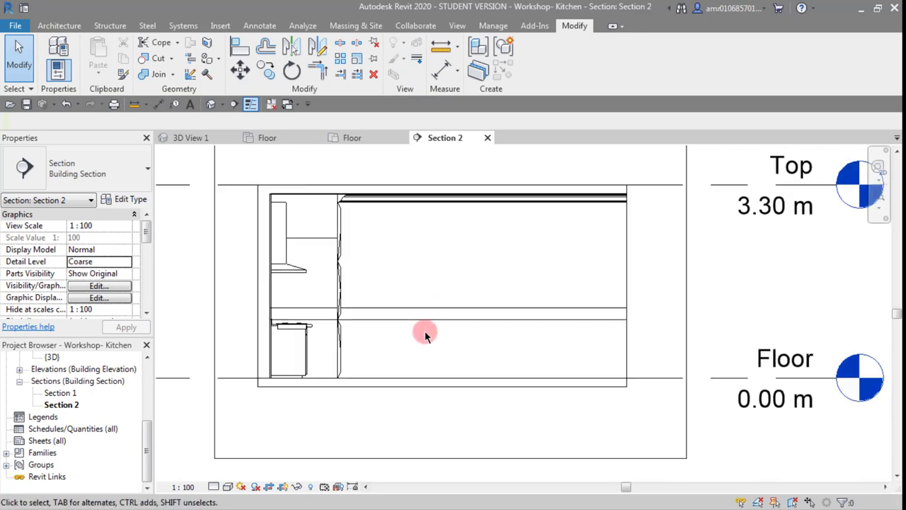
left_click(250, 105)
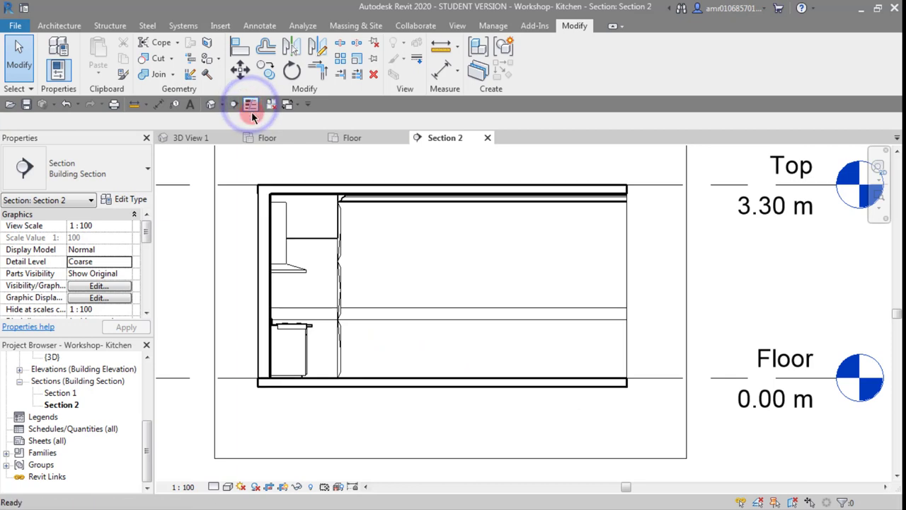
scroll(311, 252, "up", 2)
scroll(311, 253, "down", 1)
middle_click_drag(310, 255, 328, 282)
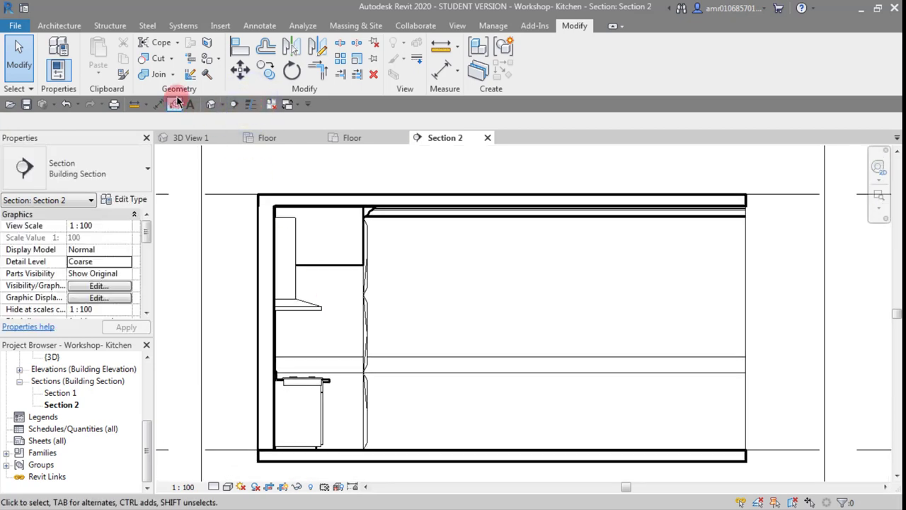
left_click(250, 105)
scroll(440, 324, "down", 1)
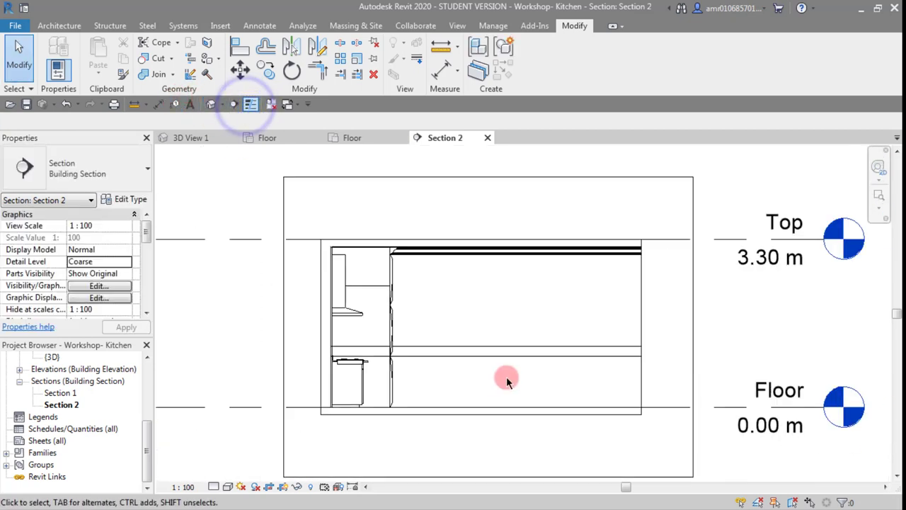
scroll(506, 376, "up", 1)
scroll(394, 370, "down", 1)
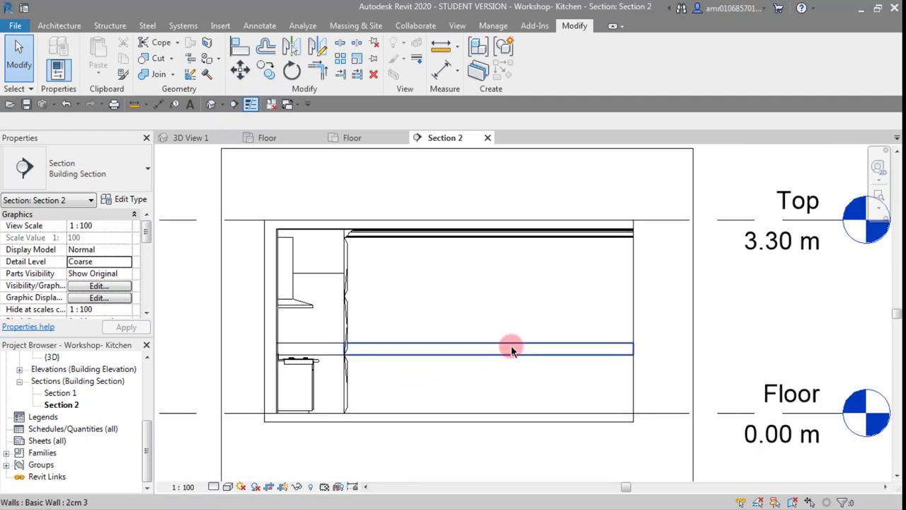
left_click(213, 486)
Set Section 2 to Fine detail level and Shaded visual style, then inspect the kitchen section.
left_click(235, 471)
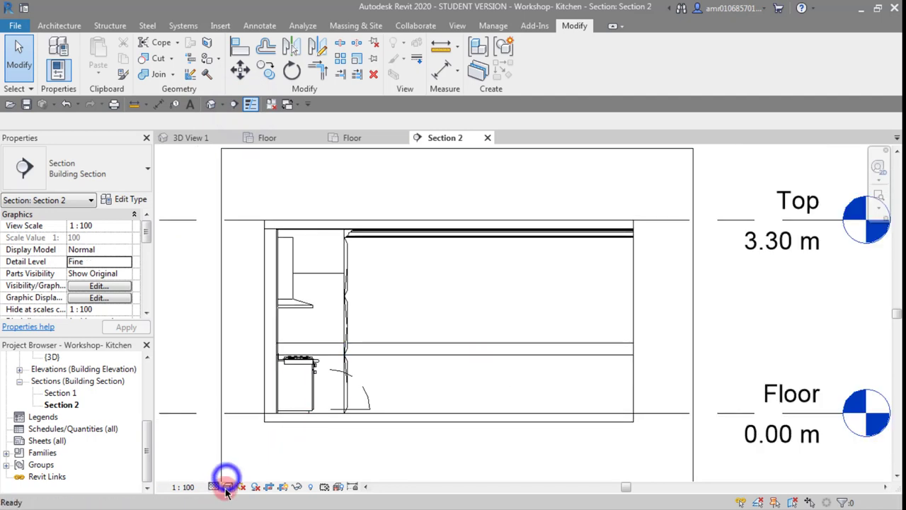
left_click(227, 487)
left_click(260, 472)
scroll(436, 346, "up", 1)
scroll(370, 360, "up", 1)
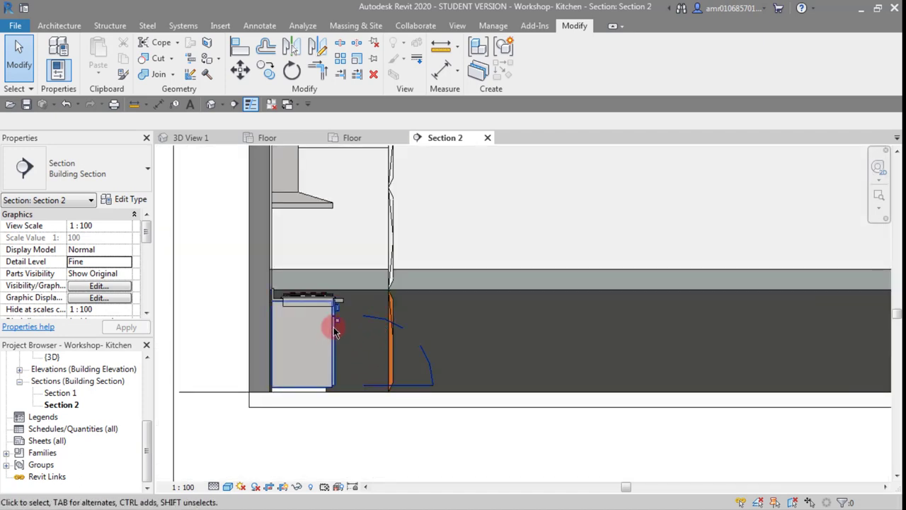
scroll(343, 340, "down", 2)
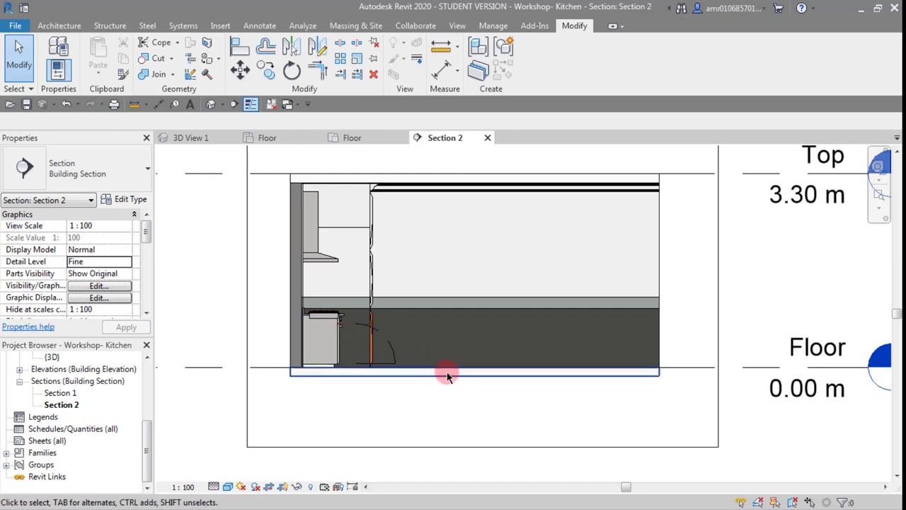
scroll(565, 292, "up", 1)
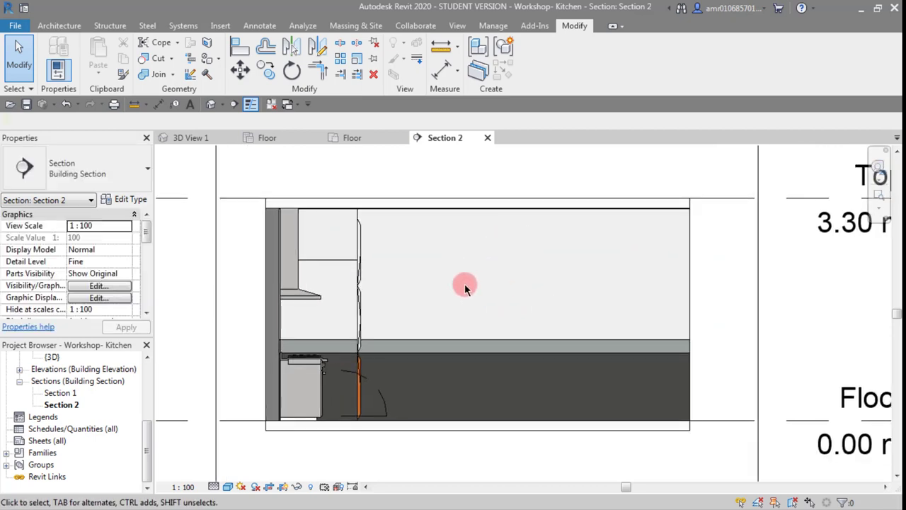
scroll(463, 284, "up", 1)
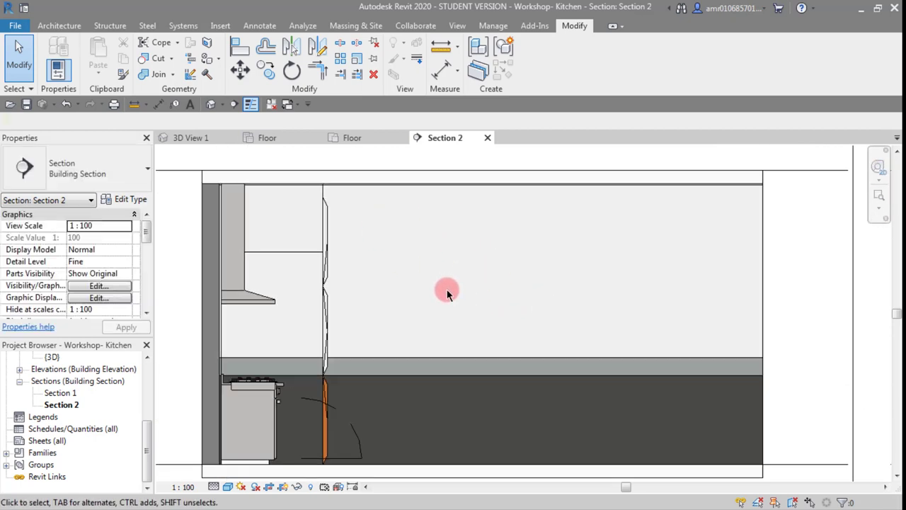
scroll(451, 294, "down", 1)
middle_click_drag(454, 300, 468, 321)
scroll(471, 318, "up", 1)
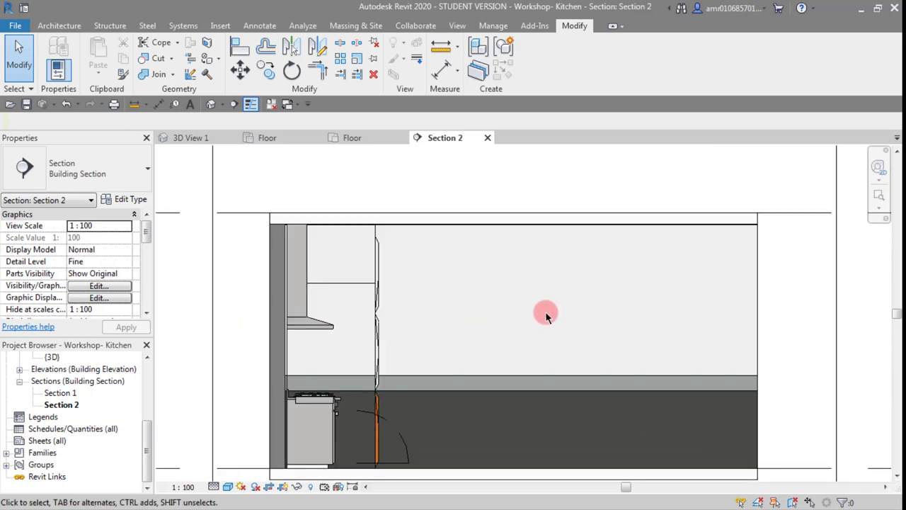
middle_click_drag(545, 317, 532, 282)
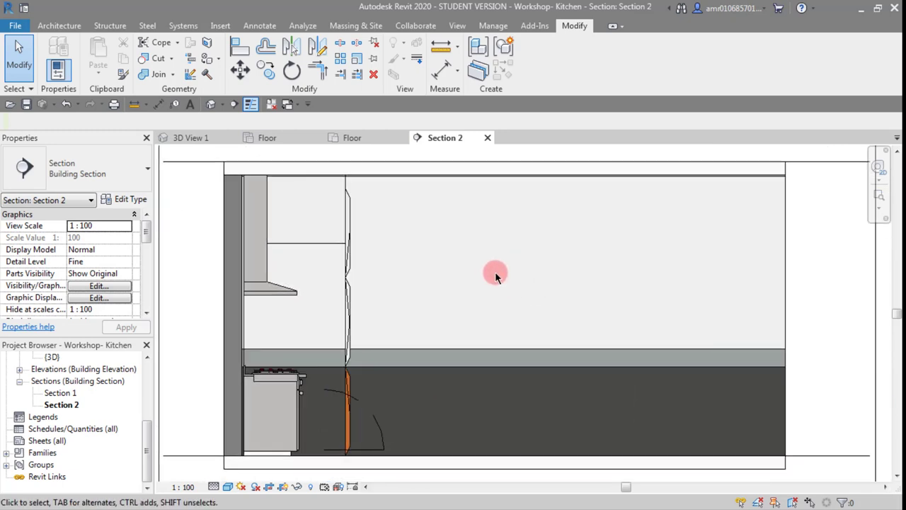
scroll(495, 271, "down", 1)
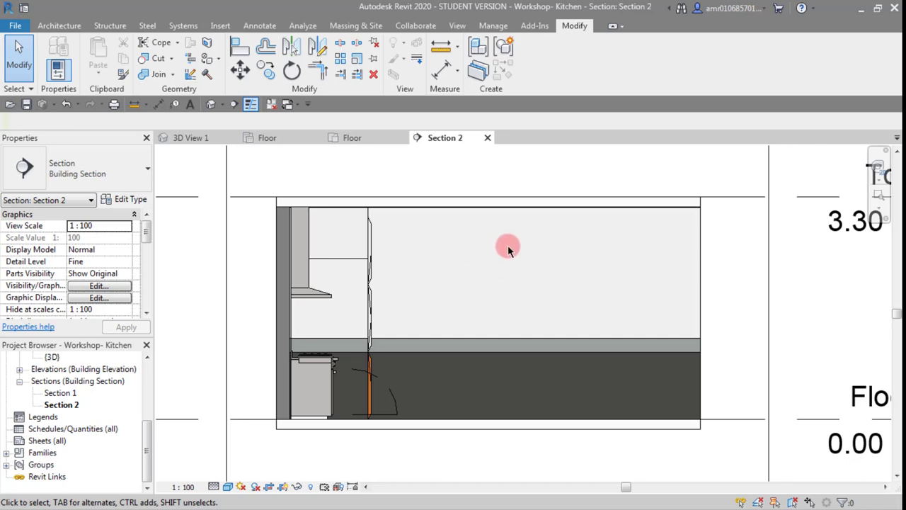
scroll(506, 260, "up", 1)
scroll(472, 299, "down", 1)
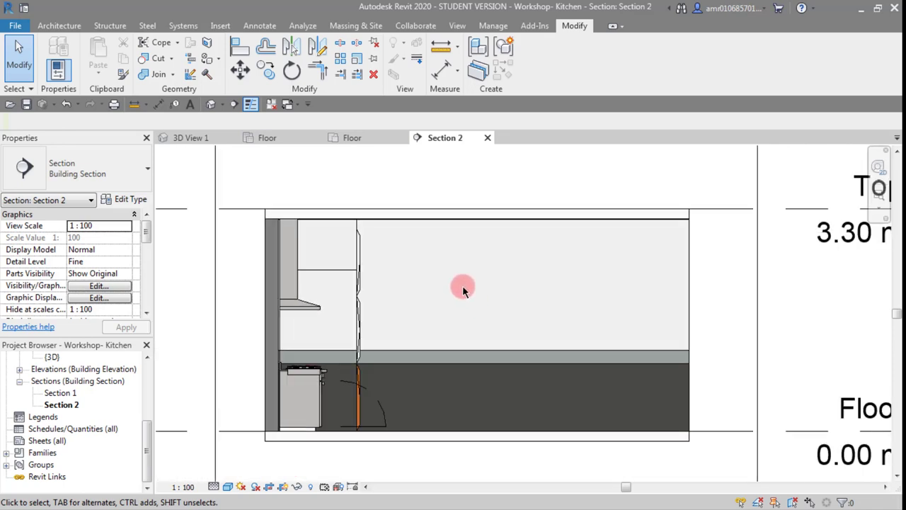
Close all inactive views so only Section 2 stays open, recentering the section drawing.
left_click(271, 106)
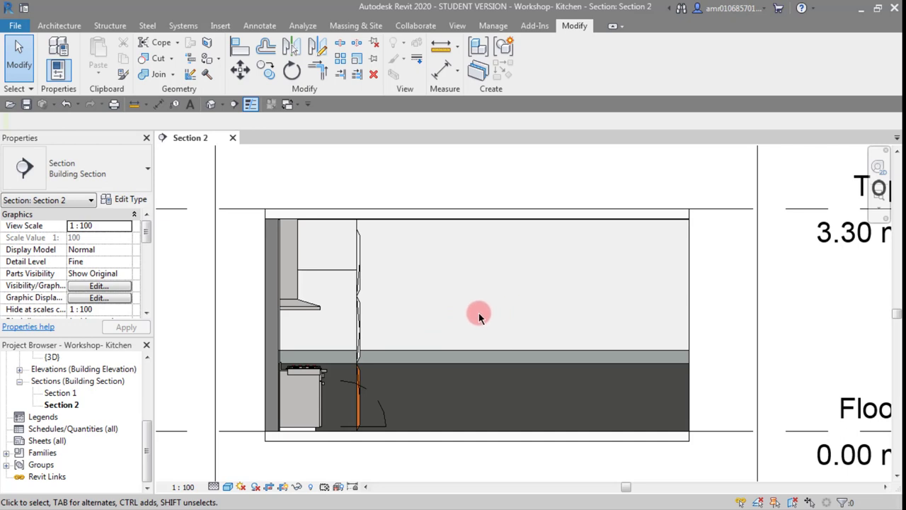
scroll(479, 315, "up", 1)
scroll(475, 311, "down", 1)
middle_click_drag(474, 312, 474, 283)
scroll(477, 267, "up", 1)
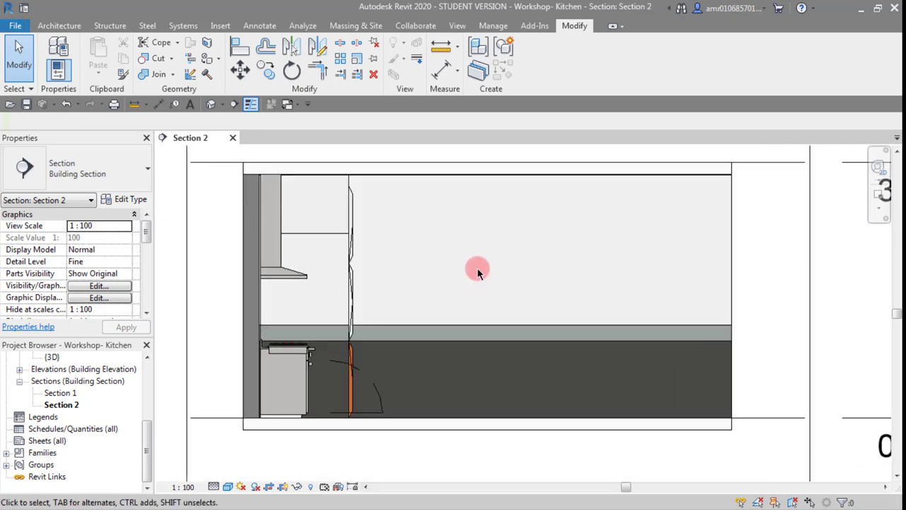
scroll(482, 248, "up", 1)
scroll(486, 245, "up", 1)
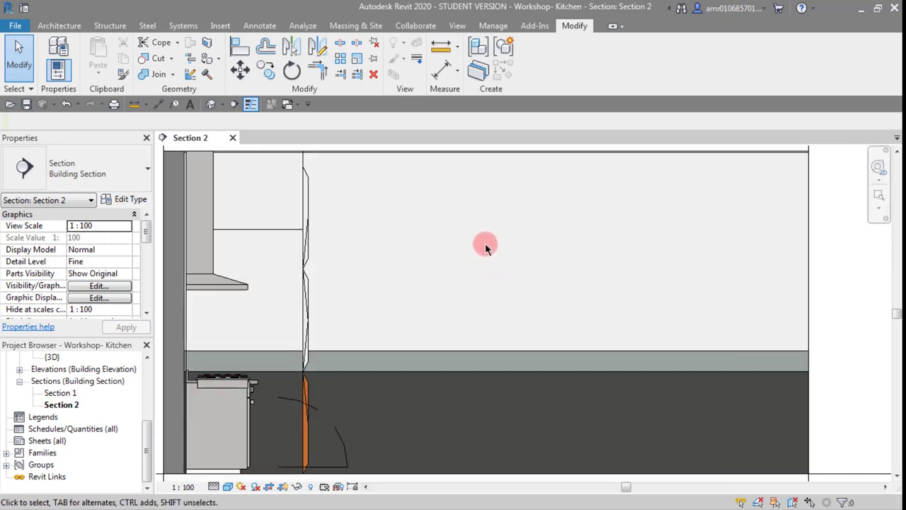
scroll(485, 243, "down", 2)
middle_click_drag(486, 241, 467, 306)
scroll(460, 301, "up", 1)
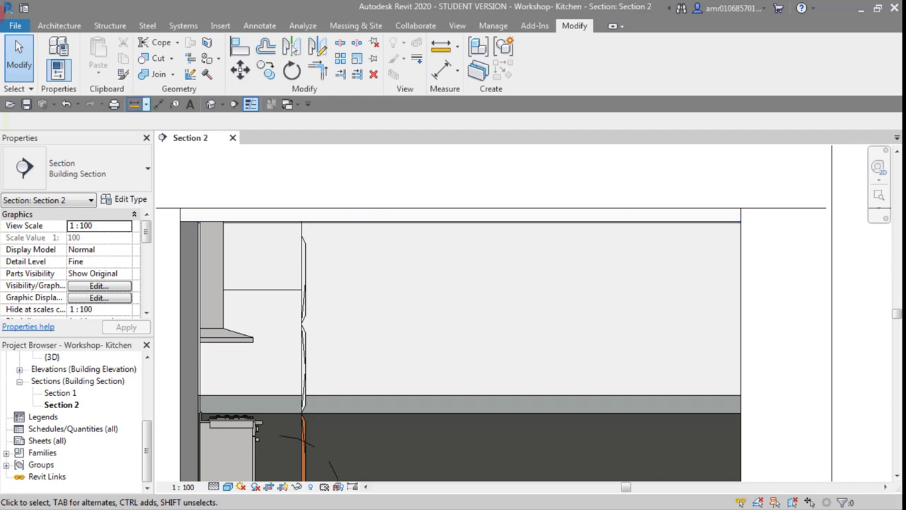
Use Model In-Place to create a Casework-category model, keeping the name Casework 8.
left_click(56, 24)
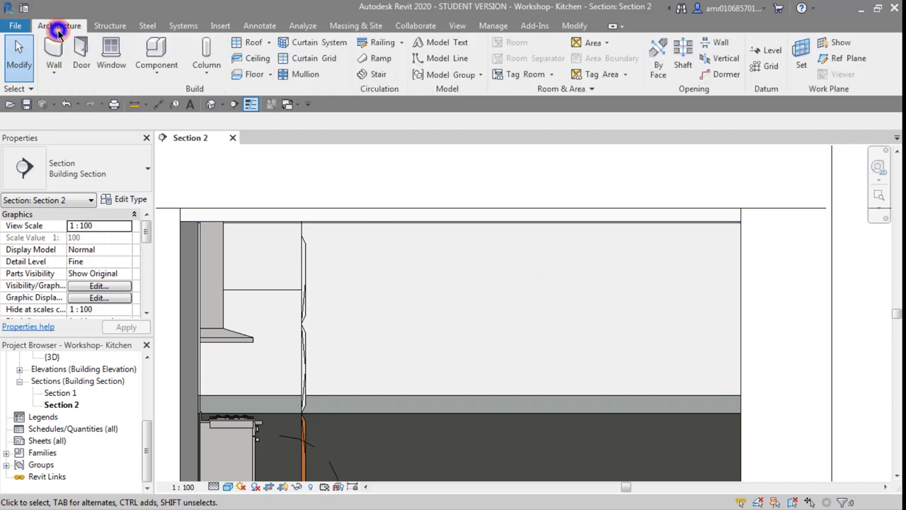
left_click(157, 51)
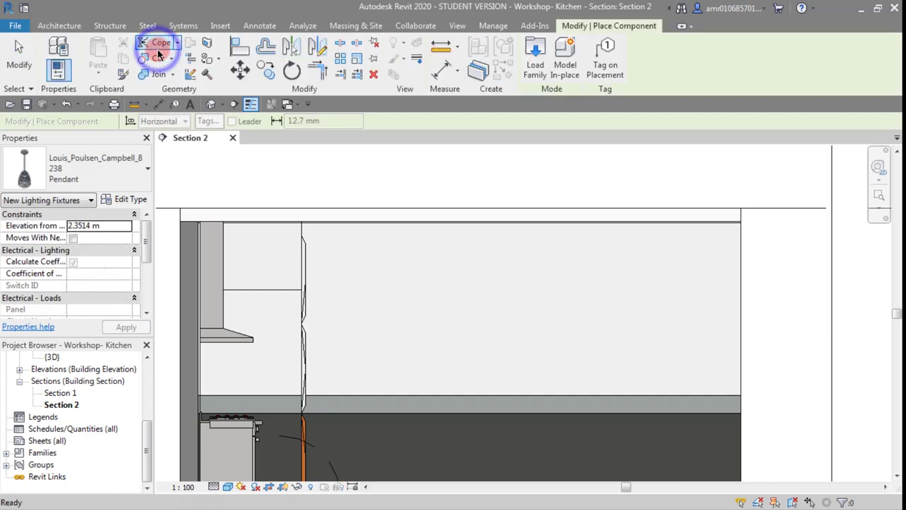
left_click(566, 57)
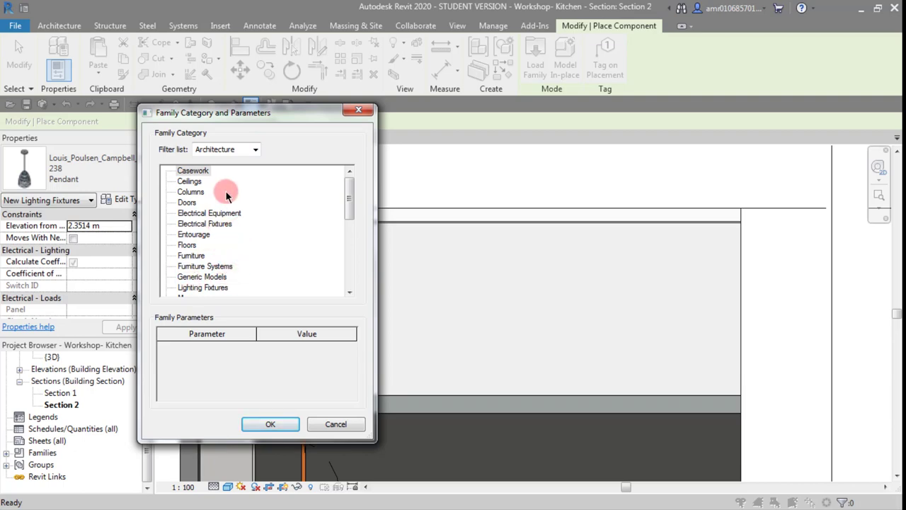
left_click(269, 425)
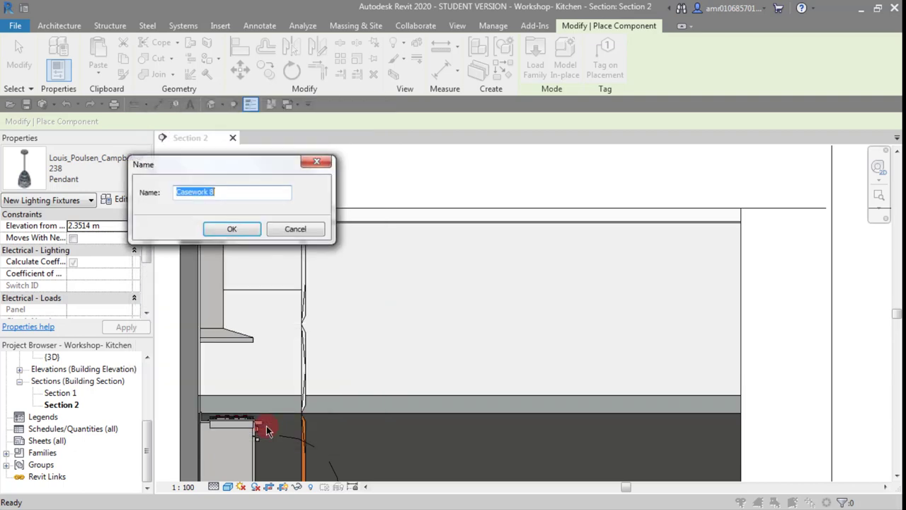
left_click(229, 230)
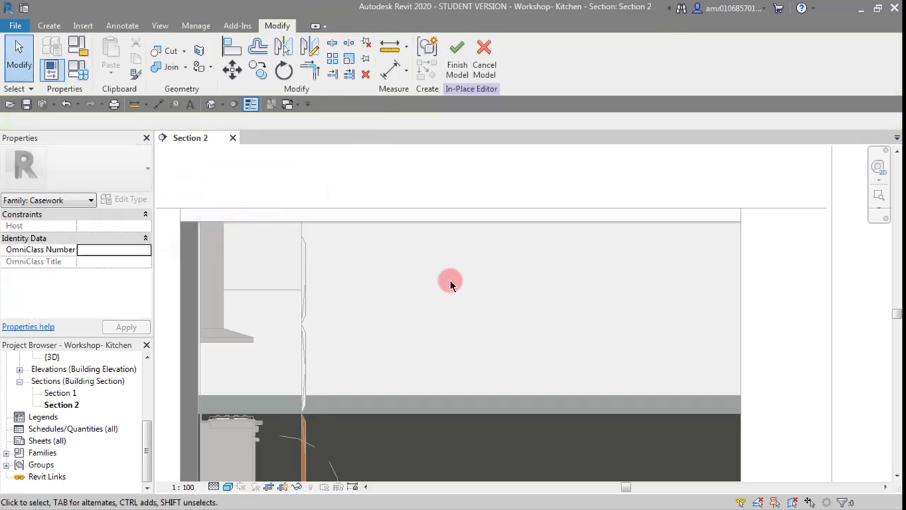
Start a sweep and set its work plane to be picked from the view.
left_click(46, 25)
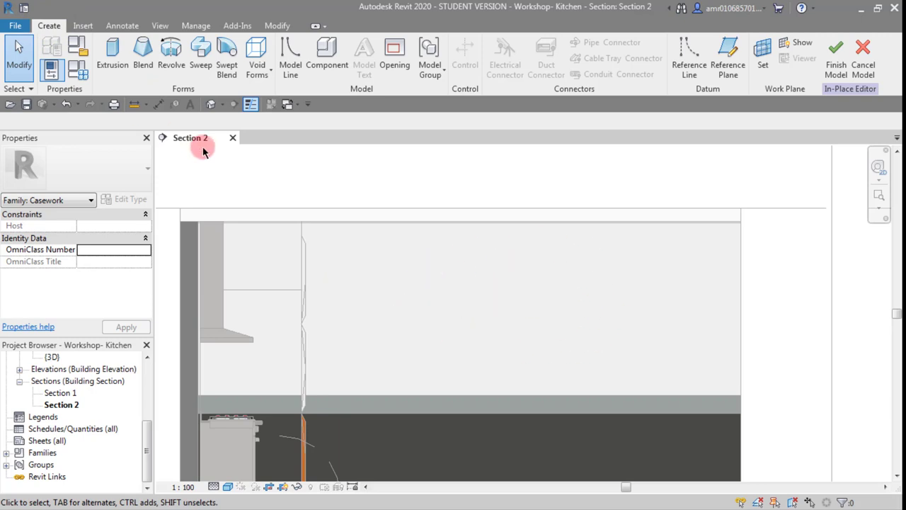
left_click(201, 49)
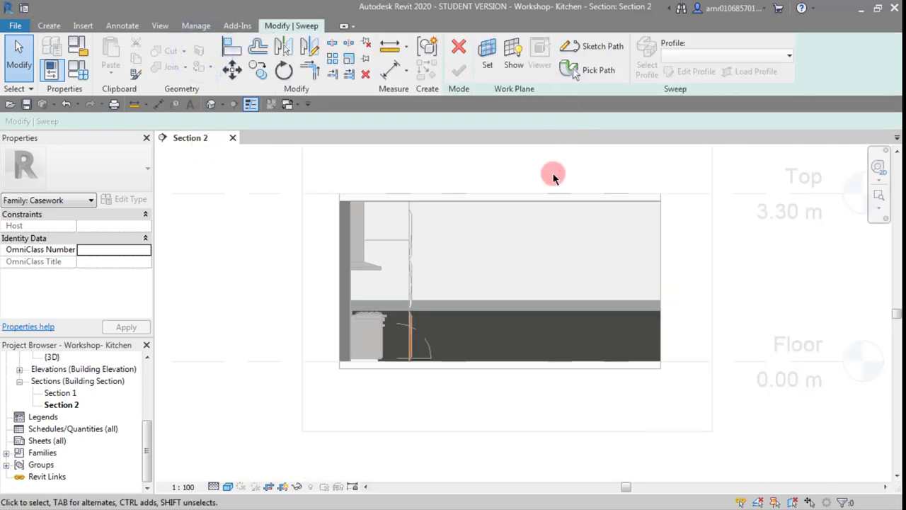
scroll(553, 178, "up", 2)
middle_click_drag(554, 188, 540, 194)
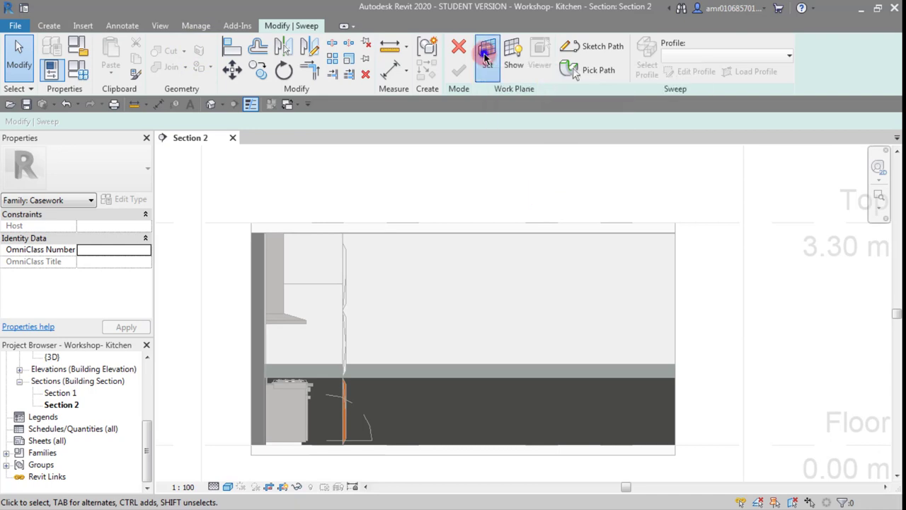
left_click(486, 56)
left_click(365, 286)
left_click(433, 346)
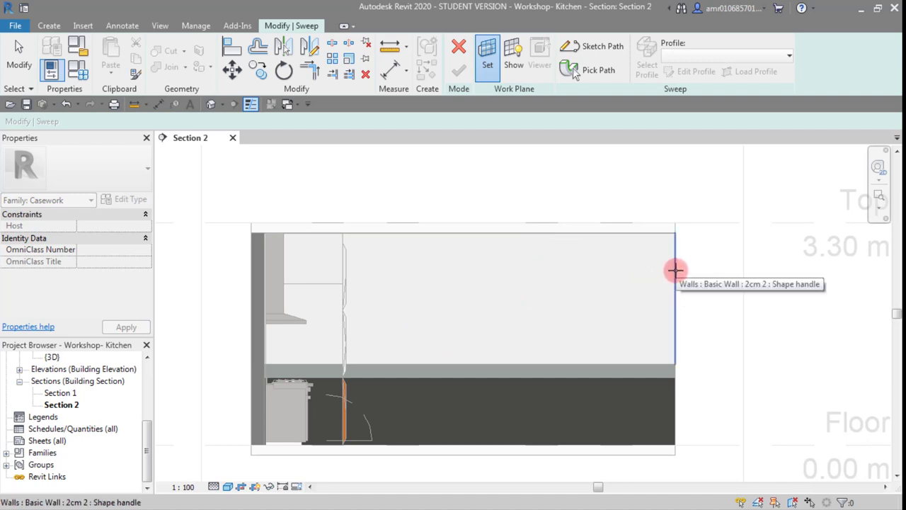
Pick the Basic Wall 2cm 2 reference face as work plane and begin sketching the path.
left_click(675, 270)
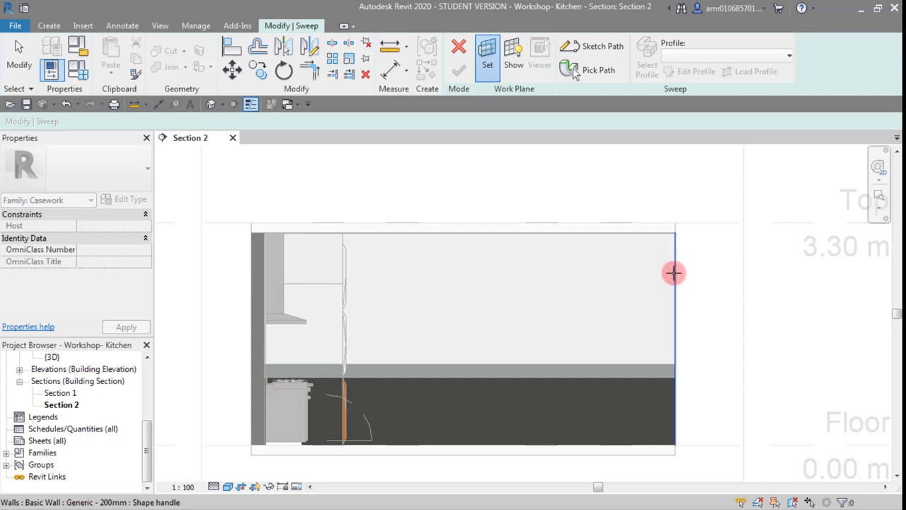
key("Tab")
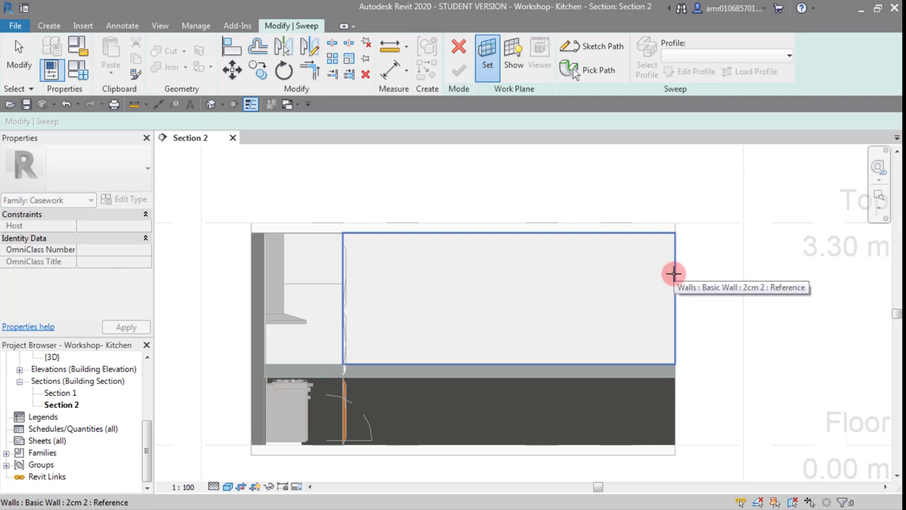
left_click(673, 273)
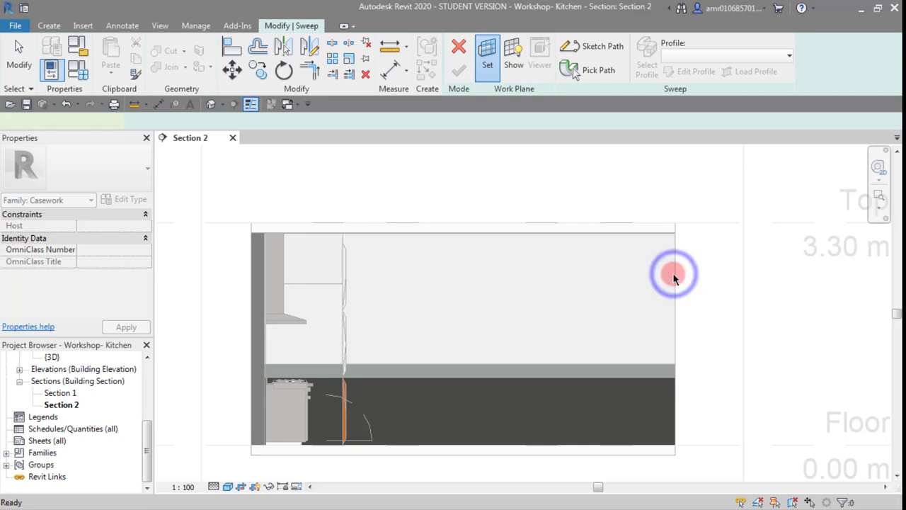
left_click(297, 25)
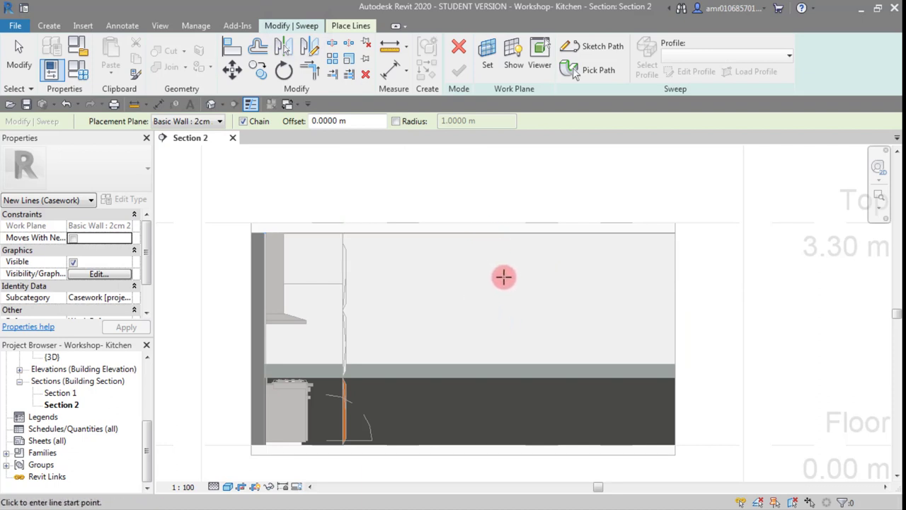
left_click(592, 46)
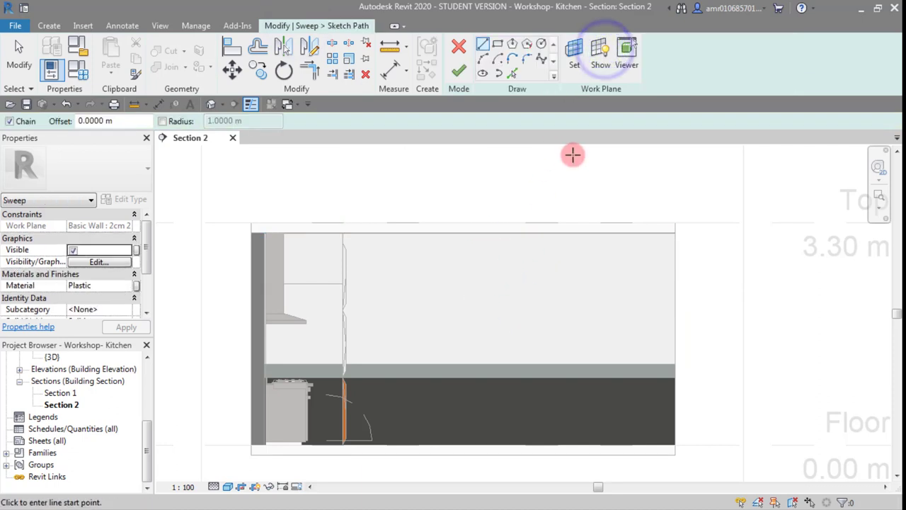
Draw a 2.4 m × 1.1 m rectangular path and inspect it in the default 3D view.
key("r")
left_click(437, 264)
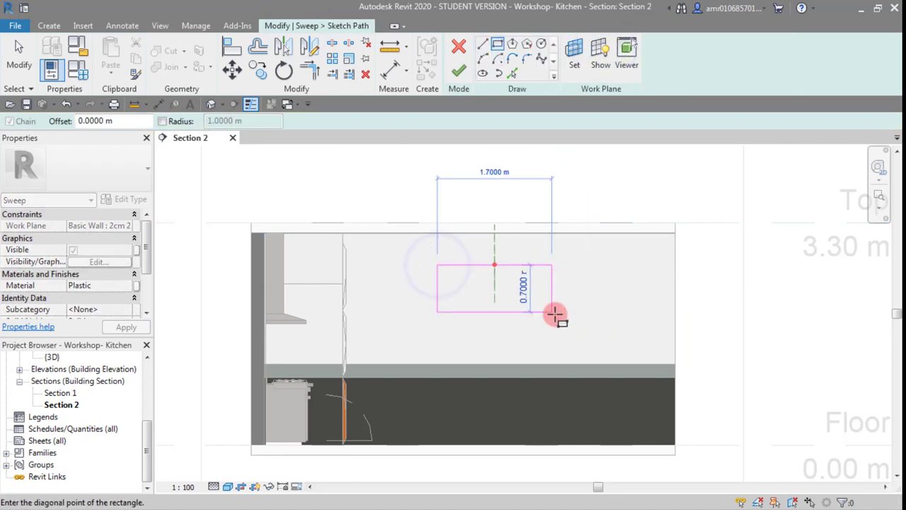
left_click(599, 338)
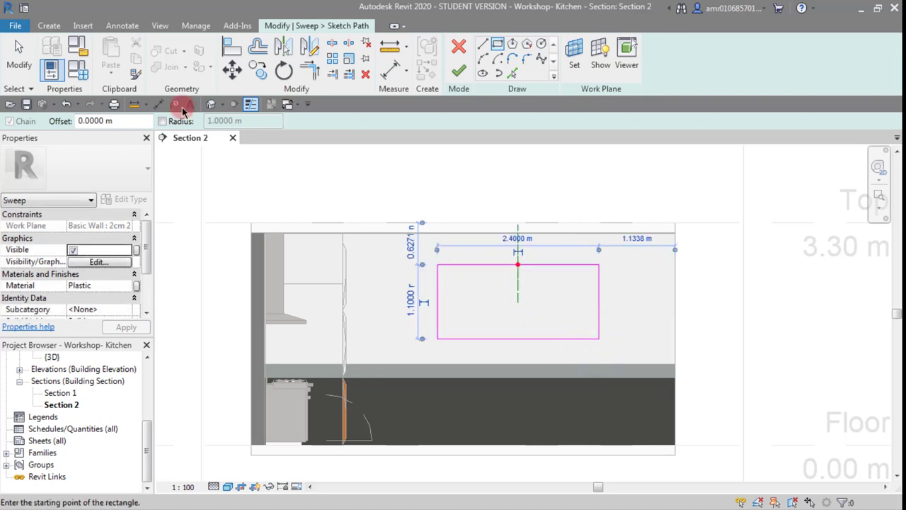
left_click(210, 104)
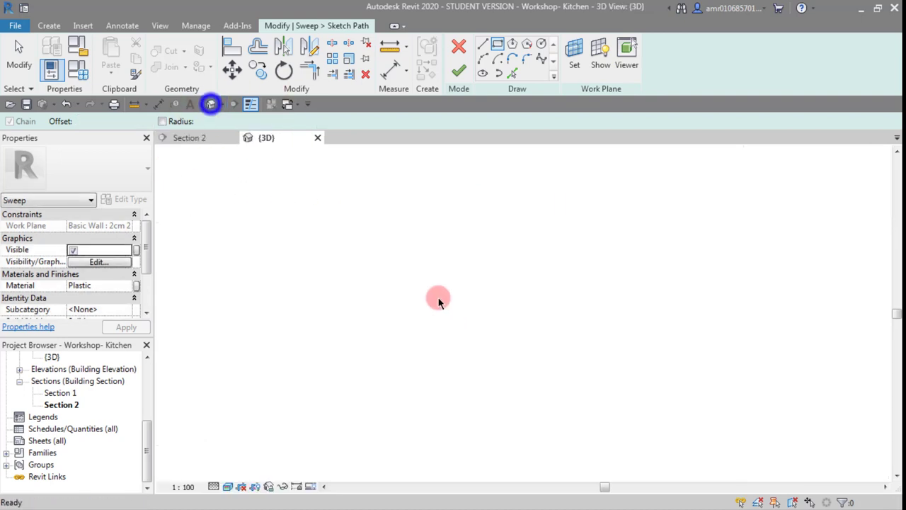
scroll(545, 333, "up", 3)
middle_click_drag(546, 333, 684, 354, "shift")
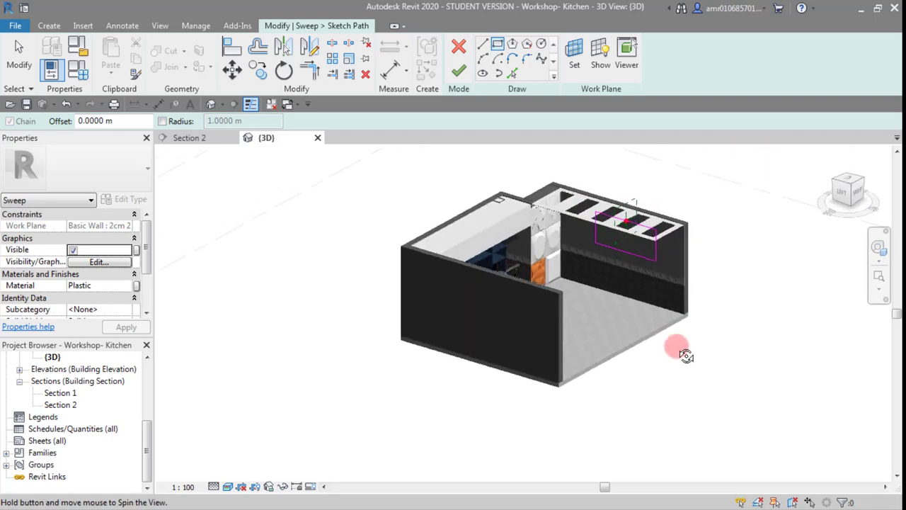
scroll(636, 225, "up", 5)
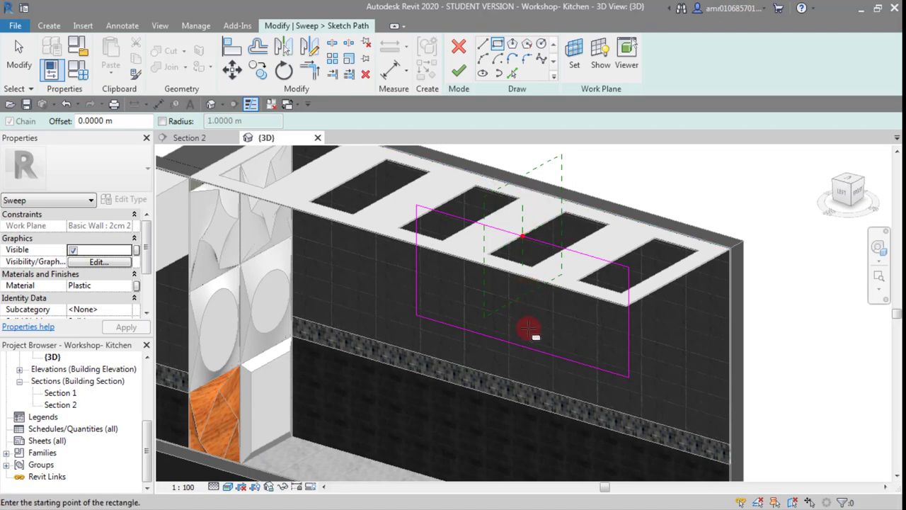
scroll(533, 330, "down", 2)
Cancel the sweep path sketch and confirm discarding the rectangle.
left_click(16, 58)
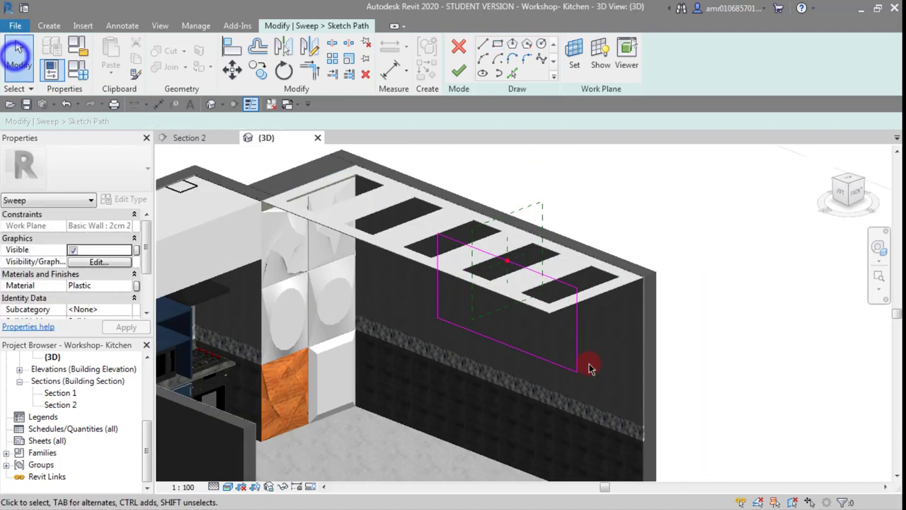
scroll(587, 364, "up", 3)
scroll(575, 381, "down", 1)
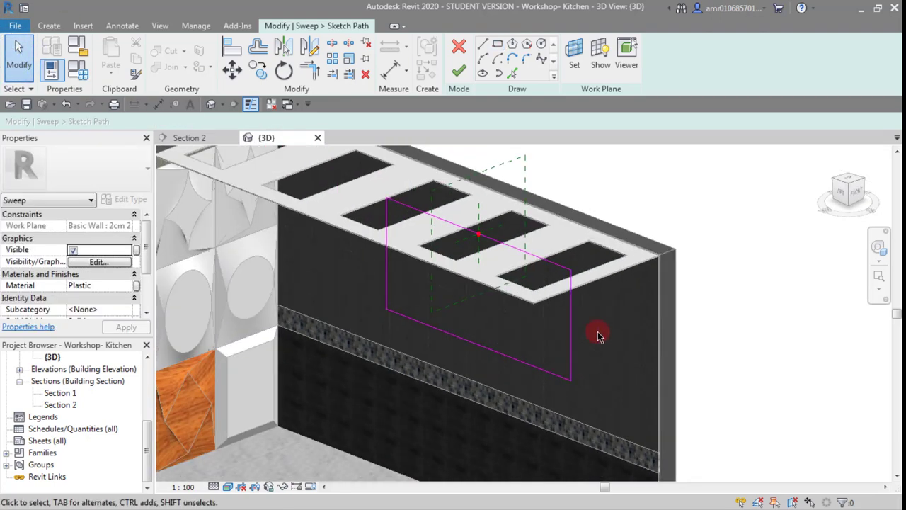
middle_click_drag(599, 332, 587, 393)
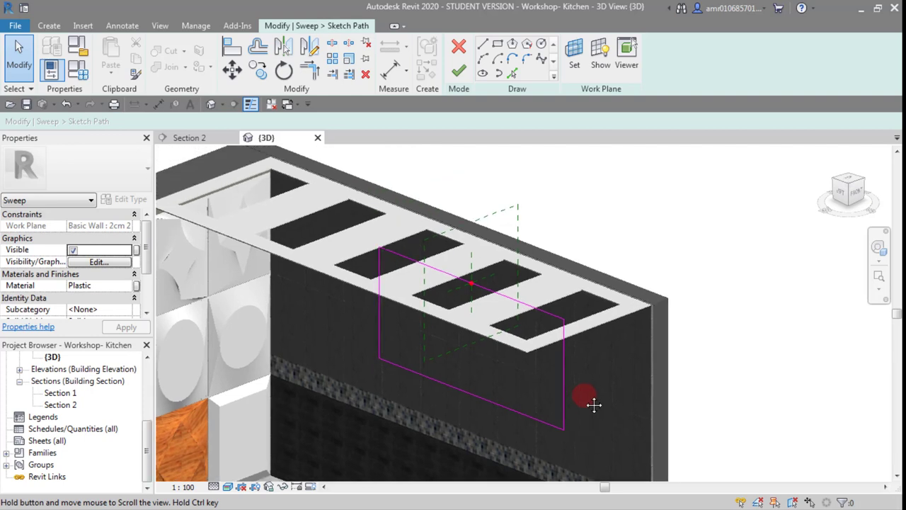
left_click(461, 48)
left_click(493, 275)
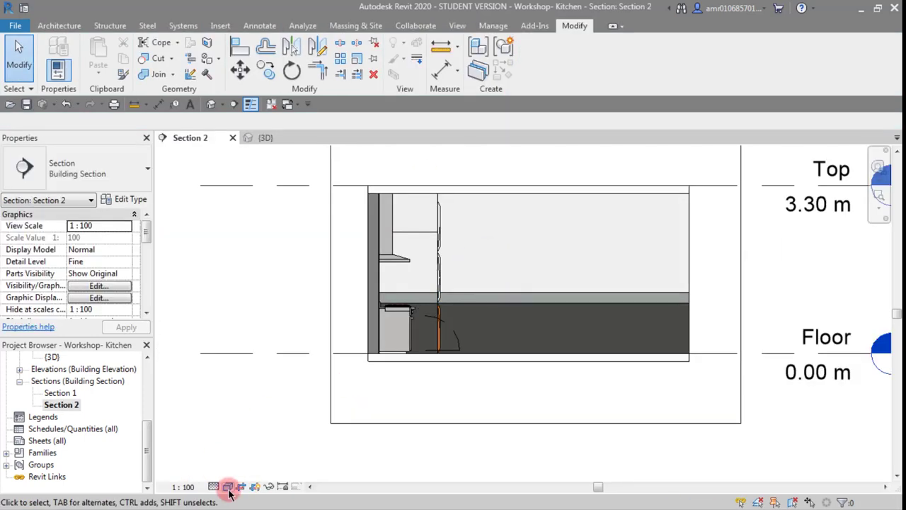
left_click(228, 487)
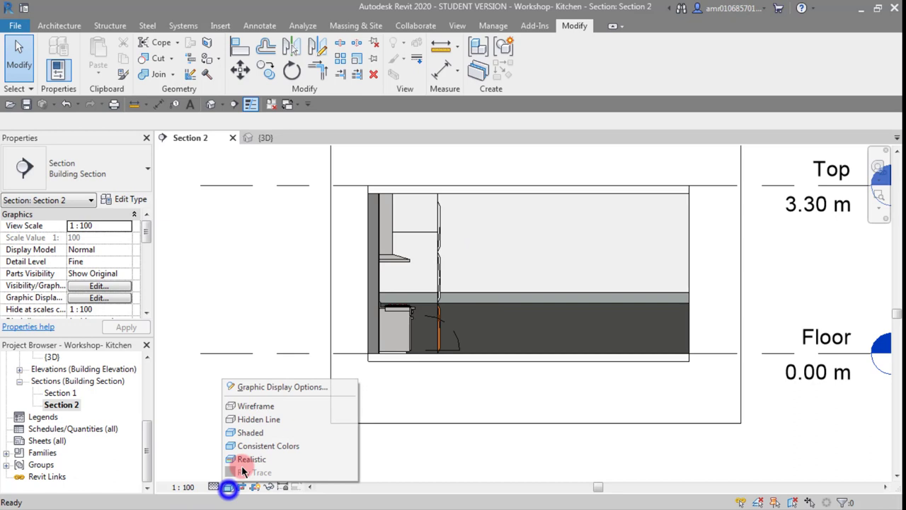
Switch Section 2 to Hidden Line and recenter the view on the wall.
left_click(262, 419)
scroll(640, 277, "up", 2)
middle_click_drag(667, 254, 641, 313)
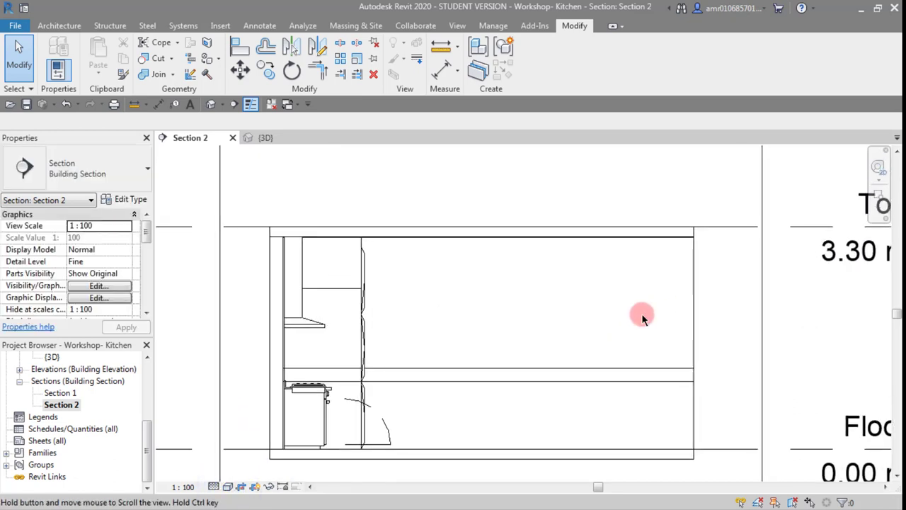
scroll(493, 301, "up", 1)
scroll(516, 297, "up", 1)
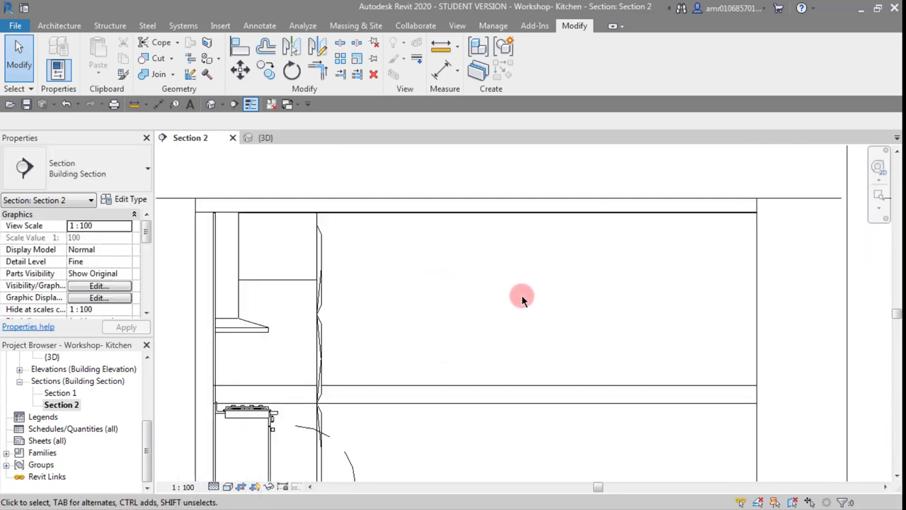
scroll(517, 297, "down", 2)
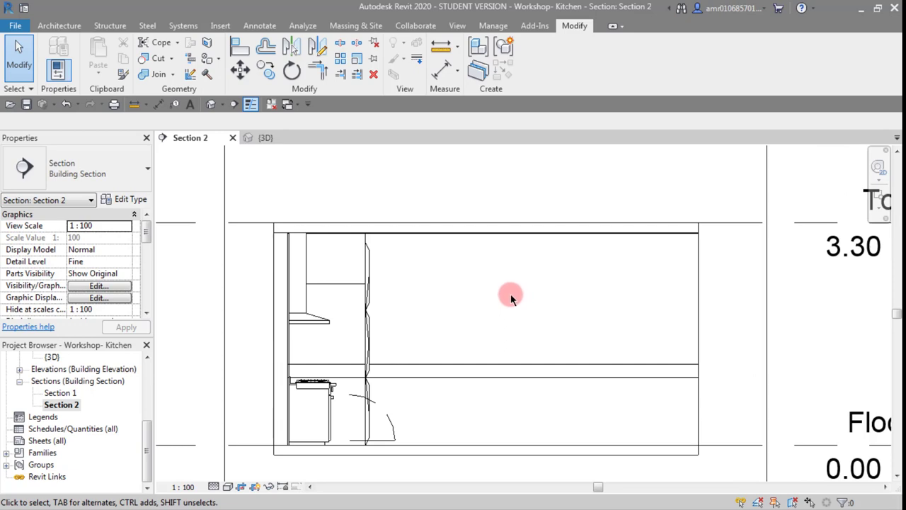
scroll(516, 292, "down", 1)
Create an in-place Casework model named Casework 8 and enter its editor.
left_click(55, 27)
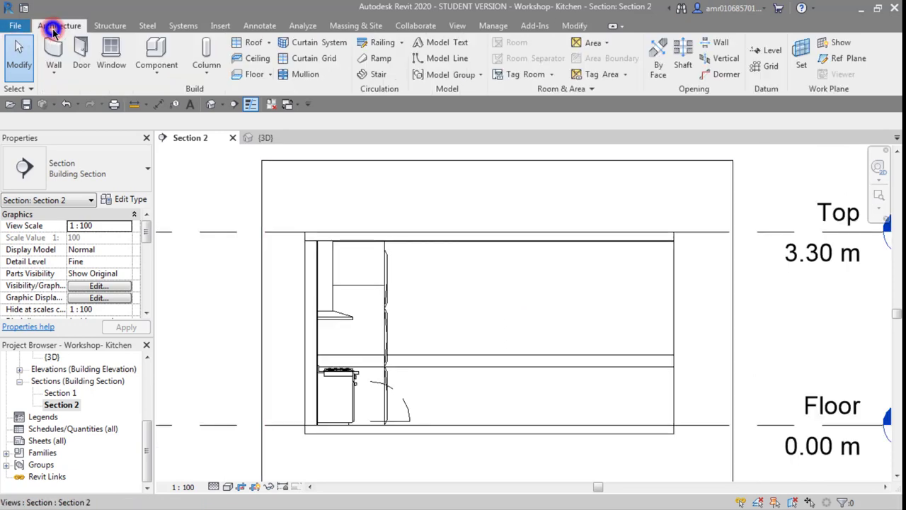
left_click(156, 53)
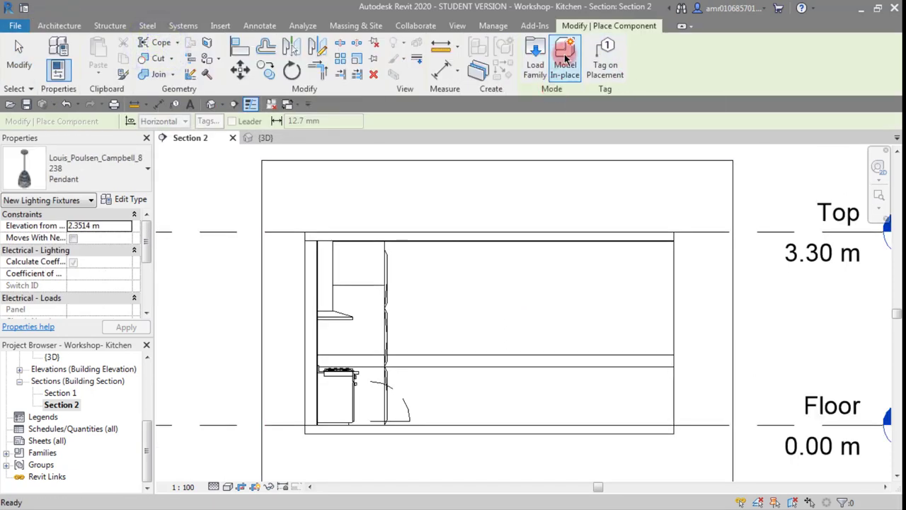
left_click(565, 55)
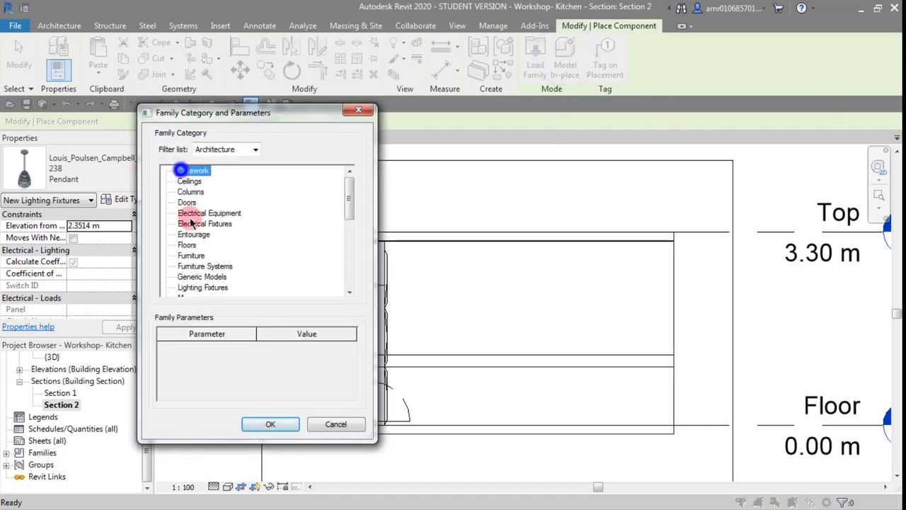
left_click(270, 423)
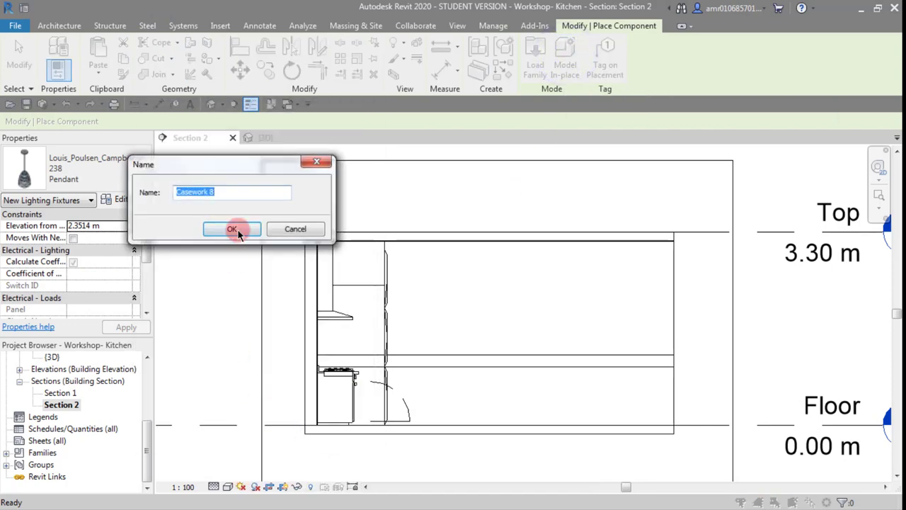
left_click(237, 229)
left_click(49, 26)
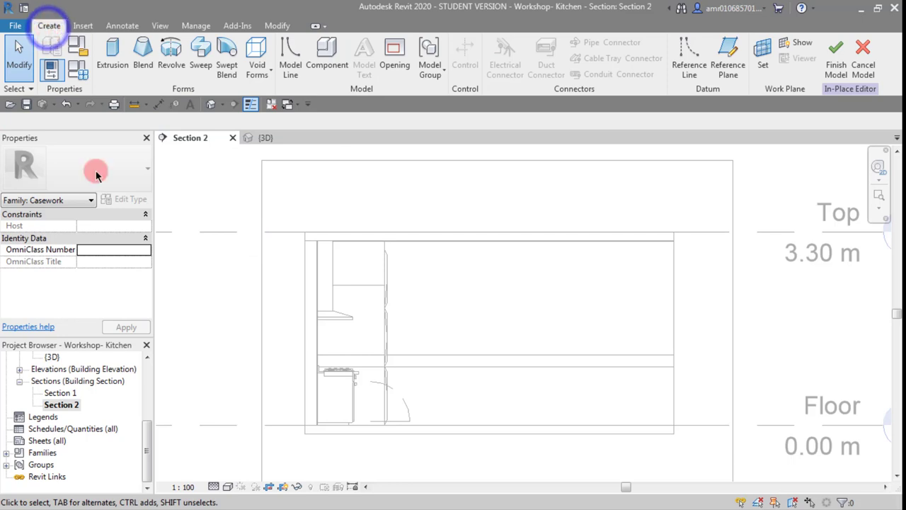
Start a sweep path sketch with its work plane on the 2cm 2 wall's reference face.
left_click(202, 57)
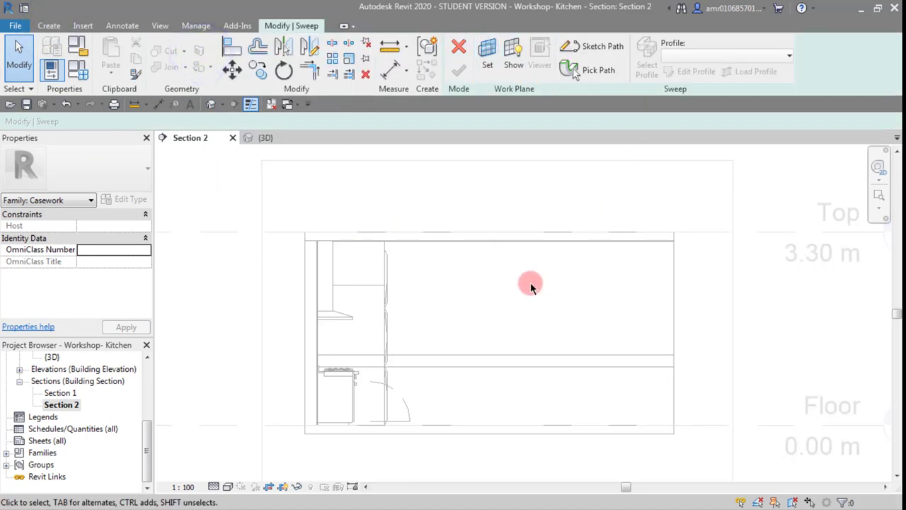
left_click(599, 46)
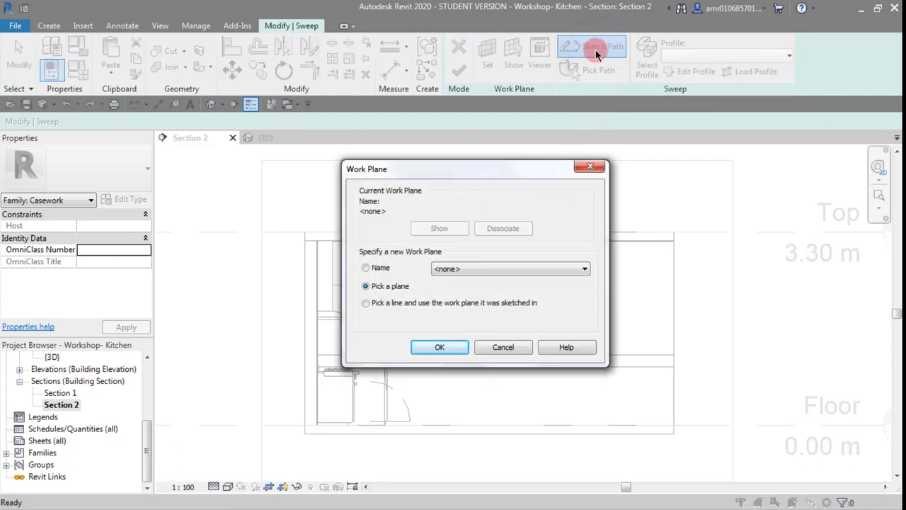
left_click(591, 167)
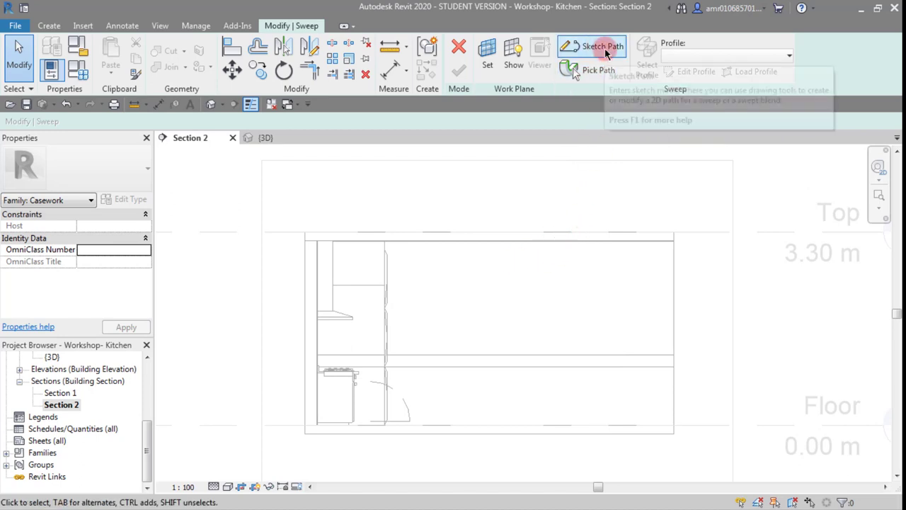
left_click(602, 45)
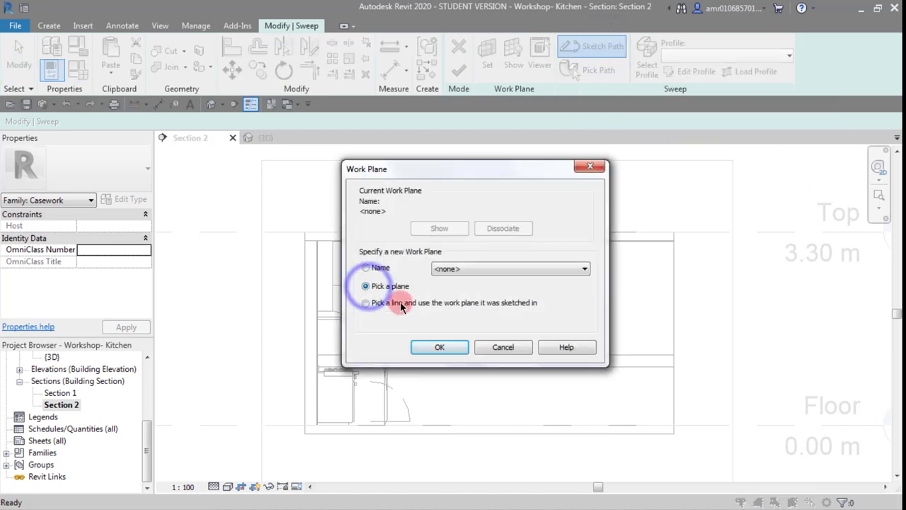
left_click(442, 347)
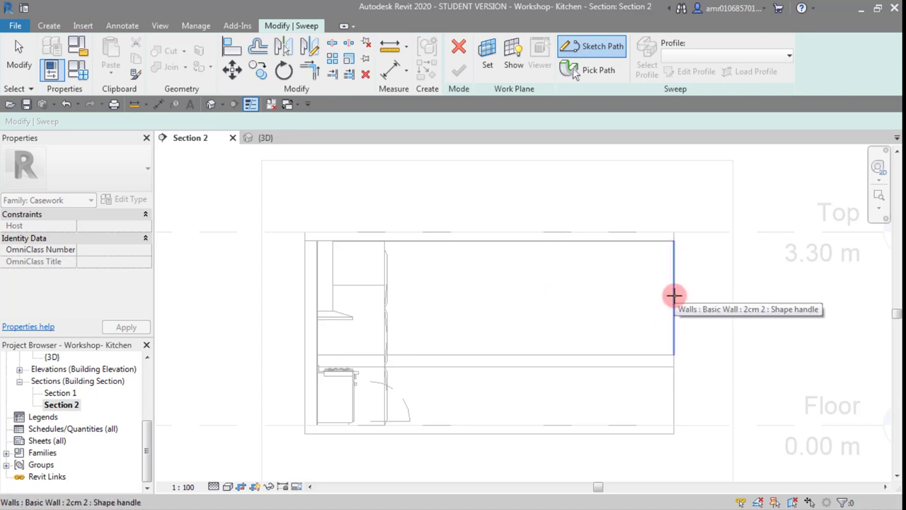
key("Tab")
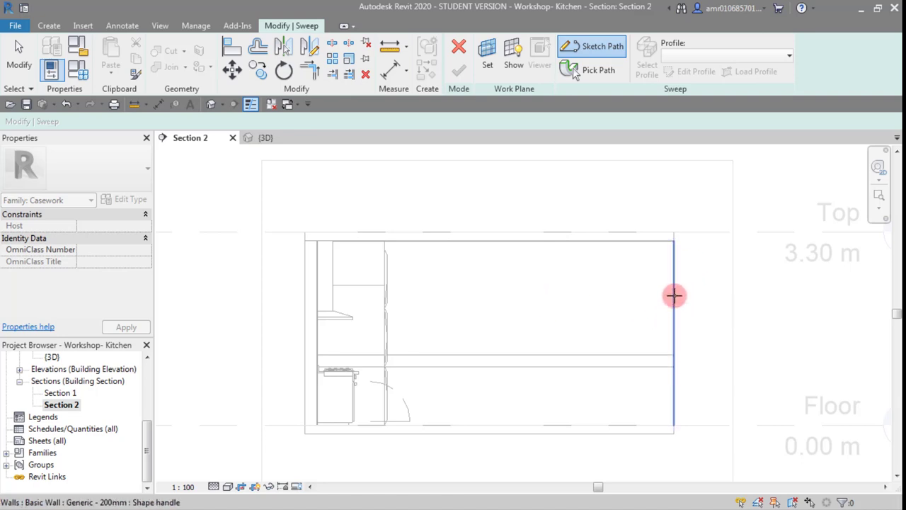
key("Tab")
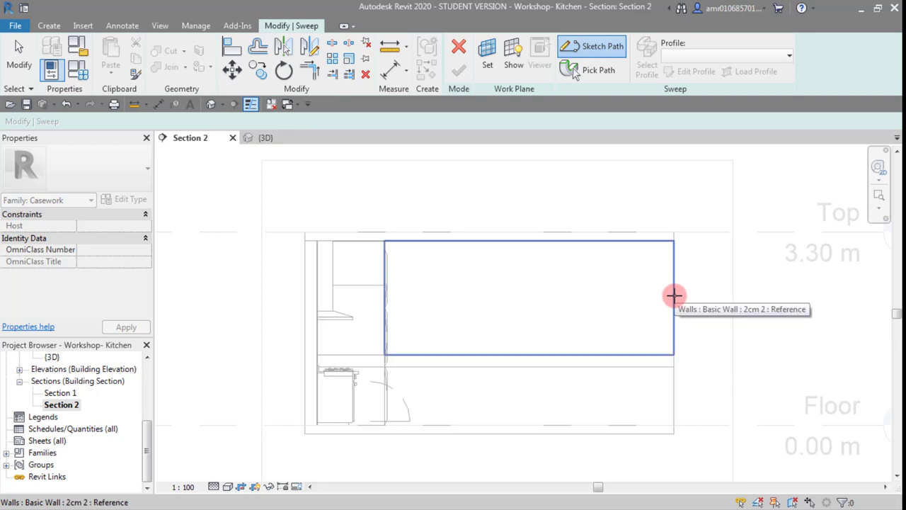
left_click(674, 295)
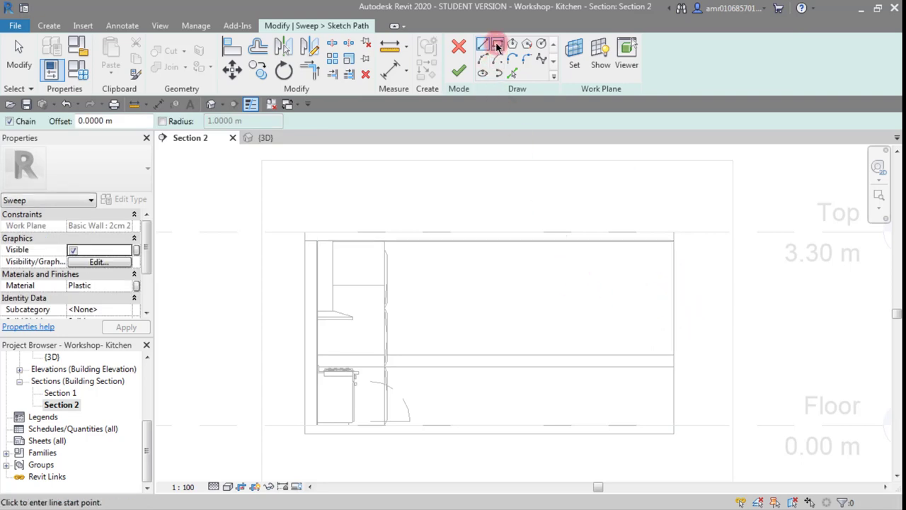
Draw a 1.8 m × 0.9 m rectangular path on the wall.
left_click(497, 44)
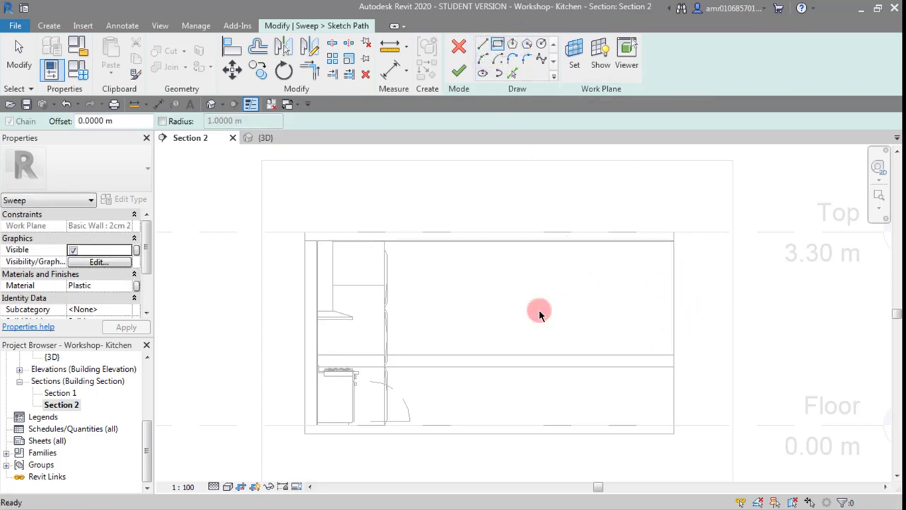
left_click(471, 279)
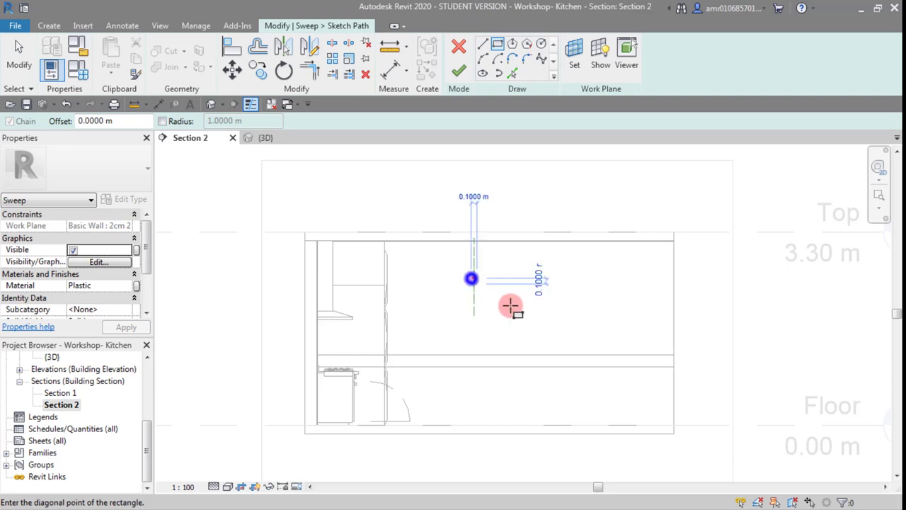
left_click(577, 331)
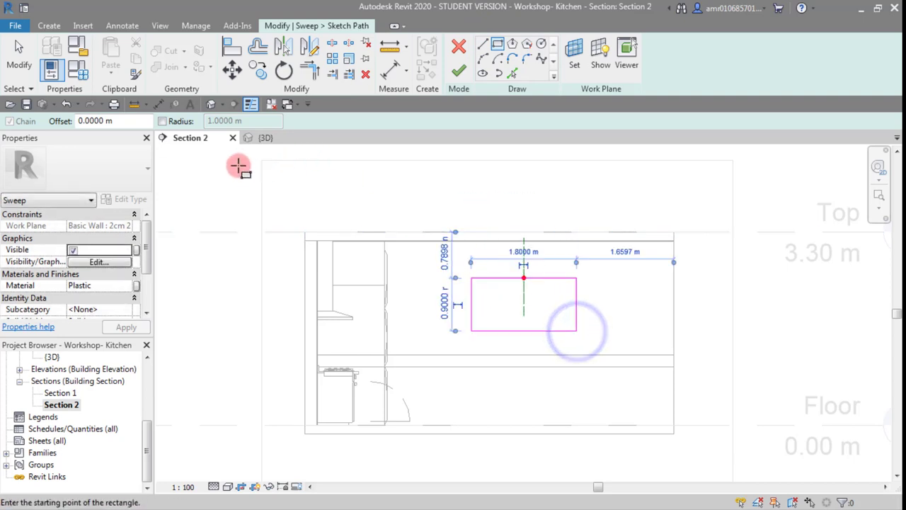
left_click(272, 137)
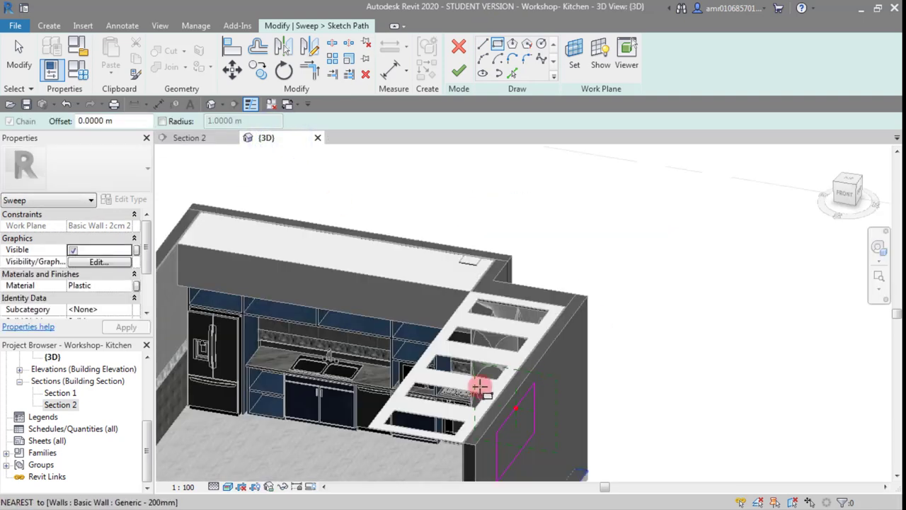
Orbit and zoom toward the sketched wall, then set the 3D view to Hidden Line.
mouse_move(480, 376)
middle_mouse_down("shift")
mouse_move(536, 405)
mouse_move(595, 393)
middle_mouse_up("shift")
scroll(594, 392, "up", 3)
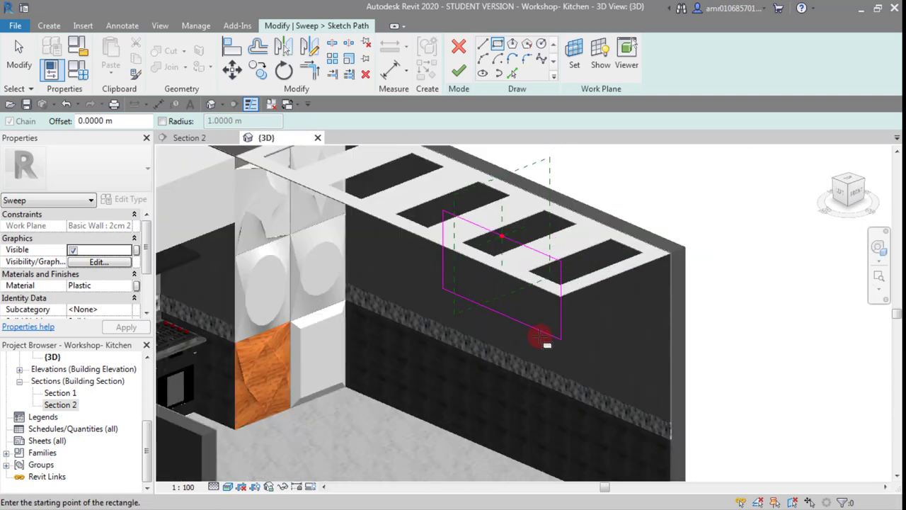
scroll(402, 241, "up", 3)
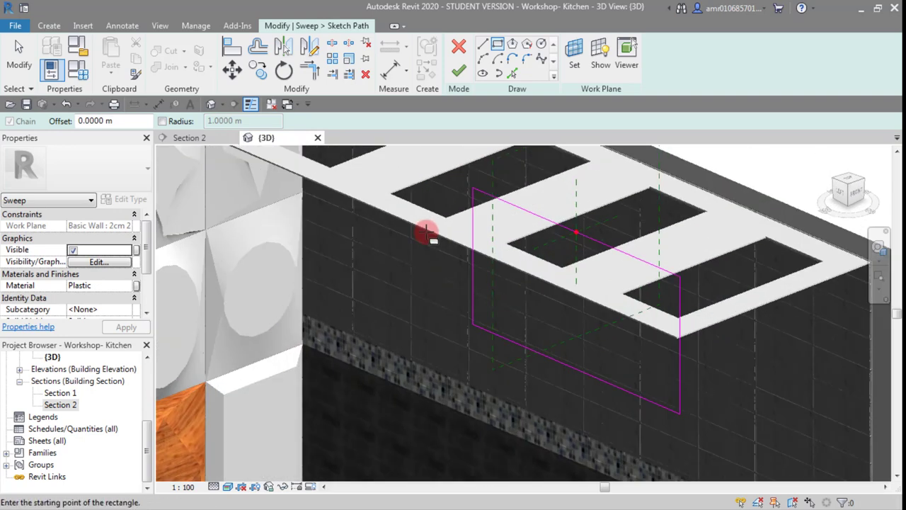
scroll(587, 230, "up", 2)
scroll(581, 226, "up", 2)
scroll(566, 198, "up", 1)
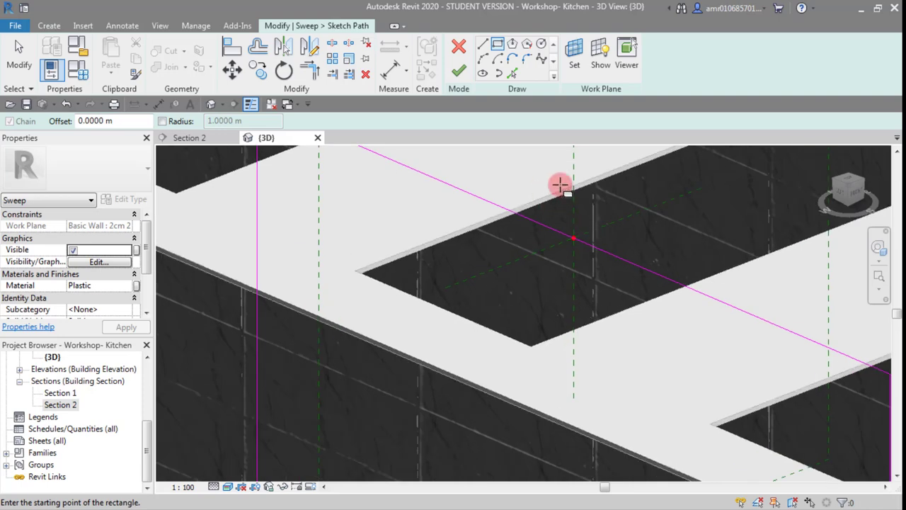
scroll(570, 278, "down", 3)
scroll(567, 269, "down", 2)
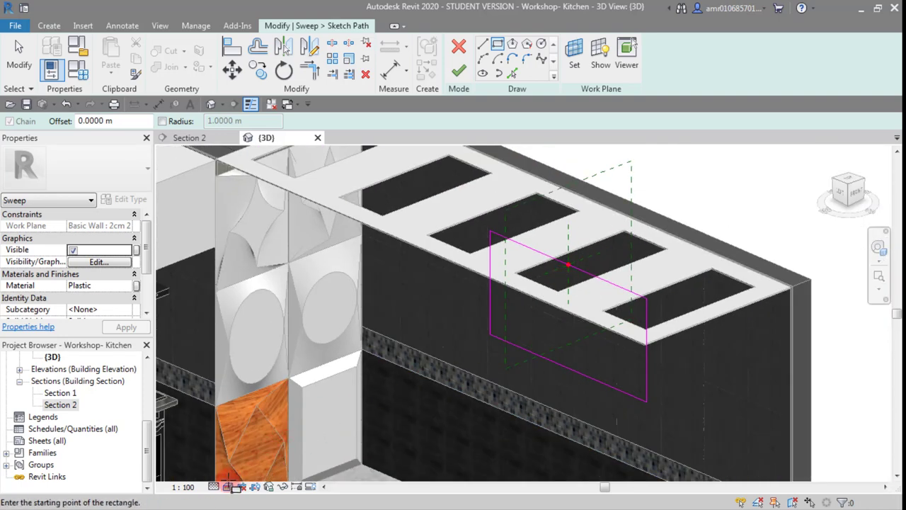
left_click(225, 487)
left_click(272, 419)
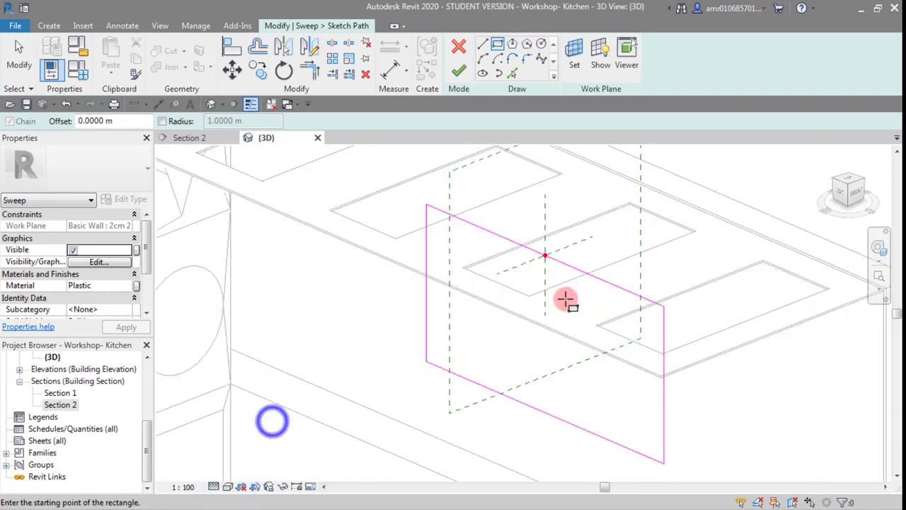
Back in Section 2, set the path's right and left edges 1.7 m from the wall ends.
left_click(197, 142)
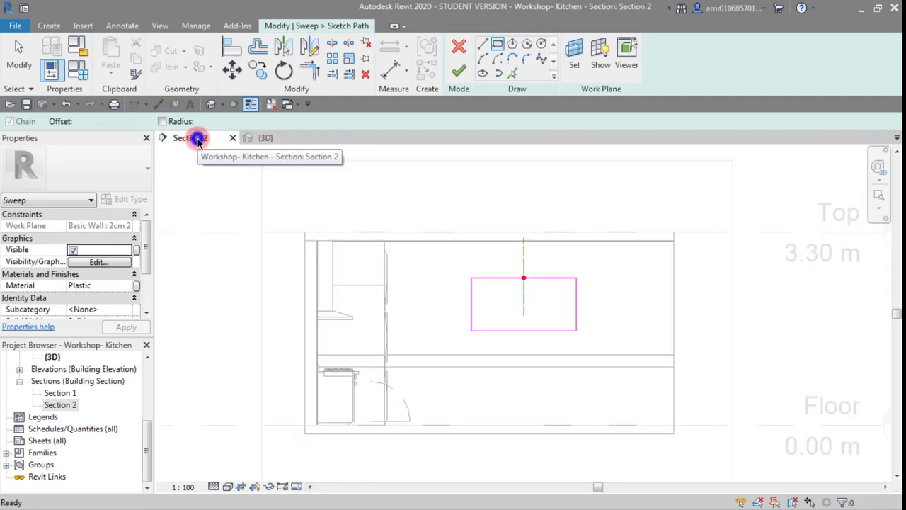
scroll(545, 320, "up", 2)
middle_click_drag(557, 319, 489, 290)
scroll(489, 290, "down", 1)
scroll(485, 294, "up", 1)
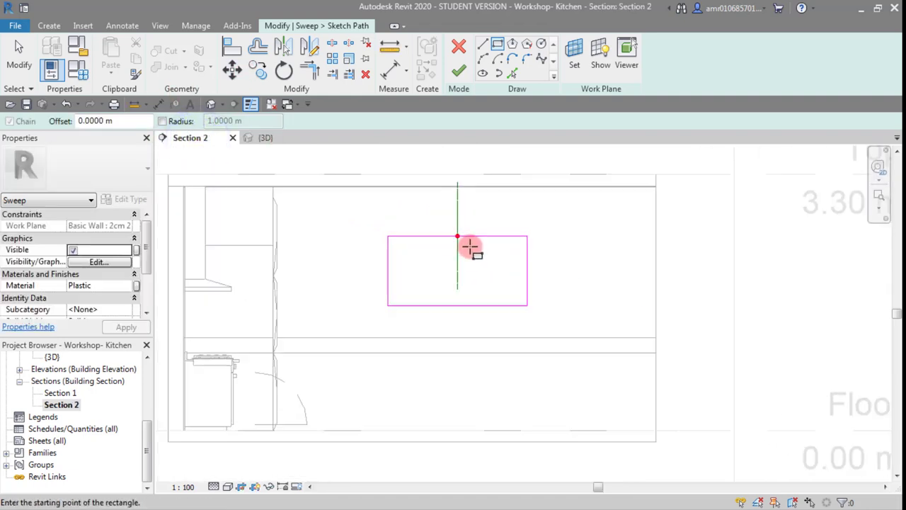
scroll(481, 304, "up", 1)
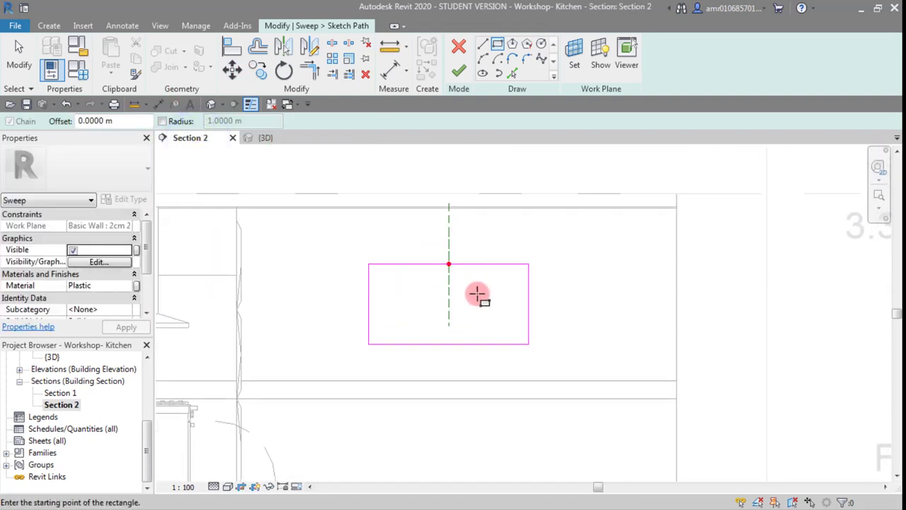
left_click(18, 53)
left_click(539, 284)
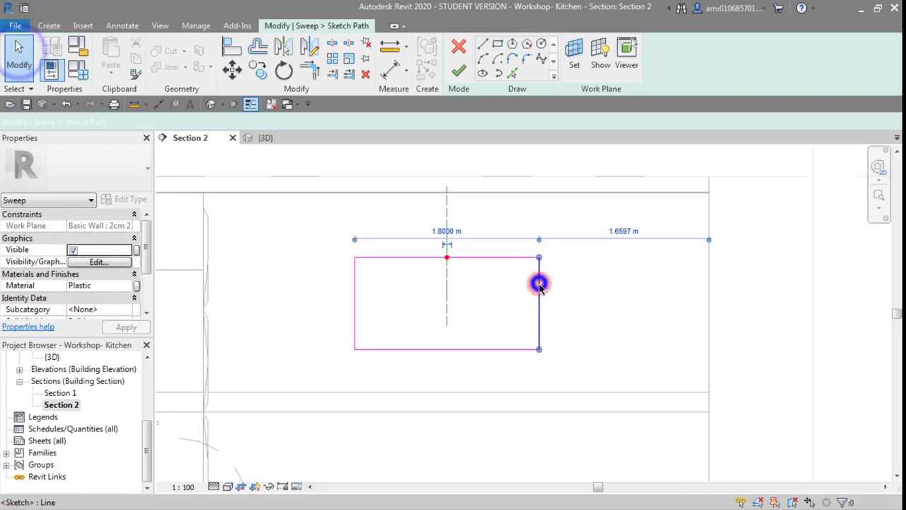
left_click(625, 225)
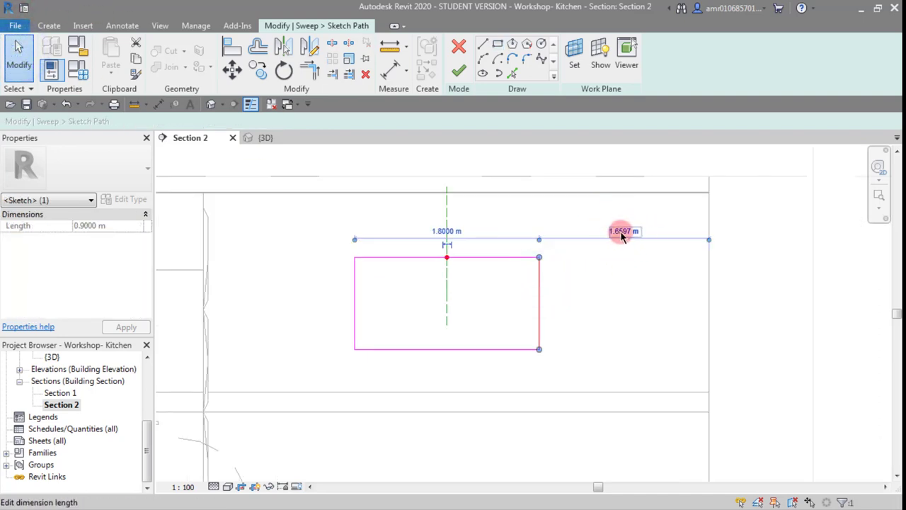
type("1")
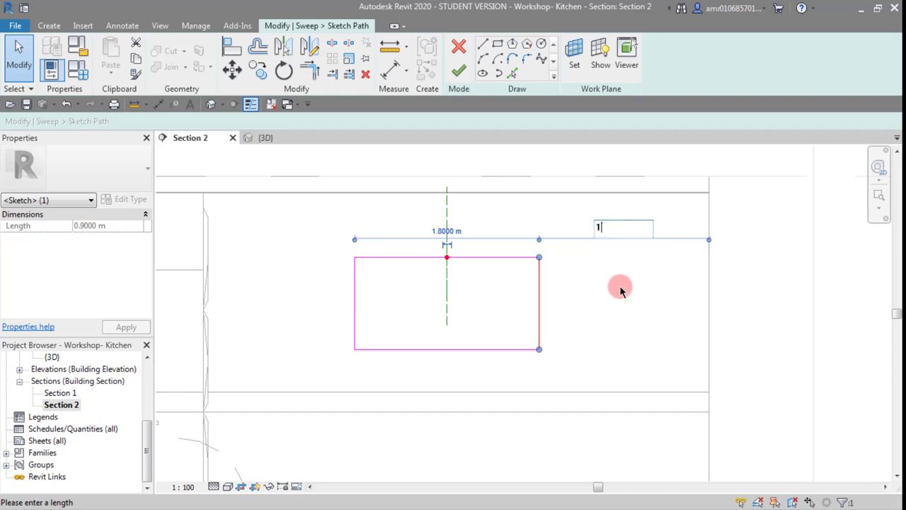
type(".7")
left_click(621, 307)
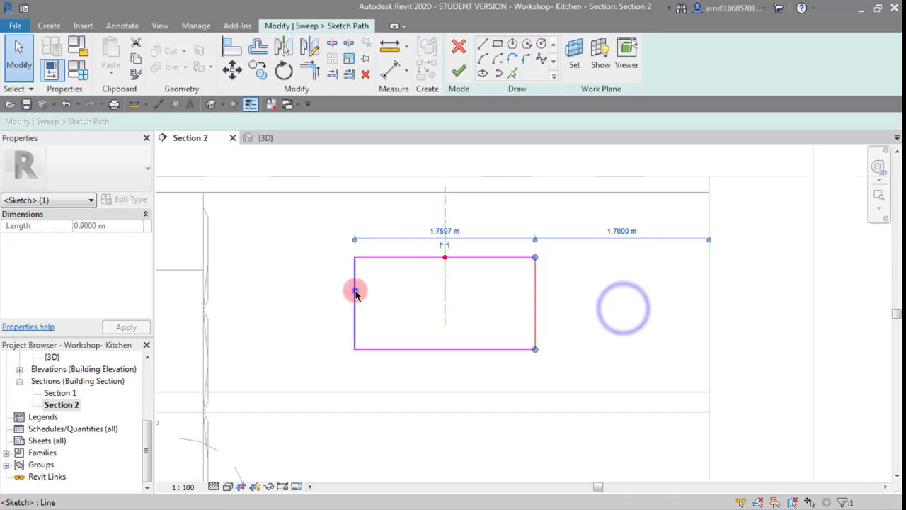
left_click(354, 290)
left_click(276, 363)
type("1.7")
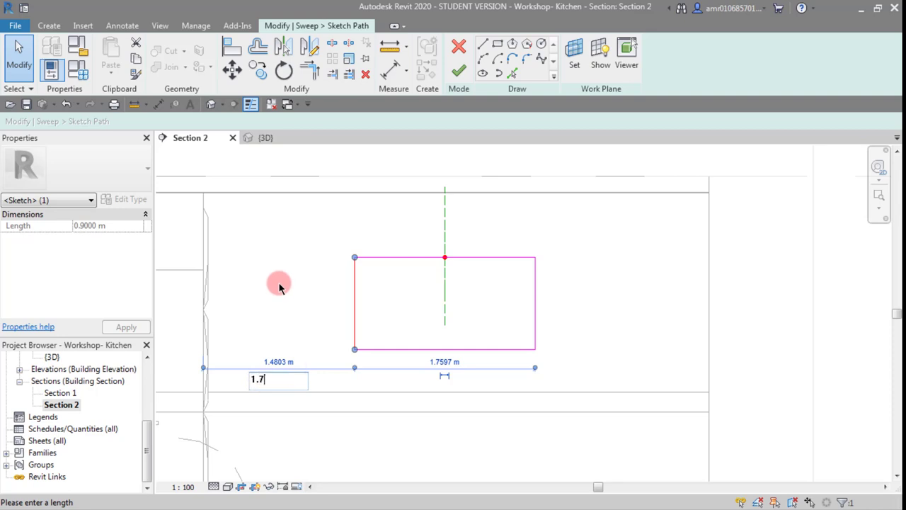
key("Return")
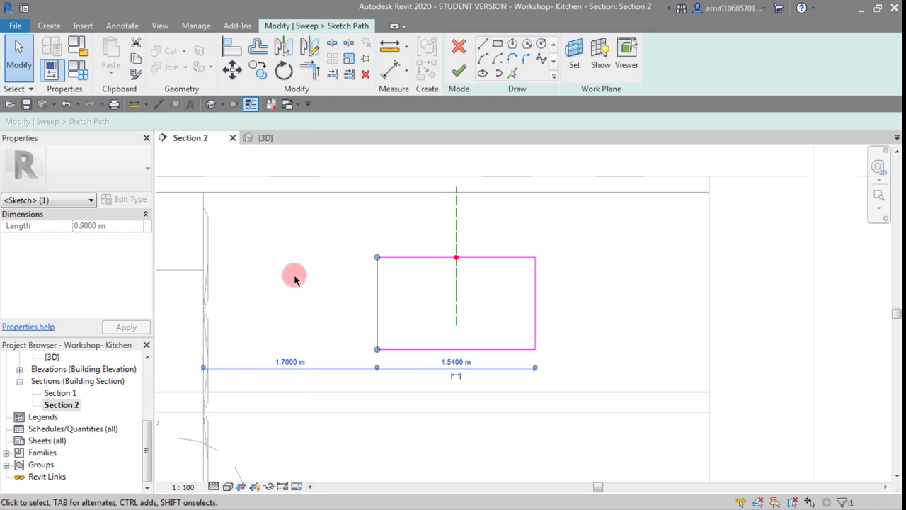
left_click(294, 274)
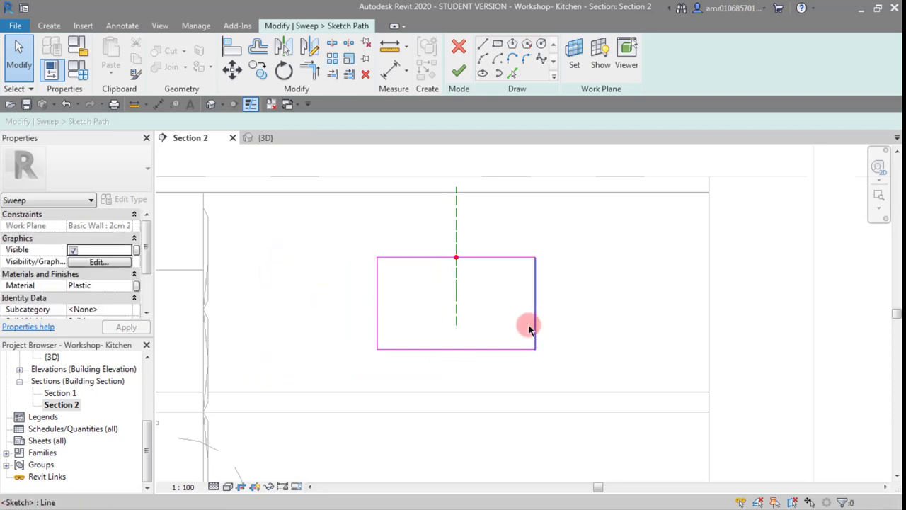
Change both side distances of the path rectangle to 1.5 m.
middle_click_drag(529, 328, 536, 287)
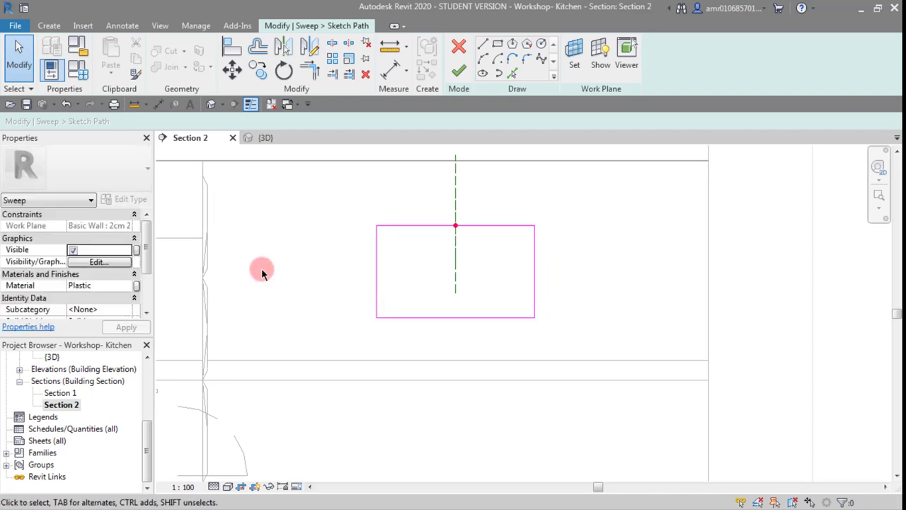
left_click(378, 274)
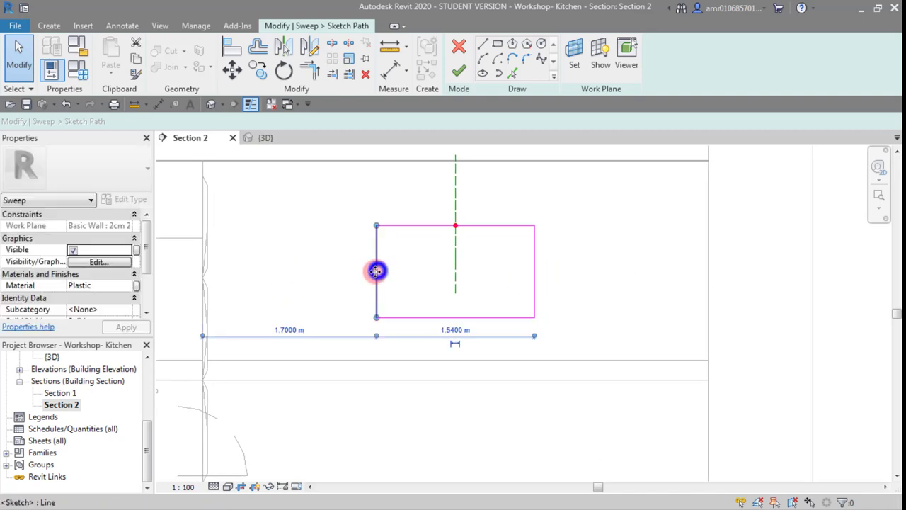
type("1")
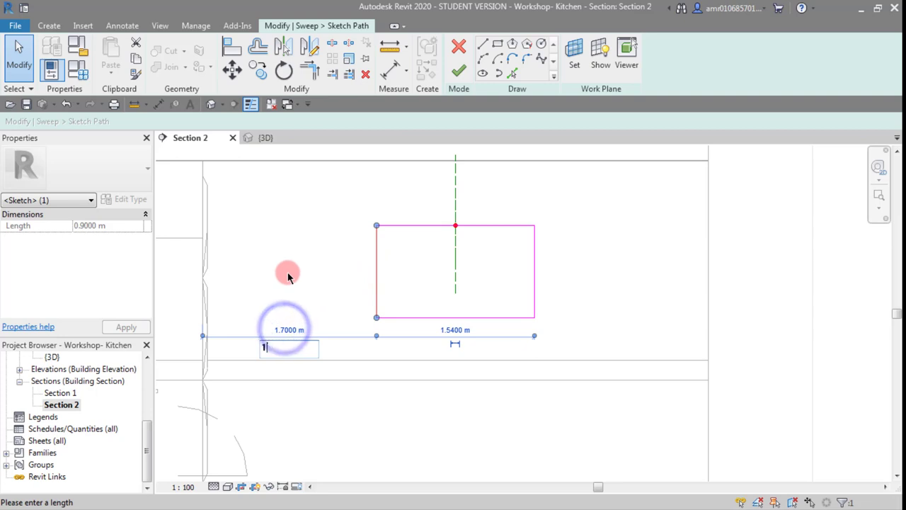
type(".5")
left_click(299, 229)
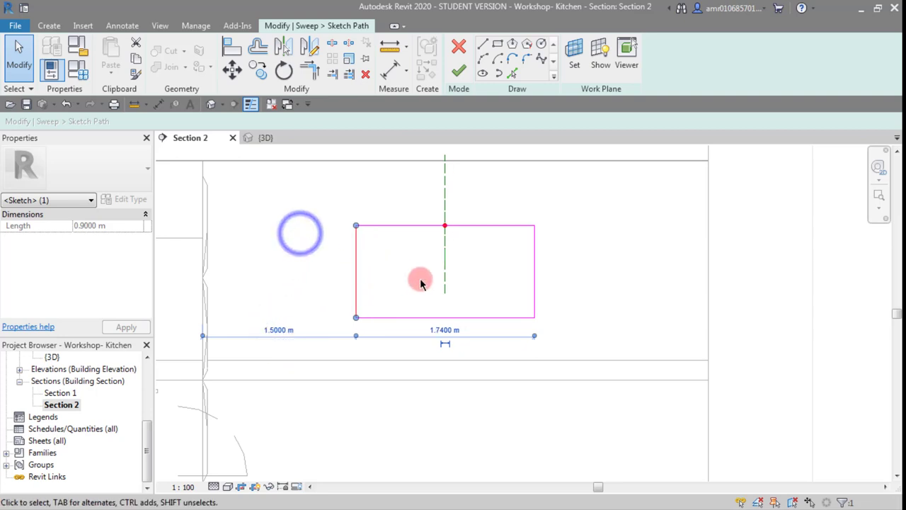
left_click(538, 283)
left_click(613, 196)
type("1.5")
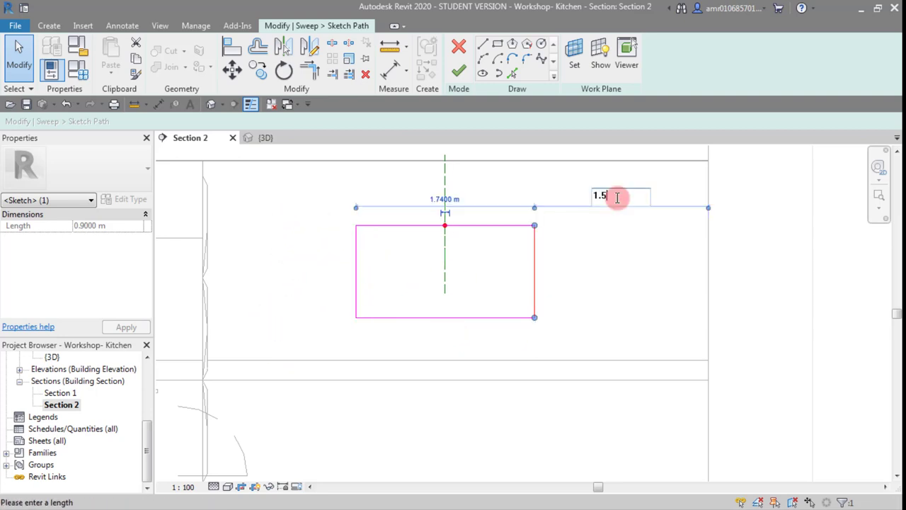
left_click(640, 281)
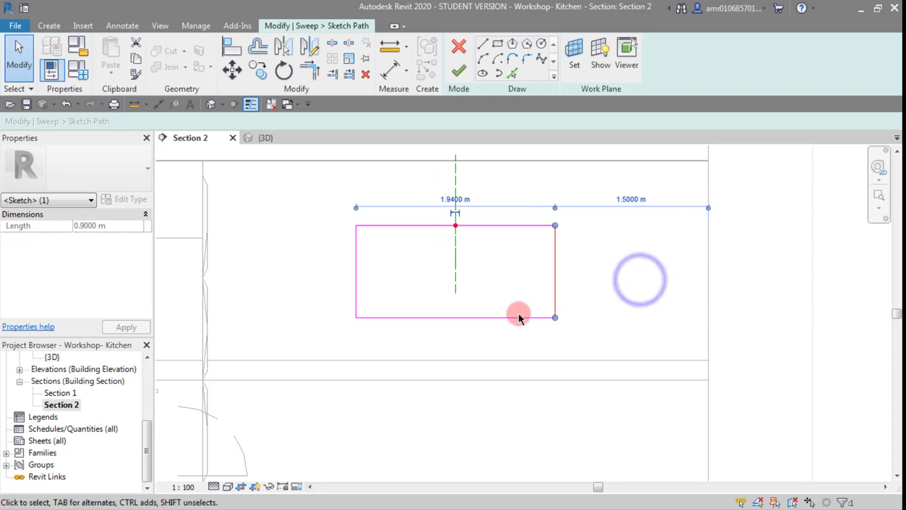
left_click(301, 261)
middle_click_drag(316, 243, 326, 241)
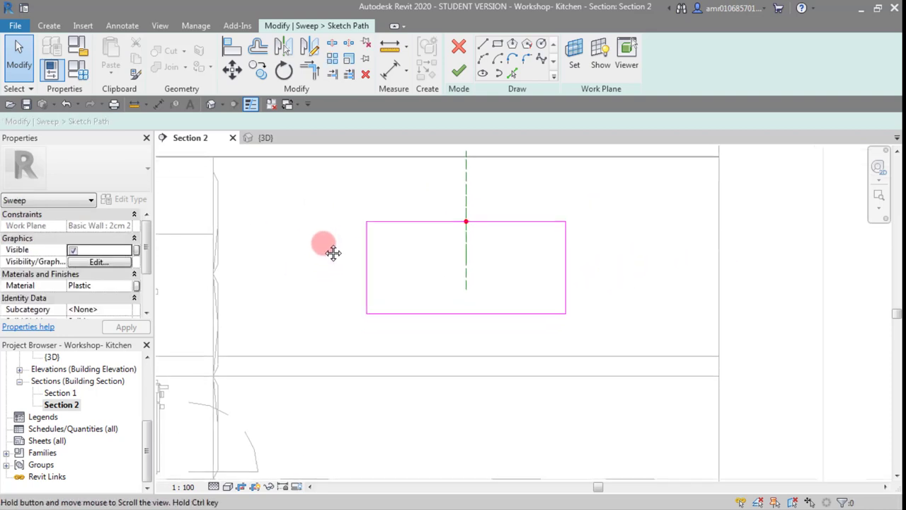
Set the bottom edge 1.6 m above the floor, keeping the 0.9102 m height.
left_click(447, 314)
middle_click_drag(465, 354, 458, 303)
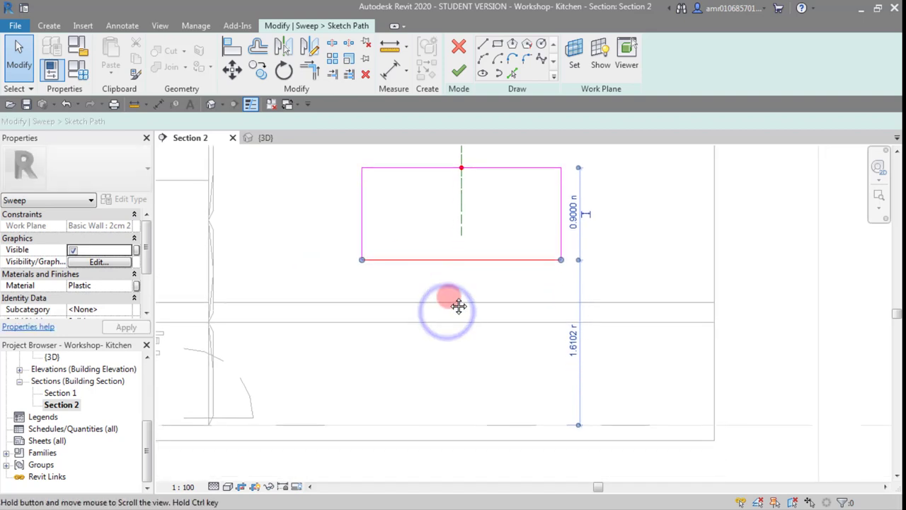
left_click(574, 345)
type("1.6")
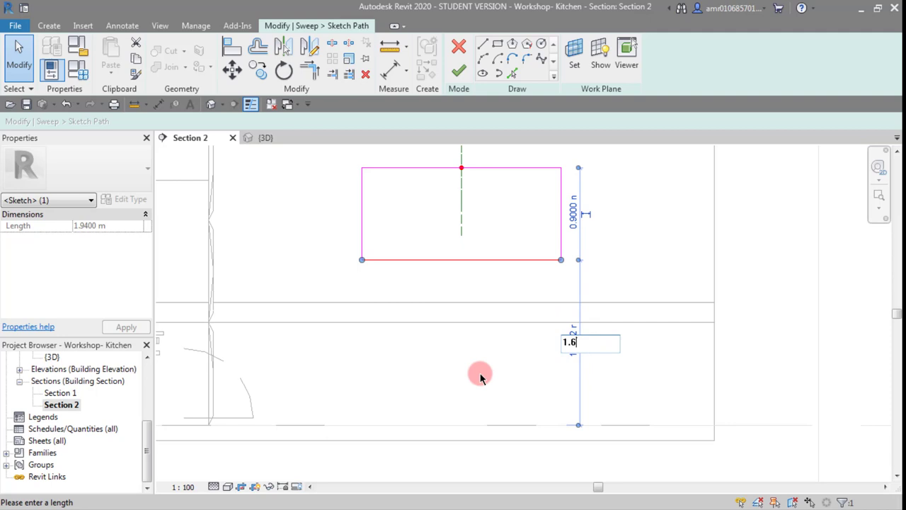
key("Return")
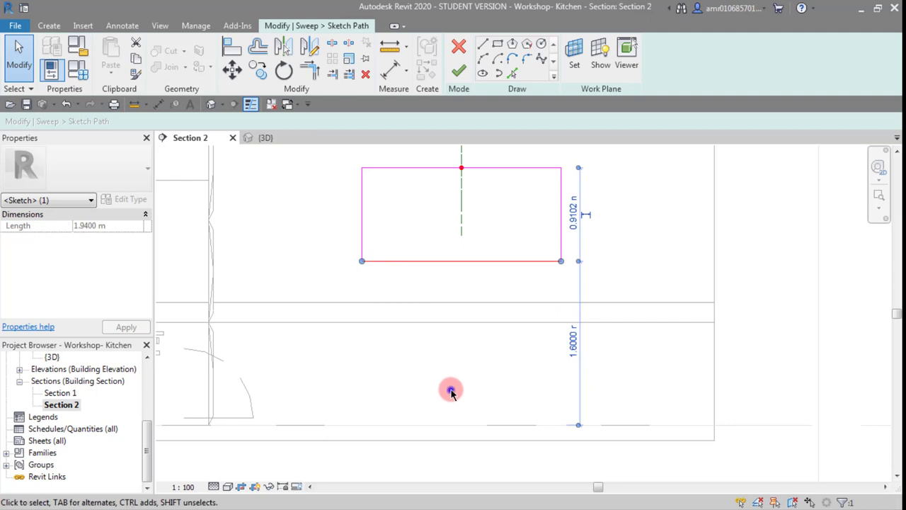
left_click(449, 389)
middle_click_drag(457, 260, 369, 347)
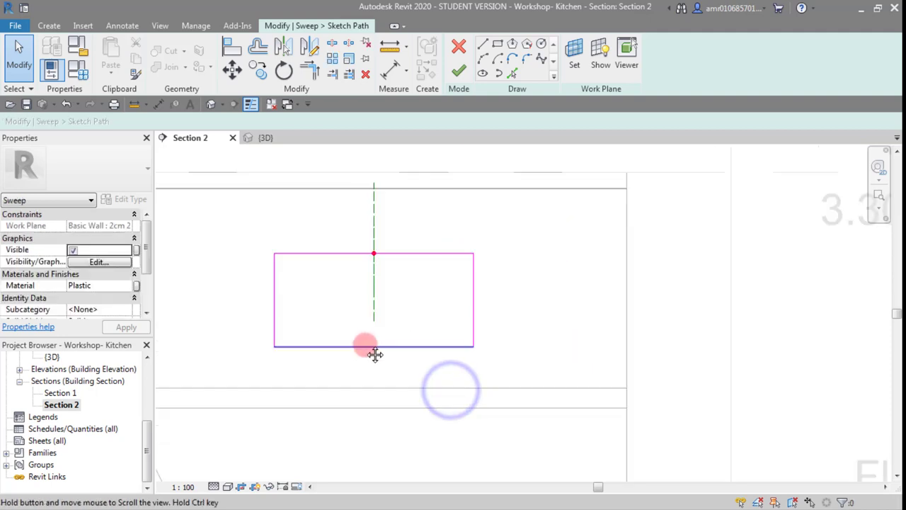
left_click(431, 346)
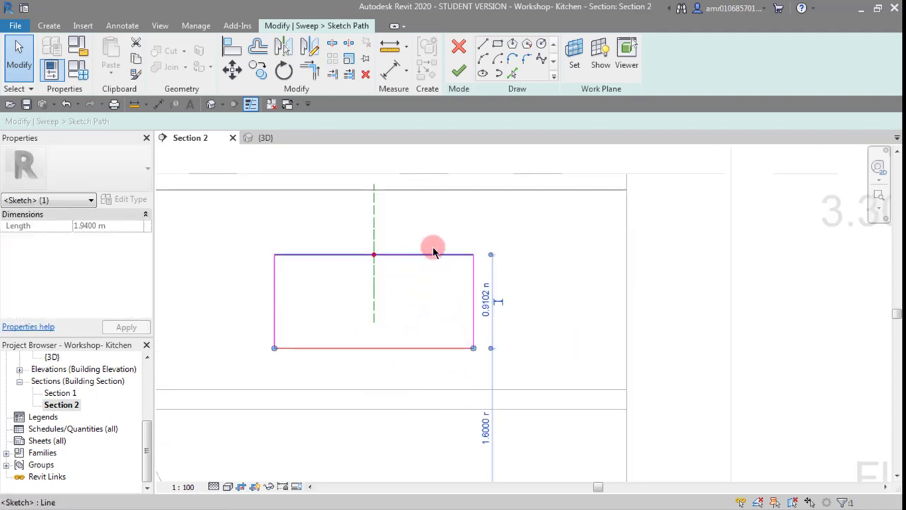
left_click(486, 300)
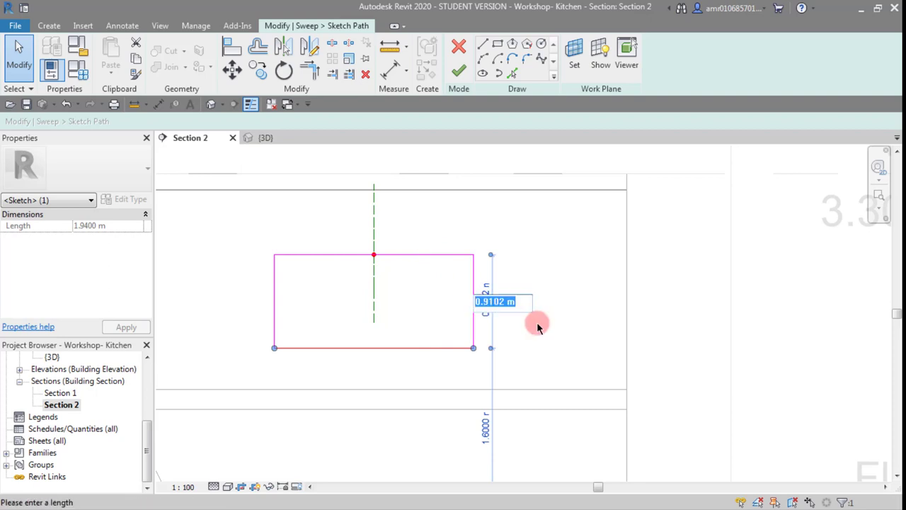
type(".9")
left_click(544, 282)
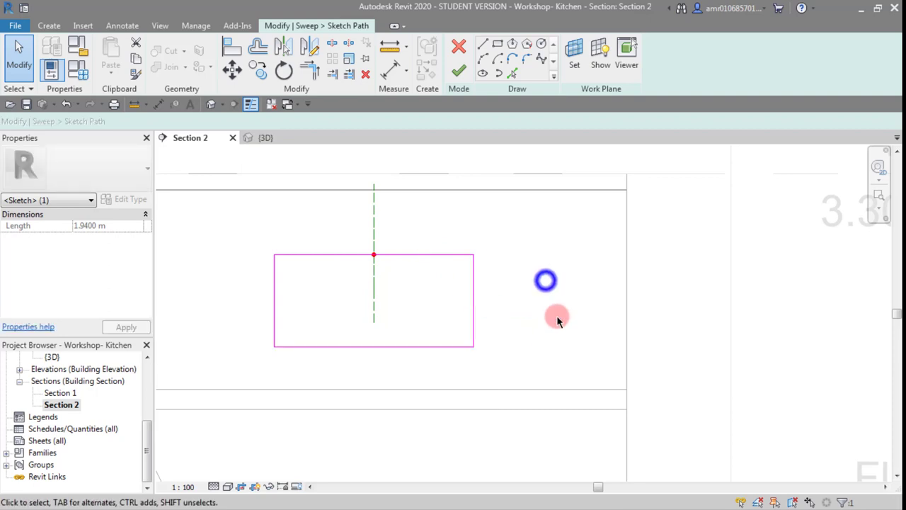
scroll(555, 318, "down", 1)
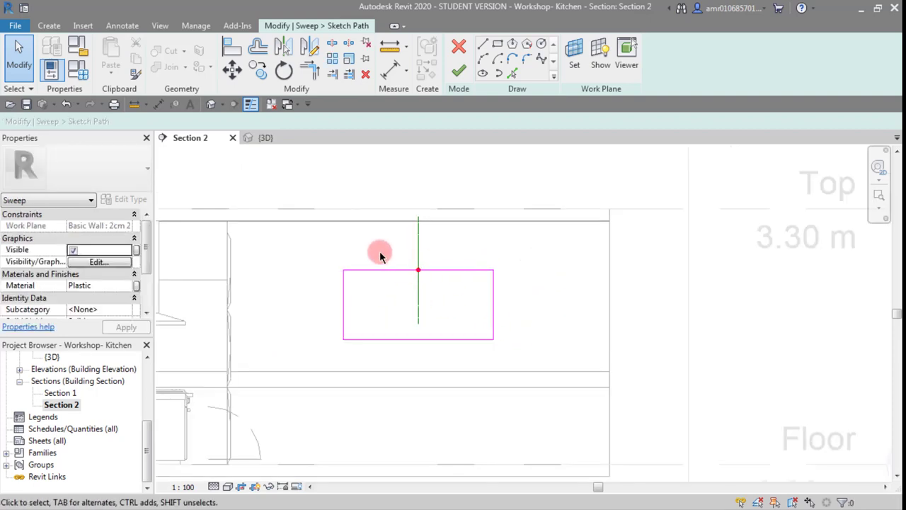
Finish the sweep path from the 3D view and inspect the result.
left_click(266, 138)
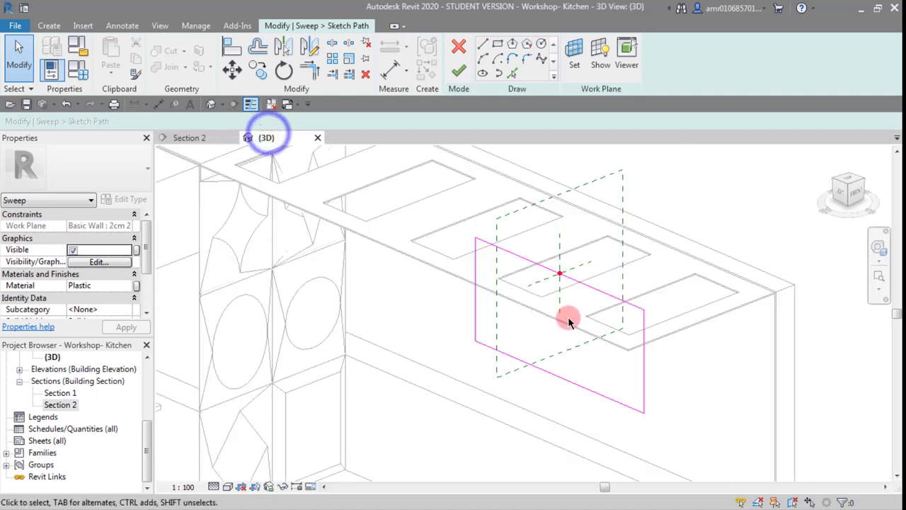
left_click(459, 70)
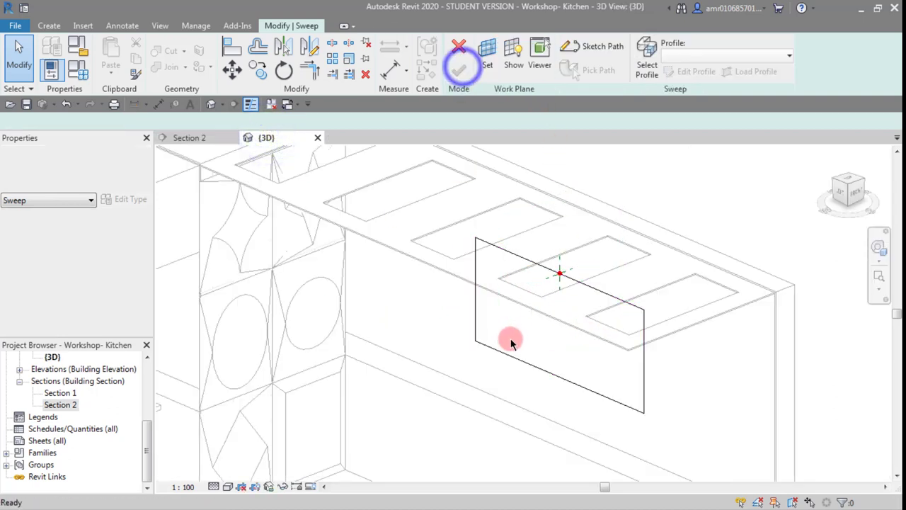
left_click(601, 290)
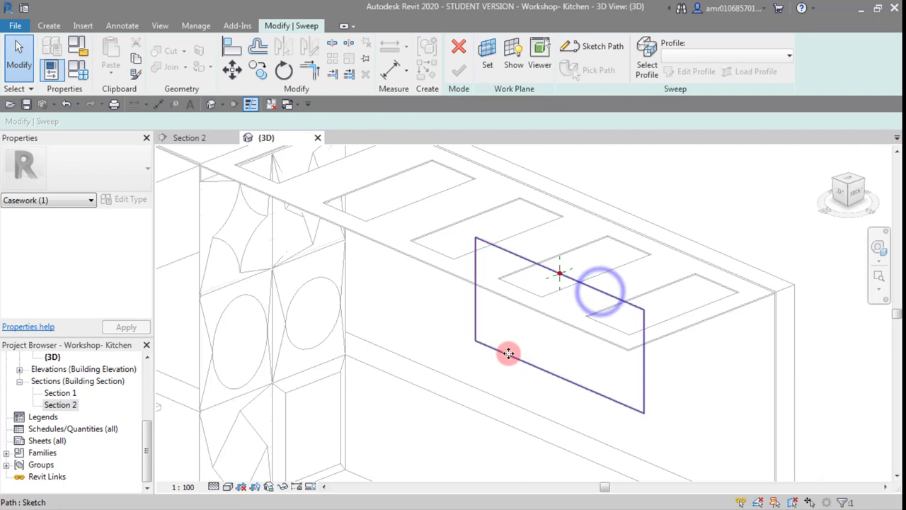
left_click(404, 428)
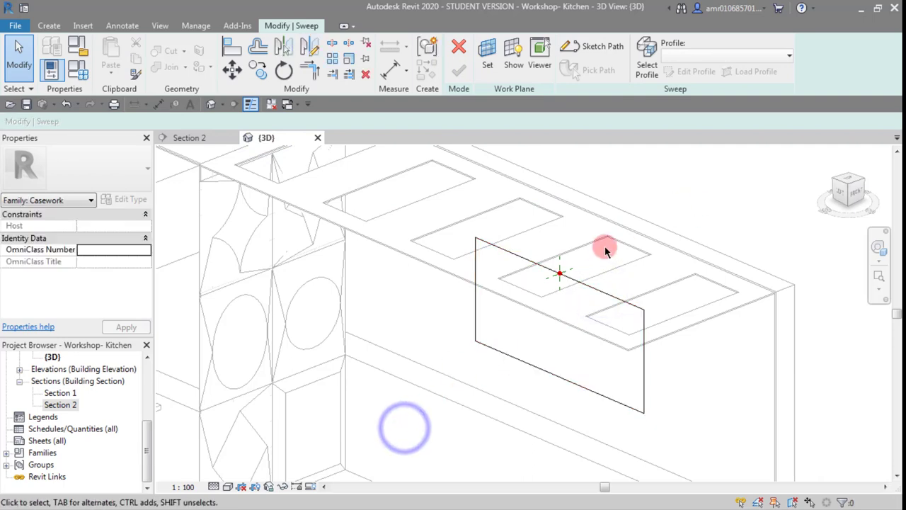
Frame the finished path in 3D and switch the sweep to Select Profile, set to By Sketch.
scroll(560, 273, "up", 3)
scroll(560, 273, "up", 2)
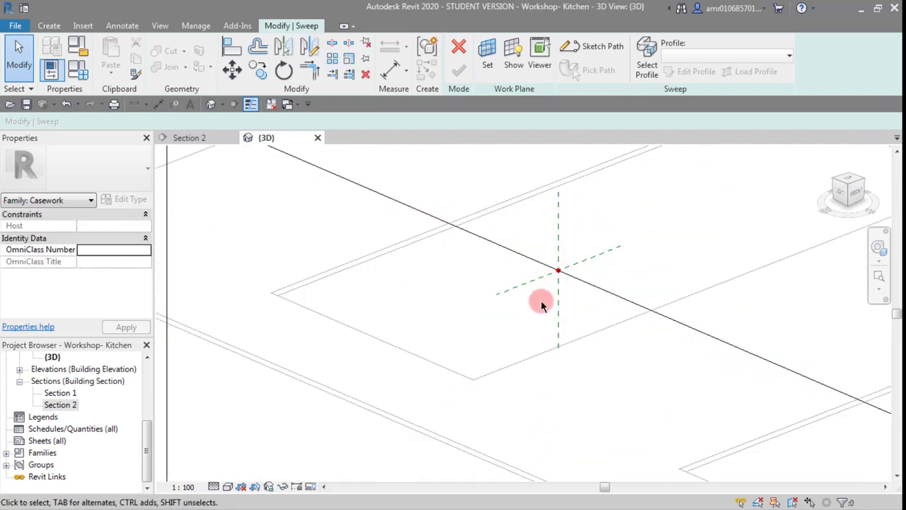
scroll(541, 300, "down", 3)
middle_click_drag(623, 253, 560, 303)
scroll(546, 293, "down", 3)
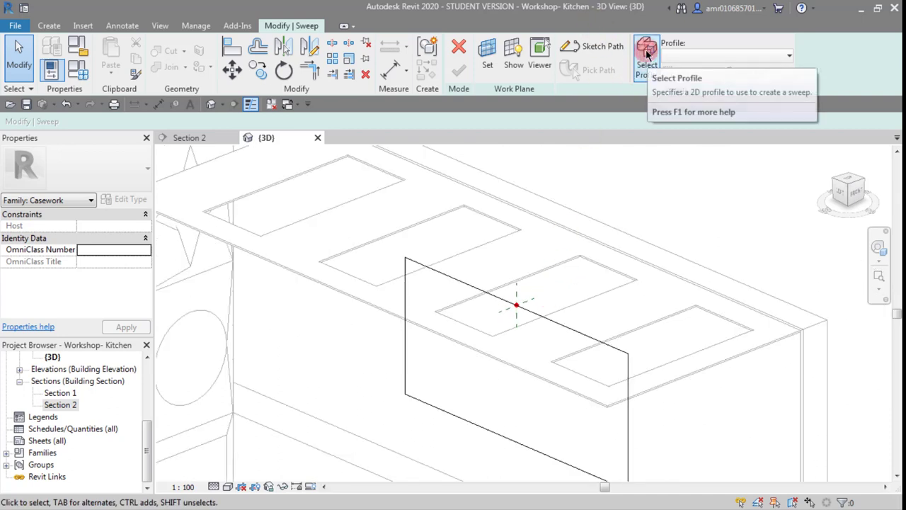
left_click(482, 217)
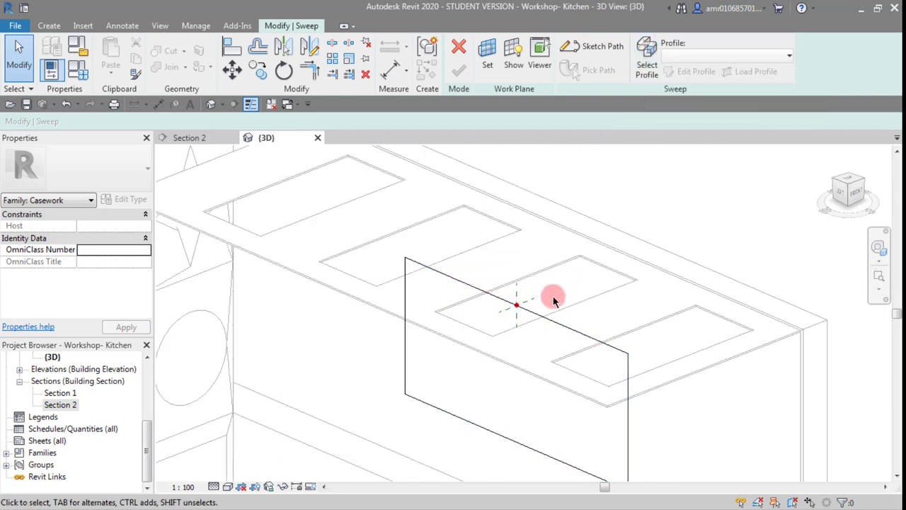
left_click(535, 314)
left_click(647, 58)
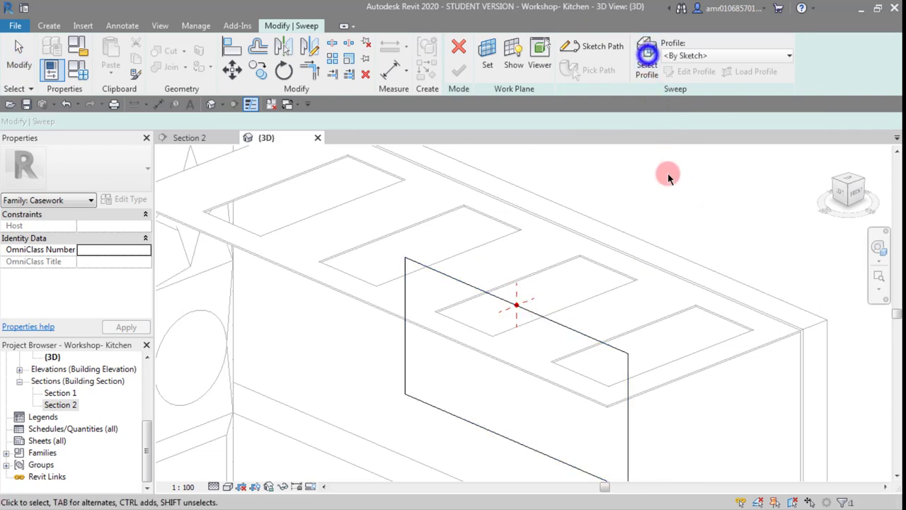
Enter profile sketching and view it from the FRONT ViewCube face, zoomed on the origin.
left_click(697, 73)
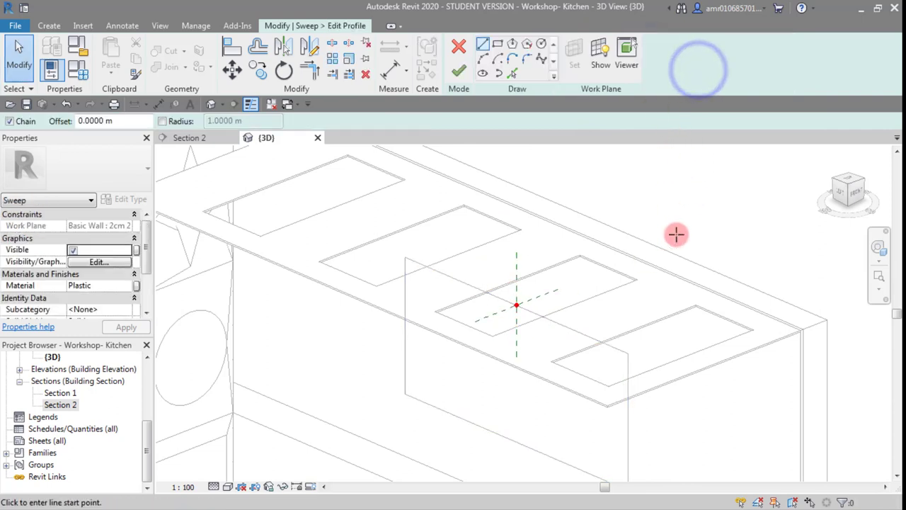
scroll(575, 319, "down", 2)
middle_click_drag(581, 368, 511, 269)
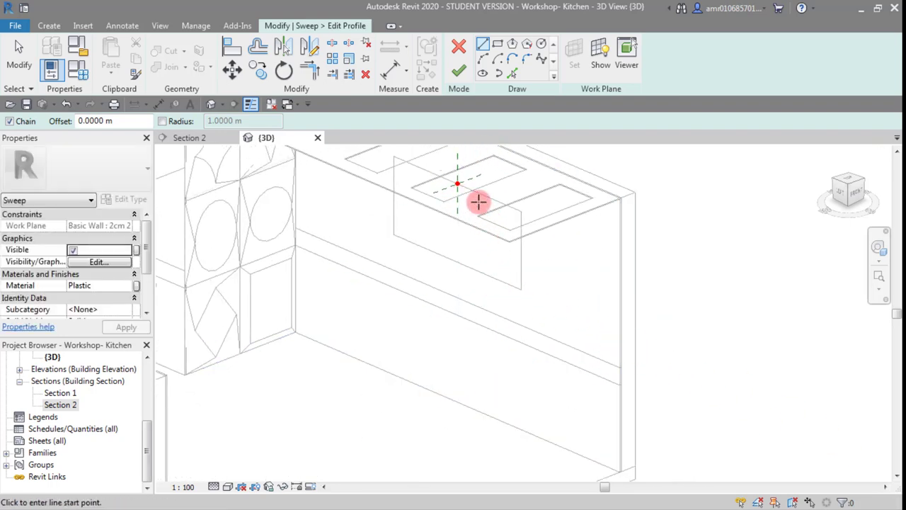
middle_click_drag(479, 203, 496, 326)
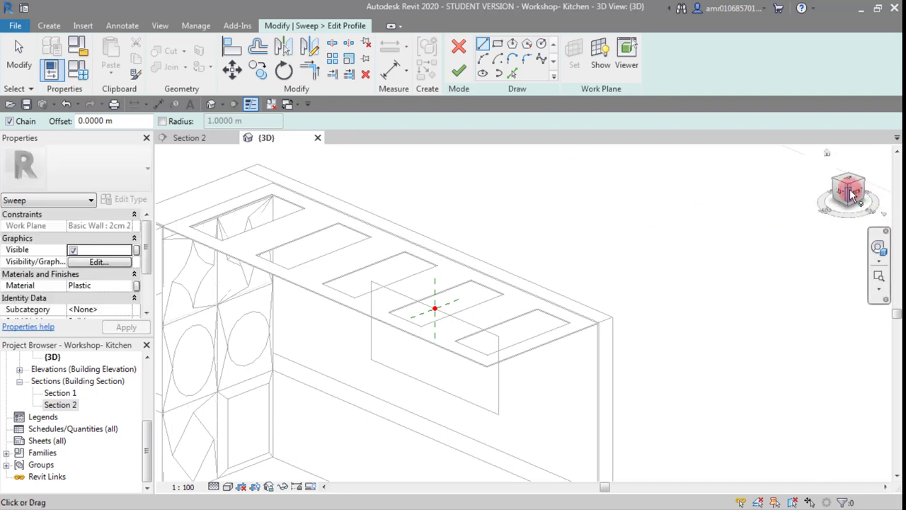
left_click(857, 197)
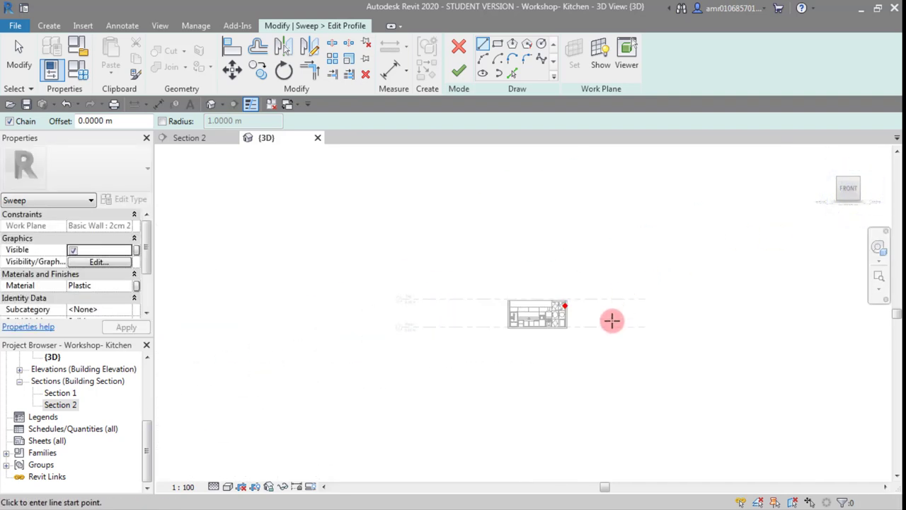
scroll(577, 311, "up", 3)
scroll(587, 269, "up", 3)
Draw the profile's first lines from the reference-plane intersection: 0.015 m across, 0.02 m up.
scroll(611, 257, "up", 3)
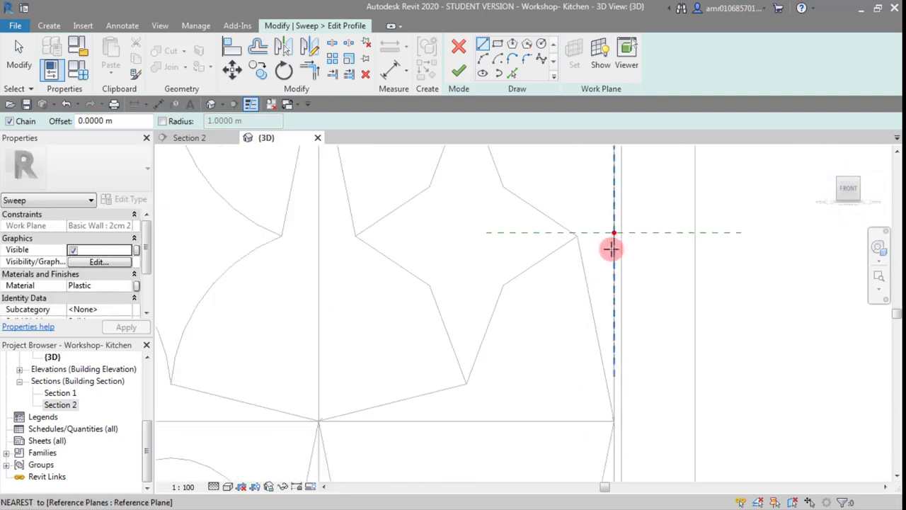
scroll(611, 247, "up", 1)
key("Escape")
left_click(482, 44)
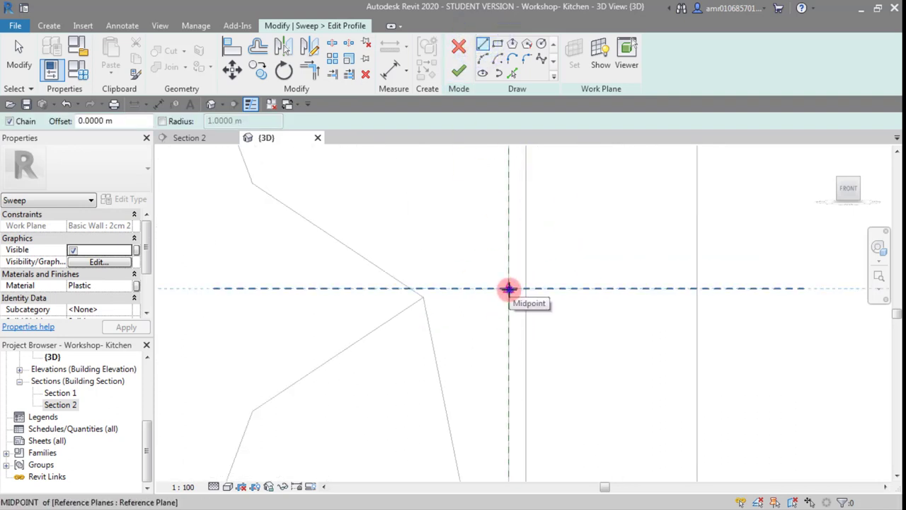
left_click(509, 288)
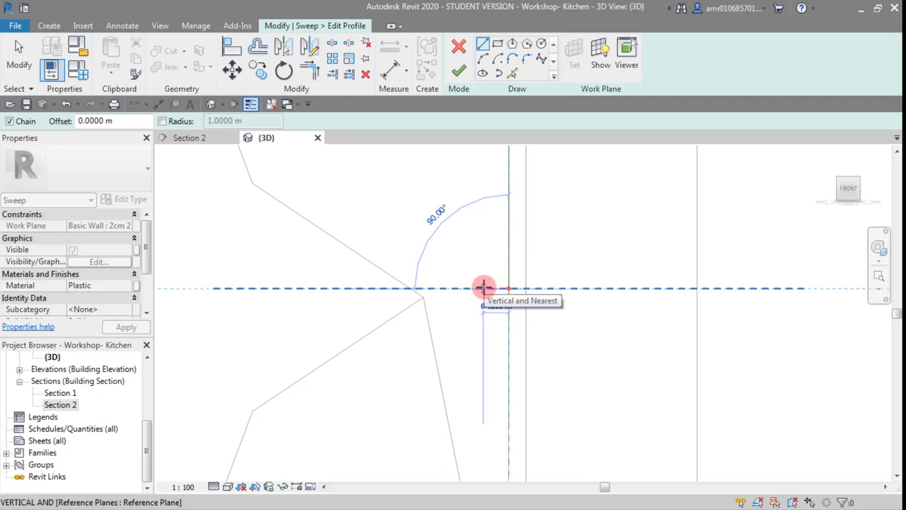
type(".015")
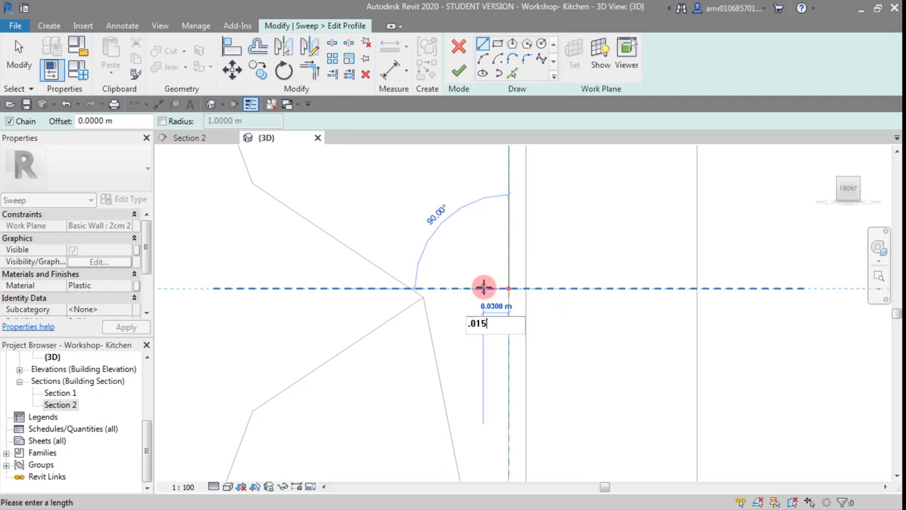
key("Return")
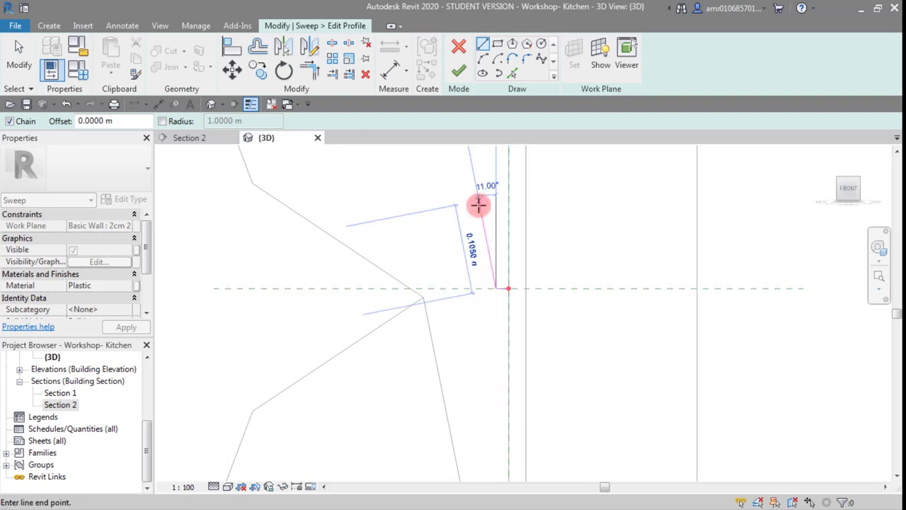
scroll(486, 235, "up", 2)
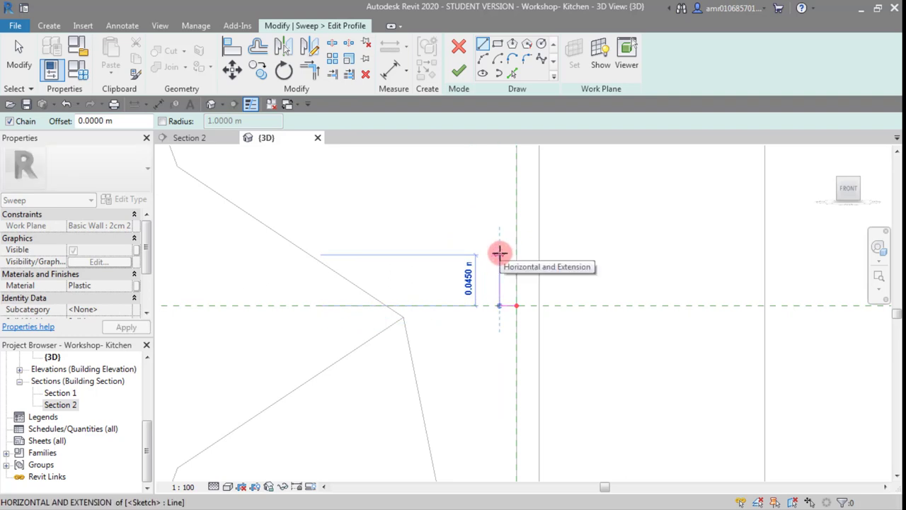
type(".02")
key("Return")
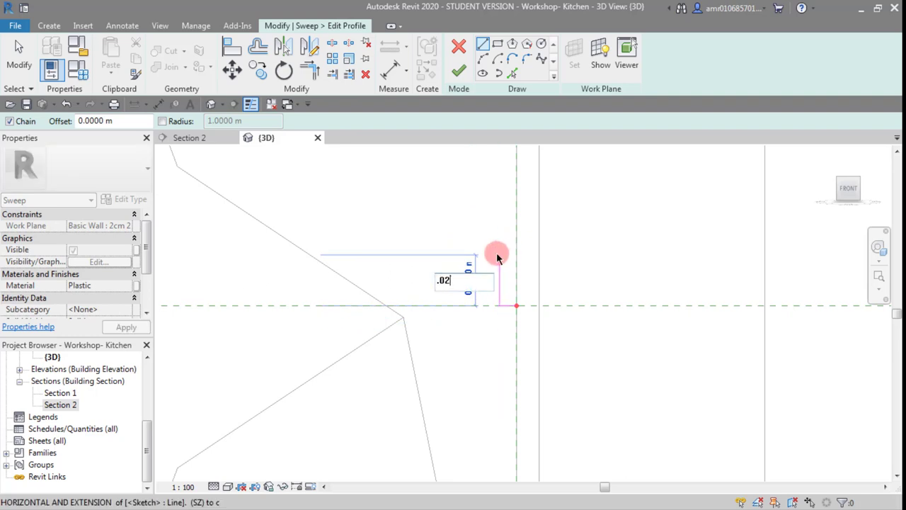
Add the half-round arc bulge and a 0.02 m line, then close the profile back to the start.
left_click(485, 59)
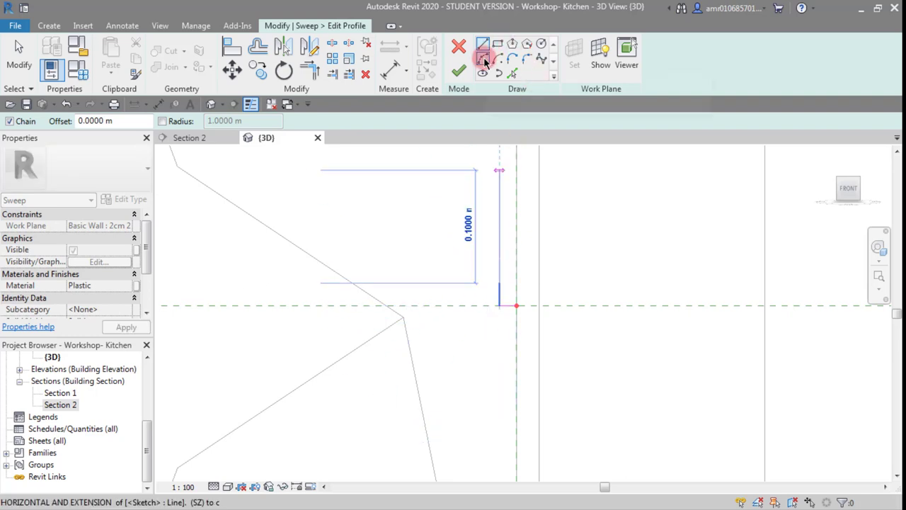
scroll(478, 262, "up", 3)
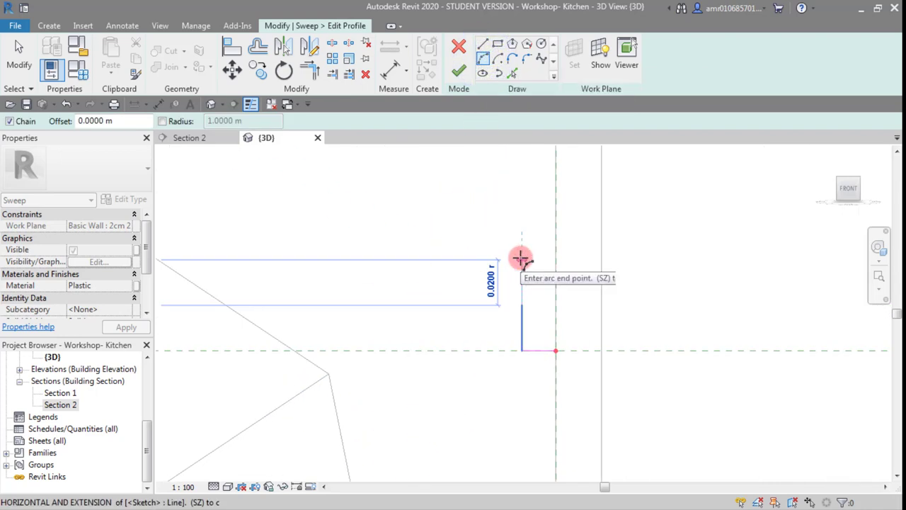
left_click(521, 259)
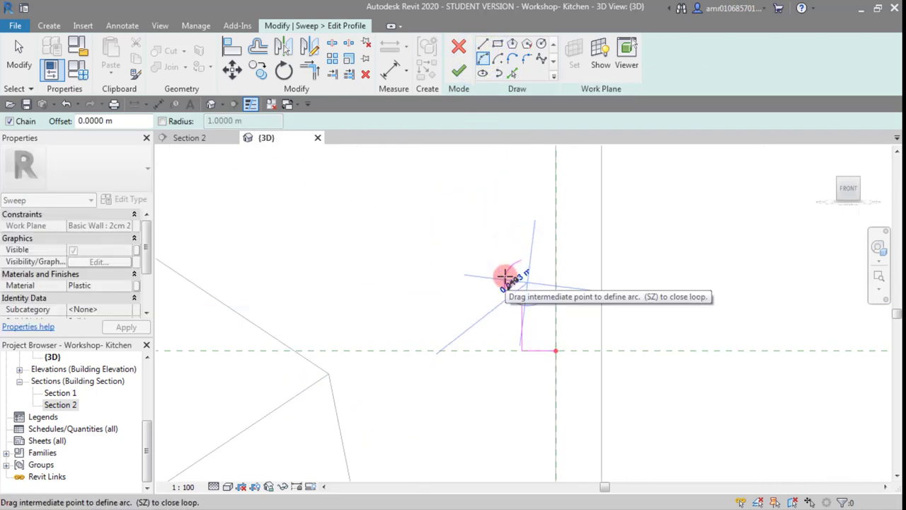
left_click(505, 276)
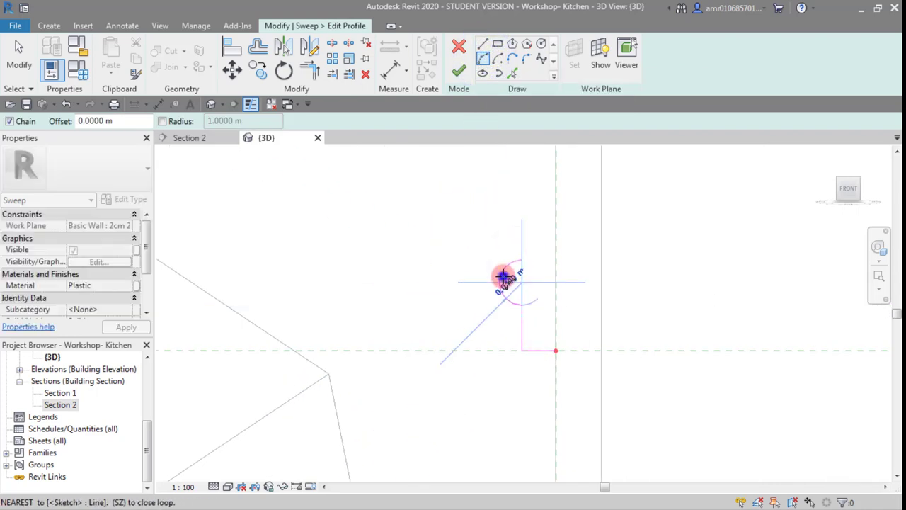
left_click(482, 44)
type(".02")
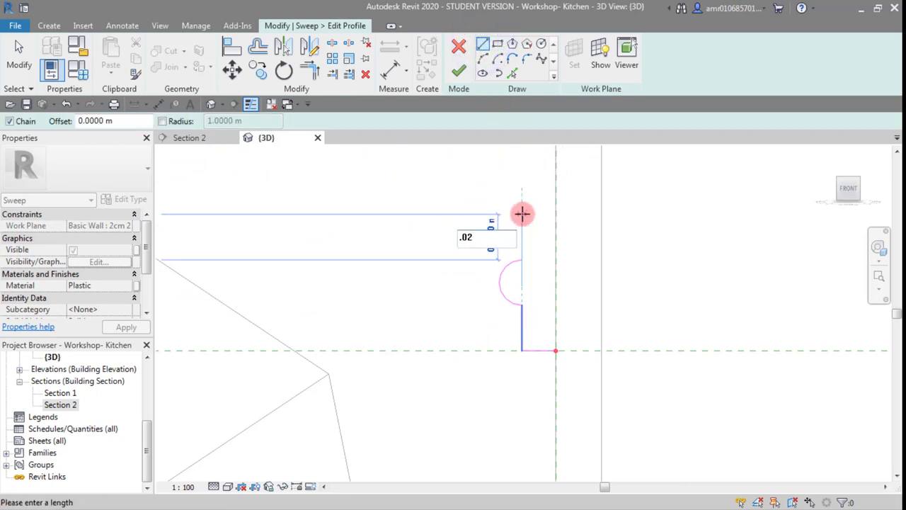
key("Return")
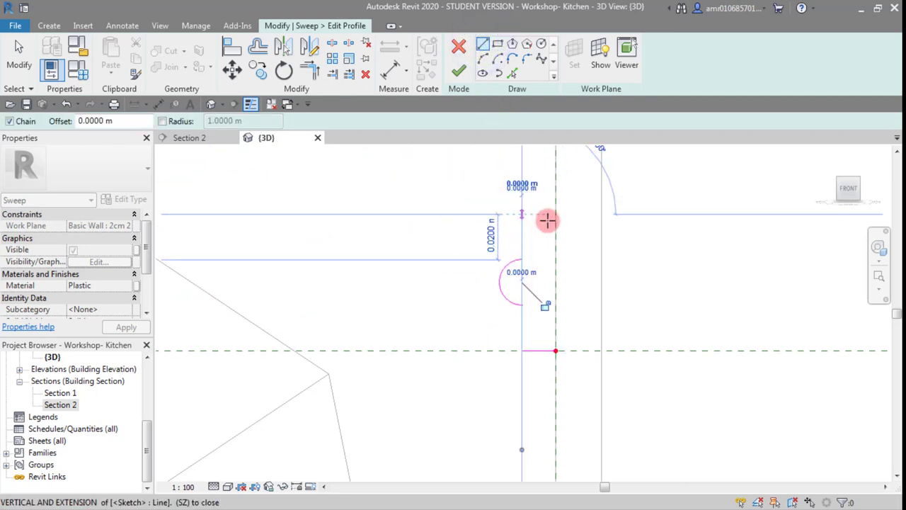
left_click(556, 214)
left_click(556, 351)
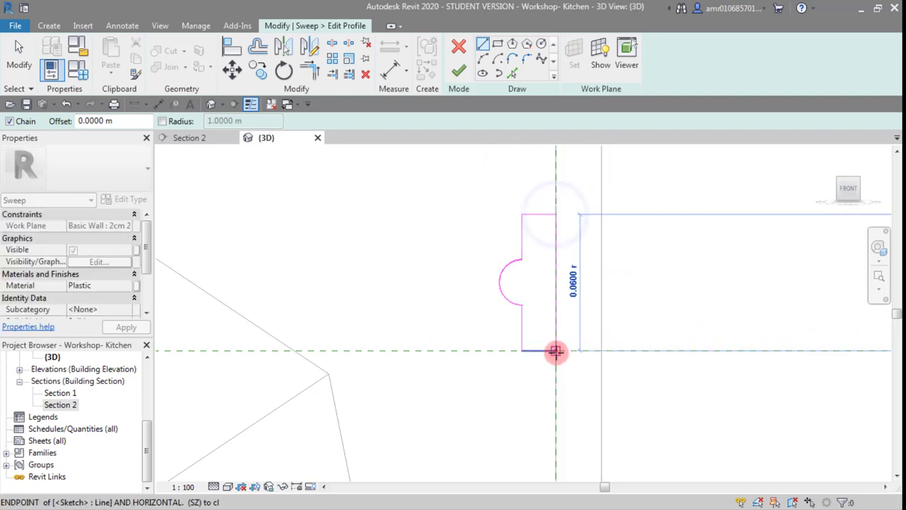
left_click(32, 56)
Orbit, pan and zoom the 3D view to inspect the closed profile with its semicircular bulge.
mouse_move(465, 324)
middle_mouse_down("shift")
mouse_move(444, 323)
mouse_move(430, 293)
mouse_move(441, 378)
middle_mouse_up("shift")
middle_click_drag(364, 401, 557, 317)
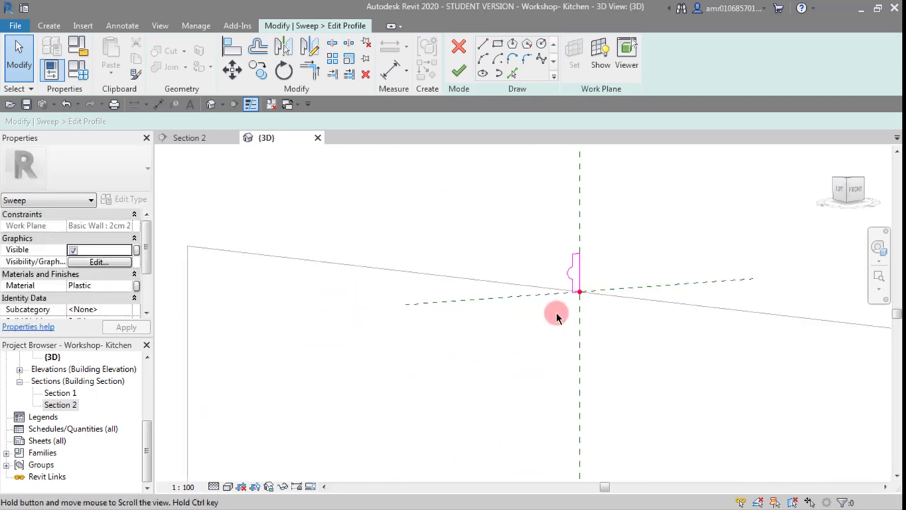
scroll(557, 317, "down", 4)
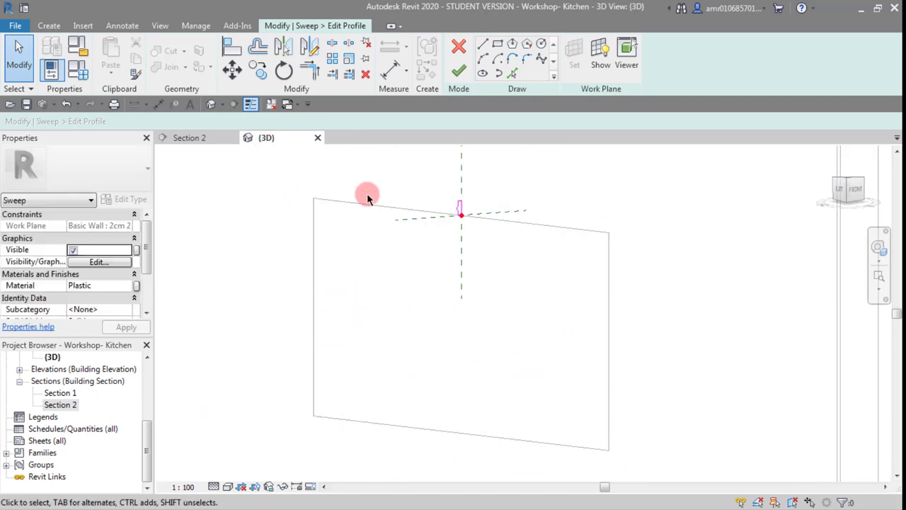
scroll(465, 206, "up", 2)
scroll(461, 211, "up", 3)
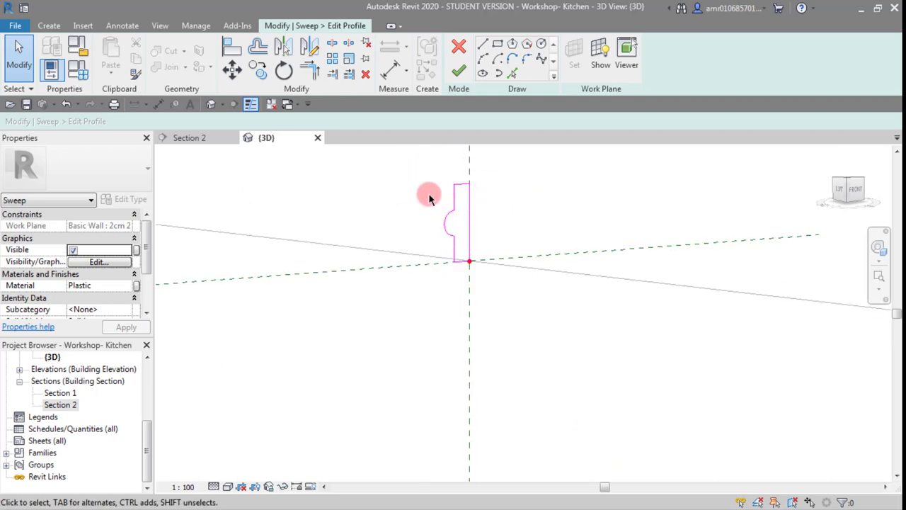
scroll(429, 194, "down", 3)
scroll(719, 298, "down", 2)
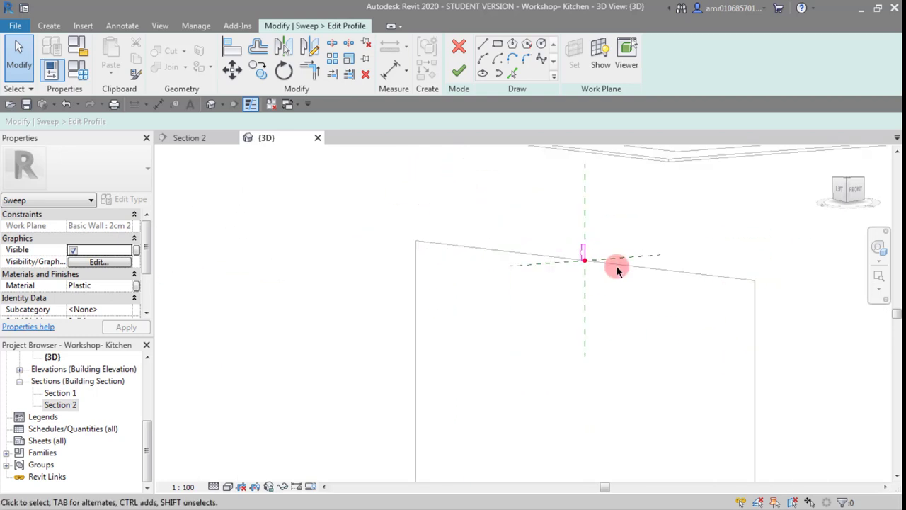
scroll(616, 304, "down", 2)
middle_click_drag(627, 341, 608, 344)
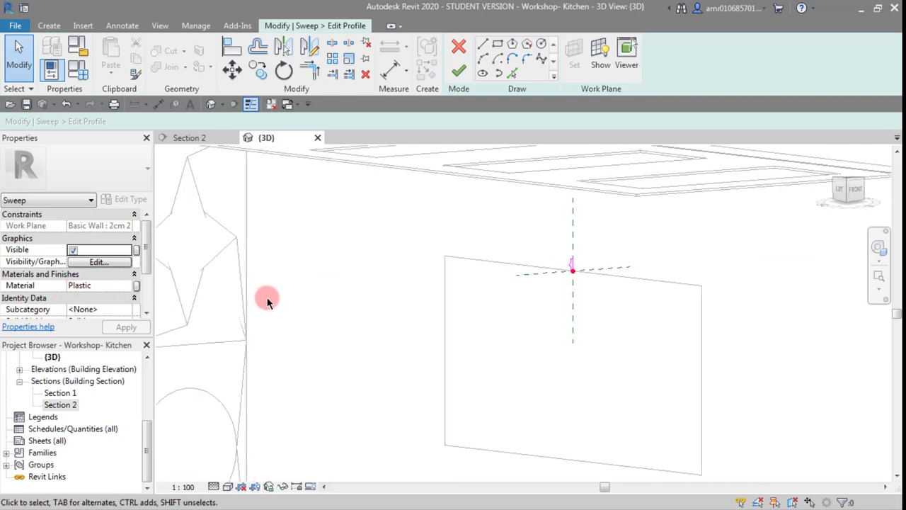
Set the sweep's material to Sash with Use Render Appearance turned on.
left_click(129, 286)
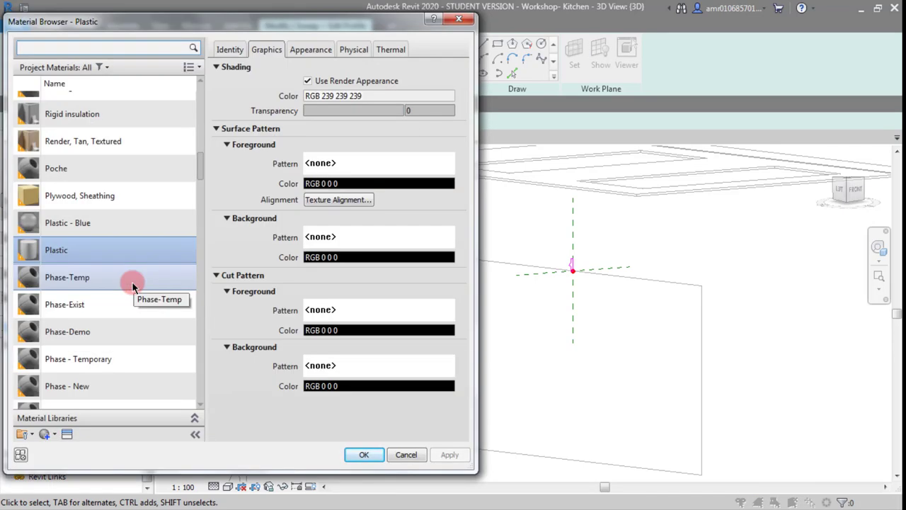
scroll(74, 213, "up", 5)
left_click(69, 342)
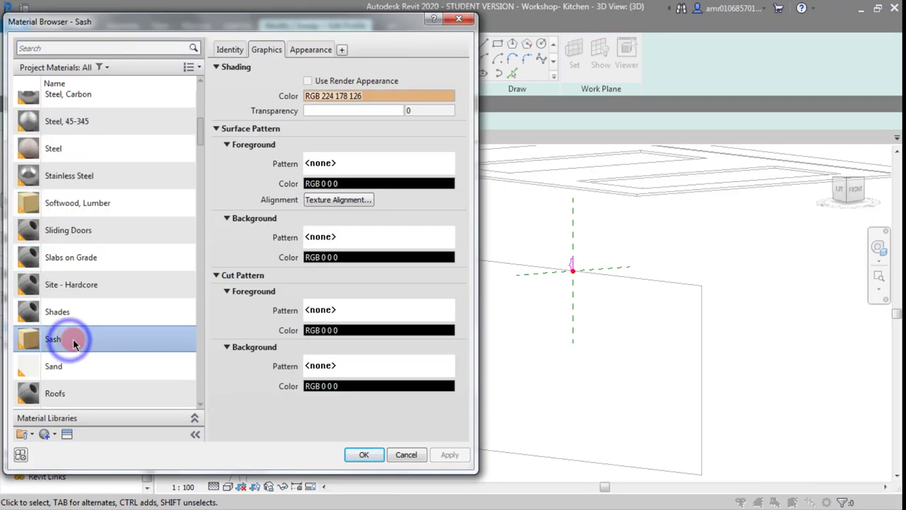
left_click(328, 81)
left_click(307, 81)
left_click(364, 454)
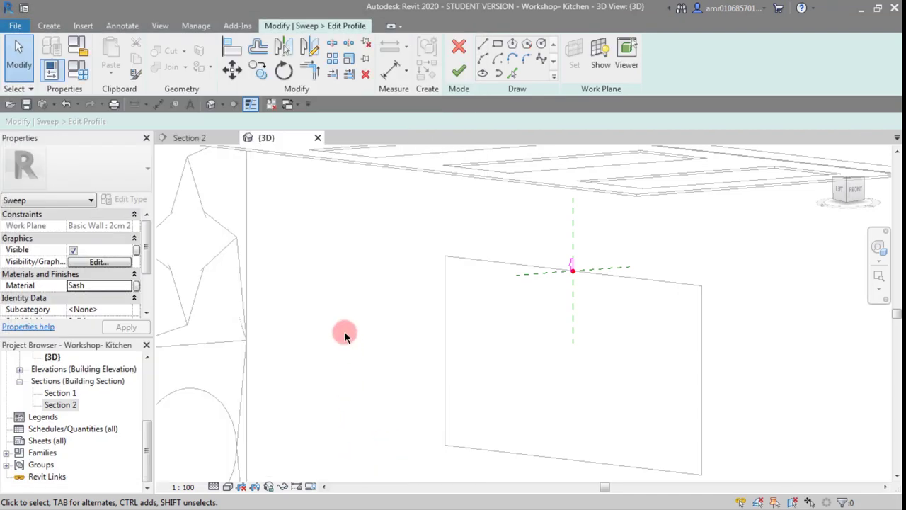
Finish the profile sketch and the sweep, then clear the selection.
left_click(461, 70)
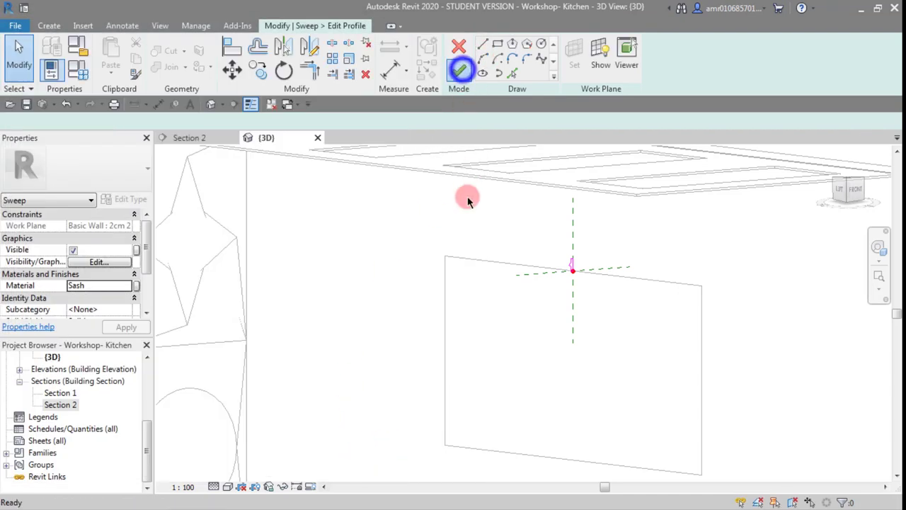
left_click(575, 263)
scroll(576, 263, "up", 5)
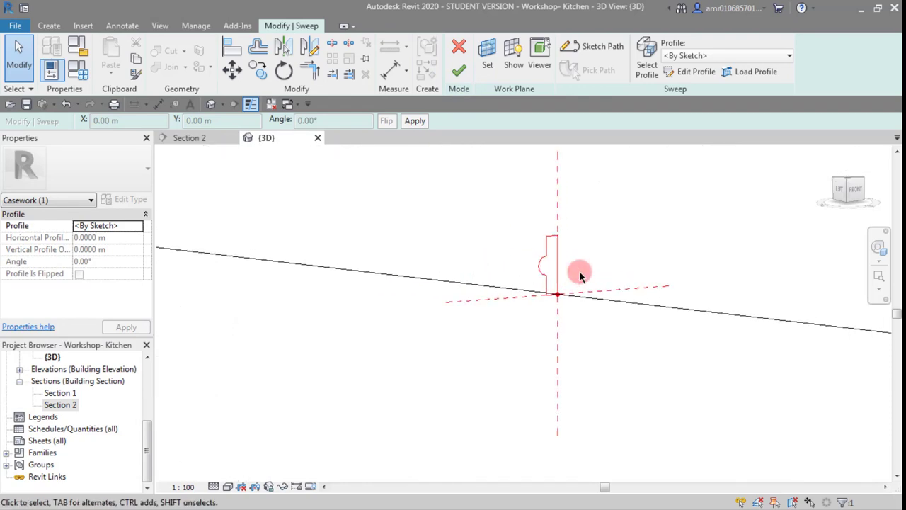
left_click(457, 71)
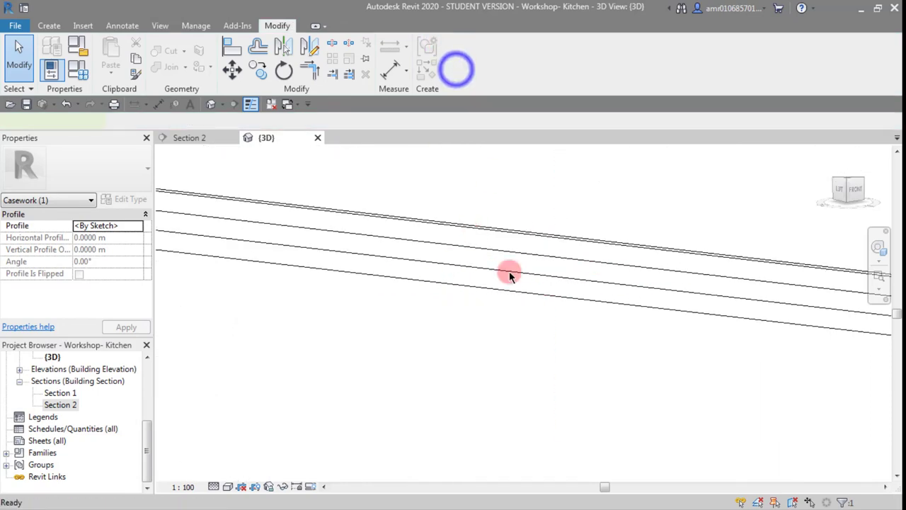
scroll(540, 303, "down", 5)
left_click(614, 270)
Review the cabinet wall in 3D, then finish the in-place model and dismiss the save reminder.
middle_click_drag(659, 287, 554, 297, "shift")
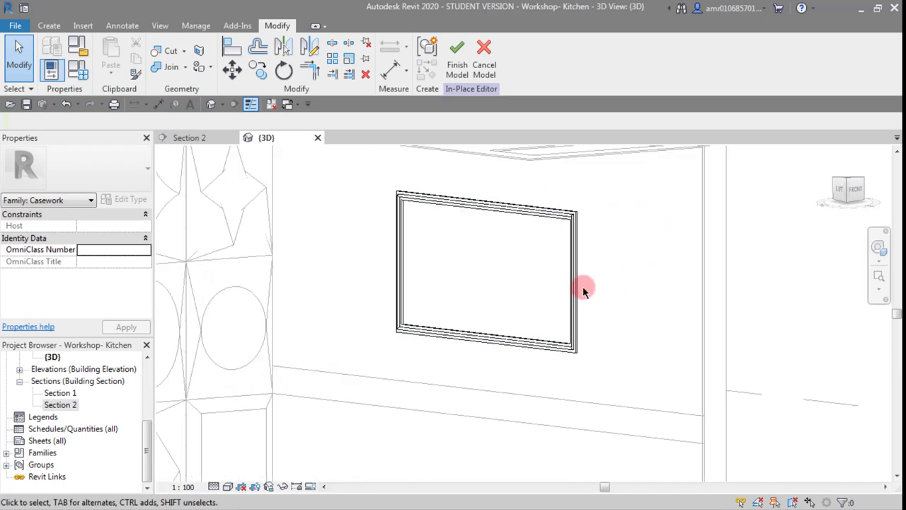
middle_click_drag(587, 277, 596, 314)
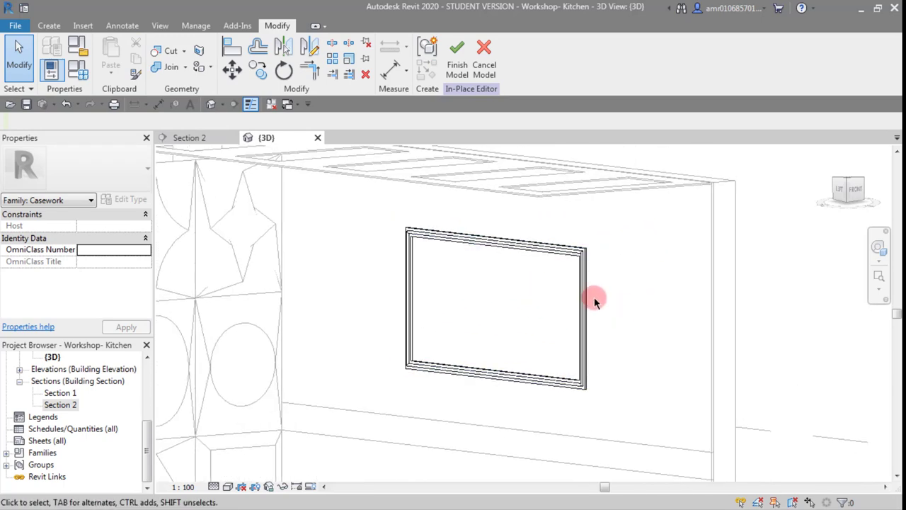
scroll(418, 269, "up", 3)
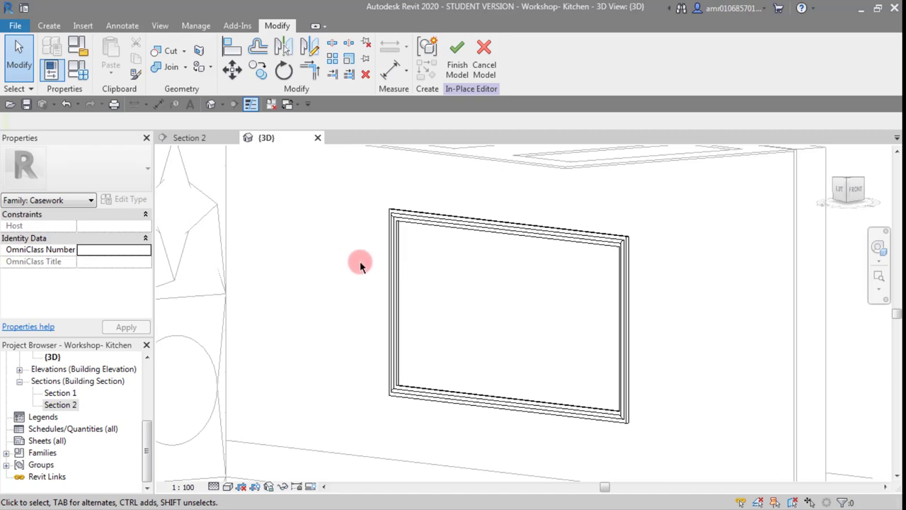
scroll(507, 302, "down", 3)
scroll(506, 306, "up", 3)
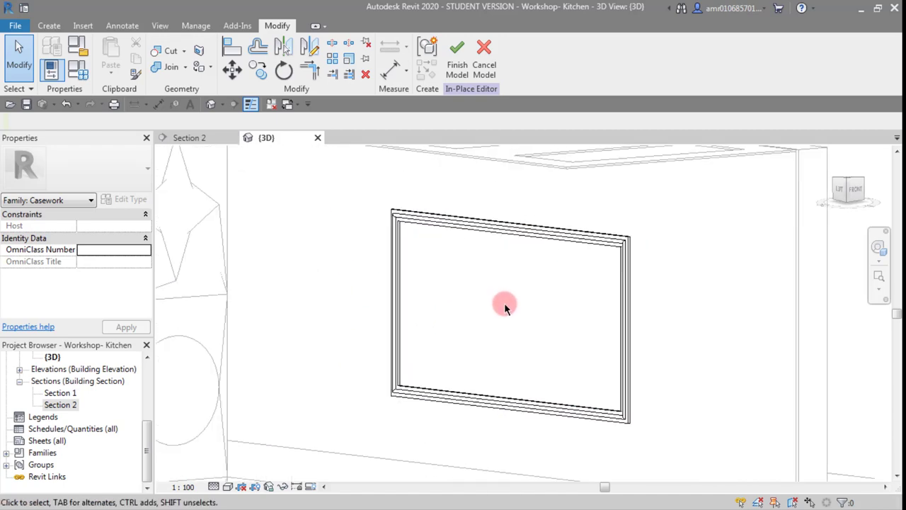
scroll(504, 302, "up", 1)
left_click(457, 53)
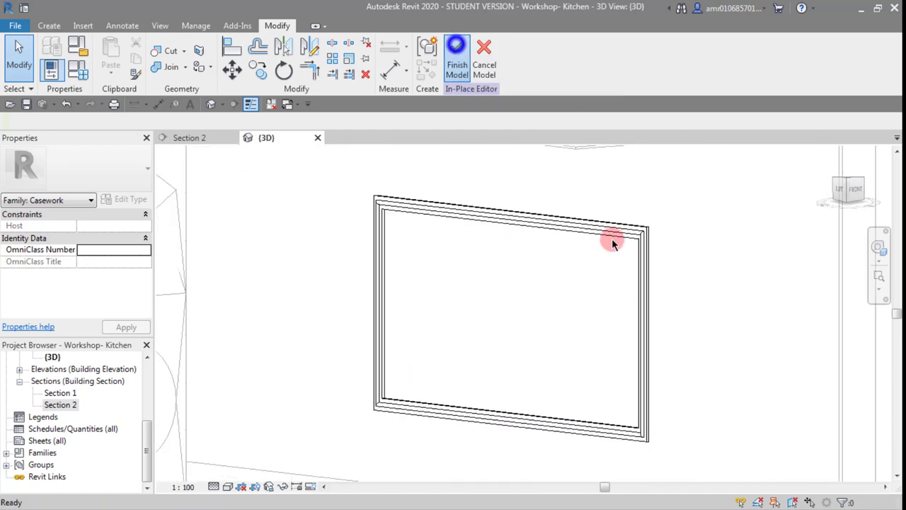
left_click(677, 274)
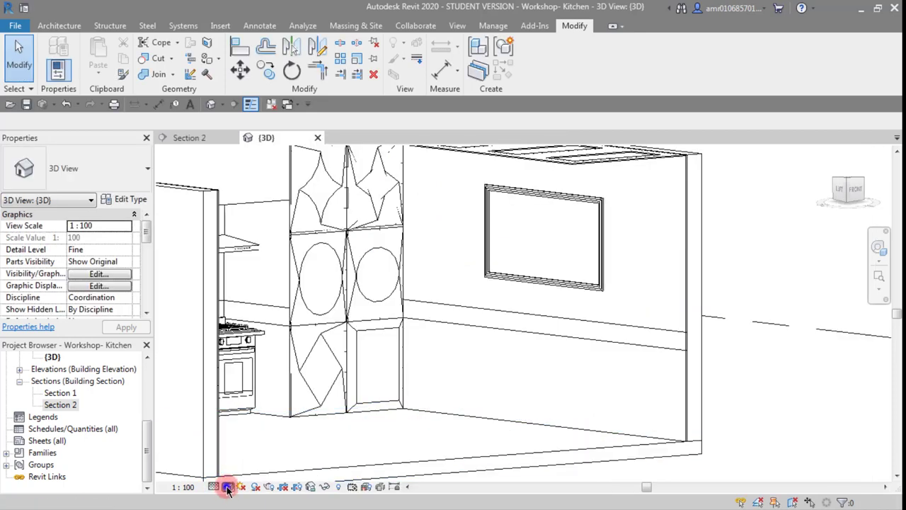
Switch the 3D view to the Realistic visual style and look over the kitchen wall.
left_click(227, 487)
left_click(259, 461)
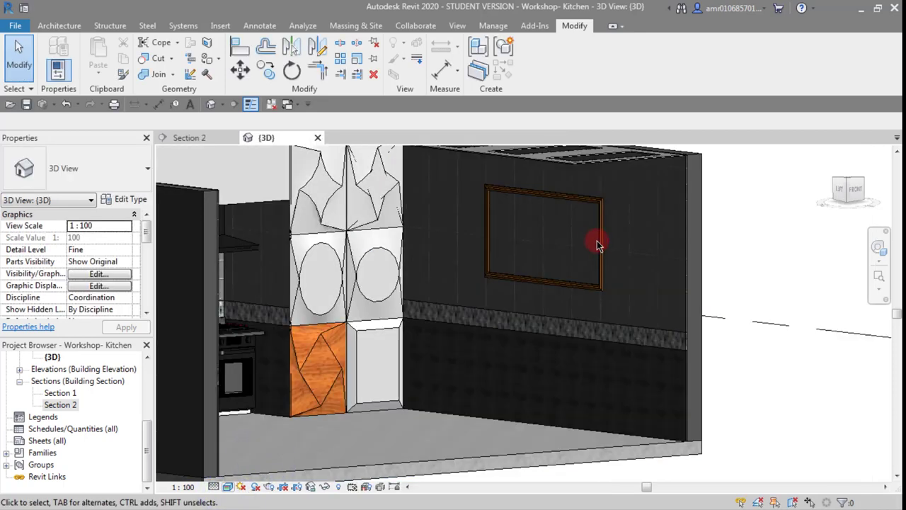
scroll(576, 249, "up", 5)
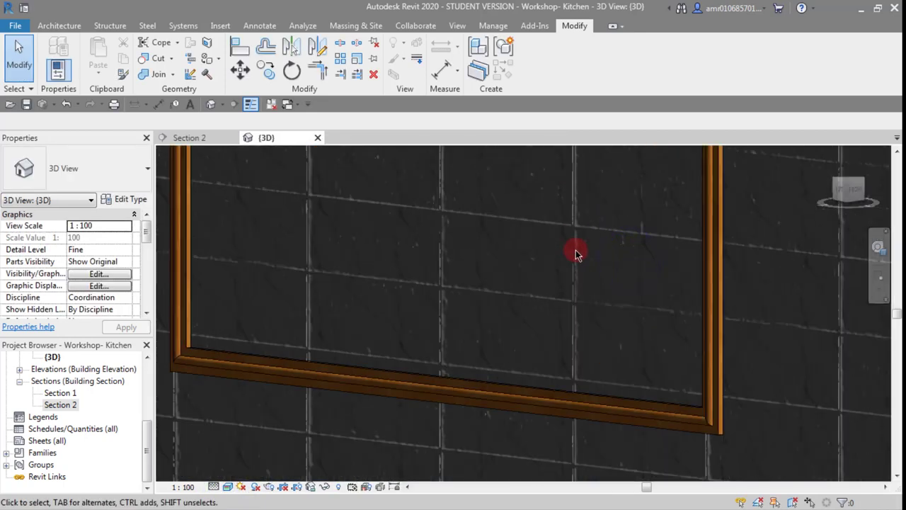
scroll(577, 252, "down", 3)
scroll(577, 251, "down", 3)
scroll(577, 251, "down", 3)
middle_click_drag(578, 249, 558, 290)
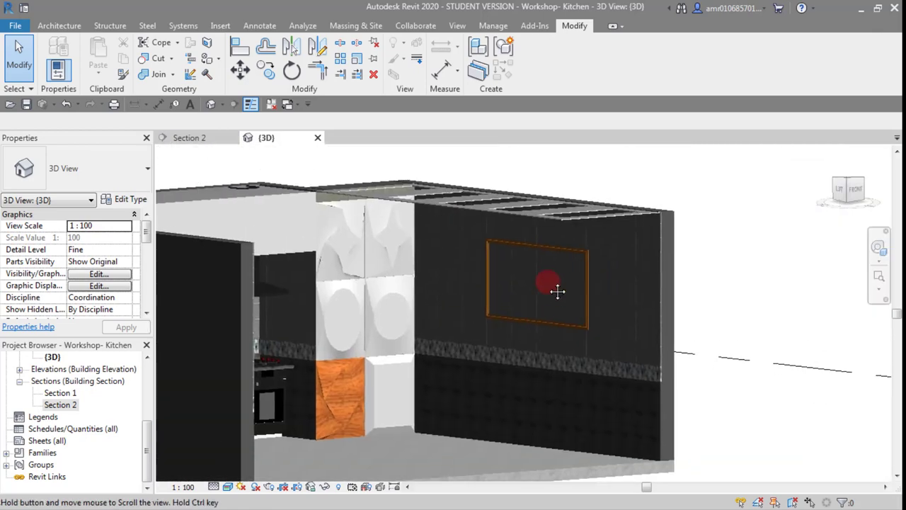
Return the 3D view to Hidden Line and open the Section 2 view.
left_click(227, 487)
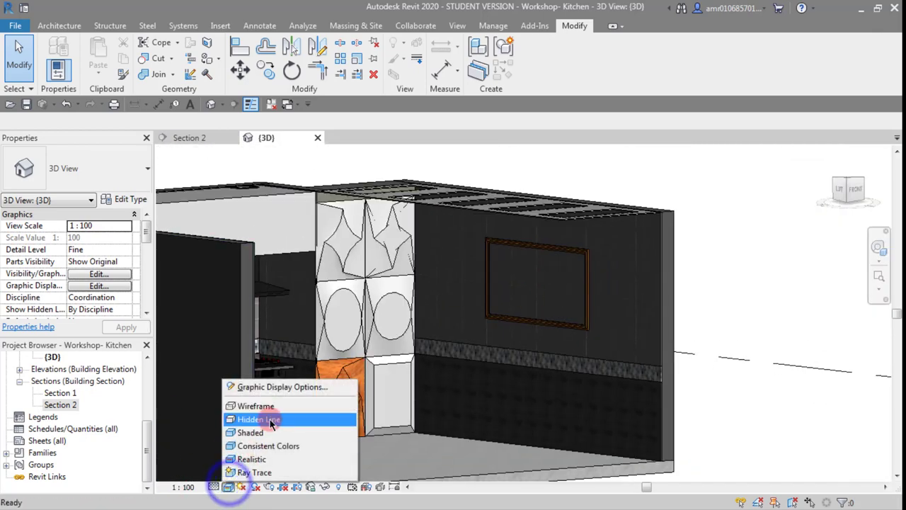
left_click(270, 420)
scroll(542, 284, "up", 3)
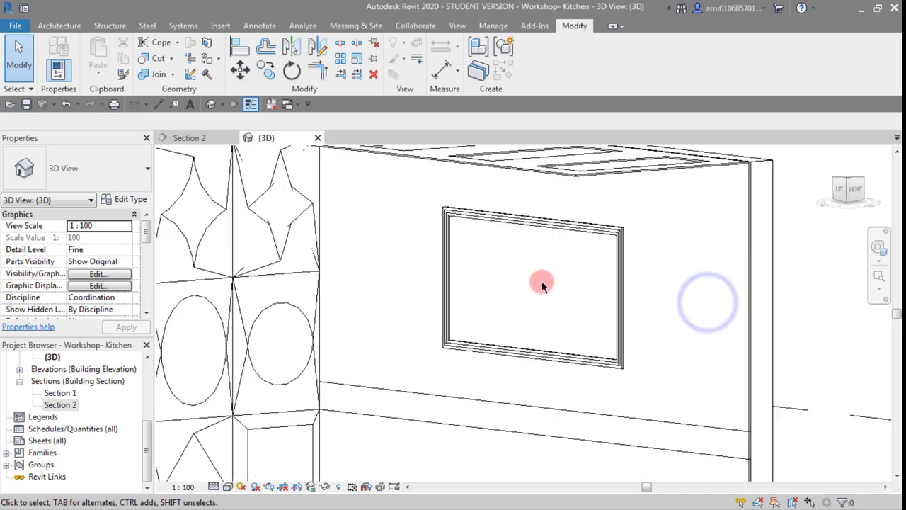
scroll(524, 291, "up", 2)
scroll(532, 303, "up", 2)
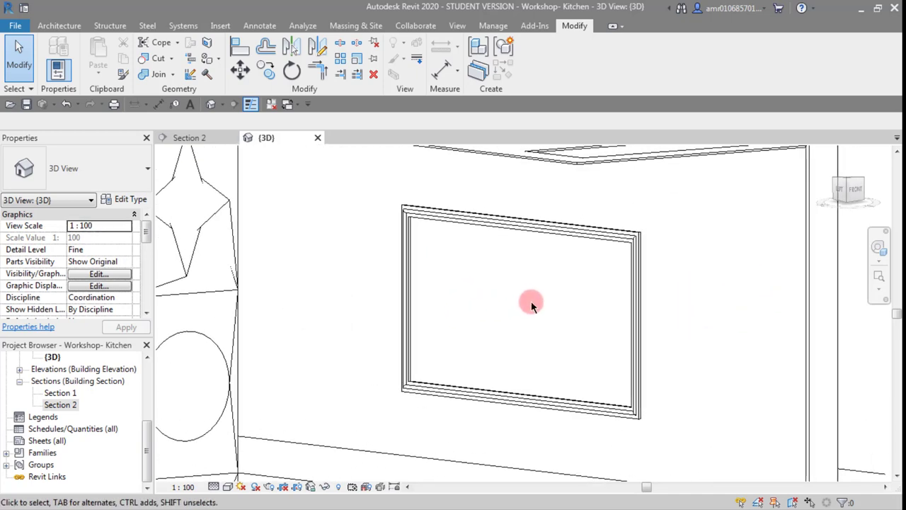
scroll(498, 287, "down", 2)
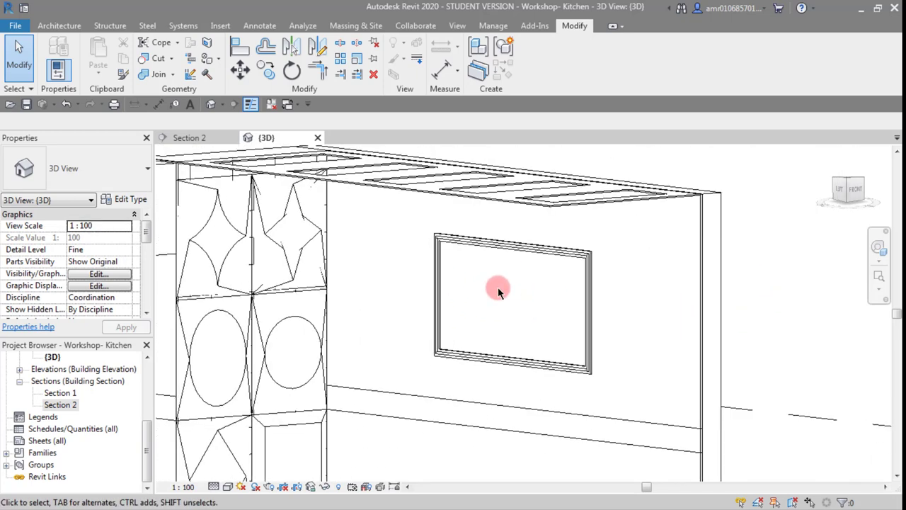
double_click(60, 405)
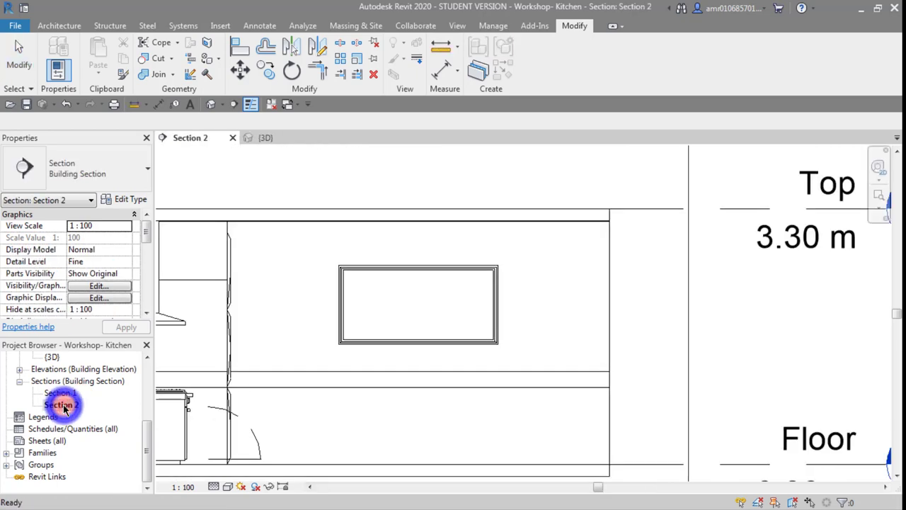
Zoom in on the frame molding in Section 2 and switch to the Insert ribbon.
scroll(424, 314, "up", 2)
scroll(503, 310, "down", 1)
scroll(463, 316, "down", 1)
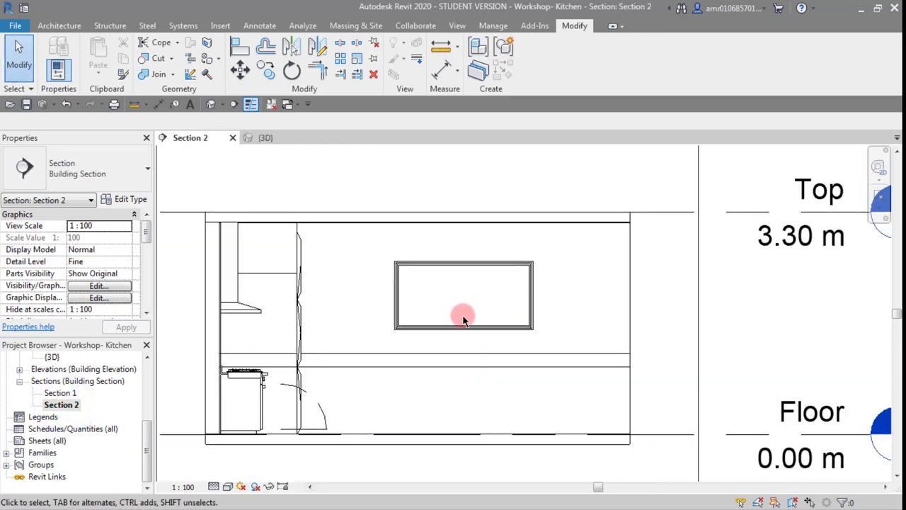
scroll(478, 278, "up", 1)
scroll(478, 269, "up", 1)
scroll(488, 285, "up", 1)
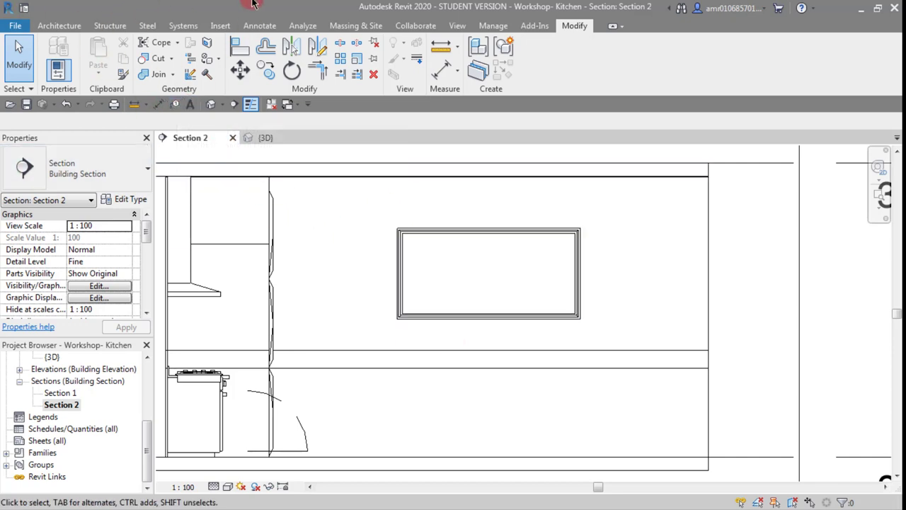
left_click(221, 27)
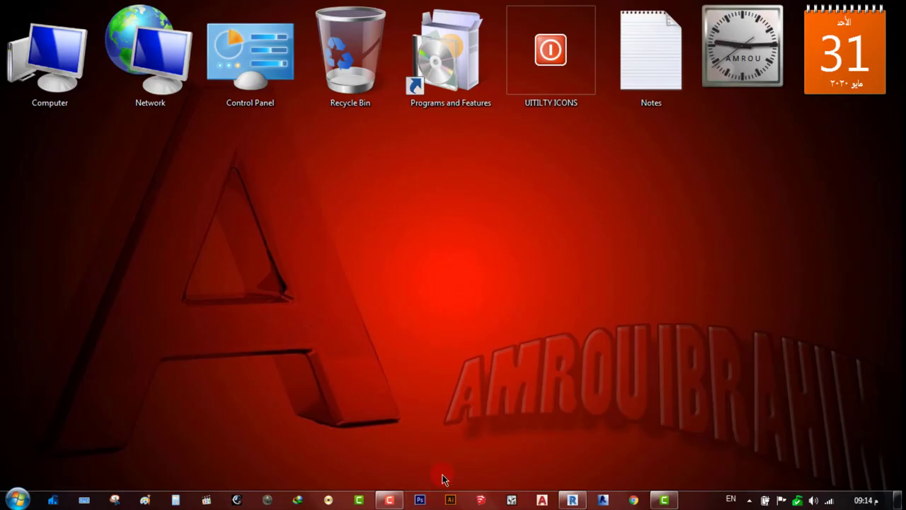
Navigate from Computer to D:\00- YouTube studio\...\Advaced Videos-0013\Data\images.
left_click(496, 317)
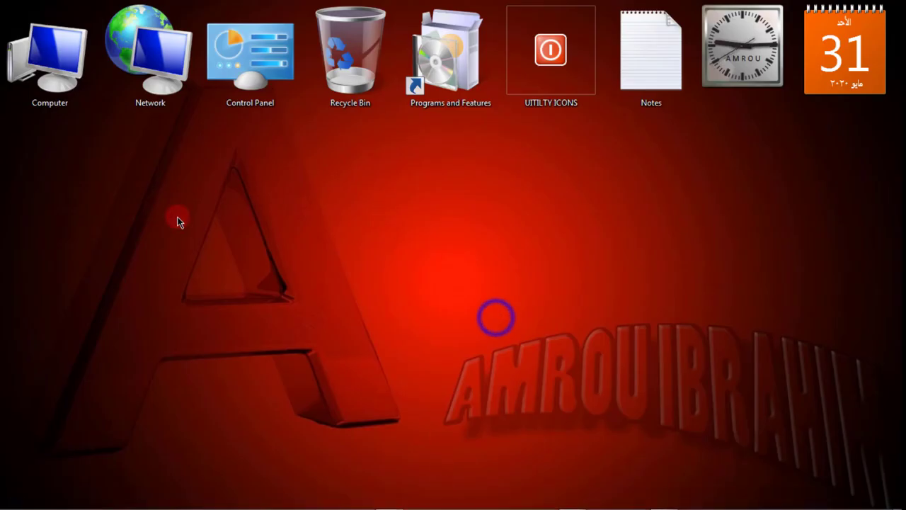
double_click(58, 60)
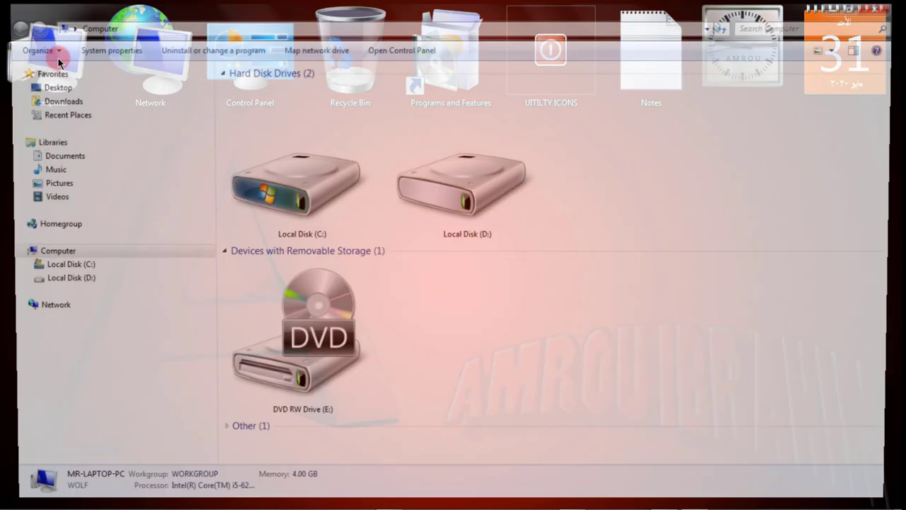
double_click(469, 192)
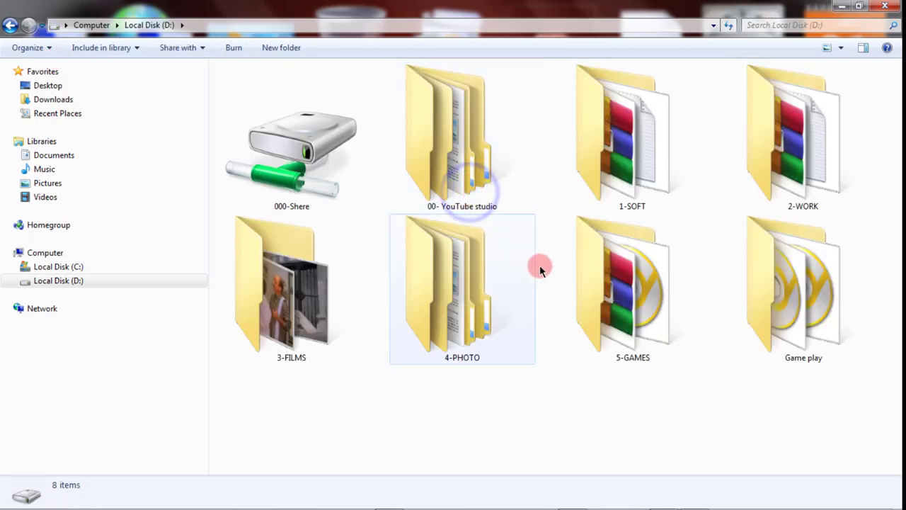
double_click(454, 167)
double_click(277, 376)
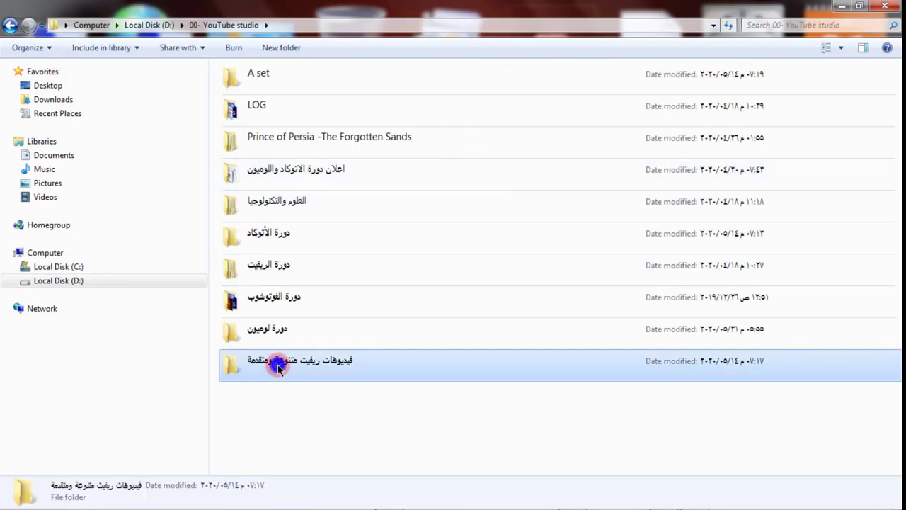
double_click(298, 256)
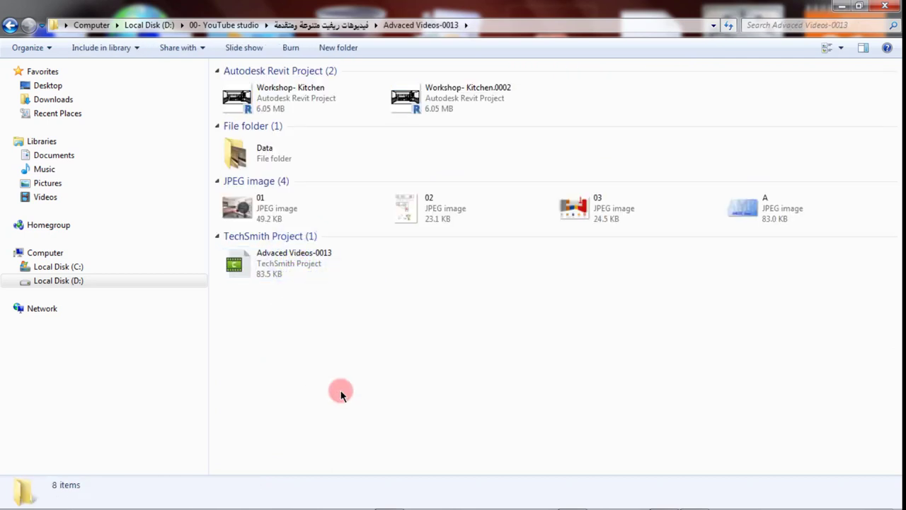
double_click(242, 145)
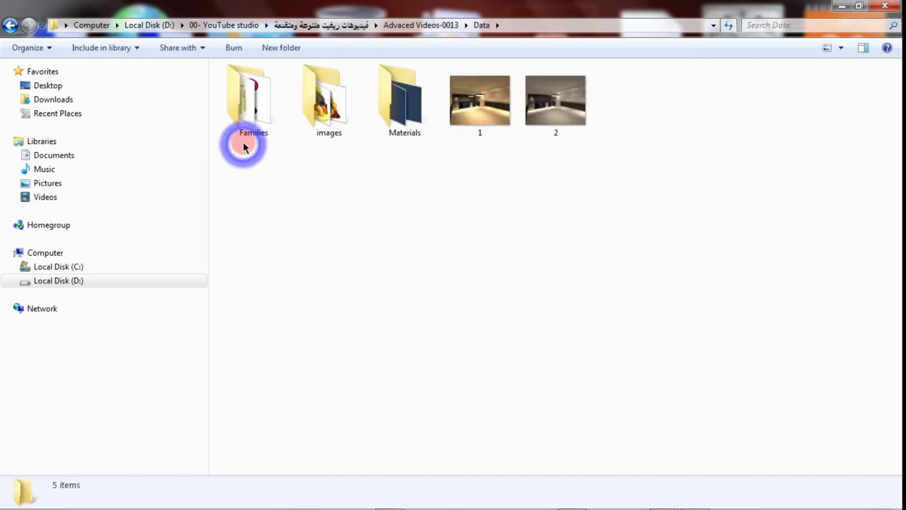
double_click(322, 116)
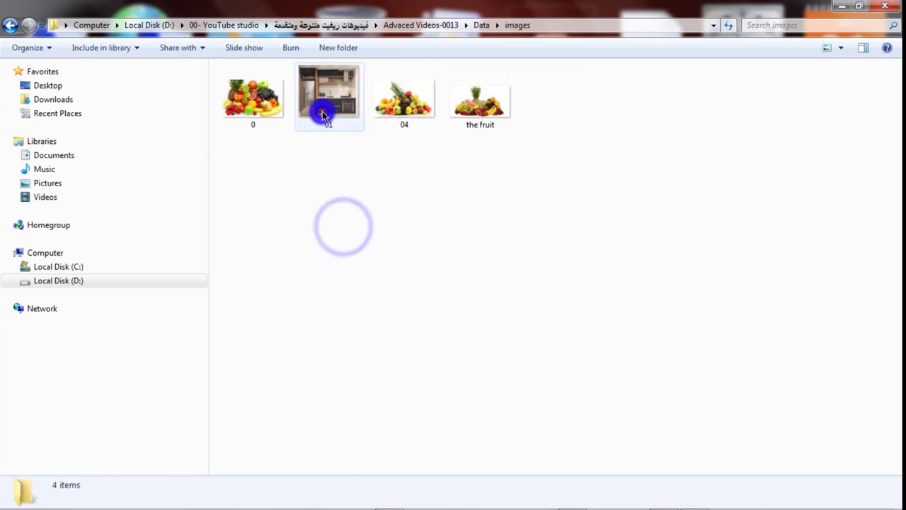
Preview fruit image 0, step forward to image 04, and close the preview.
left_click(340, 227)
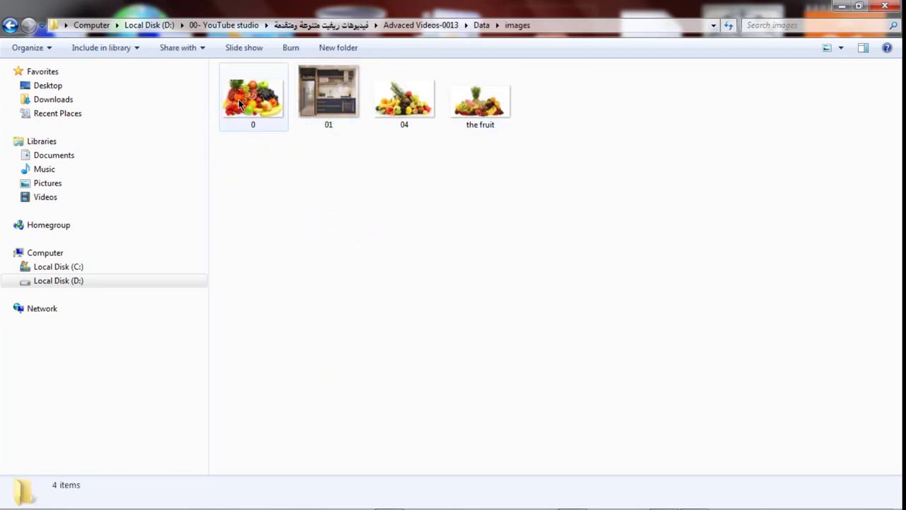
left_click(239, 99)
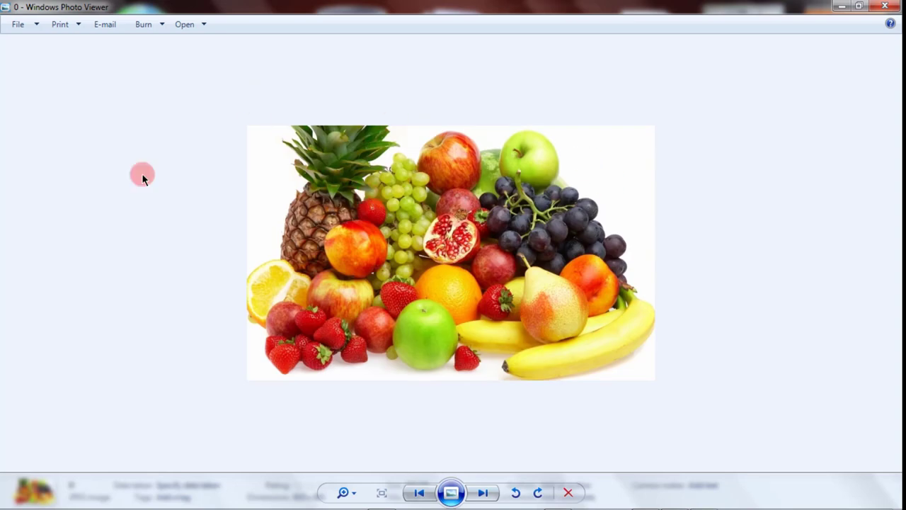
left_click(483, 493)
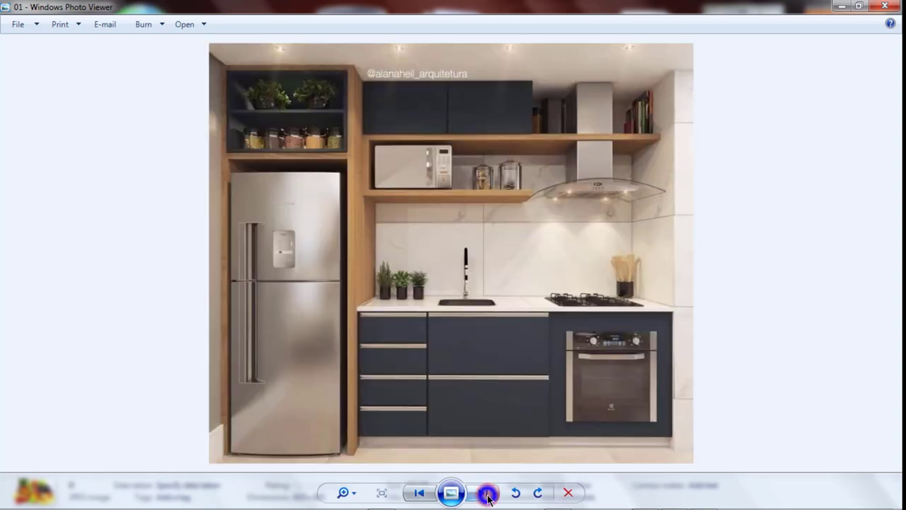
left_click(483, 492)
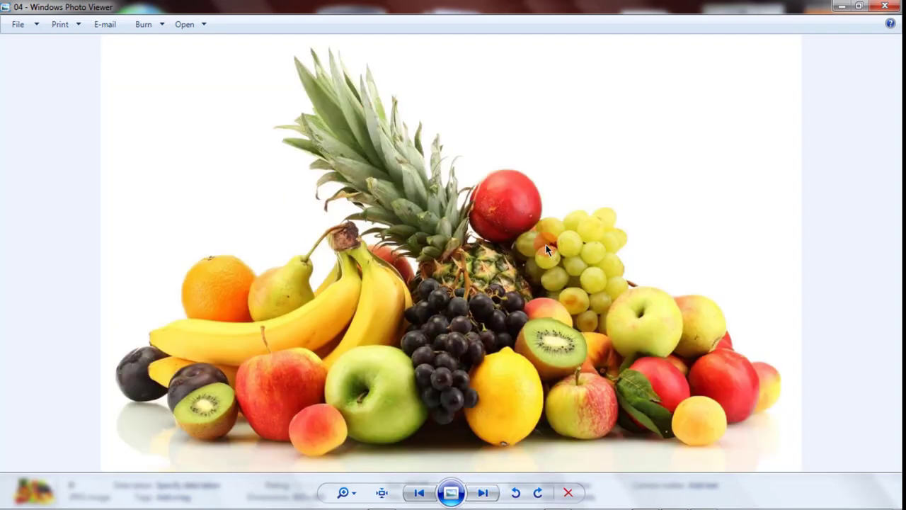
key("alt+F4")
left_click(523, 247)
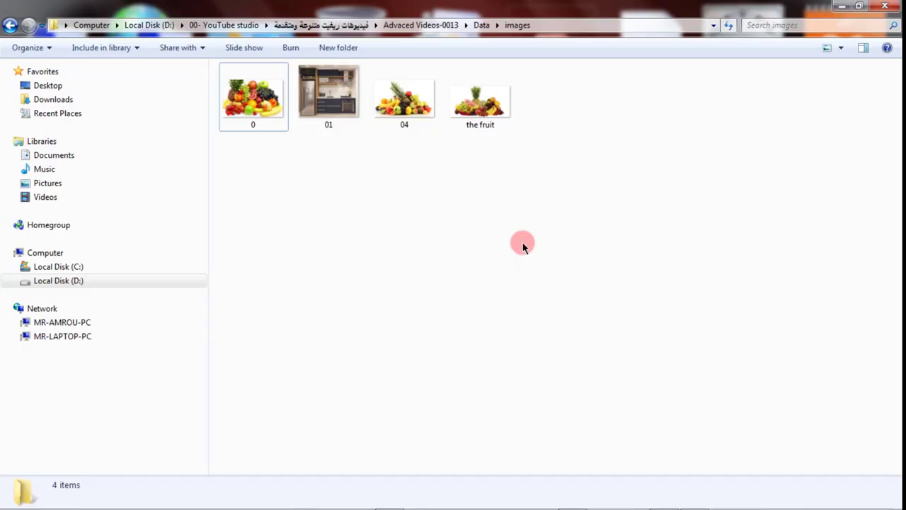
Copy the images folder's full path from the Explorer address bar.
left_click(414, 106)
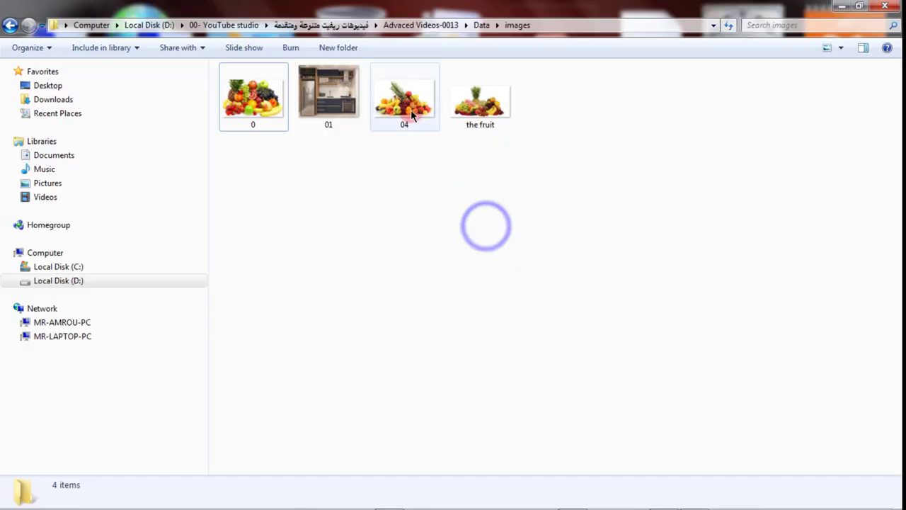
left_click(426, 214)
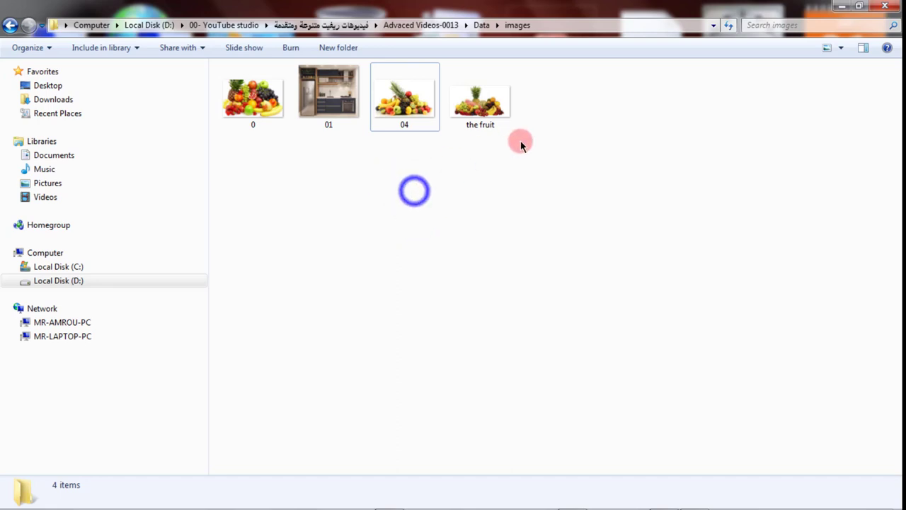
left_click(552, 25)
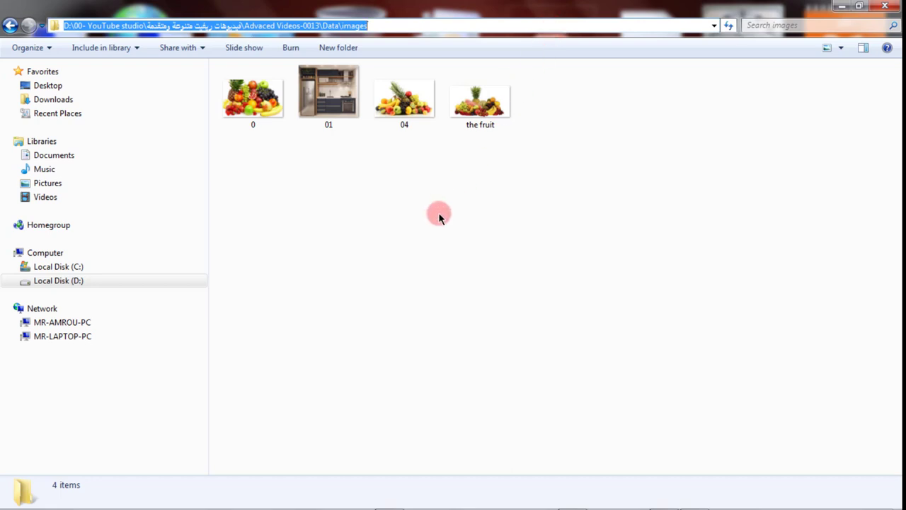
left_click(430, 233)
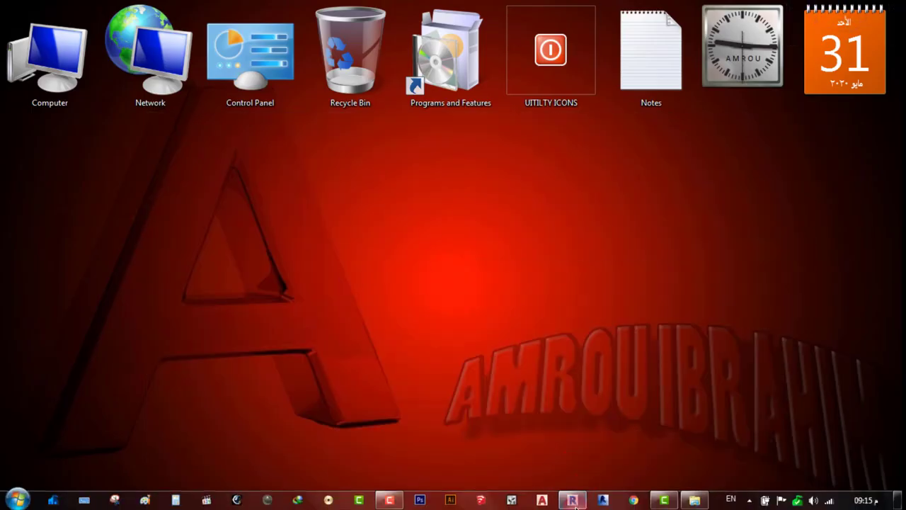
Back in Revit, open the Decal Types dialog and move it up and left.
left_click(572, 499)
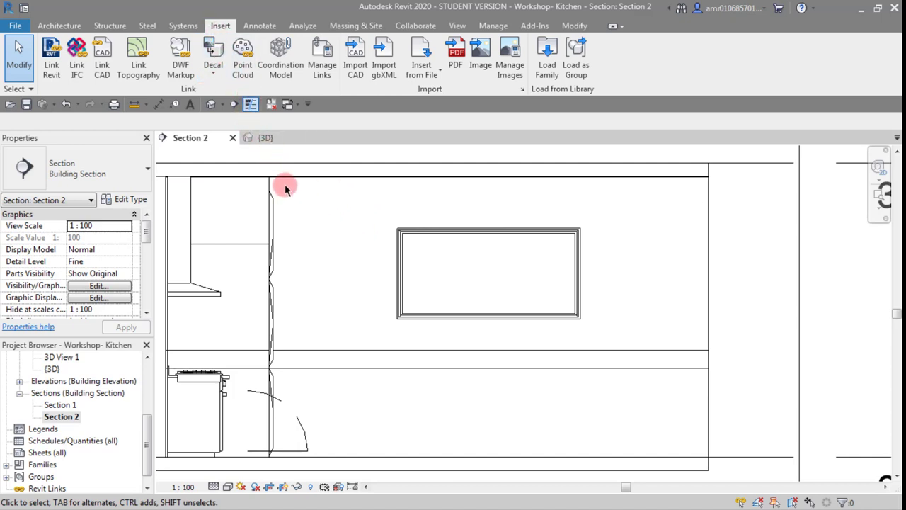
left_click(216, 49)
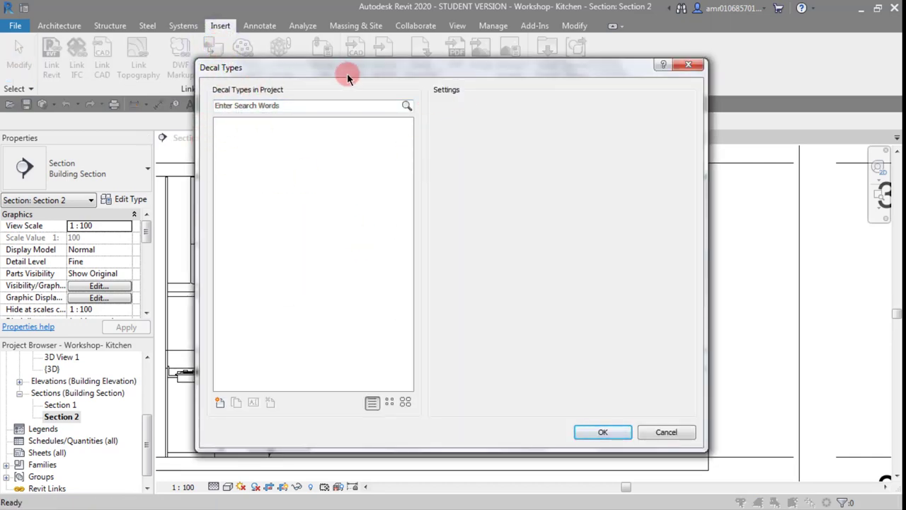
left_click_drag(347, 73, 325, 34)
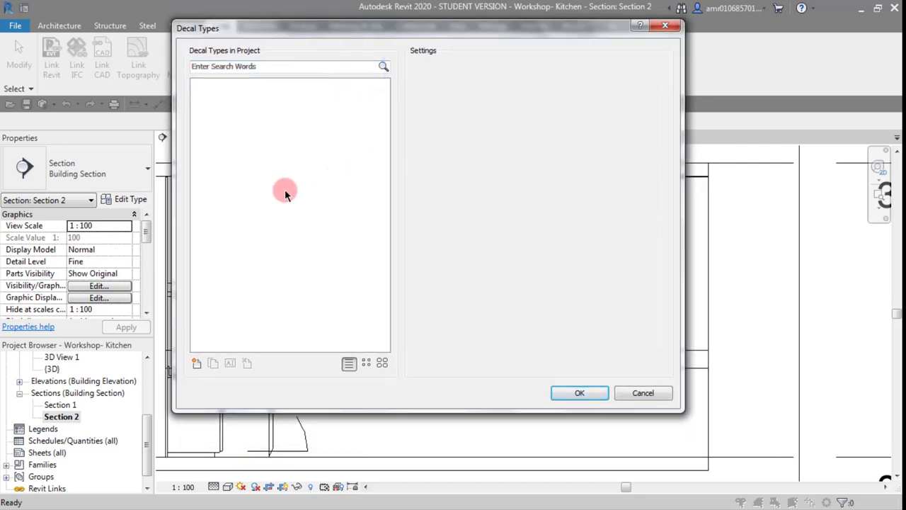
Create a new decal type, keeping the default name 'New Decal'.
left_click(196, 369)
left_click(196, 364)
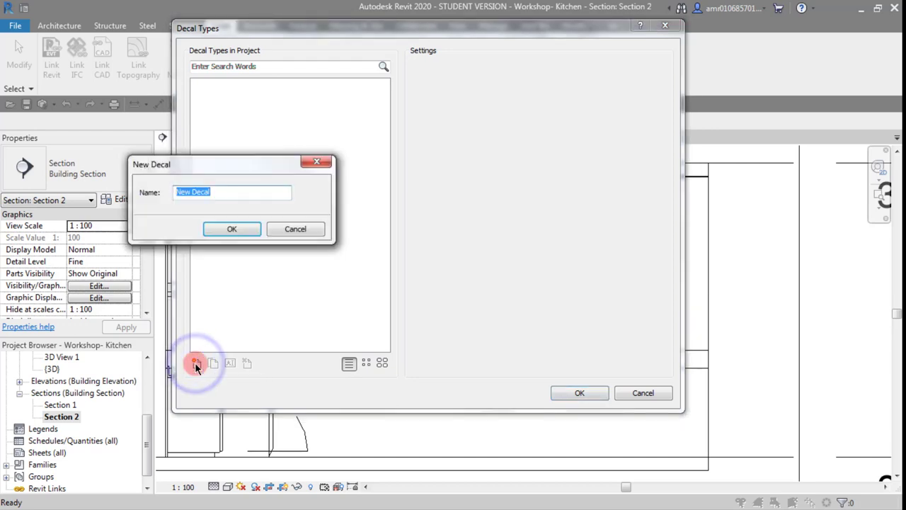
left_click(231, 230)
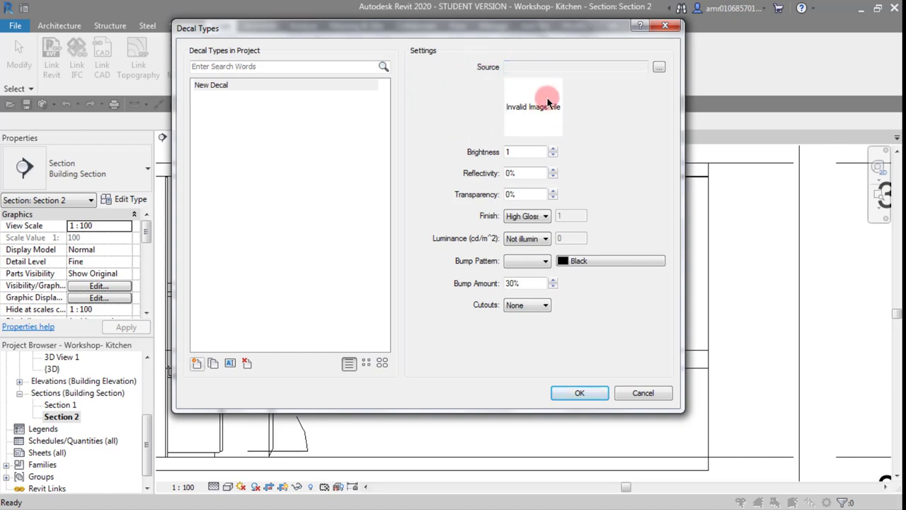
Paste the images folder path in the file picker and load 04.jpg as the decal source.
left_click(659, 67)
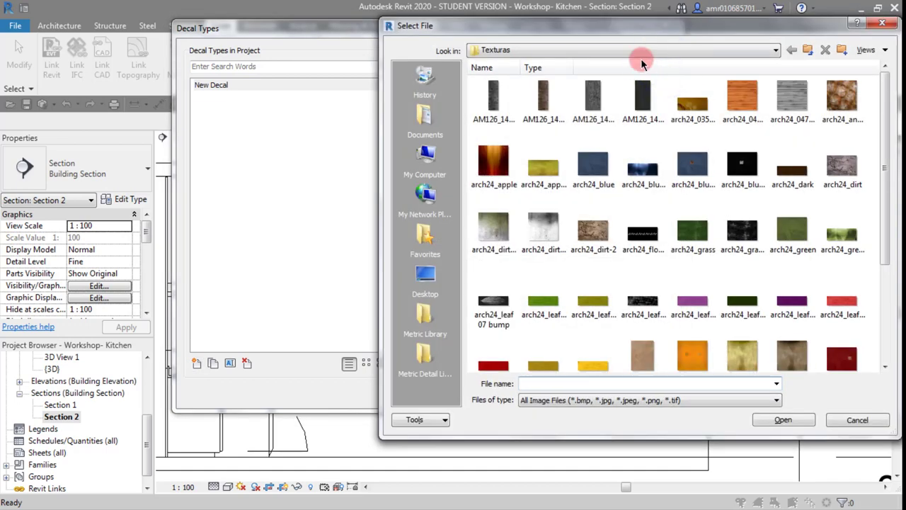
left_click_drag(657, 21, 540, 10)
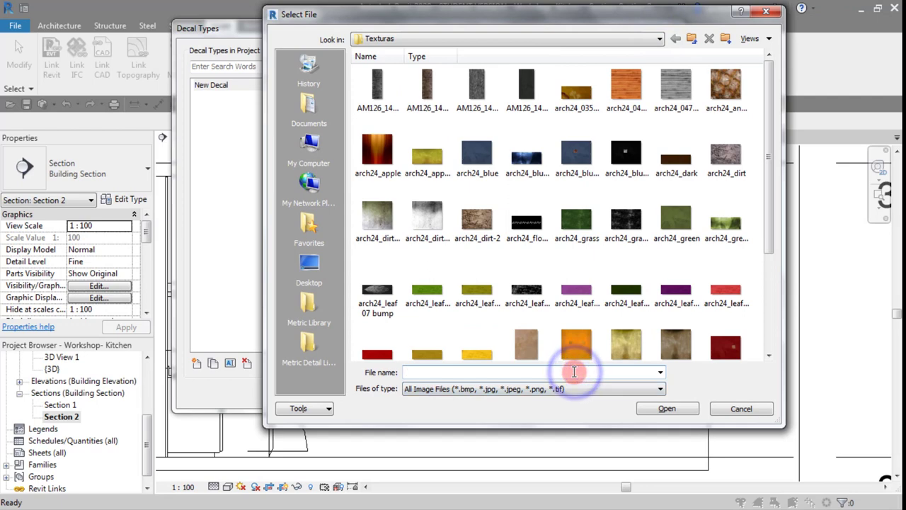
key("ctrl+v")
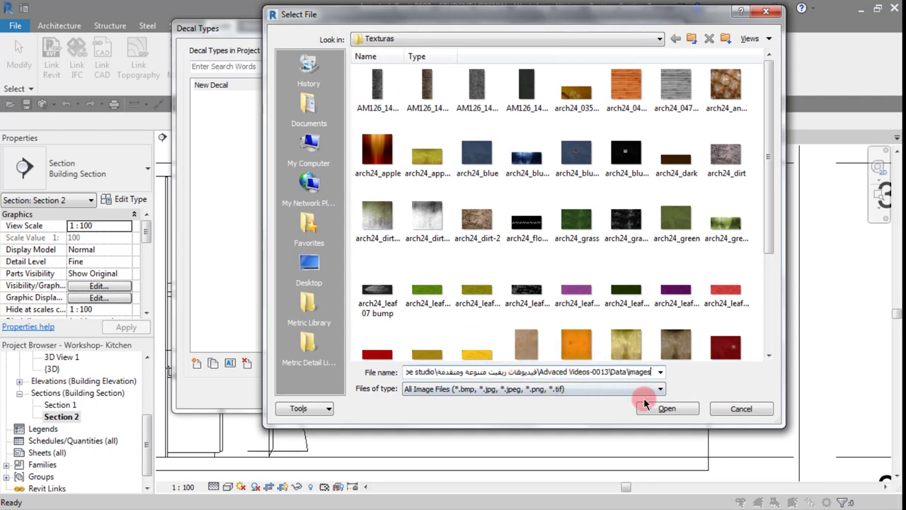
left_click(664, 410)
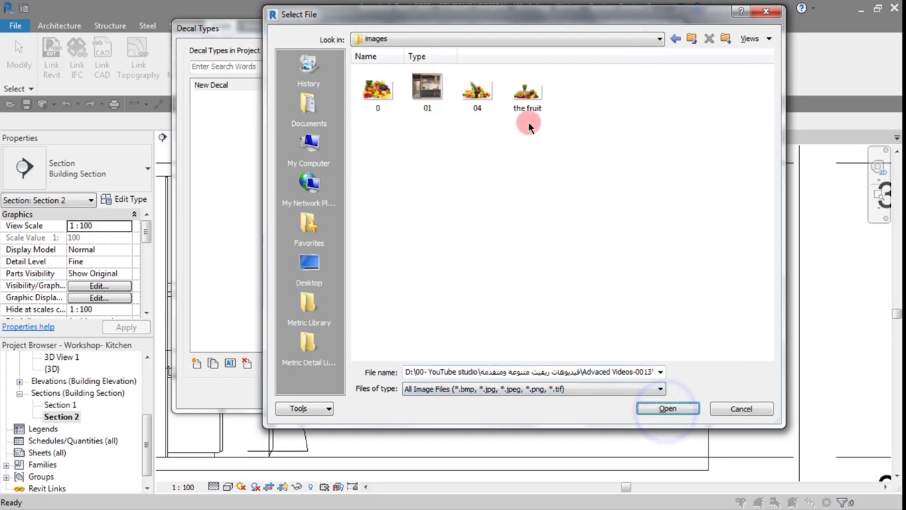
left_click(472, 188)
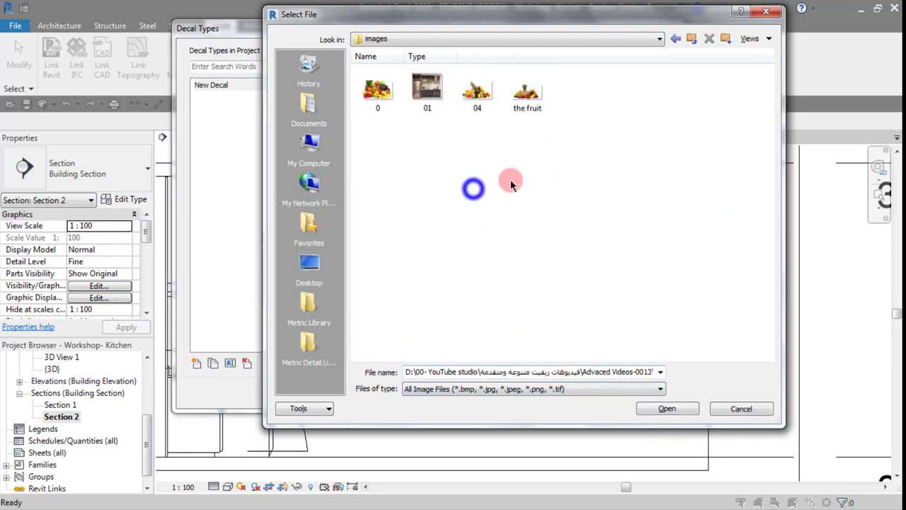
left_click(527, 105)
left_click(527, 104)
left_click(477, 92)
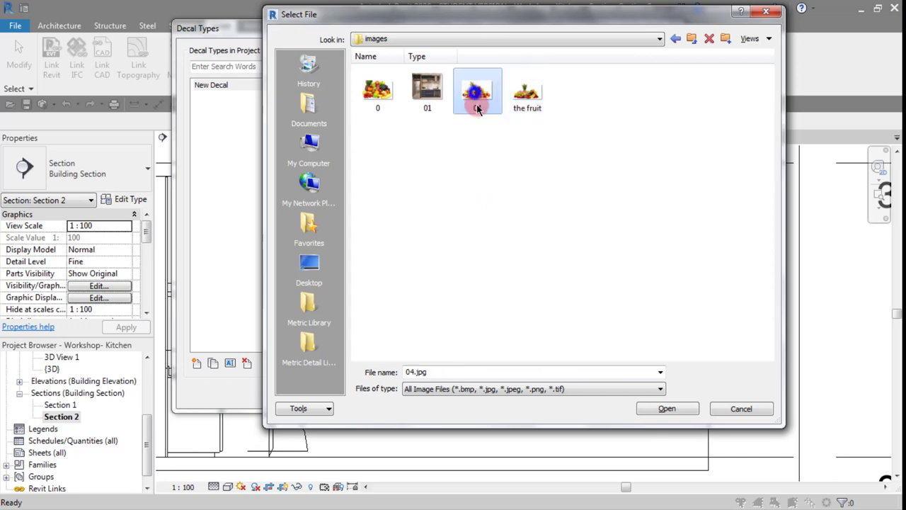
left_click(666, 409)
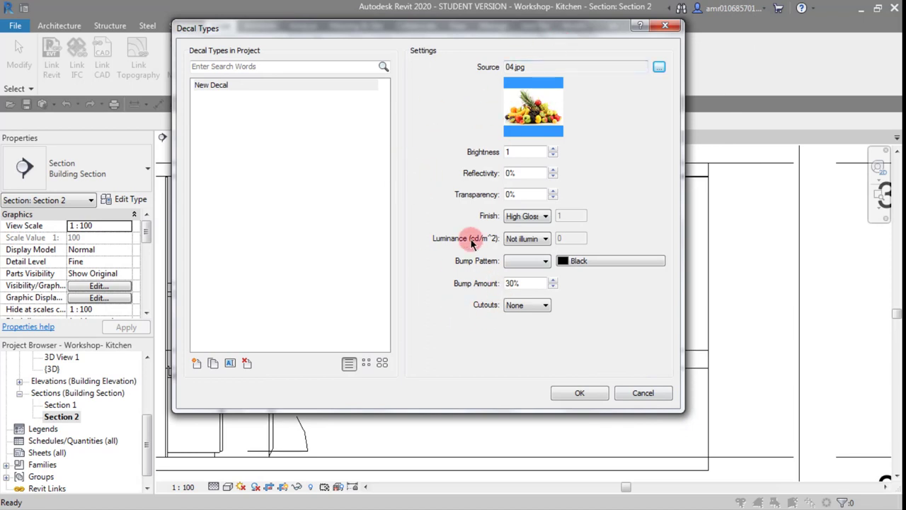
Keep the High Gloss finish for the New Decal fruit image and confirm the decal type.
left_click(545, 218)
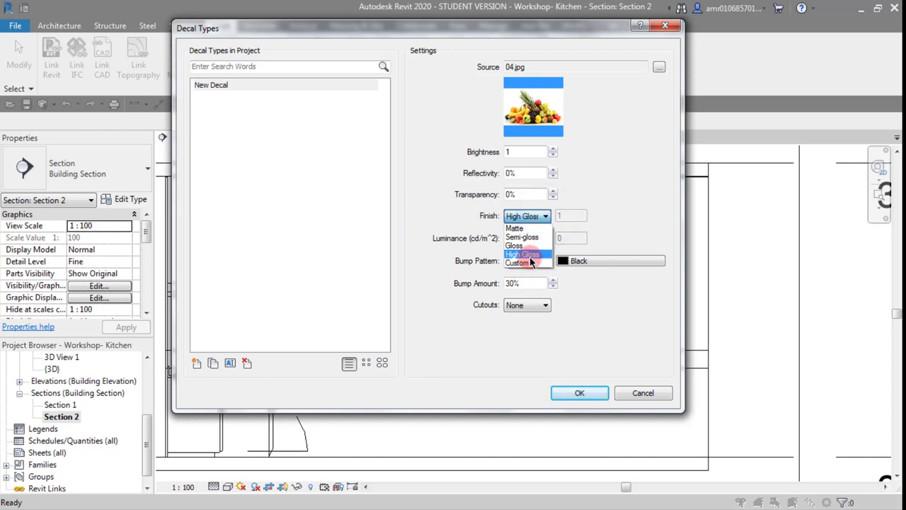
left_click(530, 257)
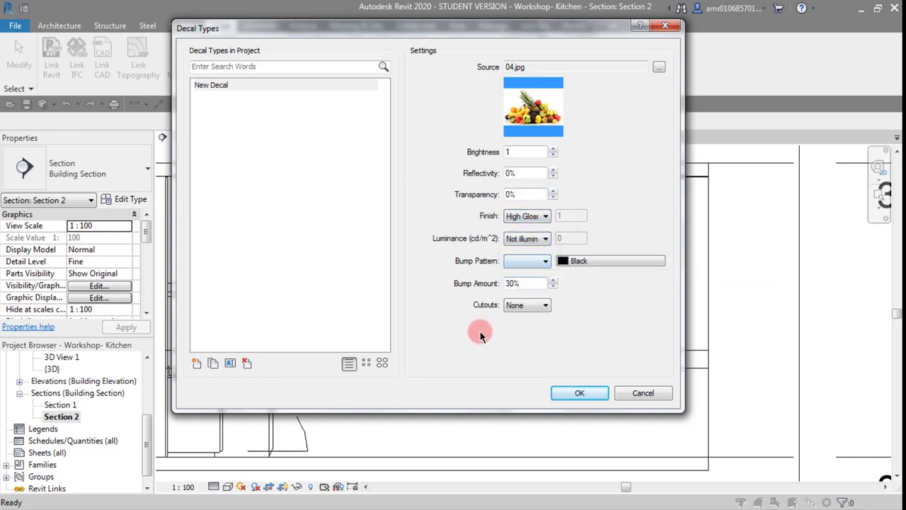
left_click(584, 386)
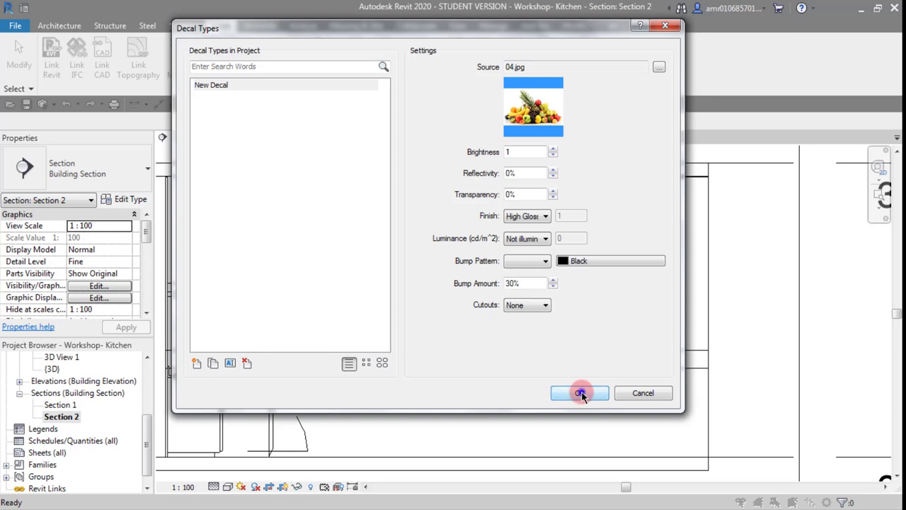
left_click(581, 393)
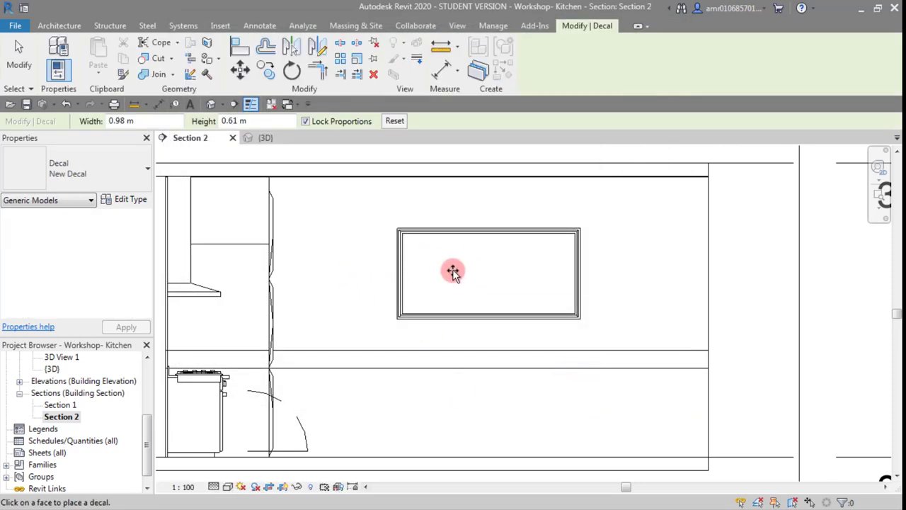
Place the fruit decal on the Section 2 wall and move it down inside the molded frame.
left_click(433, 315)
left_click(502, 203)
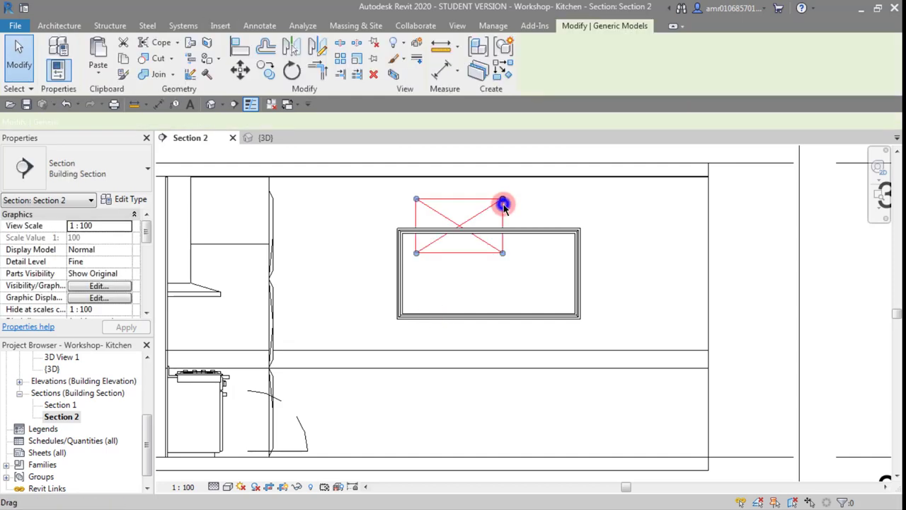
left_click_drag(415, 197, 424, 251)
left_click(630, 216)
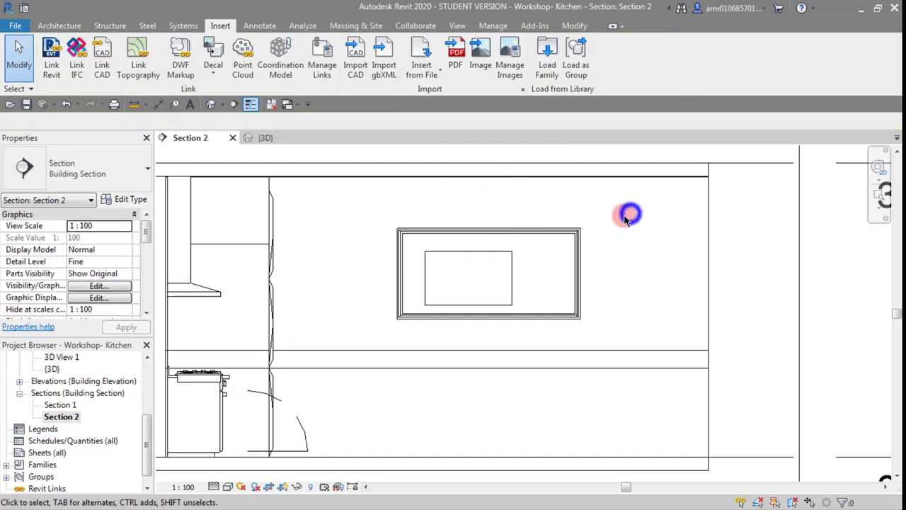
left_click(512, 267)
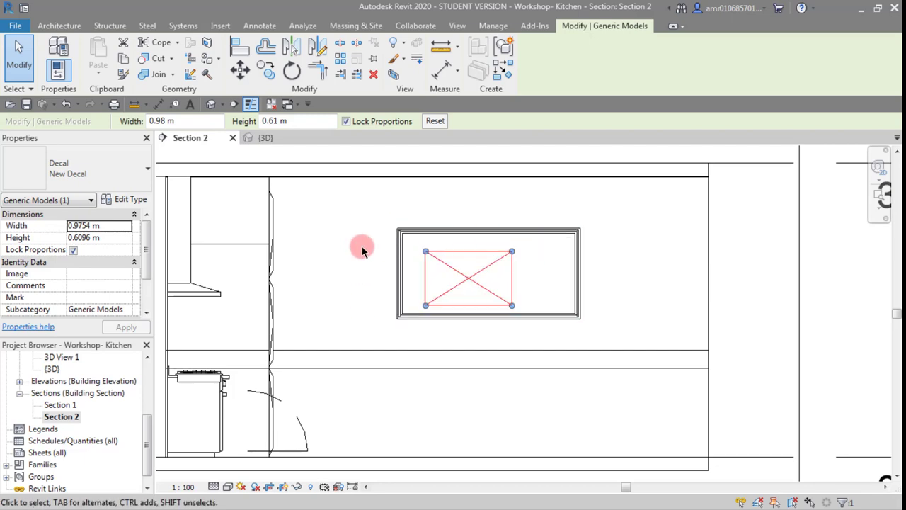
Enlarge the decal from its top-right corner to about 1.93 m by 1.21 m, overlapping the frame.
scroll(502, 306, "up", 2)
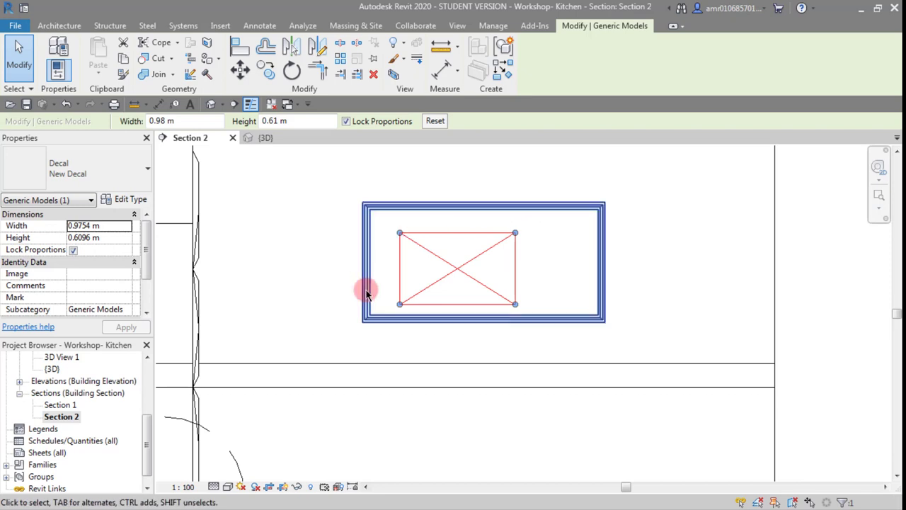
scroll(456, 271, "down", 1)
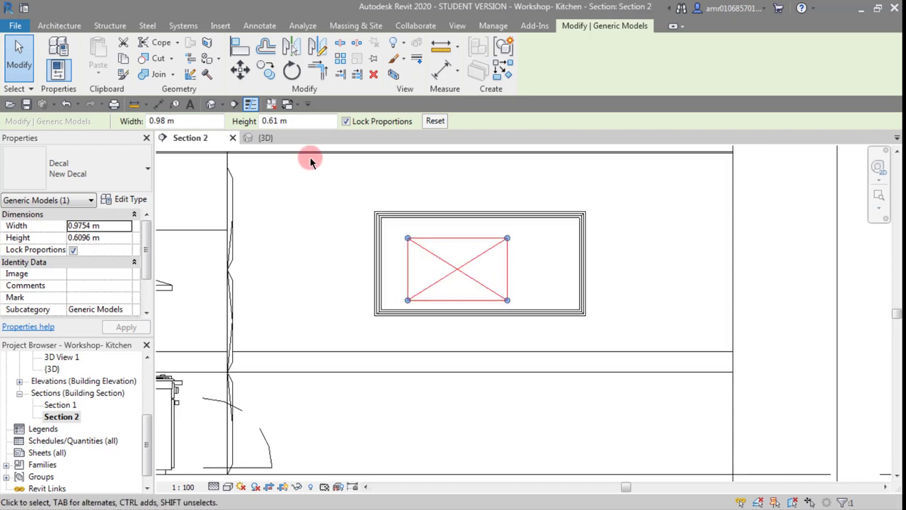
scroll(396, 228, "up", 1)
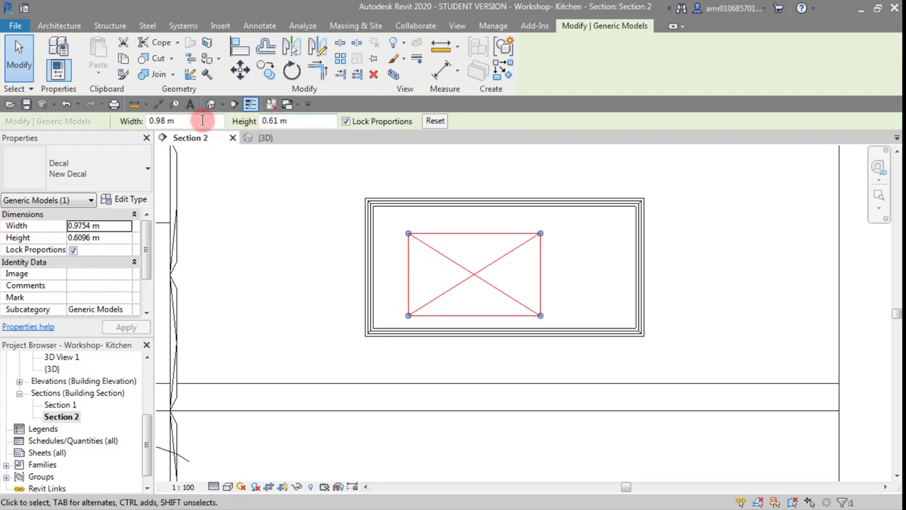
mouse_move(546, 230)
left_mouse_down()
mouse_move(541, 235)
mouse_move(671, 155)
left_mouse_up()
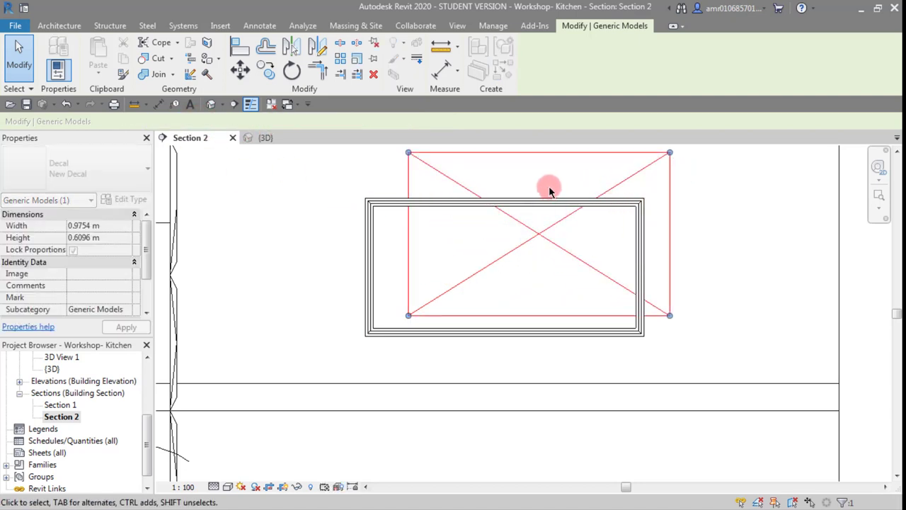
left_click(548, 188)
left_click(692, 202)
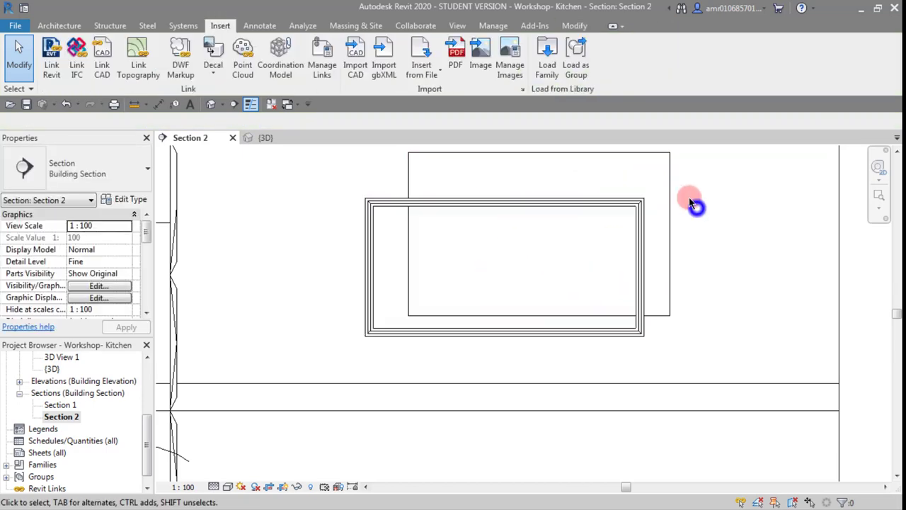
left_click(667, 202)
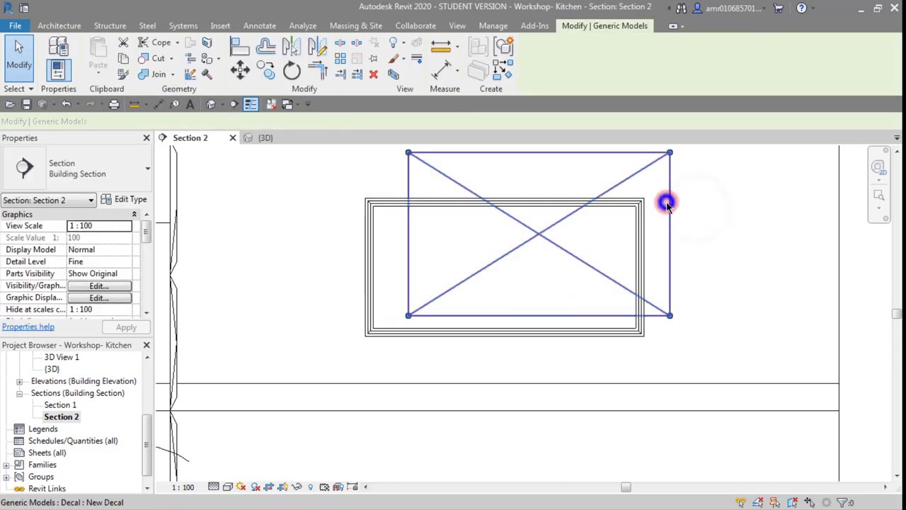
left_click(238, 48)
scroll(375, 294, "up", 2)
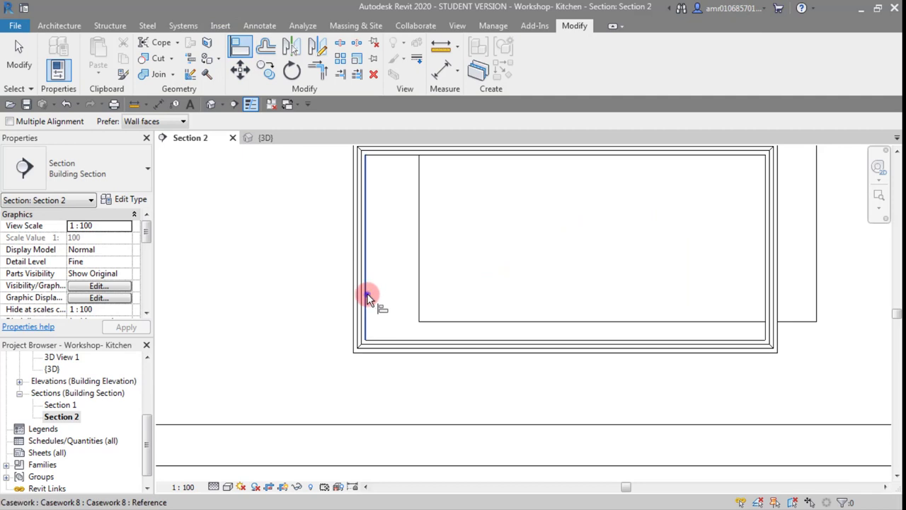
Align the decal's left and bottom edges to the frame's inner left and bottom edges.
left_click(366, 293)
left_click(417, 279)
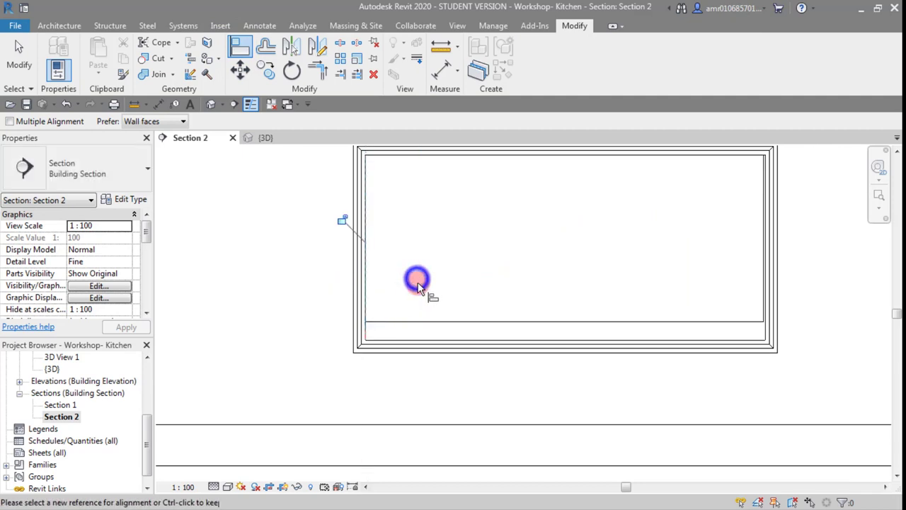
left_click(405, 339)
left_click(407, 322)
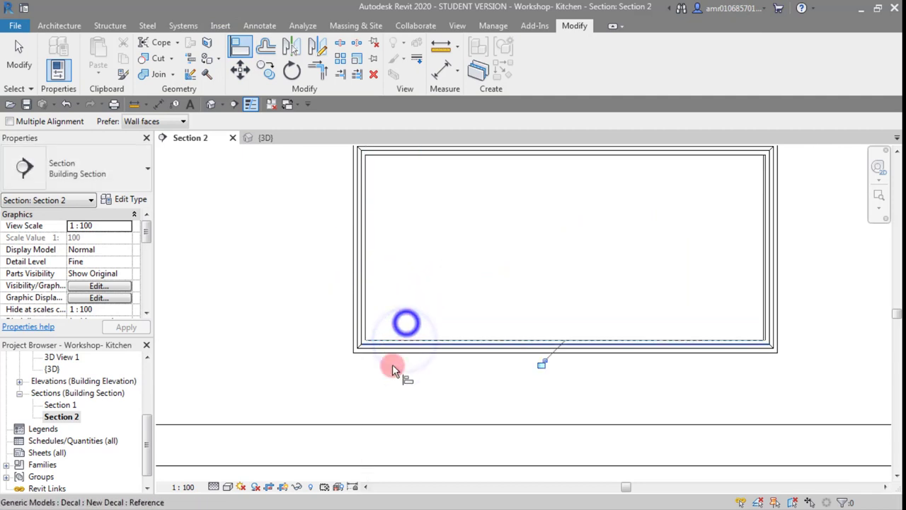
scroll(392, 368, "down", 2)
left_click(23, 52)
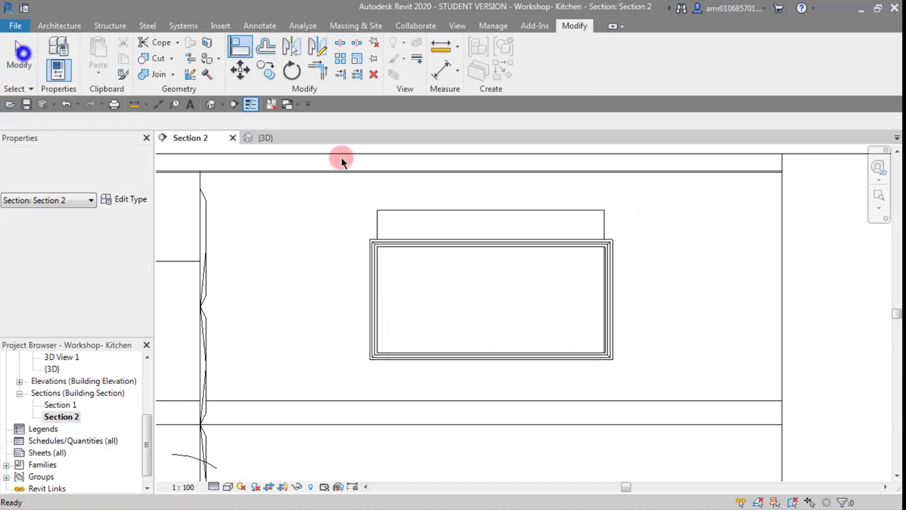
Stretch the decal's top-right corner to the frame's inner corner, about 1.94 m by 0.90 m.
left_click(604, 211)
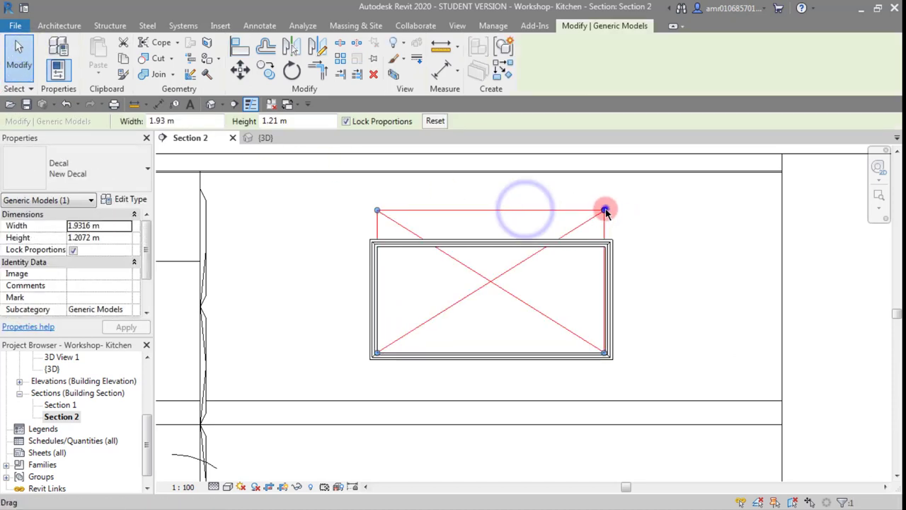
left_click_drag(604, 210, 556, 283)
left_click(397, 210)
scroll(469, 310, "up", 1)
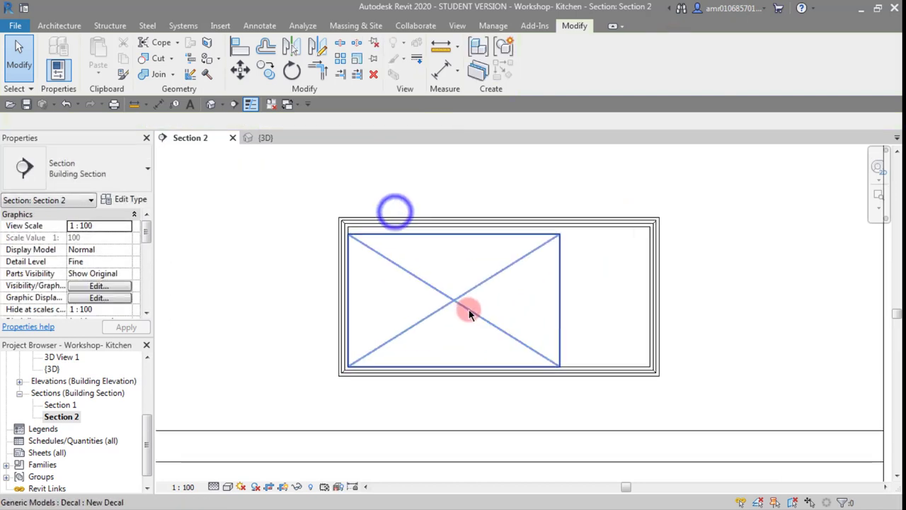
scroll(469, 310, "up", 1)
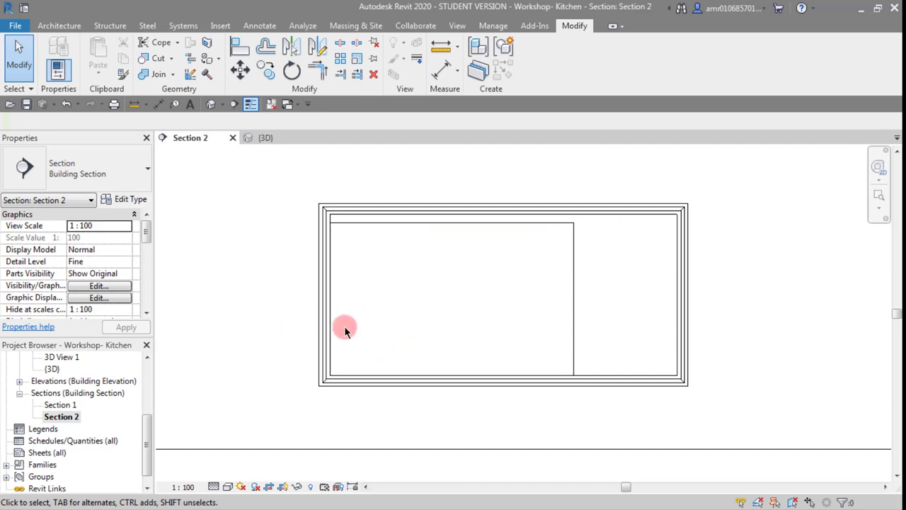
left_click(573, 276)
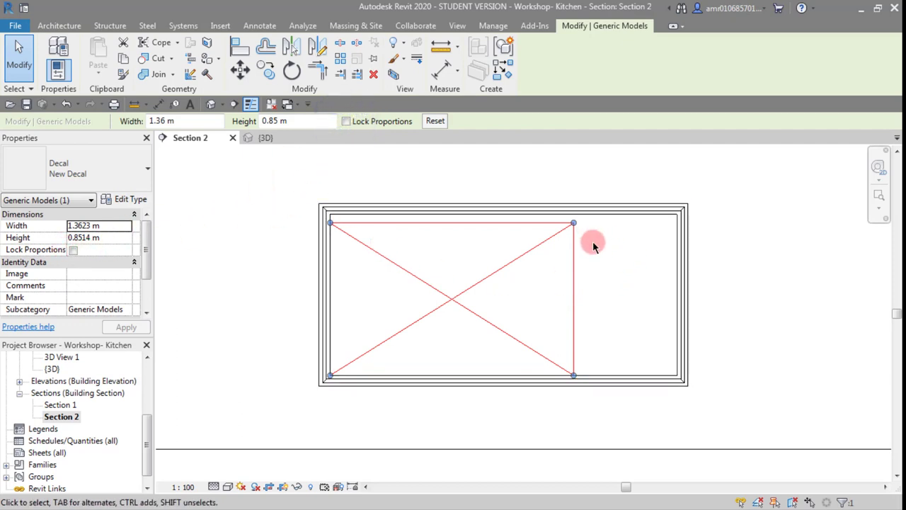
scroll(593, 241, "up", 1)
mouse_move(577, 221)
left_mouse_down()
mouse_move(680, 223)
mouse_move(705, 206)
mouse_move(696, 169)
mouse_move(708, 188)
mouse_move(716, 186)
left_mouse_up()
scroll(703, 204, "up", 2)
scroll(707, 198, "up", 1)
scroll(704, 184, "up", 1)
scroll(718, 283, "down", 3)
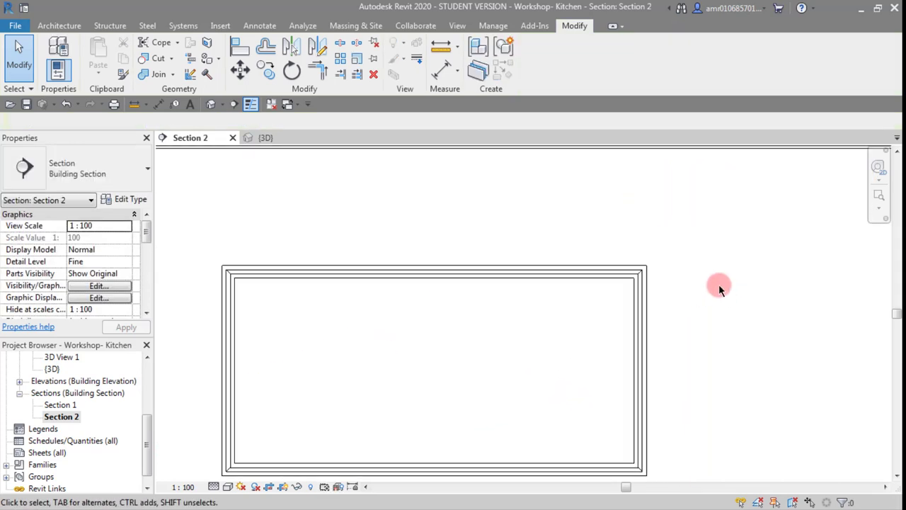
scroll(718, 283, "down", 2)
Switch Section 2 to the Realistic visual style, showing the fruit decal within the tiled wall's frame.
scroll(718, 283, "down", 1)
middle_click_drag(718, 284, 586, 260)
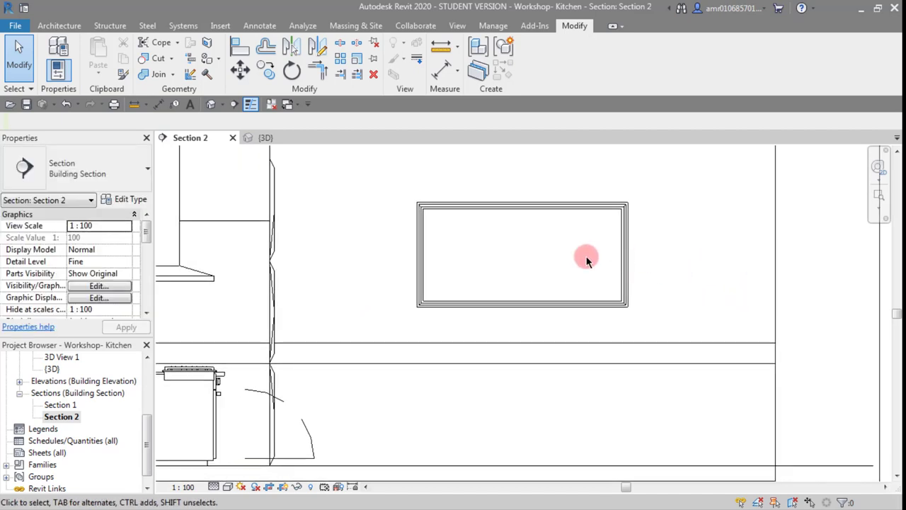
left_click(228, 486)
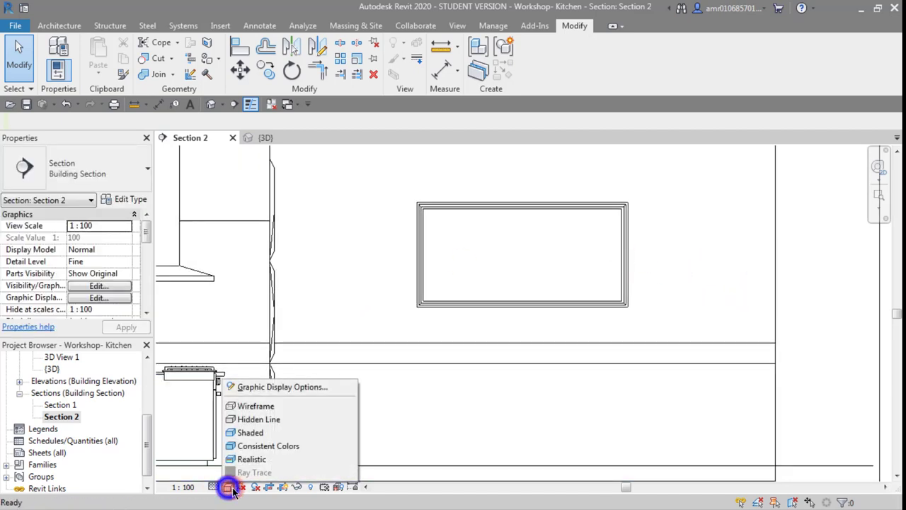
left_click(263, 460)
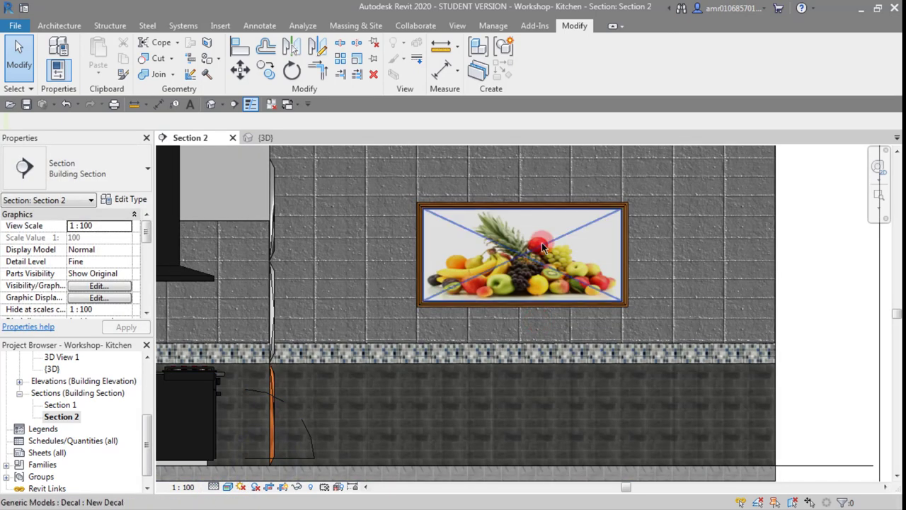
scroll(541, 243, "down", 2)
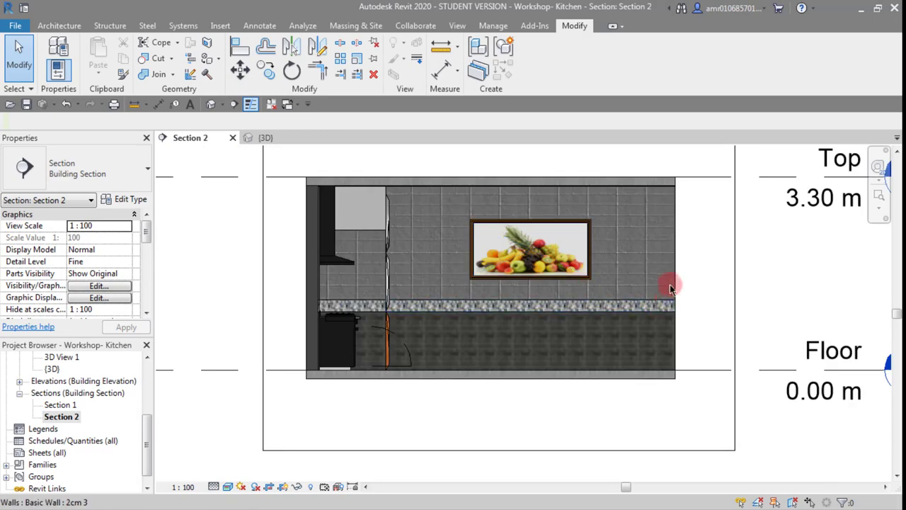
Show only the {3D} view, closing the other views, and orbit the kitchen to a new angle.
left_click(280, 137)
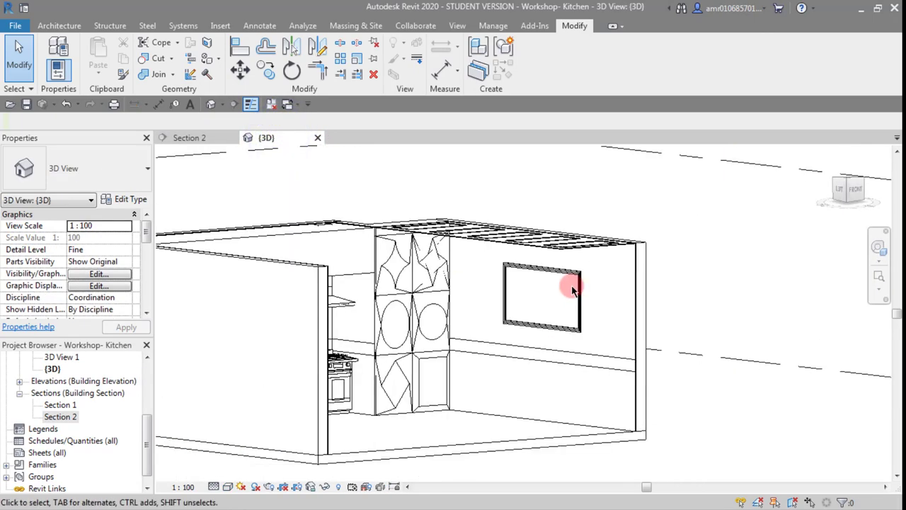
left_click(270, 104)
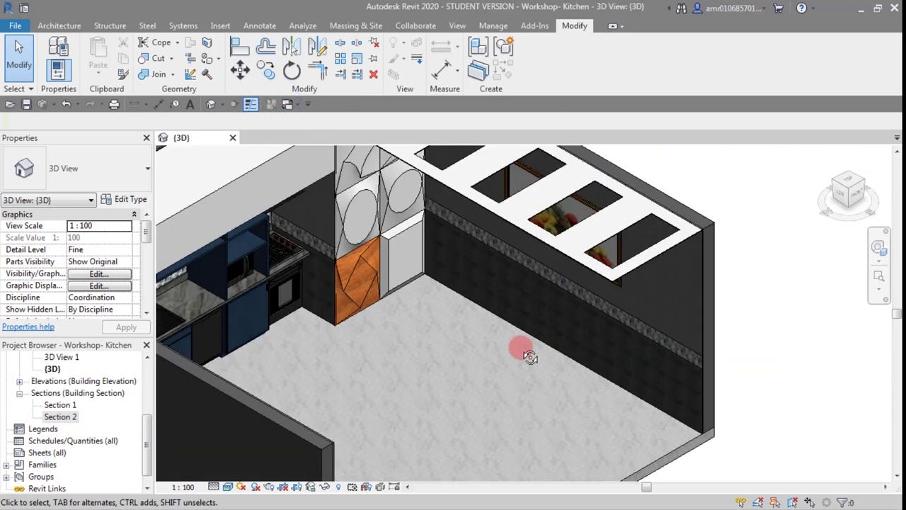
mouse_move(521, 348)
middle_mouse_down("shift")
mouse_move(530, 306)
mouse_move(581, 323)
middle_mouse_up("shift")
scroll(540, 324, "up", 3)
scroll(510, 307, "up", 1)
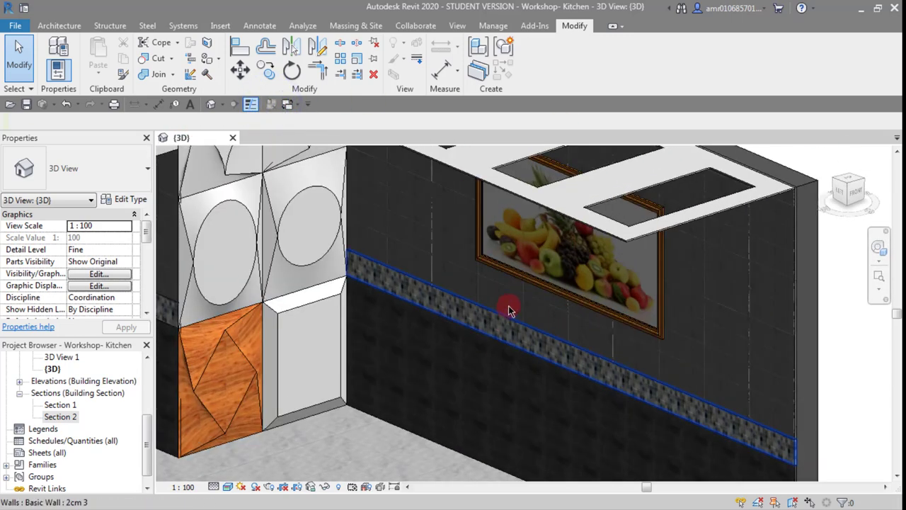
scroll(499, 294, "up", 3)
scroll(498, 296, "down", 5)
scroll(504, 298, "down", 1)
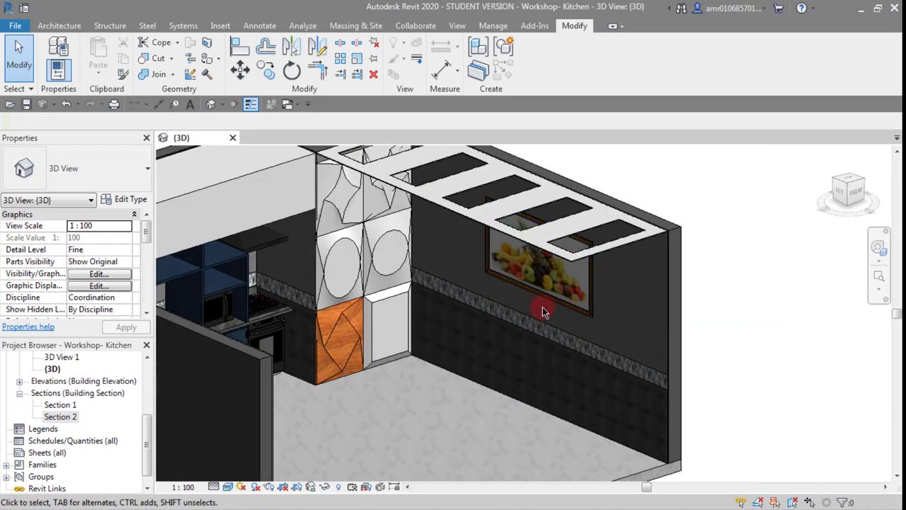
scroll(542, 311, "up", 2)
Orbit toward the orange column and cabinets, then a frontal and higher view of the fruit picture.
mouse_move(536, 323)
middle_mouse_down("shift")
mouse_move(511, 289)
mouse_move(517, 298)
mouse_move(439, 363)
middle_mouse_up("shift")
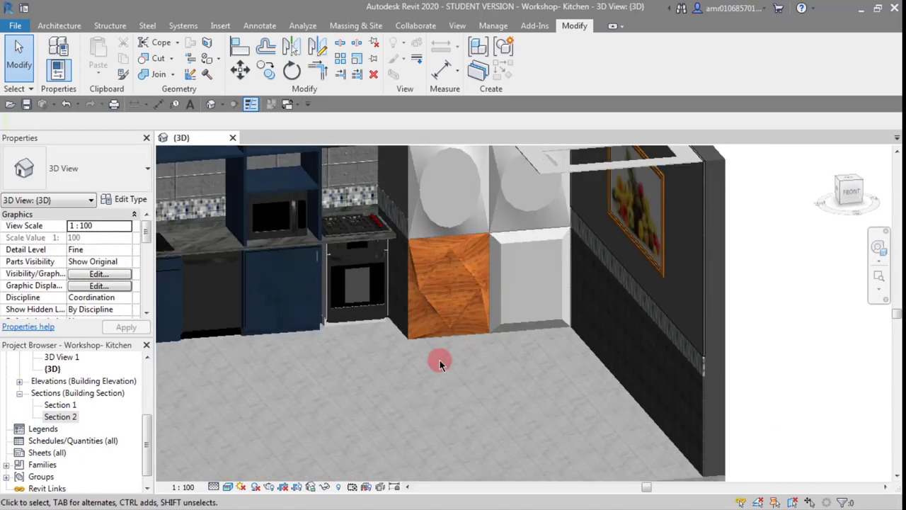
scroll(439, 362, "down", 1)
scroll(536, 390, "down", 2)
mouse_move(517, 376)
middle_mouse_down("shift")
mouse_move(491, 385)
mouse_move(533, 324)
mouse_move(536, 257)
middle_mouse_up("shift")
scroll(533, 323, "up", 2)
scroll(536, 255, "up", 6)
scroll(509, 336, "up", 1)
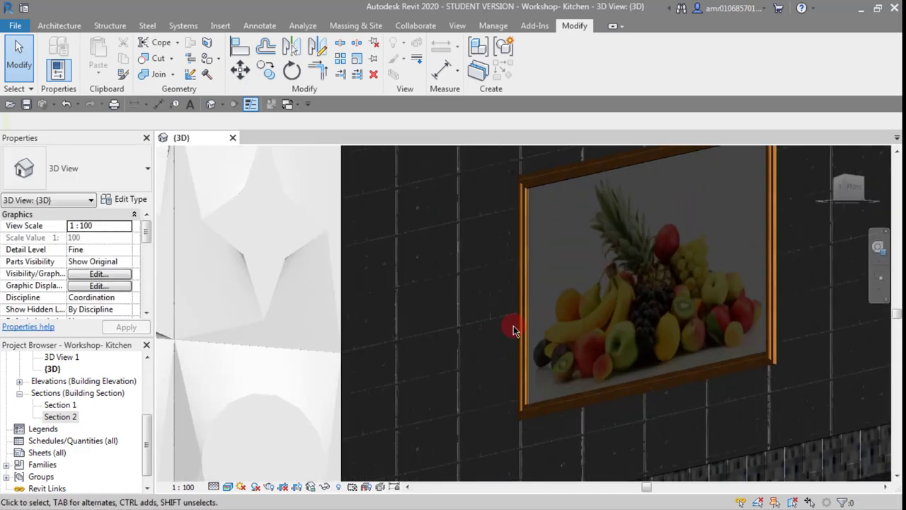
scroll(514, 328, "down", 3)
scroll(577, 290, "up", 1)
scroll(557, 320, "down", 1)
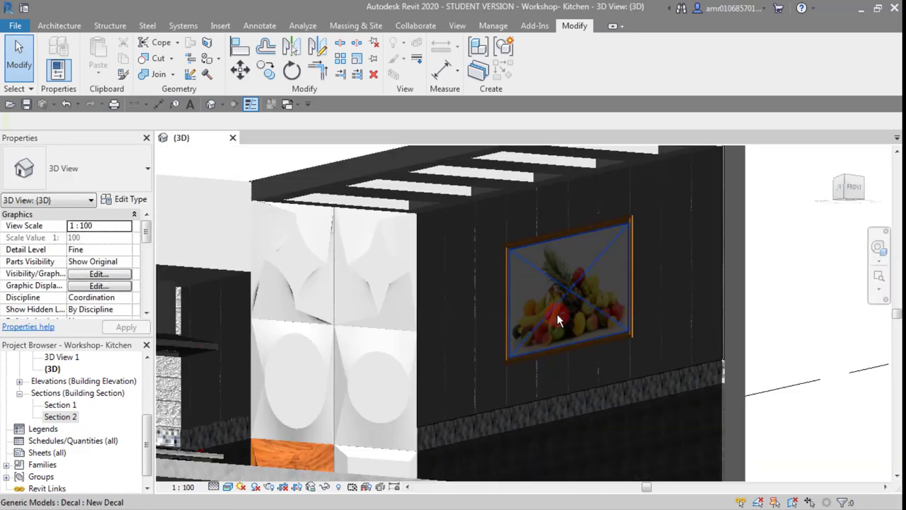
mouse_move(557, 320)
middle_mouse_down("shift")
mouse_move(591, 356)
mouse_move(668, 364)
mouse_move(637, 405)
mouse_move(582, 392)
mouse_move(521, 308)
mouse_move(425, 364)
mouse_move(348, 385)
mouse_move(375, 378)
mouse_move(360, 380)
middle_mouse_up("shift")
scroll(521, 303, "up", 1)
scroll(520, 297, "down", 1)
scroll(494, 284, "down", 2)
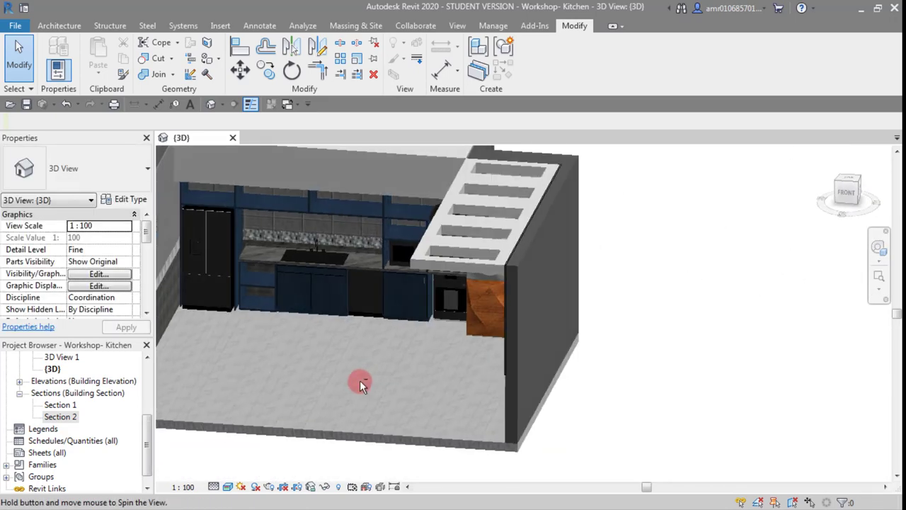
scroll(327, 351, "down", 2)
Pan and zoom the 3D view so the cabinets and orange panel fill the screen.
mouse_move(327, 351)
middle_mouse_down()
mouse_move(376, 359)
mouse_move(446, 354)
middle_mouse_up()
scroll(376, 359, "up", 2)
scroll(424, 354, "up", 1)
scroll(446, 354, "down", 2)
scroll(572, 378, "up", 1)
middle_click_drag(573, 378, 494, 373)
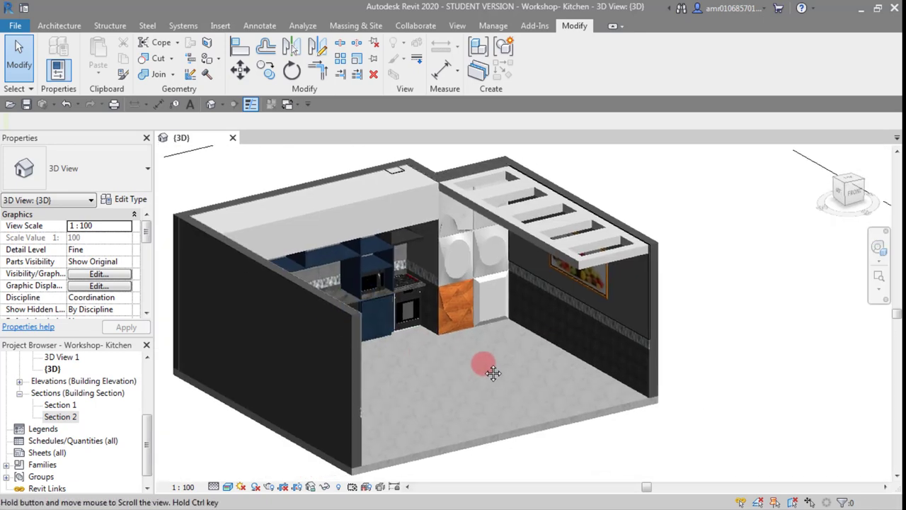
scroll(427, 360, "up", 3)
scroll(417, 348, "up", 1)
middle_click_drag(417, 347, 496, 380)
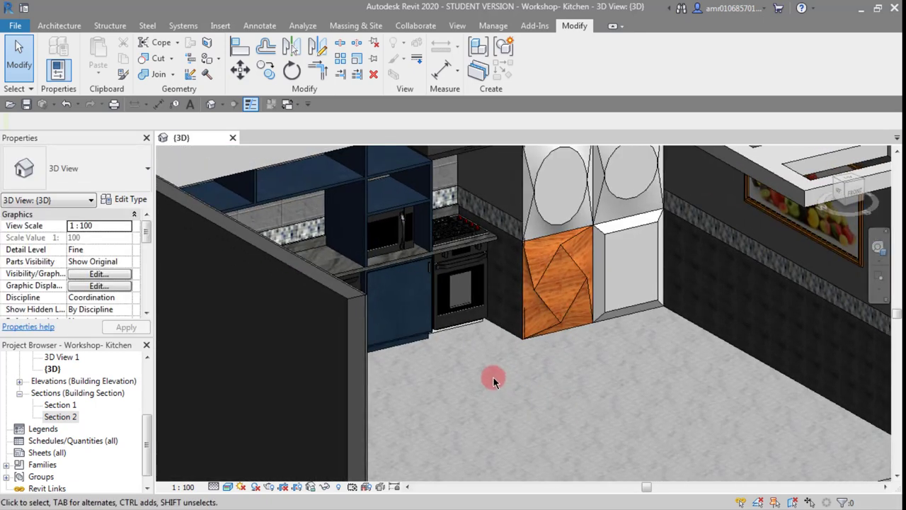
scroll(494, 381, "down", 2)
scroll(533, 381, "down", 1)
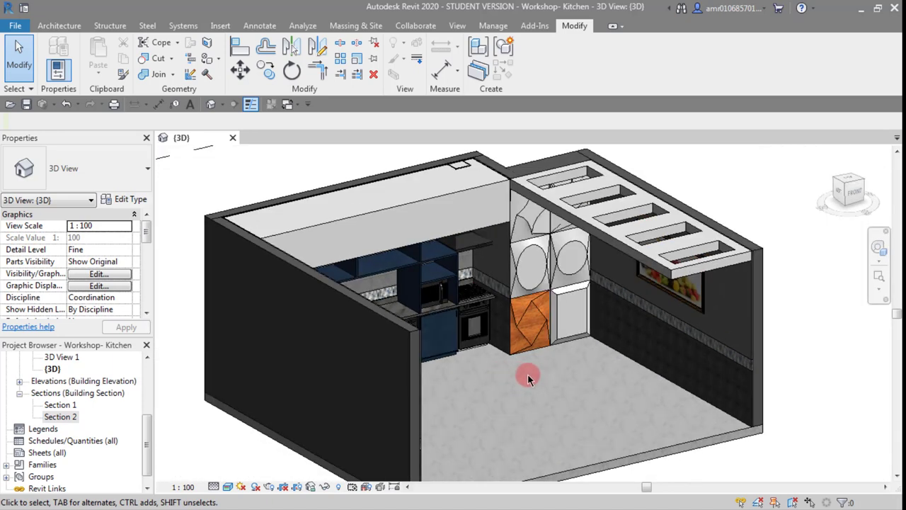